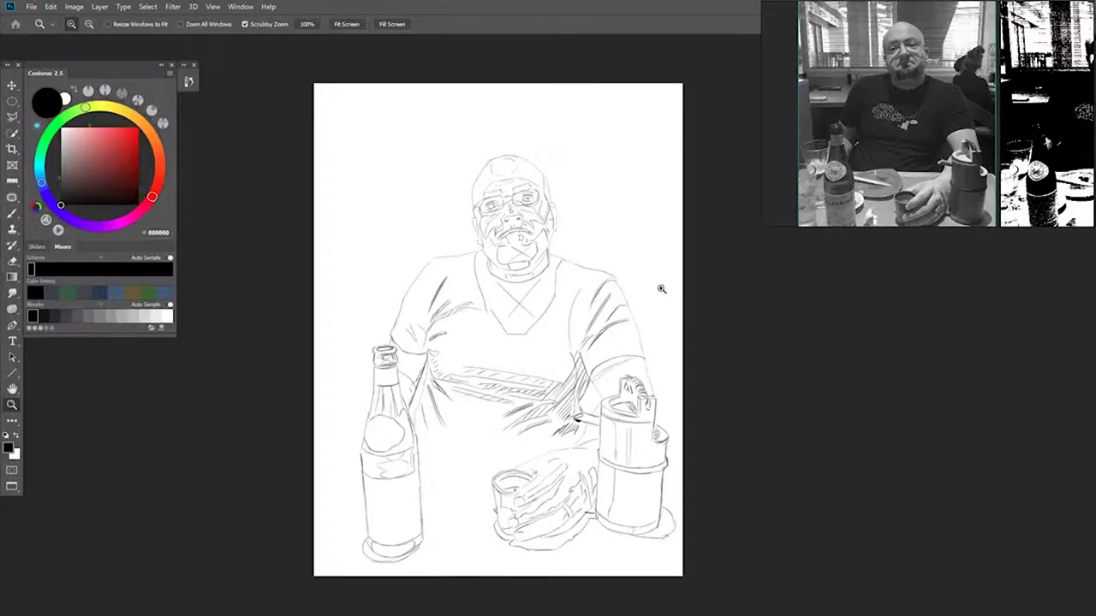
Step: Fill the canvas beneath the line sketch with a flat mid grey, #787878
key("b")
key("ctrl+comma")
key("ctrl+comma")
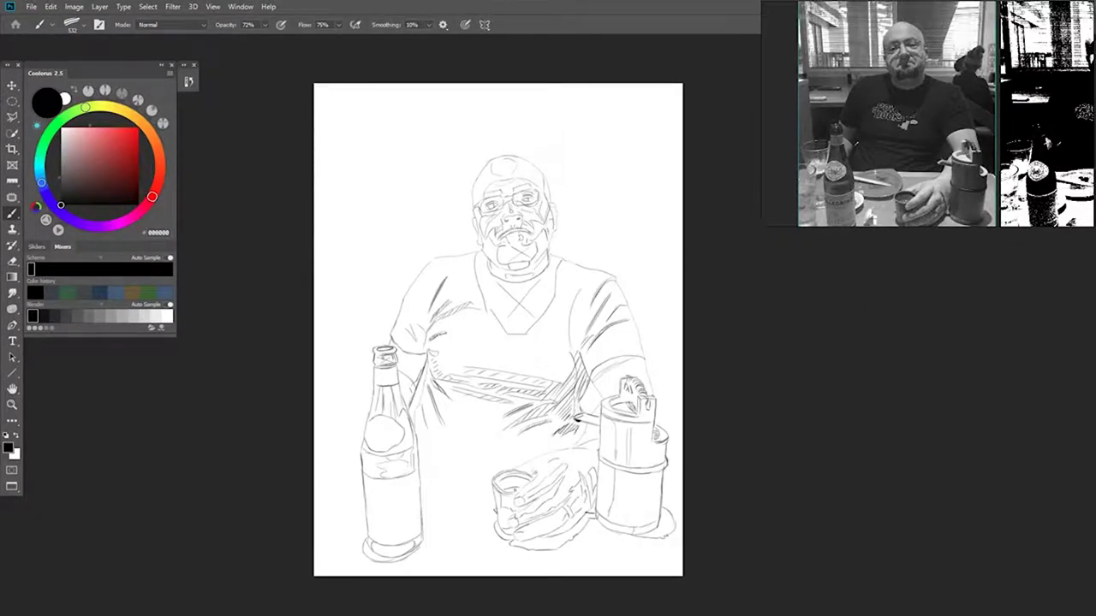
key("F7")
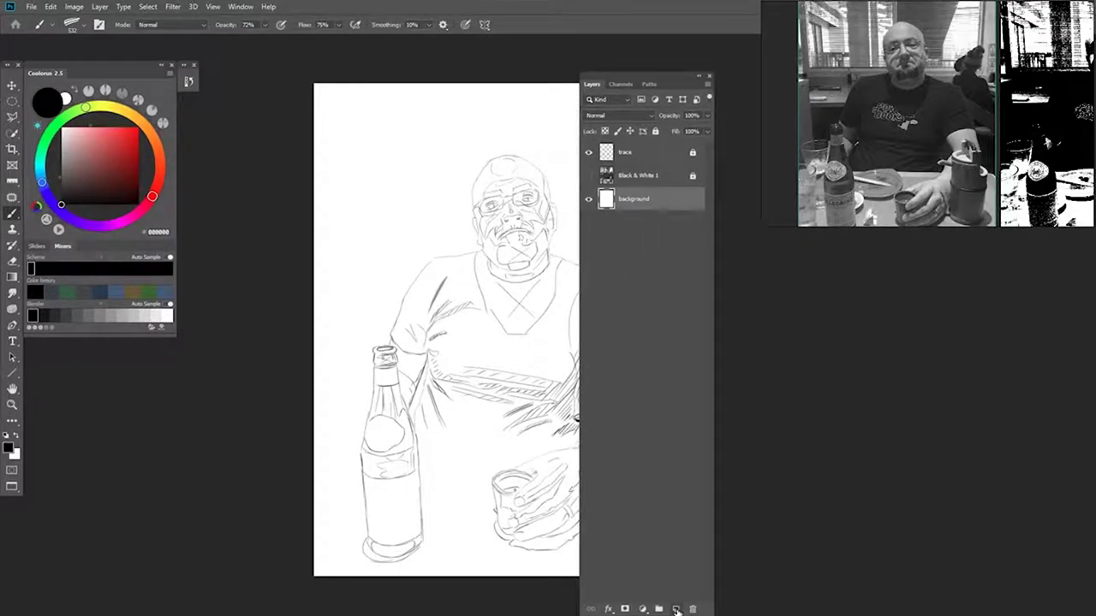
key("F7")
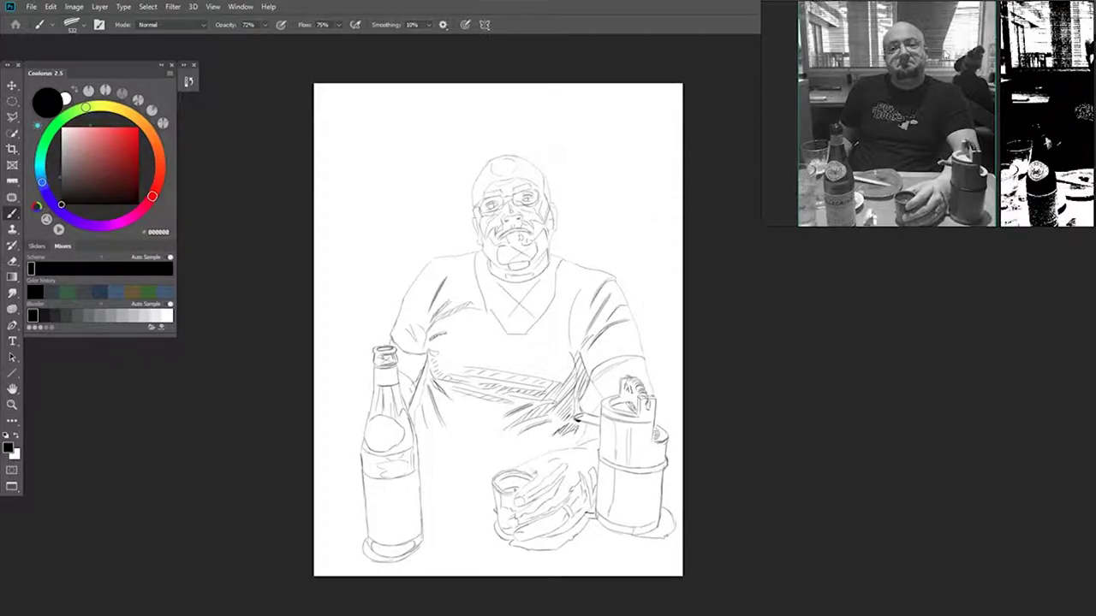
left_click(57, 171)
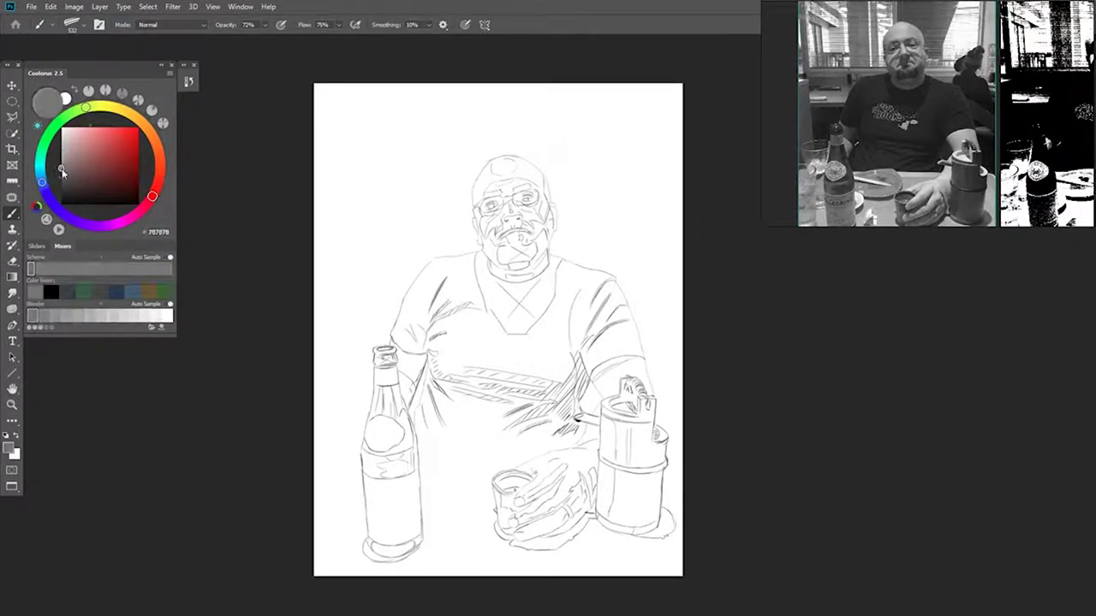
key("alt+BackSpace")
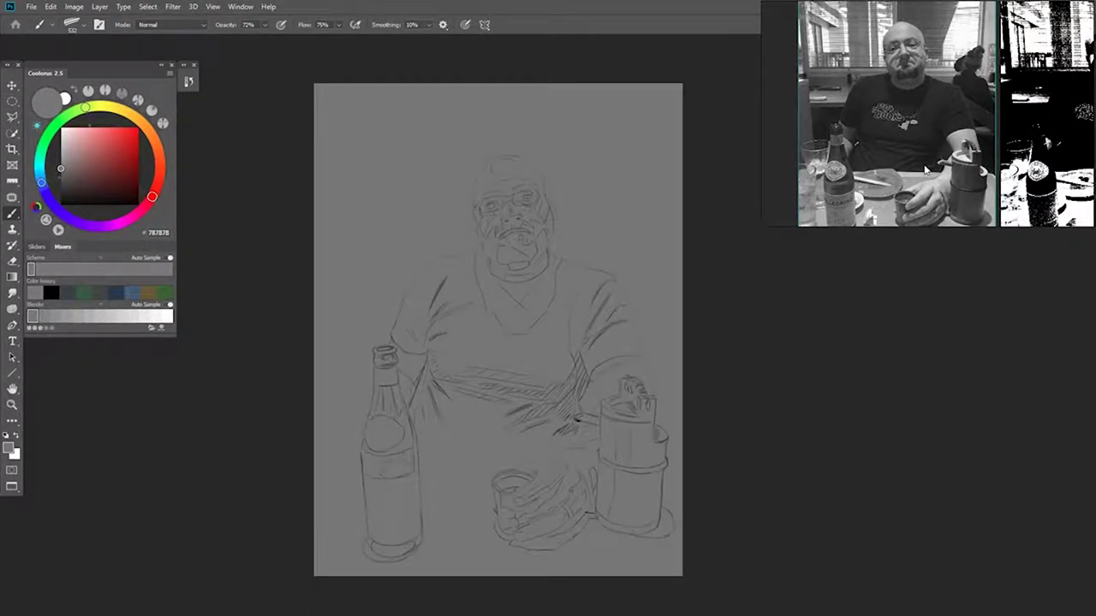
Step: Brush a lighter grey over the wall behind the man and across the tabletop
left_click(60, 149)
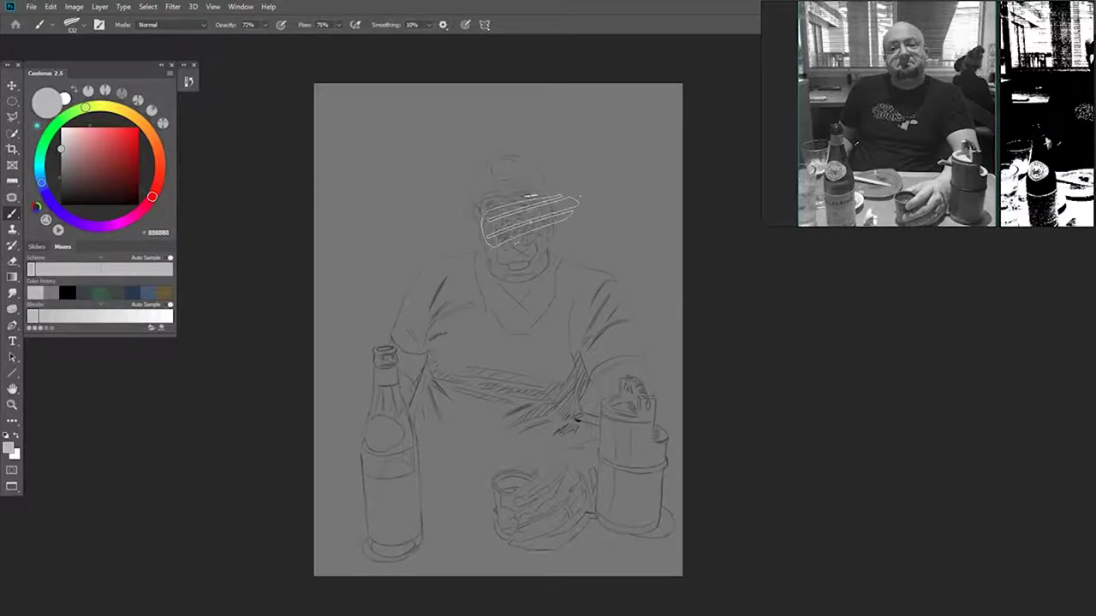
mouse_move(525, 189)
left_mouse_down()
mouse_move(660, 147)
mouse_move(548, 103)
mouse_move(451, 179)
mouse_move(443, 93)
mouse_move(365, 291)
left_mouse_up()
left_click_drag(492, 410, 495, 292)
mouse_move(523, 359)
left_mouse_down()
mouse_move(577, 320)
mouse_move(655, 402)
mouse_move(351, 371)
mouse_move(342, 334)
mouse_move(428, 420)
left_mouse_up()
left_click_drag(497, 381, 428, 437)
mouse_move(454, 385)
left_mouse_down()
mouse_move(368, 341)
mouse_move(496, 342)
left_mouse_up()
left_click_drag(564, 219, 570, 327)
Step: Build up the light wall around the man's head and shoulders with sampled light greys
left_click(492, 258, "alt")
left_click_drag(522, 189, 475, 287)
left_click_drag(446, 236, 385, 252)
left_click_drag(379, 316, 374, 240)
left_click_drag(595, 236, 667, 300)
left_click_drag(565, 250, 657, 202)
mouse_move(492, 209)
left_mouse_down()
mouse_move(522, 178)
mouse_move(533, 190)
left_mouse_up()
left_click(453, 154, "alt")
left_click_drag(458, 150, 419, 225)
mouse_move(580, 125)
left_mouse_down()
mouse_move(547, 126)
mouse_move(499, 257)
left_mouse_up()
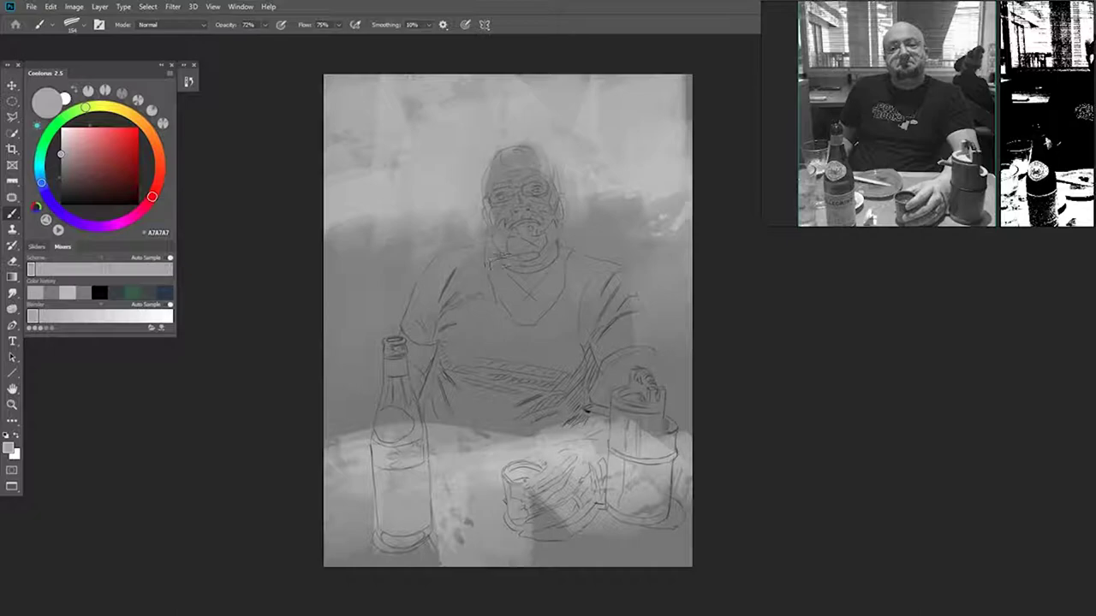
left_click_drag(578, 218, 604, 224)
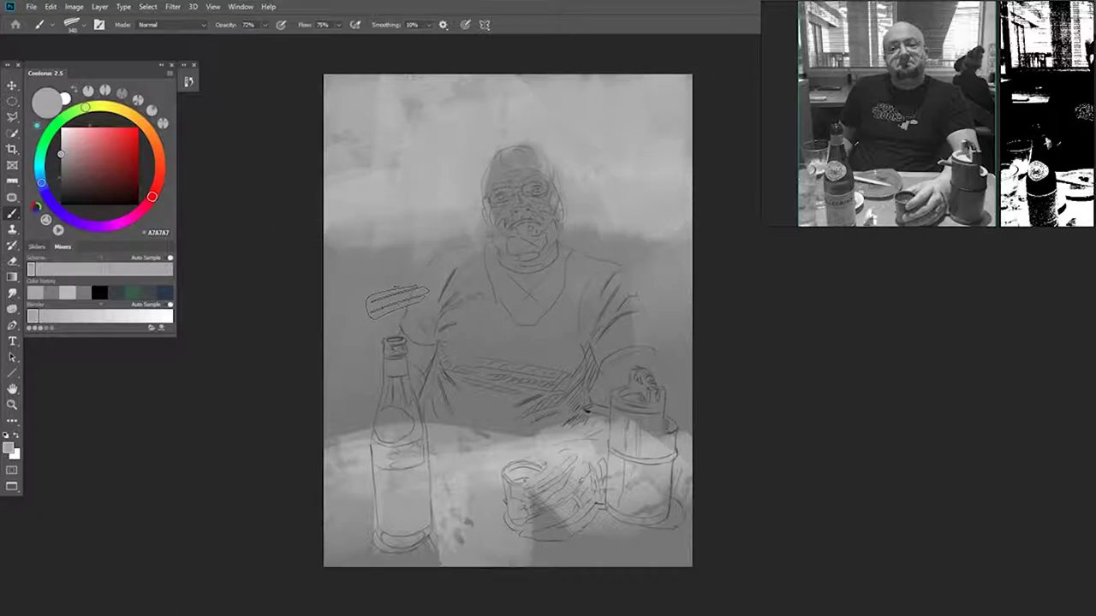
Step: Paint a dark grey band (#4E4E4E) behind the man's shoulders and arms, down to the table edge
left_click(61, 184)
mouse_move(359, 315)
left_mouse_down()
mouse_move(387, 310)
mouse_move(374, 286)
mouse_move(386, 299)
mouse_move(349, 396)
left_mouse_up()
mouse_move(603, 243)
left_mouse_down()
mouse_move(652, 252)
mouse_move(698, 382)
left_mouse_up()
mouse_move(616, 388)
left_mouse_down()
mouse_move(594, 398)
mouse_move(673, 432)
left_mouse_up()
mouse_move(353, 427)
left_mouse_down()
mouse_move(609, 265)
mouse_move(630, 269)
mouse_move(377, 257)
left_mouse_up()
left_click(411, 246, "alt")
left_click(402, 264, "alt")
left_click_drag(469, 243, 345, 263)
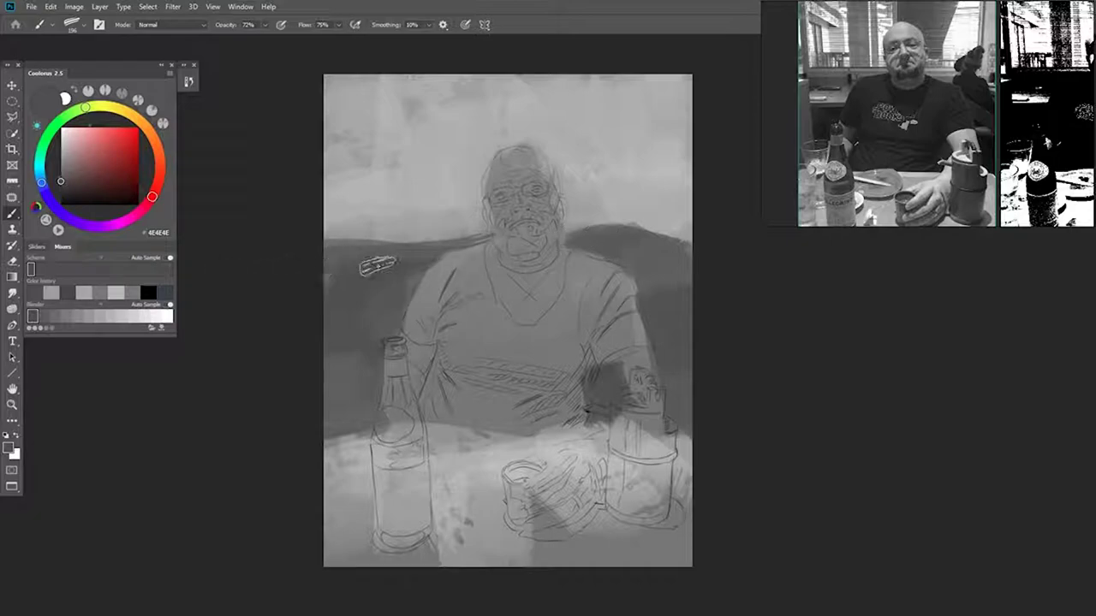
Step: Lower the dark band's upper edge by painting sampled light wall grey over it on both sides of the man
left_click(411, 225, "alt")
mouse_move(454, 229)
left_mouse_down()
mouse_move(346, 238)
mouse_move(391, 268)
mouse_move(404, 257)
mouse_move(366, 288)
left_mouse_up()
mouse_move(624, 263)
left_mouse_down()
mouse_move(650, 238)
mouse_move(684, 300)
mouse_move(641, 252)
left_mouse_up()
left_click_drag(473, 241, 356, 230)
Step: Block in the man's chest and shoulders with a sampled mid grey, #7E7E7E
left_click(363, 346, "alt")
left_click(469, 279, "alt")
mouse_move(473, 267)
left_mouse_down()
mouse_move(521, 255)
mouse_move(524, 183)
left_mouse_up()
left_click_drag(561, 280, 594, 299)
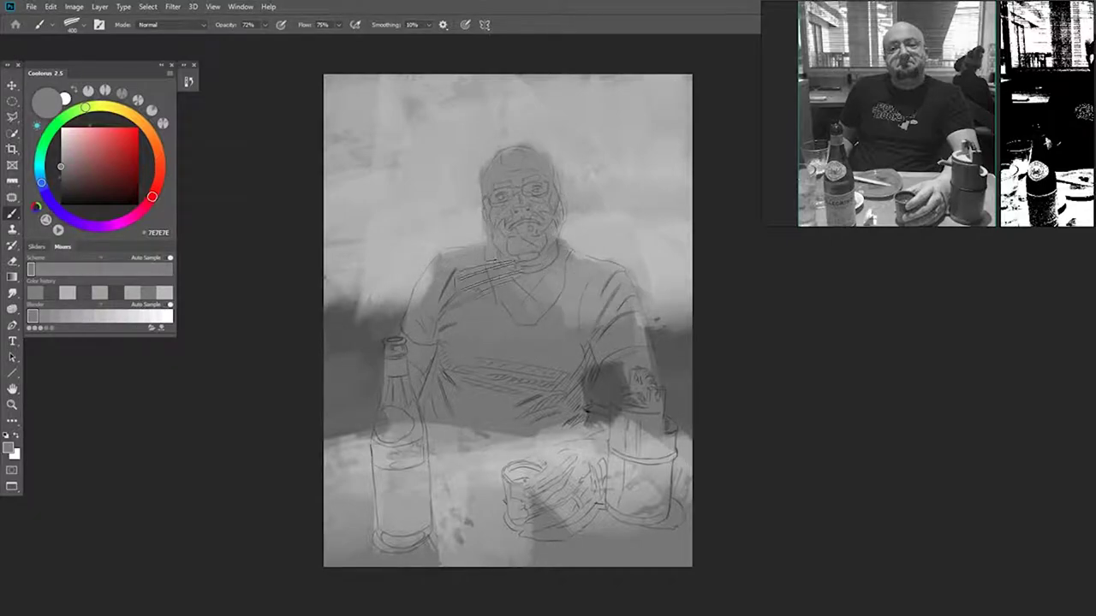
left_click_drag(440, 296, 447, 324)
Step: Even out the tabletop around the bottle, hand and canister with sampled grey #8C8C8C
mouse_move(524, 438)
left_mouse_down()
mouse_move(402, 452)
mouse_move(349, 435)
left_mouse_up()
left_click_drag(431, 515, 466, 532)
left_click_drag(563, 413, 572, 436)
left_click(479, 481, "alt")
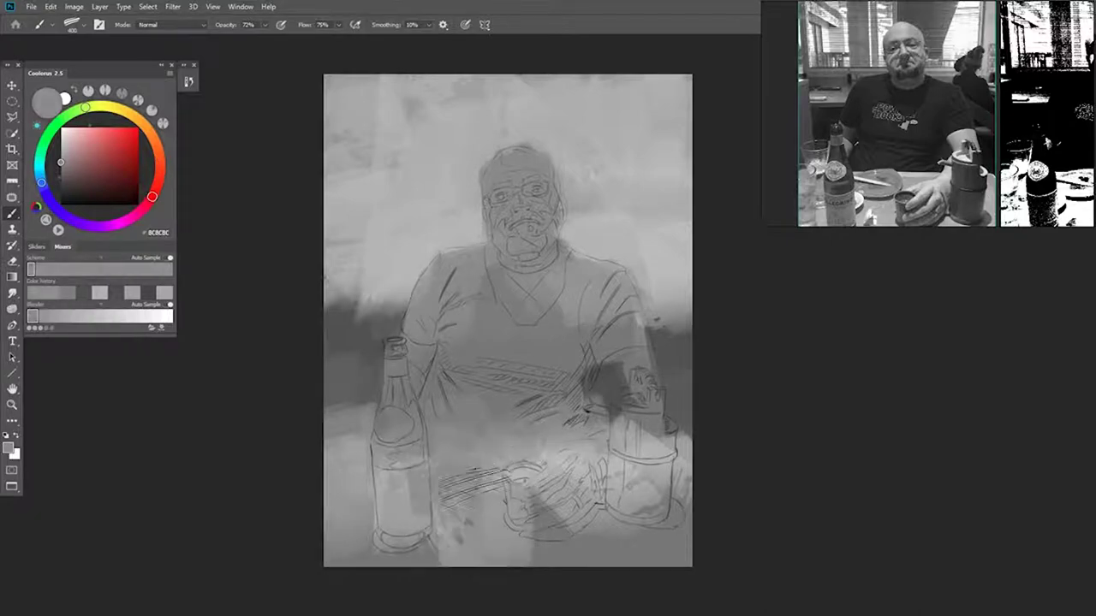
left_click(480, 481, "alt")
left_click_drag(428, 554, 359, 583)
mouse_move(565, 548)
left_mouse_down()
mouse_move(676, 577)
mouse_move(741, 568)
left_mouse_up()
left_click_drag(470, 522, 364, 509)
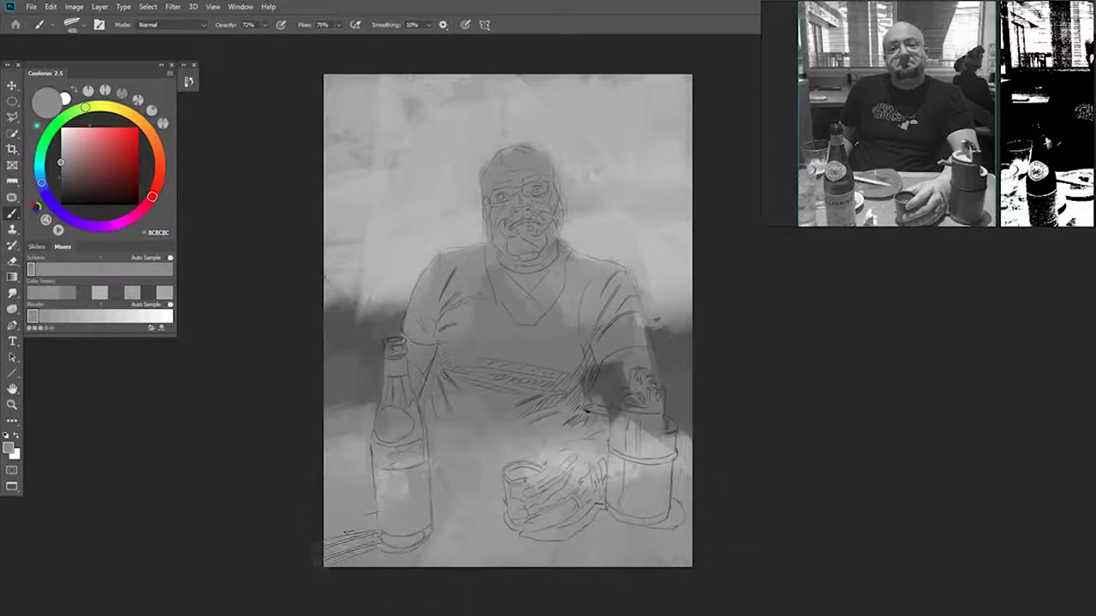
left_click_drag(666, 510, 633, 462)
Step: Cover the dark patch on the forearm behind the canister with a grey sampled from the shirt
left_click(557, 343, "alt")
mouse_move(638, 372)
left_mouse_down()
mouse_move(640, 409)
mouse_move(623, 396)
left_mouse_up()
mouse_move(591, 349)
left_mouse_down()
mouse_move(571, 381)
mouse_move(600, 411)
mouse_move(612, 394)
mouse_move(599, 399)
mouse_move(606, 405)
left_mouse_up()
Step: Paint dark grey shadows (#4F4F4F) on the beard, the V shape below the neck and the shirt folds under both arms
left_click(673, 365, "alt")
left_click(678, 352, "alt")
key("x")
left_click(333, 334, "alt")
left_click(368, 303, "alt")
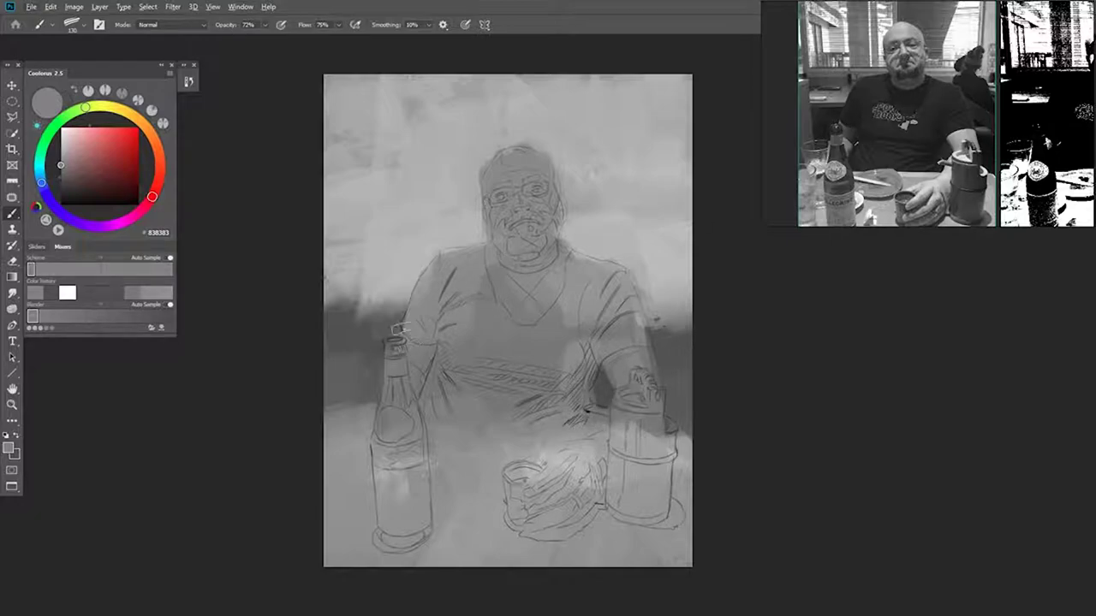
left_click(402, 336, "alt")
mouse_move(555, 268)
left_mouse_down()
mouse_move(531, 317)
mouse_move(522, 282)
mouse_move(492, 256)
mouse_move(543, 303)
left_mouse_up()
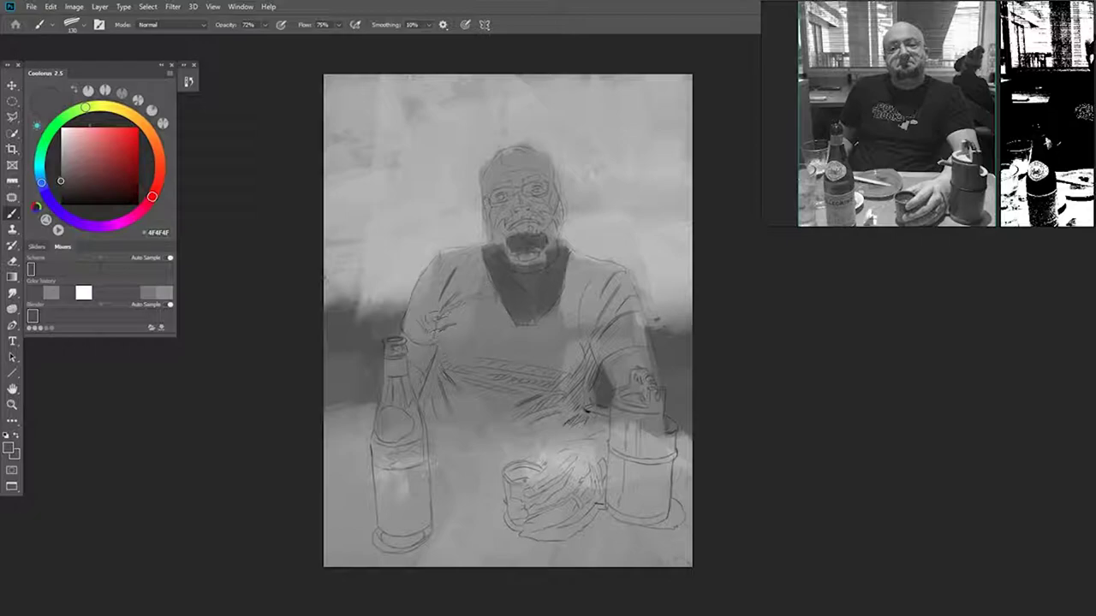
mouse_move(416, 333)
left_mouse_down()
mouse_move(443, 334)
mouse_move(450, 369)
left_mouse_up()
mouse_move(586, 344)
left_mouse_down()
mouse_move(589, 376)
mouse_move(570, 403)
left_mouse_up()
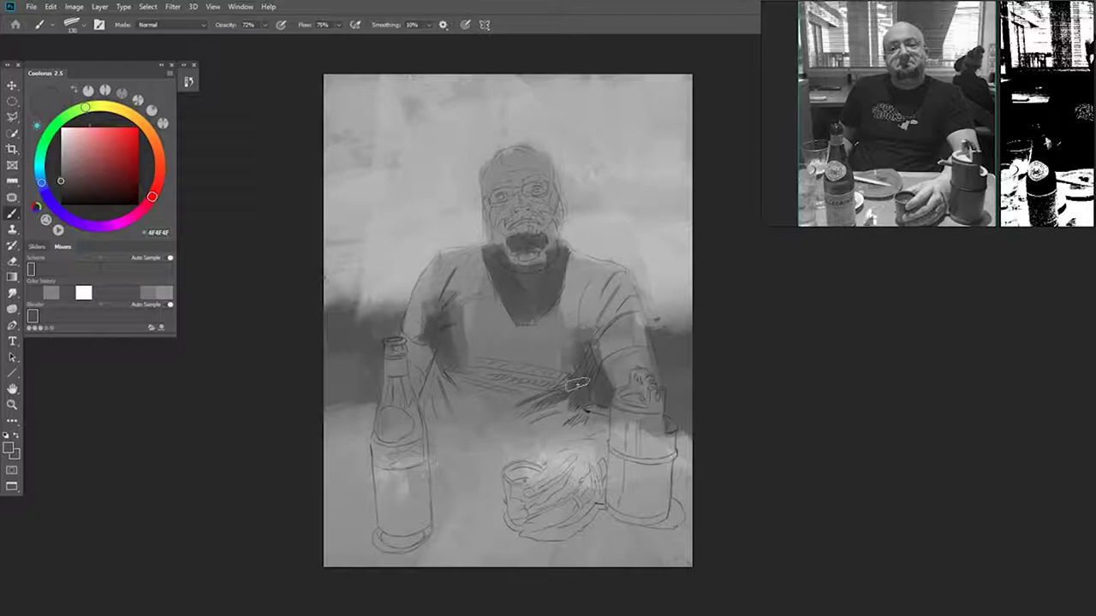
Step: Block in the facial shadows around the glasses, cheeks and beard with dark grey #585858
mouse_move(512, 208)
left_mouse_down()
mouse_move(575, 210)
mouse_move(512, 220)
left_mouse_up()
left_click(369, 352, "alt")
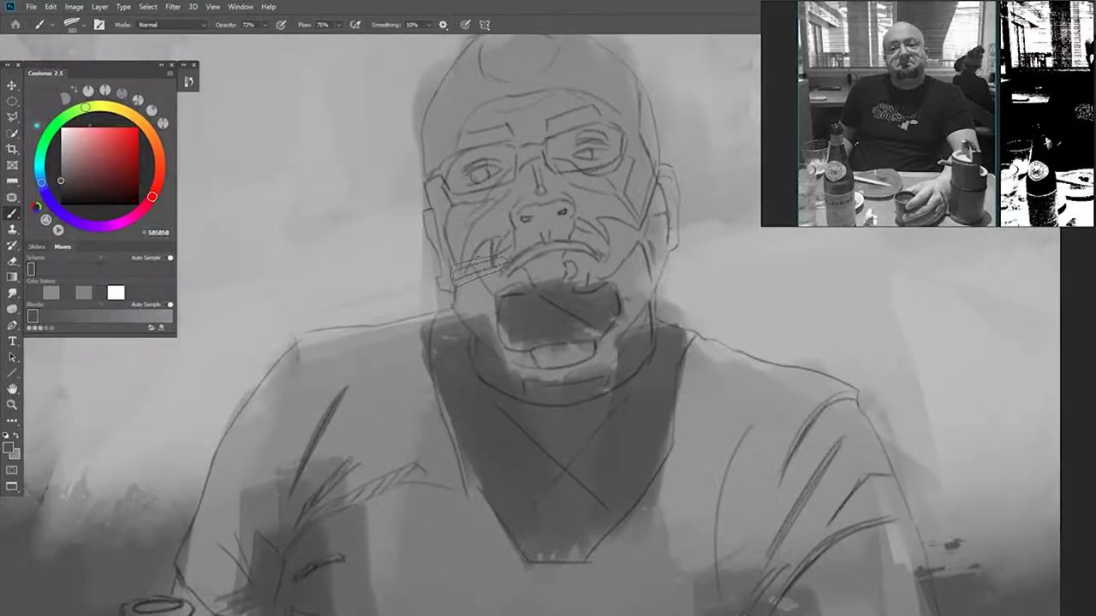
left_click_drag(506, 201, 458, 257)
left_click_drag(565, 184, 633, 227)
left_click_drag(509, 210, 457, 274)
mouse_move(591, 141)
left_mouse_down()
mouse_move(558, 166)
mouse_move(586, 172)
left_mouse_up()
left_click_drag(518, 158, 458, 197)
left_click_drag(631, 303, 515, 243)
left_click_drag(539, 193, 490, 221)
left_click_drag(538, 206, 475, 296)
Step: Lay a dark grey base (#585858) over the man's shirt, from the shoulders and sleeves down to the table edge
left_click_drag(338, 227, 428, 315)
left_click_drag(493, 291, 419, 317)
key("ctrl+minus")
key("ctrl+minus")
key("ctrl+minus")
left_click_drag(490, 427, 457, 292)
mouse_move(408, 196)
left_mouse_down()
mouse_move(428, 196)
mouse_move(373, 184)
left_mouse_up()
mouse_move(376, 182)
left_mouse_down()
mouse_move(356, 261)
mouse_move(392, 261)
left_mouse_up()
left_click_drag(419, 197, 418, 291)
mouse_move(505, 181)
left_mouse_down()
mouse_move(569, 257)
mouse_move(513, 283)
mouse_move(392, 297)
mouse_move(552, 360)
mouse_move(536, 378)
mouse_move(494, 321)
left_mouse_up()
Step: Darken the shadow under the hand, the canister's shaded side and the whole bottle with the same grey
left_click_drag(573, 387, 532, 418)
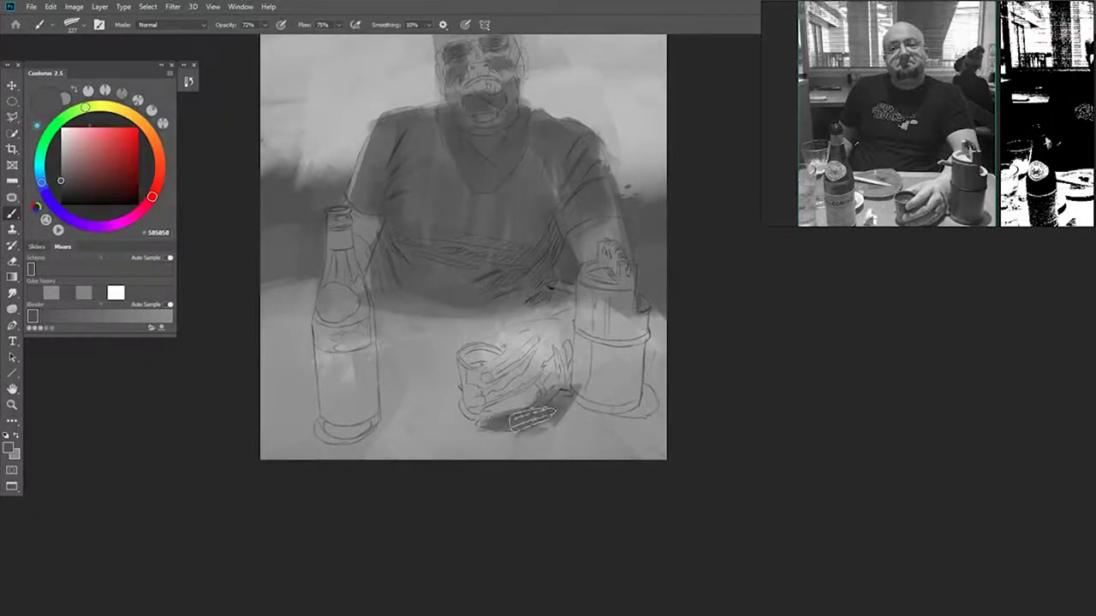
mouse_move(603, 345)
left_mouse_down()
mouse_move(599, 274)
mouse_move(582, 410)
left_mouse_up()
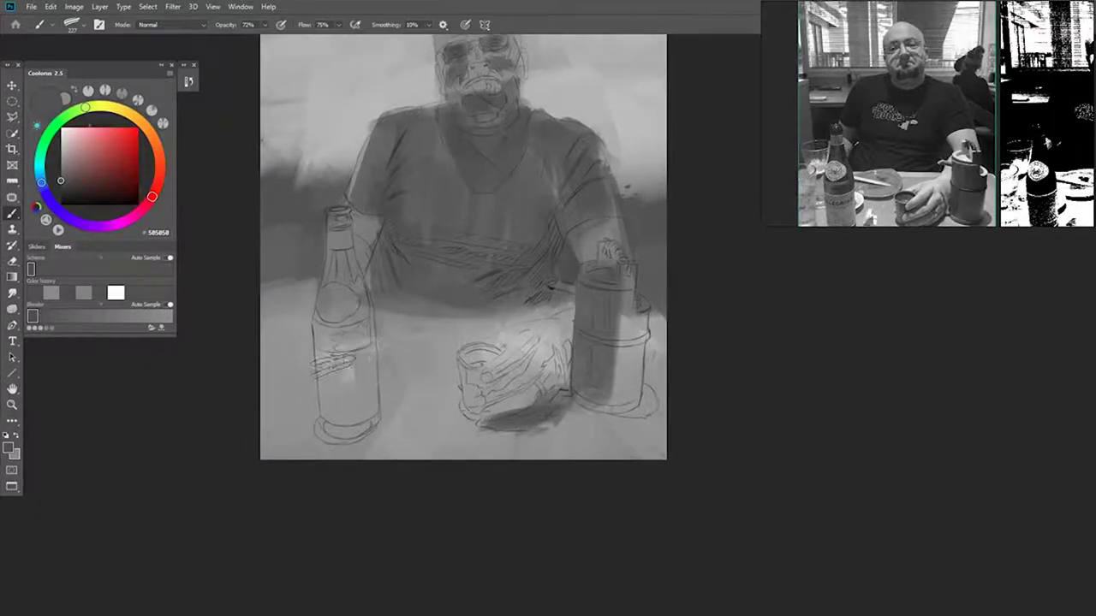
mouse_move(336, 224)
left_mouse_down()
mouse_move(349, 409)
mouse_move(341, 432)
mouse_move(360, 441)
mouse_move(368, 433)
left_mouse_up()
Step: Smooth the shirt's chest and sleeve tones with sampled dark greys
left_click(406, 438, "alt")
left_click(345, 410, "alt")
left_click_drag(473, 210, 466, 326)
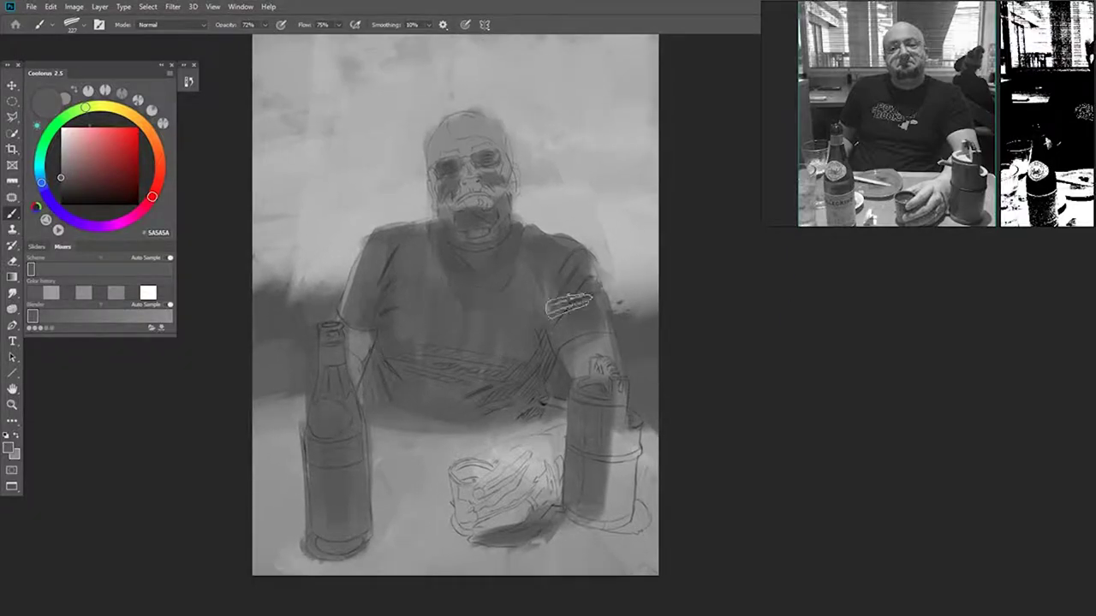
mouse_move(560, 345)
left_mouse_down()
mouse_move(522, 240)
mouse_move(371, 251)
mouse_move(416, 318)
mouse_move(492, 296)
left_mouse_up()
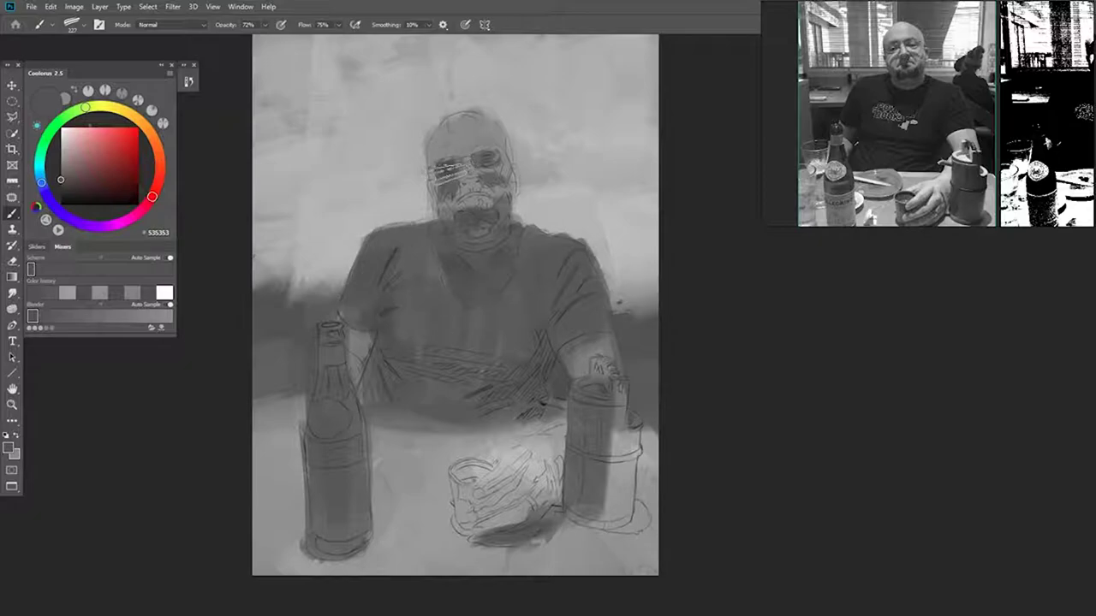
Step: Paint darker shadows (#2B2B2B) around the shirt collar and in the folds across the belly, using a smaller brush for the folds
left_click(64, 180)
left_click(55, 195)
mouse_move(472, 295)
left_mouse_down()
mouse_move(501, 274)
mouse_move(506, 240)
left_mouse_up()
left_click_drag(433, 243, 455, 296)
key("bracketleft")
key("bracketleft")
key("bracketleft")
mouse_move(514, 394)
left_mouse_down()
mouse_move(471, 364)
mouse_move(531, 360)
mouse_move(535, 385)
left_mouse_up()
left_click_drag(451, 382, 381, 336)
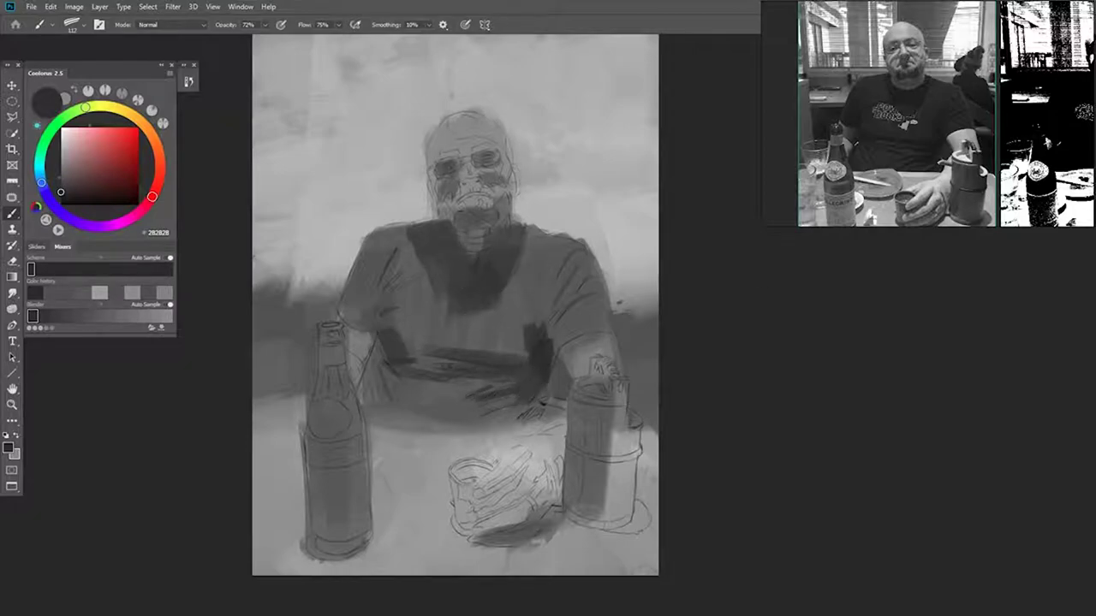
Step: Check the background layer without the sketch, and turn the trace and Layer 1 layers back on
mouse_move(1095, 38)
left_mouse_down()
mouse_move(655, 106)
mouse_move(655, 92)
mouse_move(724, 74)
left_mouse_up()
left_click(598, 238, "alt")
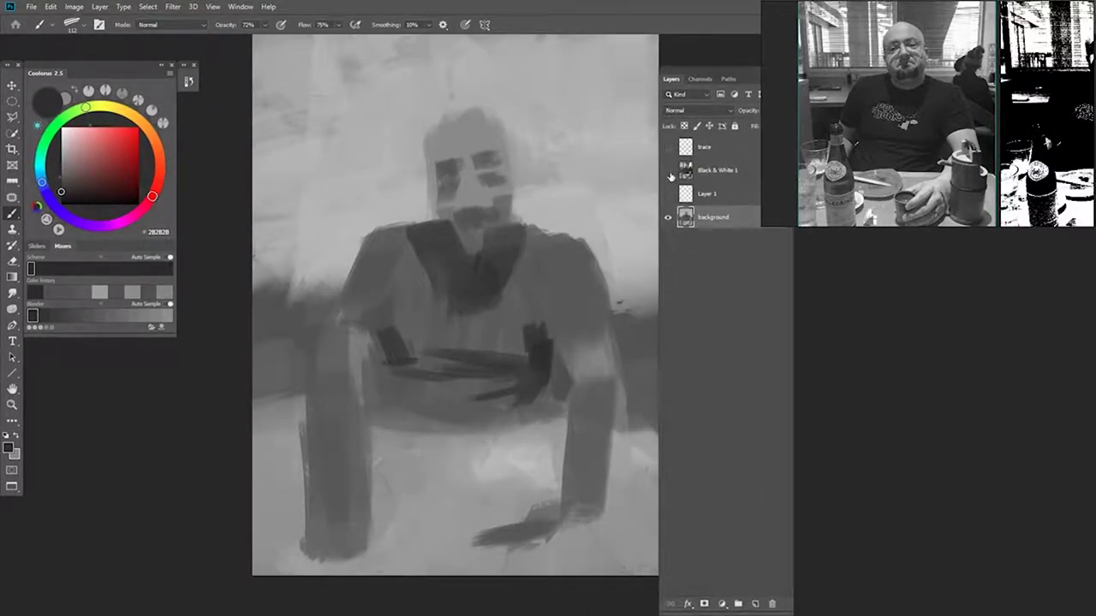
left_click(668, 148)
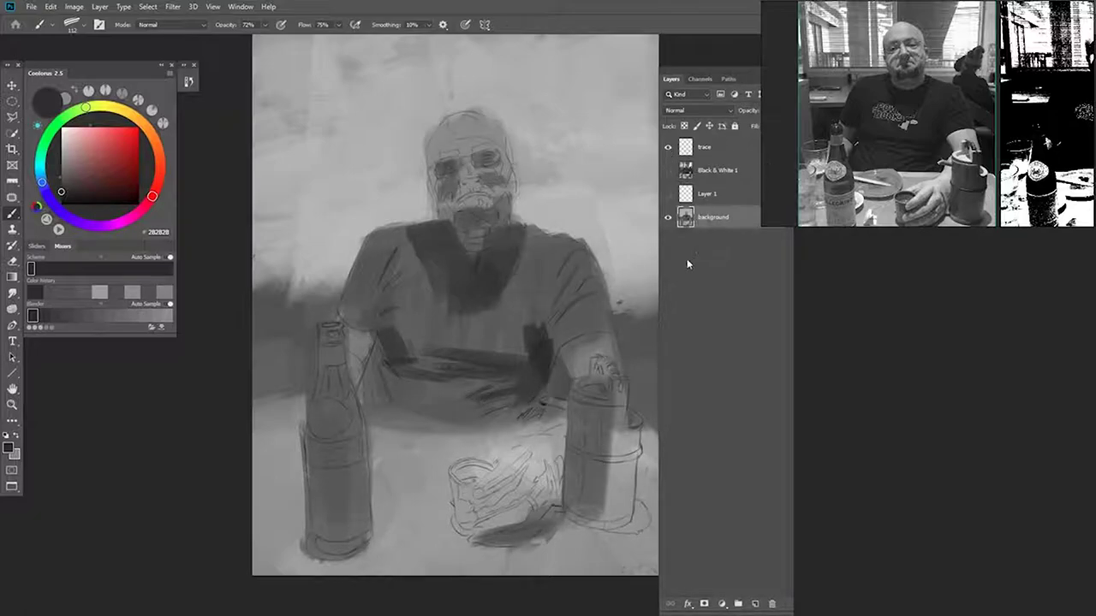
left_click(668, 195)
left_click(715, 195)
left_click(710, 221)
left_click(709, 196)
Step: Compare the painting with the Black & White 1 photo layer, hide that layer again and select Layer 1
left_click(704, 148)
left_click(722, 169)
left_click(668, 170)
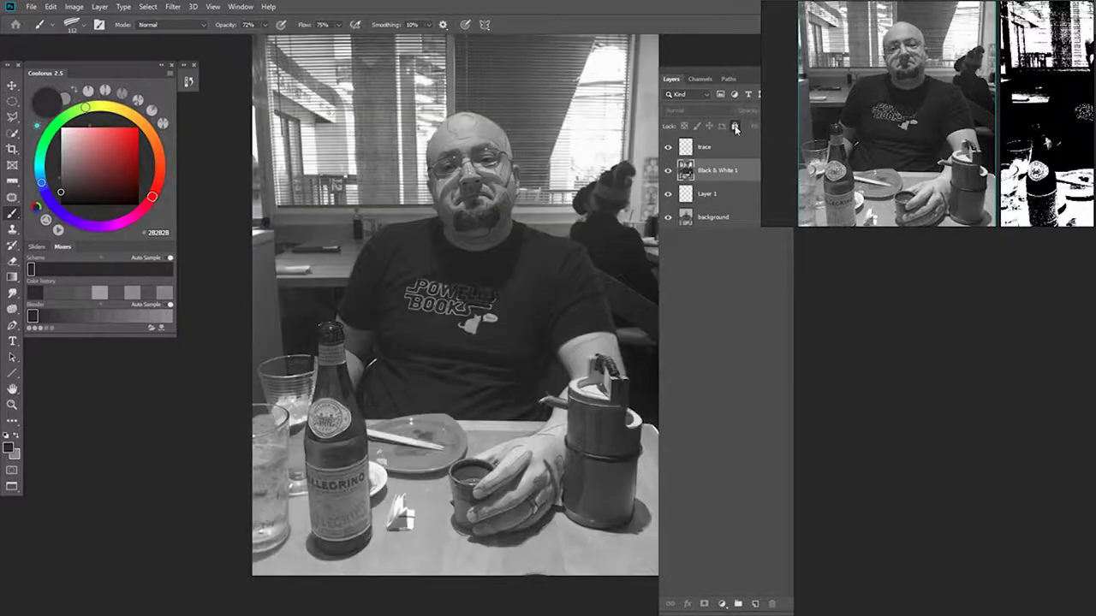
left_click(668, 170)
left_click(708, 195)
left_click_drag(739, 72, 1094, 84)
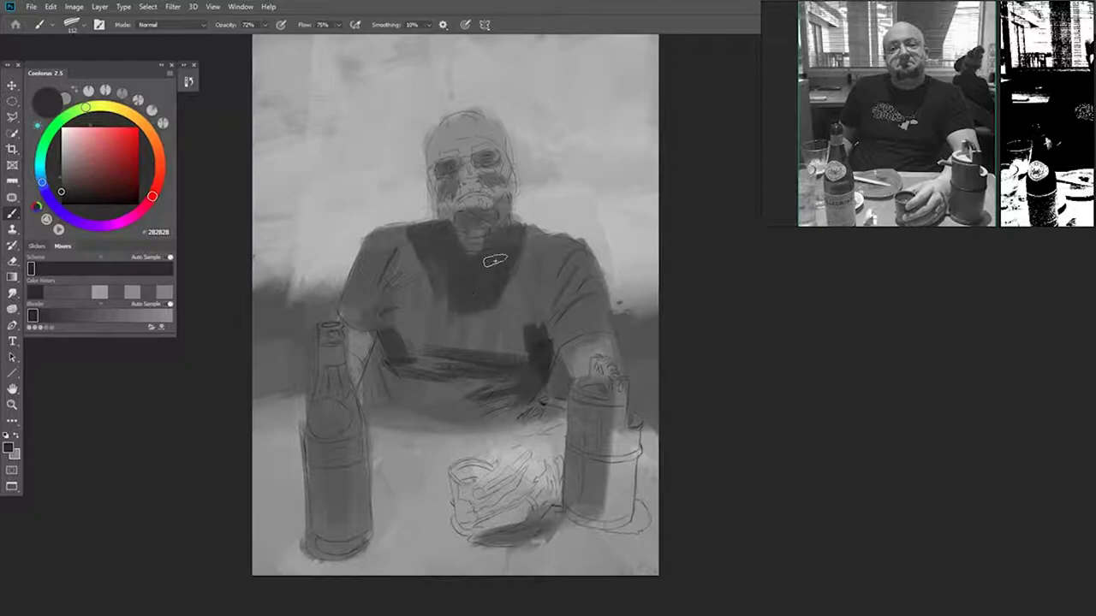
Step: Paint sampled shirt grey #5F5F5F over the outer part of the collar shadow on the bottle's side
left_click(409, 249, "alt")
mouse_move(418, 276)
left_mouse_down()
mouse_move(416, 230)
mouse_move(440, 297)
left_mouse_up()
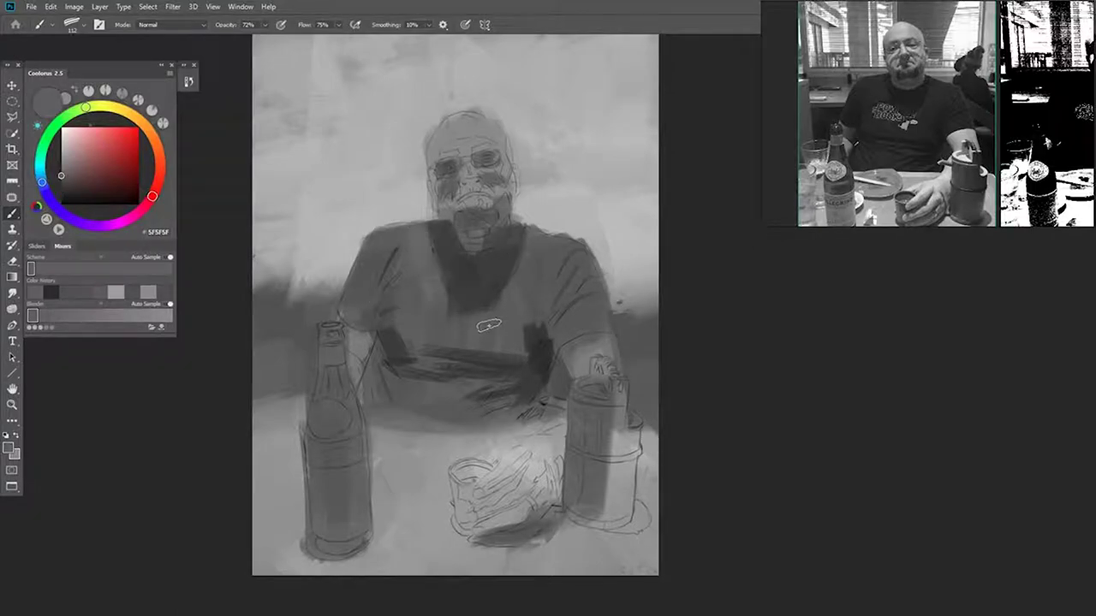
Step: Try painting the collar shadow in black and in near-black #121212
left_click(423, 229, "alt")
left_click_drag(64, 193, 61, 205)
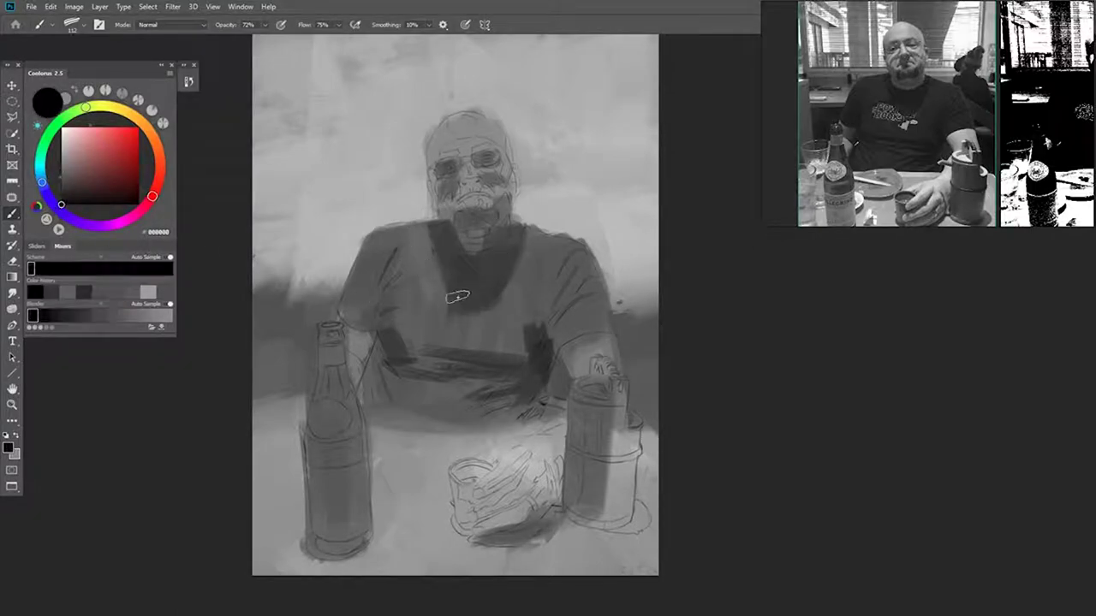
left_click_drag(462, 255, 467, 308)
key("ctrl+z")
left_click(62, 196)
left_click(61, 198)
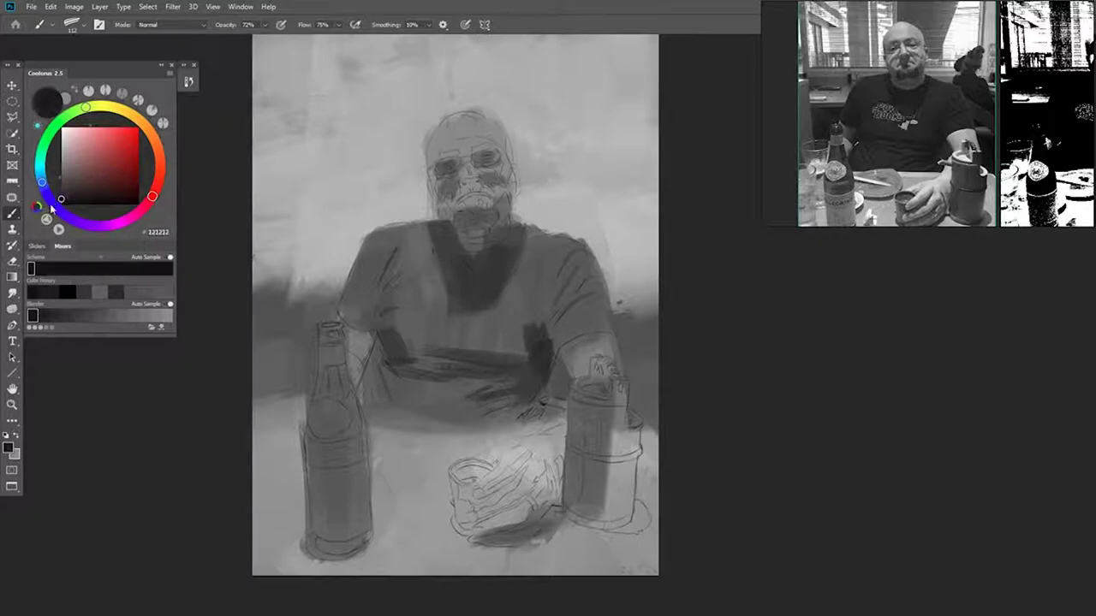
left_click_drag(501, 233, 475, 301)
left_click_drag(432, 222, 473, 294)
key("ctrl+z")
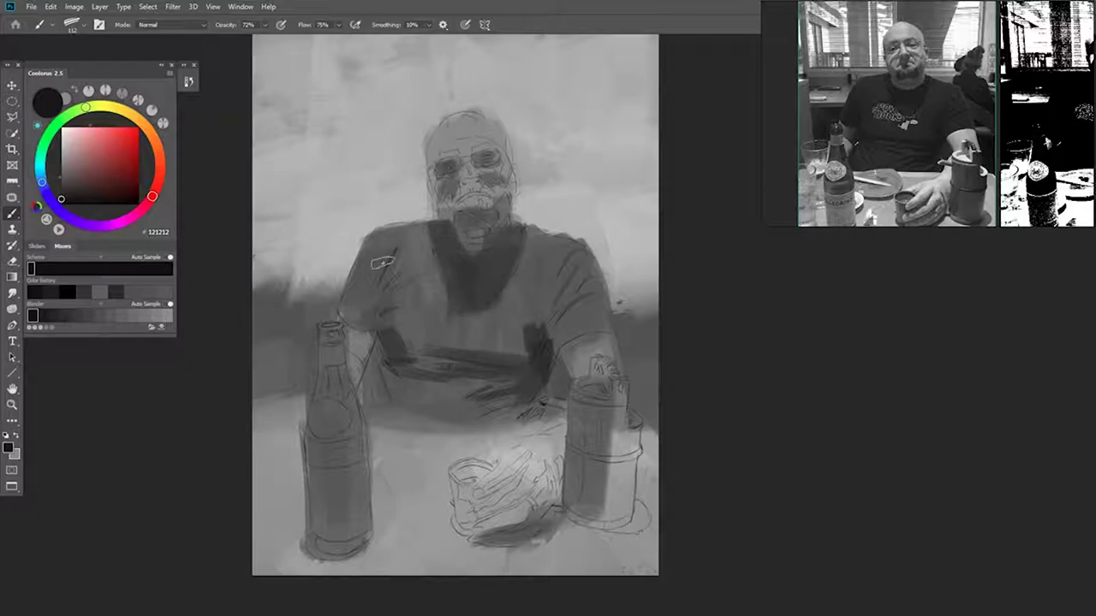
Step: Adjust a sampled dark grey with the brightness slider and paint it over the collar area and chest of the shirt
left_click(35, 245)
left_click(52, 313)
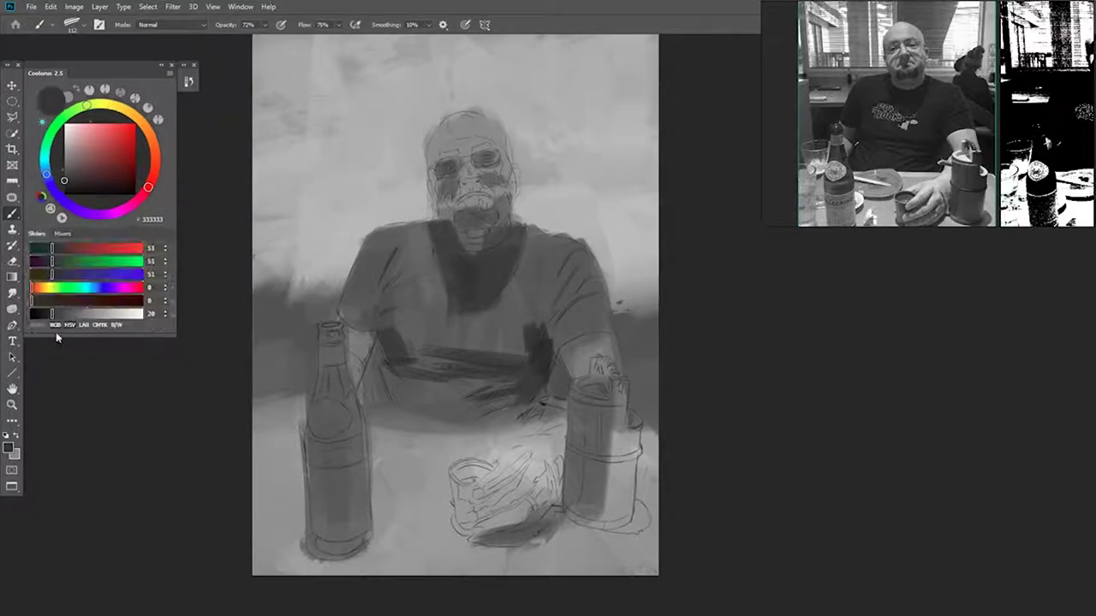
left_click_drag(52, 315, 45, 314)
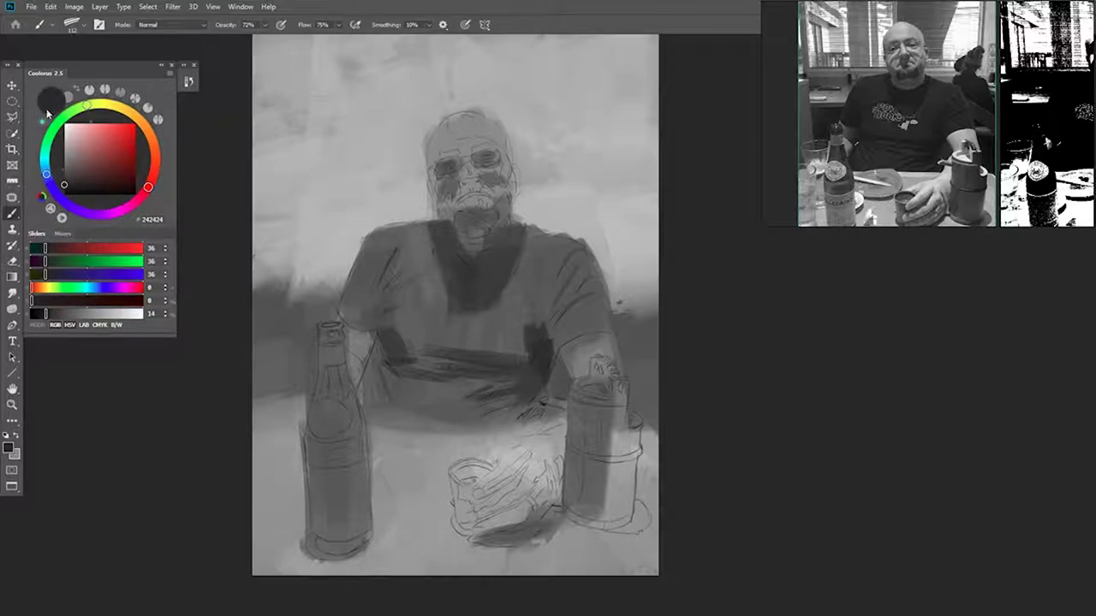
left_click(448, 250, "alt")
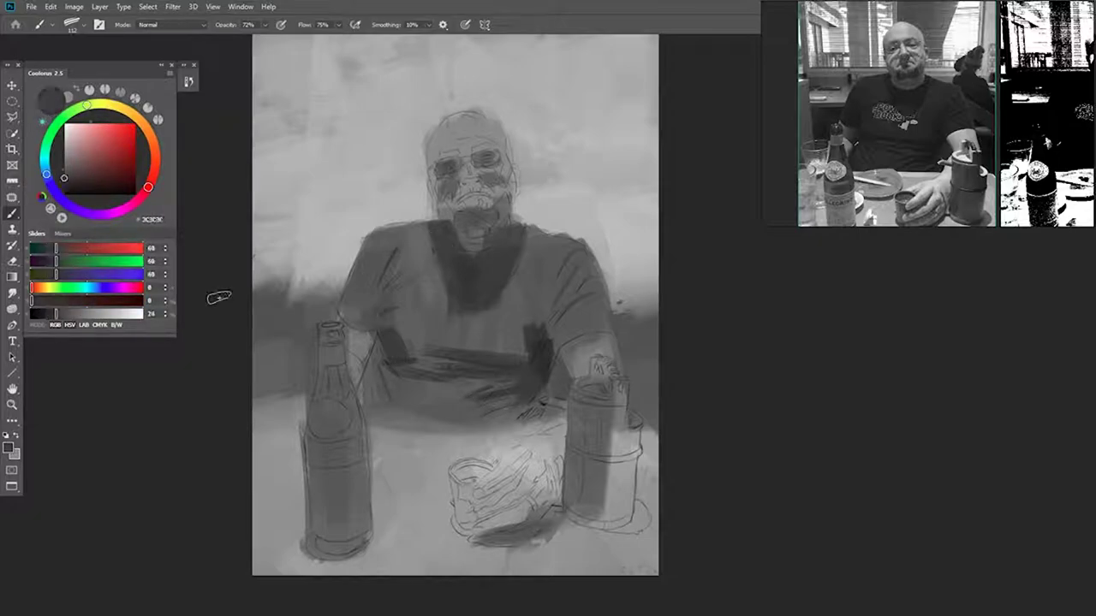
mouse_move(448, 261)
left_mouse_down()
mouse_move(440, 305)
mouse_move(408, 257)
mouse_move(377, 249)
mouse_move(358, 308)
mouse_move(452, 298)
mouse_move(562, 245)
mouse_move(507, 353)
mouse_move(411, 400)
mouse_move(453, 418)
mouse_move(444, 377)
left_mouse_up()
left_click_drag(54, 316, 50, 316)
mouse_move(435, 237)
left_mouse_down()
mouse_move(403, 259)
mouse_move(411, 266)
left_mouse_up()
Step: Cover the entire T-shirt, sleeves included, with an even dark grey, #343434
key("x")
left_click(549, 358, "alt")
left_click_drag(545, 353, 541, 363)
left_click(476, 338, "alt")
mouse_move(410, 262)
left_mouse_down()
mouse_move(438, 334)
mouse_move(360, 320)
mouse_move(520, 255)
mouse_move(542, 274)
mouse_move(472, 416)
mouse_move(396, 350)
mouse_move(402, 390)
left_mouse_up()
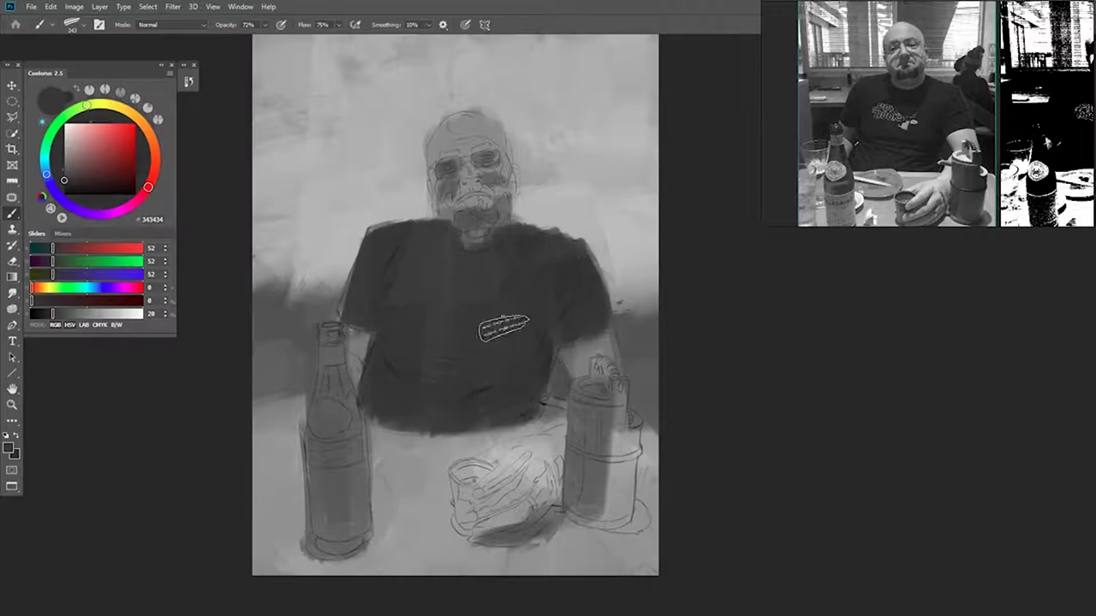
Step: Darken the beard below the mouth and the eye areas behind the glasses with #343434, using a much smaller brush
key("bracketleft")
key("bracketleft")
key("bracketleft")
key("bracketleft")
key("bracketleft")
key("bracketleft")
left_click_drag(485, 224, 470, 217)
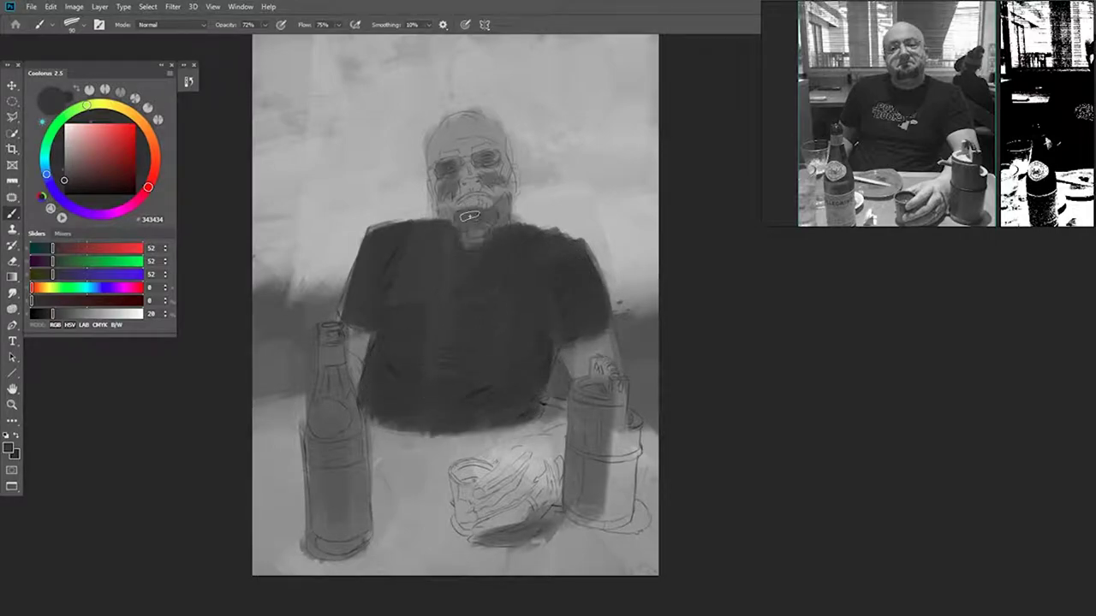
left_click_drag(483, 164, 478, 164, "alt")
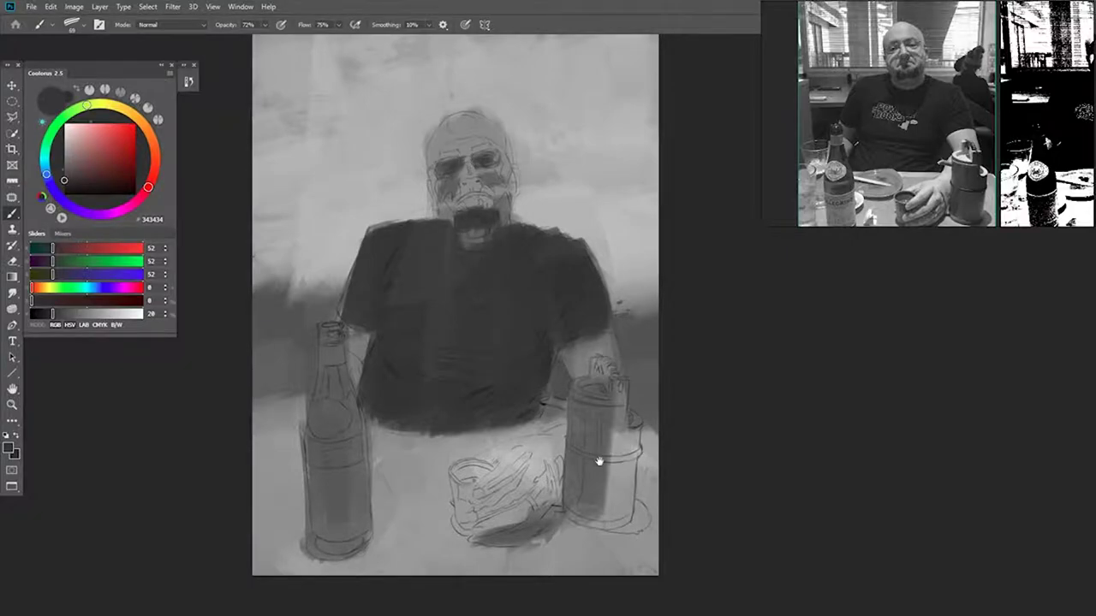
Step: Darken the seating band in the background on both sides of the man's torso with a much larger brush
left_click_drag(598, 460, 562, 334)
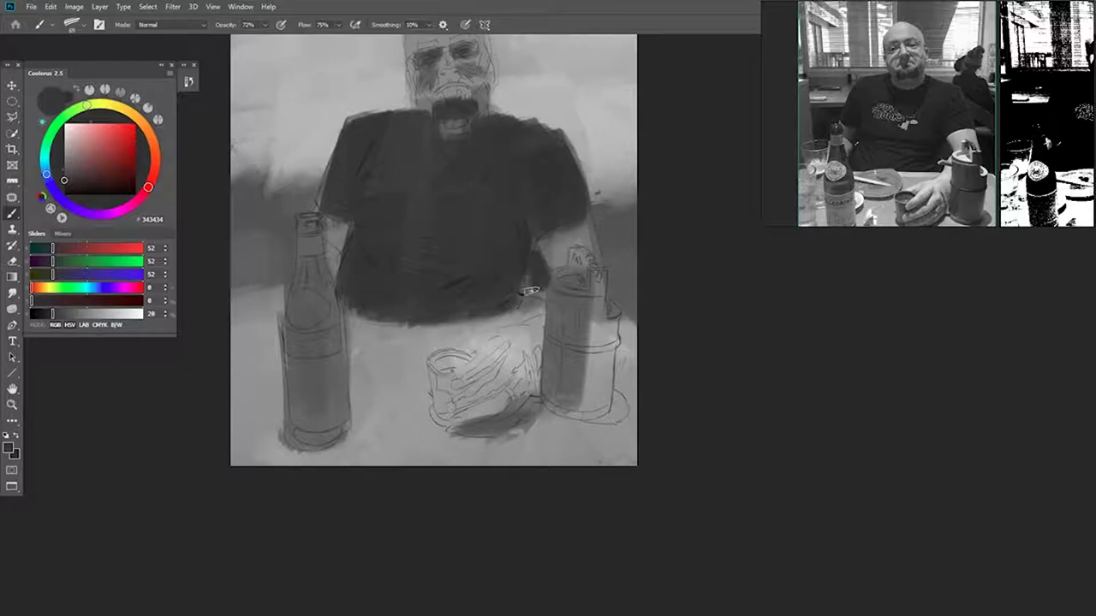
left_click_drag(397, 256, 532, 302)
left_click_drag(437, 258, 449, 257, "alt")
mouse_move(428, 257)
left_mouse_down()
mouse_move(394, 232)
mouse_move(416, 268)
mouse_move(381, 334)
left_mouse_up()
left_click_drag(668, 286, 499, 293)
mouse_move(564, 262)
left_mouse_down()
mouse_move(589, 343)
mouse_move(582, 309)
left_mouse_up()
left_click_drag(413, 307, 502, 376)
Step: Lower the brightness to 16 (#282828) and paint the shirt's darker shadows at the collar, under the chest and on the sleeves
left_click_drag(52, 315, 48, 315)
left_click_drag(477, 250, 512, 298)
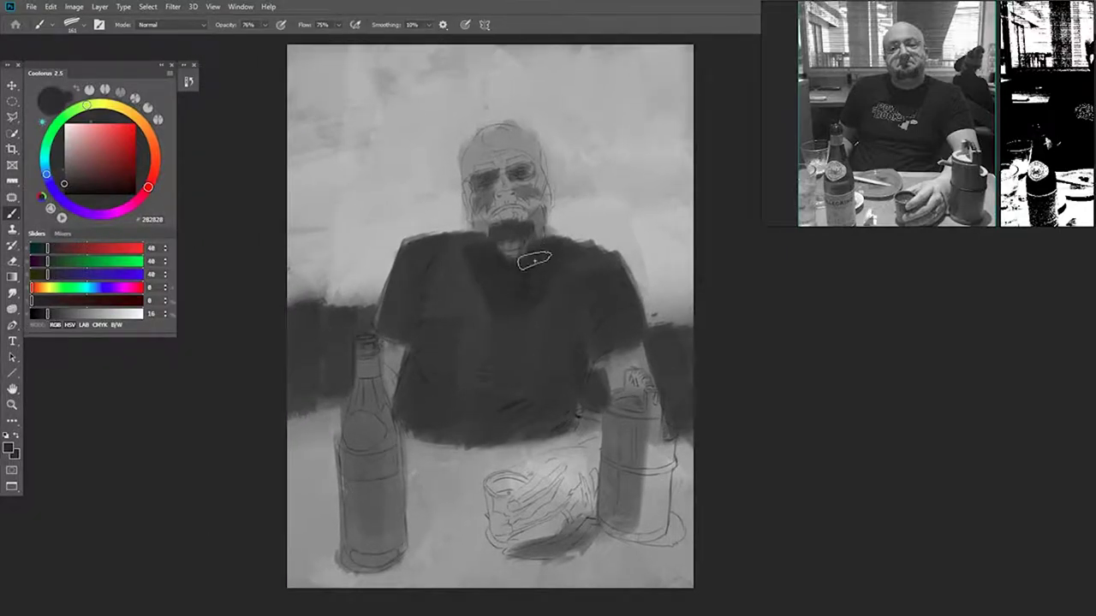
left_click_drag(538, 396, 523, 313)
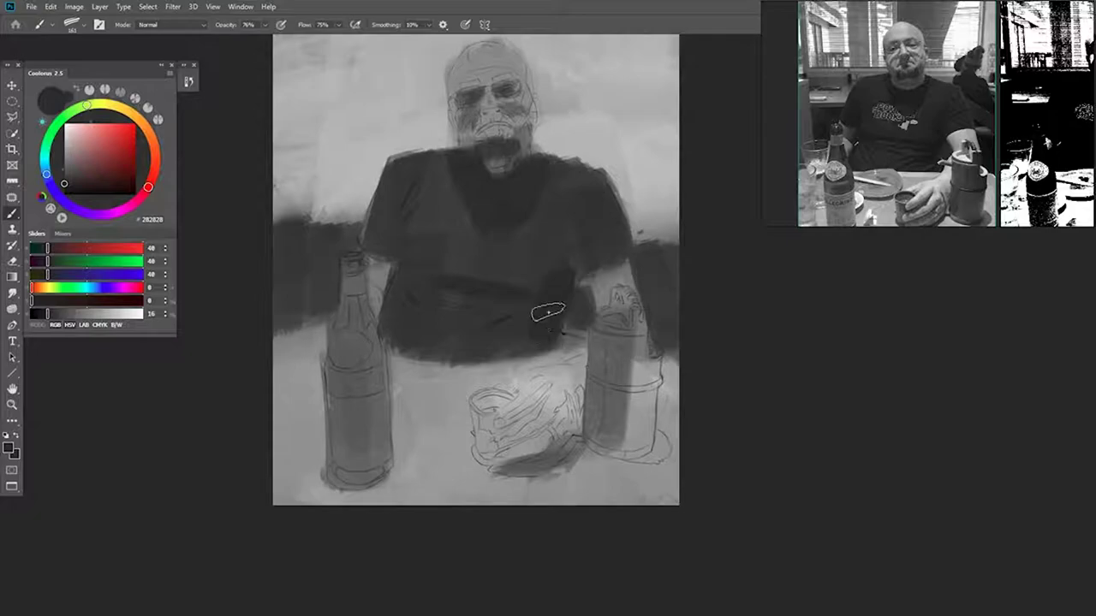
left_click_drag(413, 261, 545, 333)
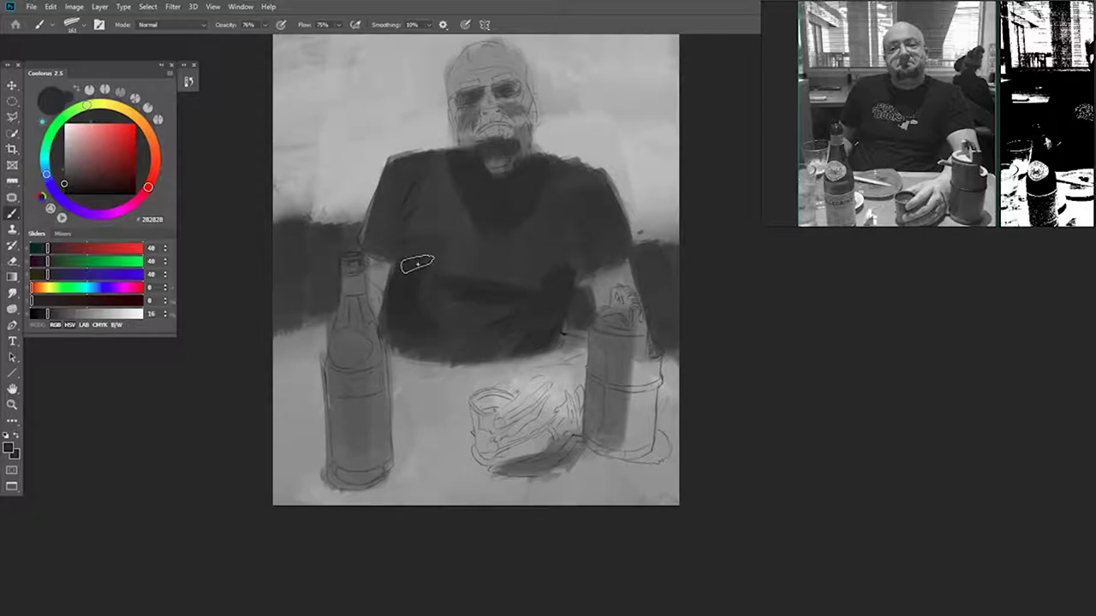
left_click_drag(417, 267, 404, 225)
left_click_drag(614, 258, 597, 196)
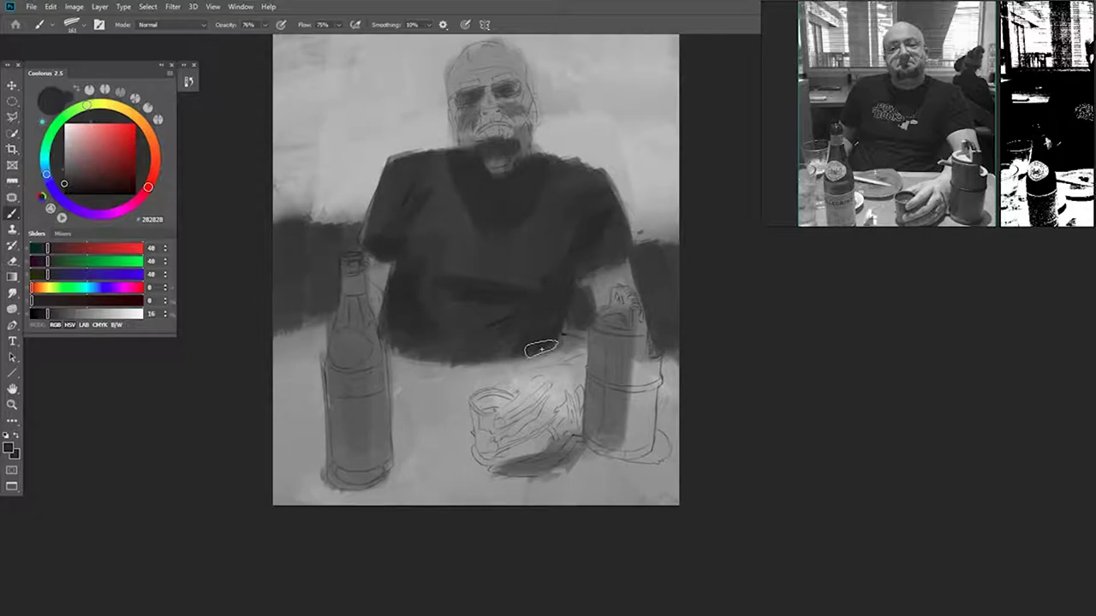
Step: Paint the cast shadows on the table beneath the hand and around the base of the jar with #282828
left_click_drag(542, 348, 503, 187)
left_click_drag(536, 282, 523, 289)
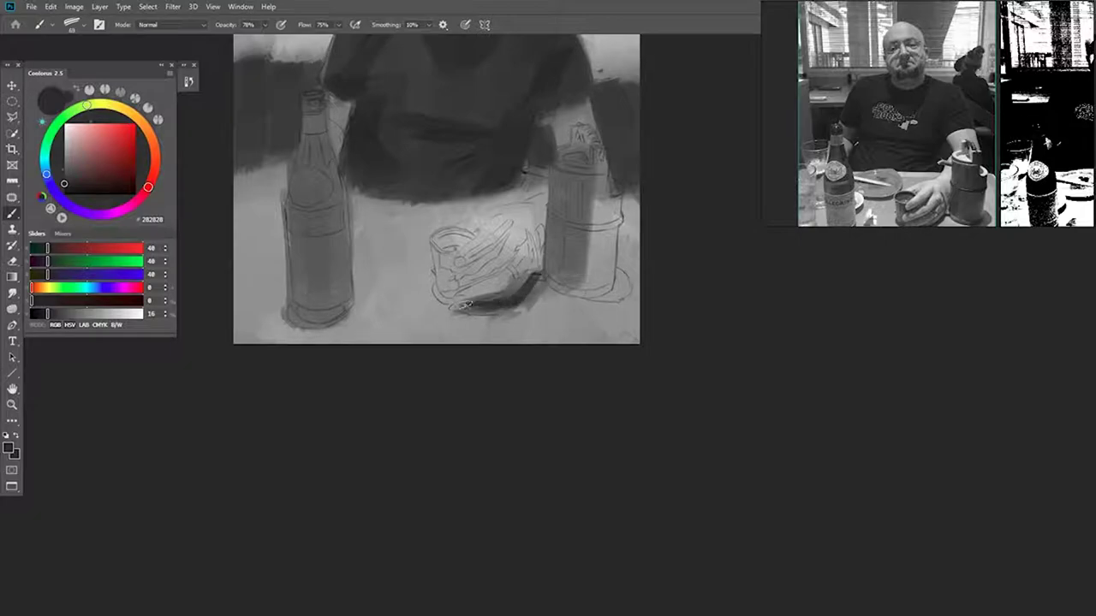
mouse_move(536, 275)
left_mouse_down()
mouse_move(529, 316)
mouse_move(548, 225)
left_mouse_up()
mouse_move(550, 308)
left_mouse_down()
mouse_move(549, 224)
mouse_move(566, 286)
left_mouse_up()
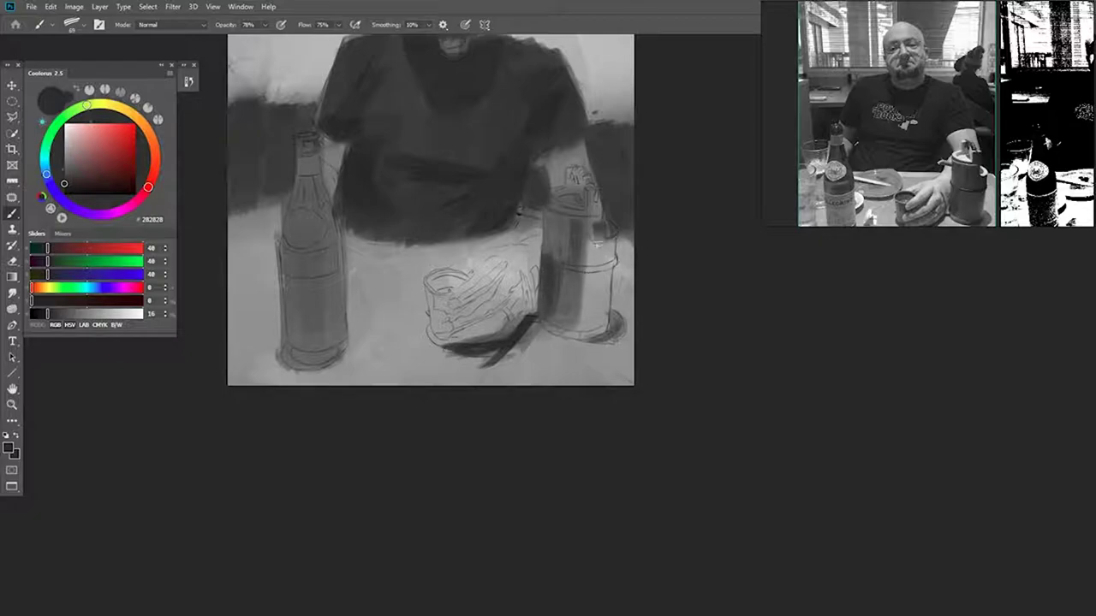
Step: Fill the jar's light side with #6C6C6C, and darken its middle band and spout with a smaller brush in #363636
left_click(591, 225, "alt")
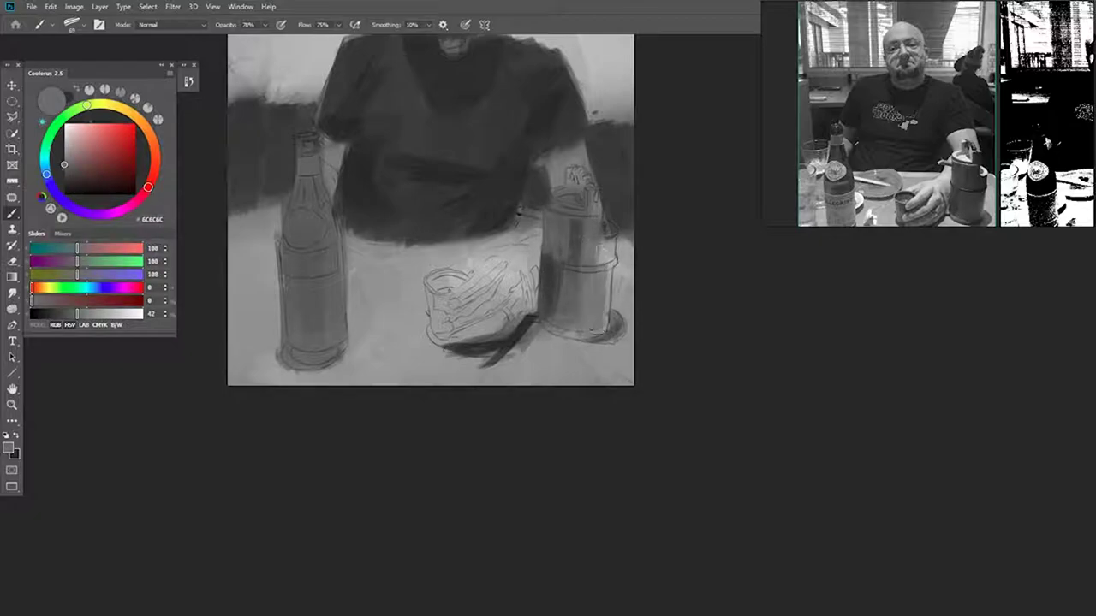
left_click(518, 210, "alt")
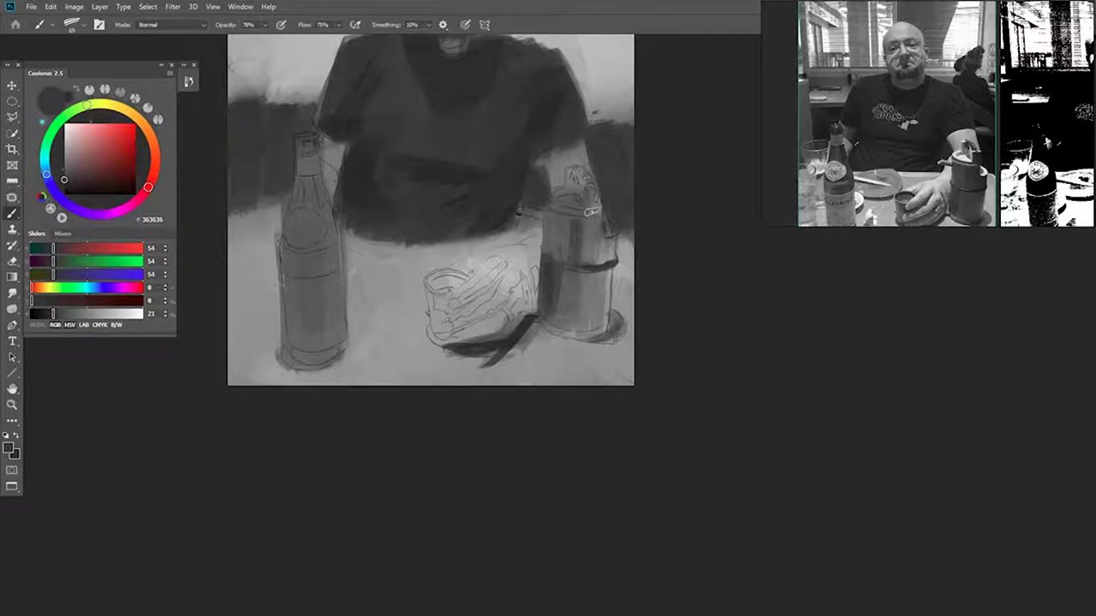
left_click_drag(568, 194, 567, 203)
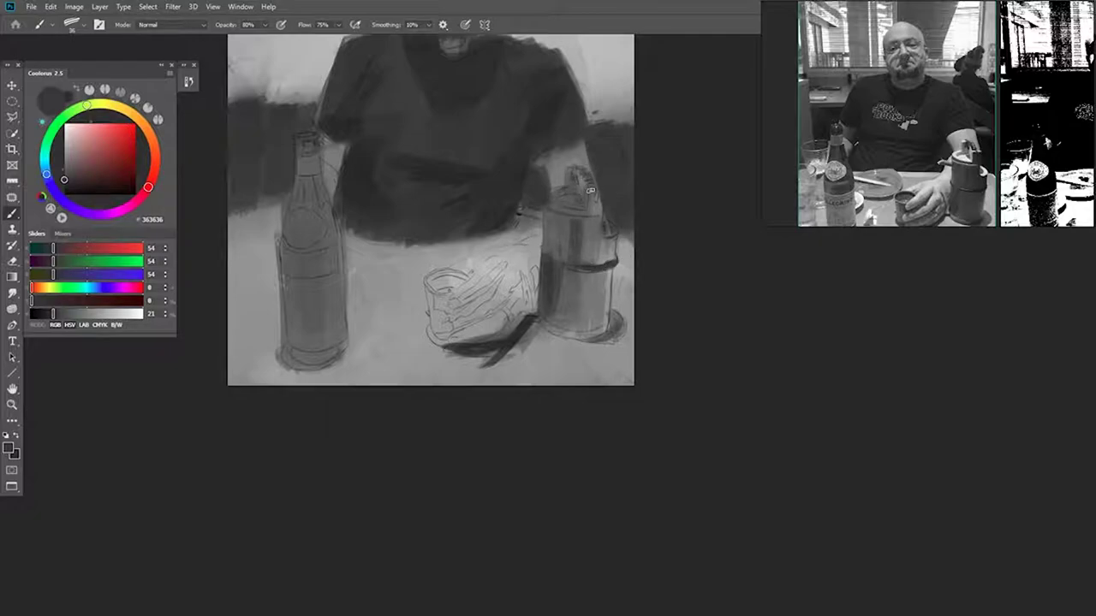
left_click_drag(502, 251, 534, 236)
Step: Choose a different brush and clean up the background around the head's outline with the light grey #ADADAD
left_click_drag(474, 118, 484, 346)
left_click_drag(491, 170, 546, 169)
left_click(474, 66, "alt")
left_click_drag(482, 89, 496, 91)
right_click(589, 97)
left_click(694, 234)
left_click_drag(359, 123, 345, 132)
left_click(349, 133, "alt")
left_click_drag(377, 165, 395, 99)
left_click_drag(457, 58, 550, 103)
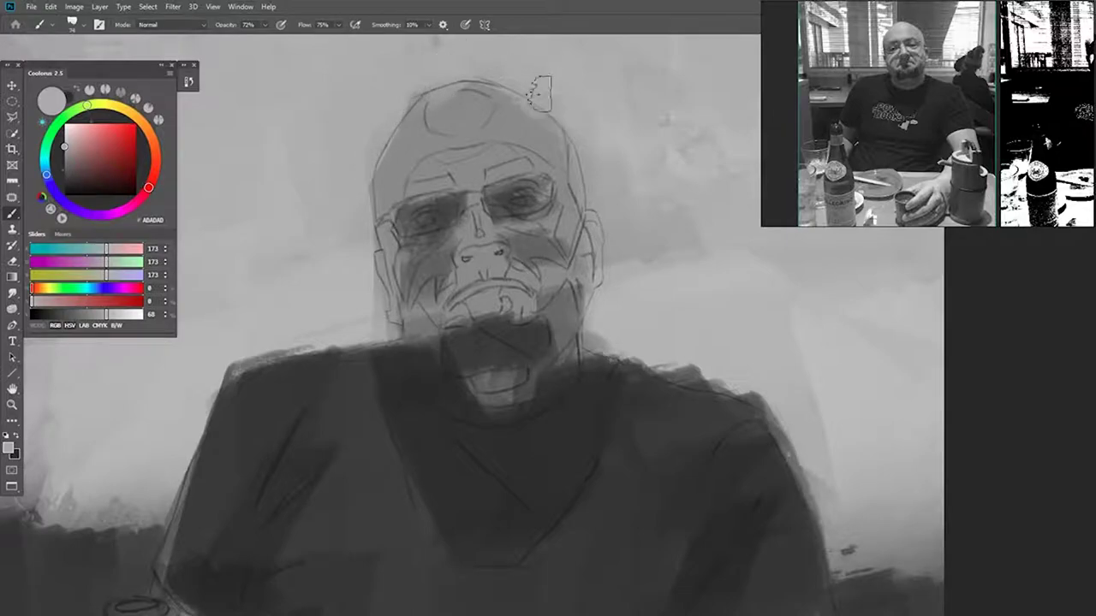
Step: Choose a square-edged brush and block in the skin of the head and face with #8B8B8B
right_click(469, 216)
double_click(683, 402)
left_click_drag(438, 171, 372, 180)
left_click(449, 134, "alt")
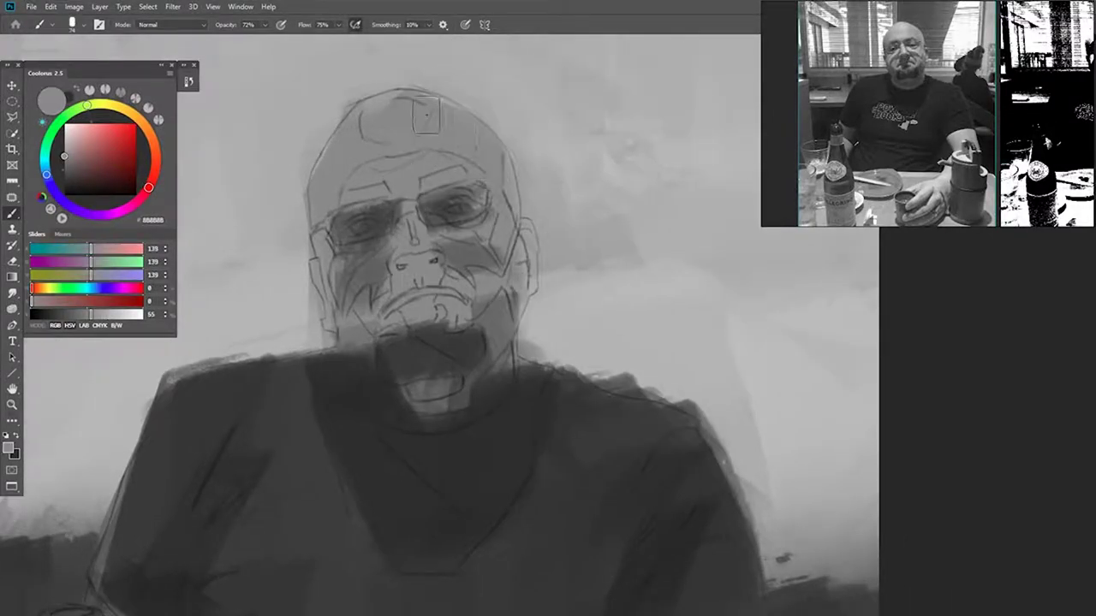
left_click_drag(505, 255, 491, 253)
left_click_drag(491, 246, 443, 224)
mouse_move(352, 260)
left_mouse_down()
mouse_move(341, 257)
mouse_move(340, 295)
left_mouse_up()
Step: Darken the nose with #616161 and lighten the eye areas inside the glasses with #8B8B8B
key("x")
left_click_drag(438, 243, 483, 262)
left_click_drag(395, 256, 407, 273)
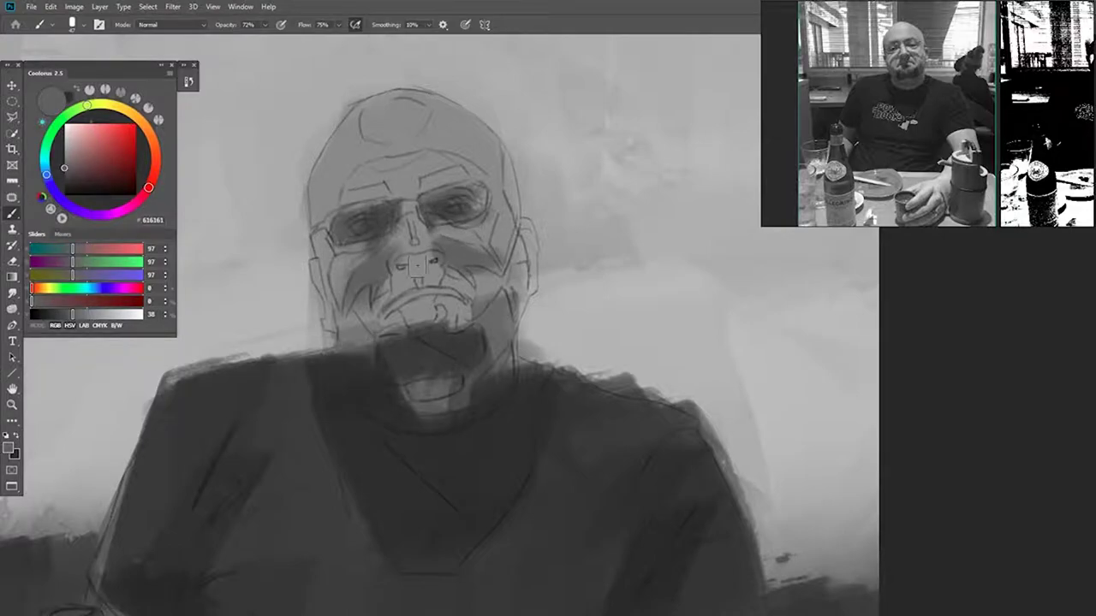
key("x")
left_click_drag(381, 213, 354, 238)
mouse_move(430, 204)
left_mouse_down()
mouse_move(470, 219)
mouse_move(481, 209)
left_mouse_up()
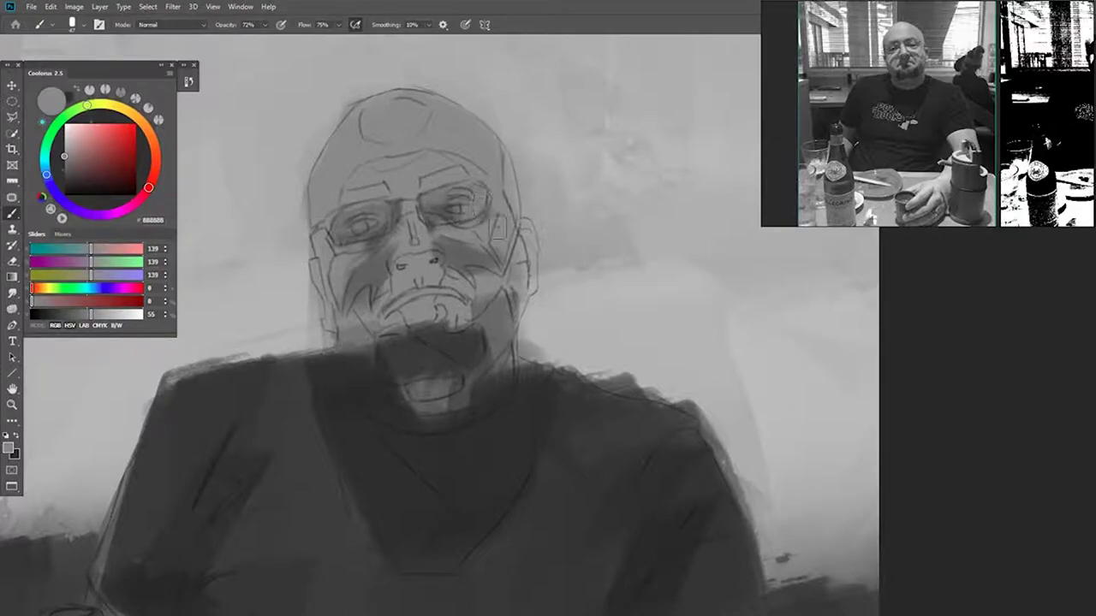
left_click_drag(478, 273, 500, 193)
Step: Shade the upper lip area with #616161 and extend the jaw and neck tone over the dark collar beside the beard
left_click(479, 169, "alt")
mouse_move(427, 182)
left_mouse_down()
mouse_move(455, 218)
mouse_move(421, 218)
left_mouse_up()
left_click_drag(457, 216, 439, 240)
left_click_drag(449, 190, 452, 200)
mouse_move(394, 292)
left_mouse_down()
mouse_move(387, 255)
mouse_move(399, 300)
left_mouse_up()
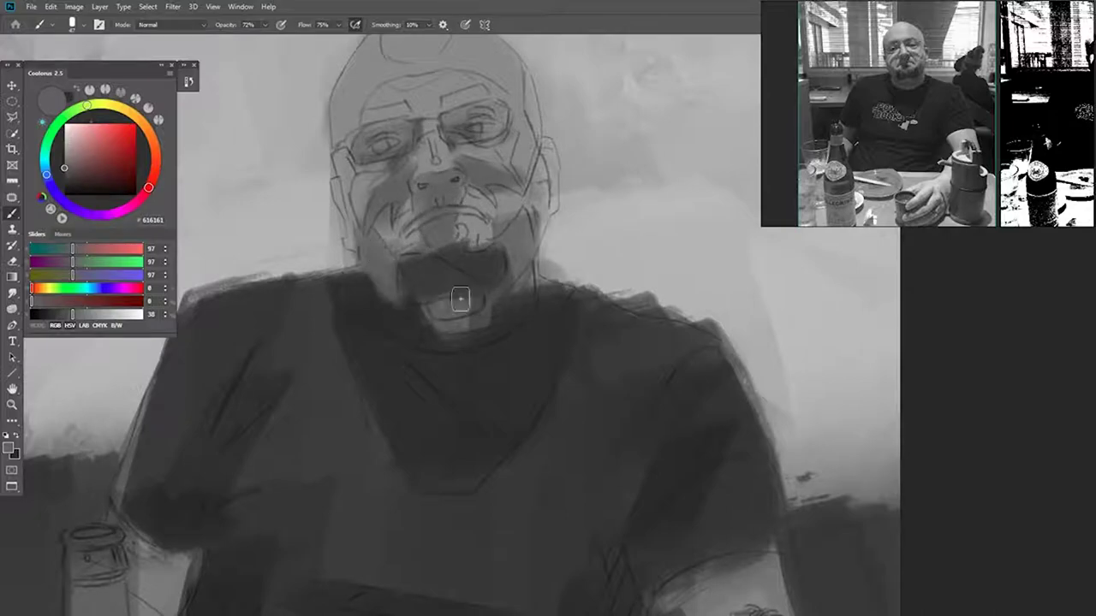
left_click(361, 291, "alt")
left_click(375, 284, "alt")
left_click_drag(381, 286, 406, 305)
Step: Paint the crown of the head with a sampled mid grey
mouse_move(513, 150)
left_mouse_down()
mouse_move(523, 200)
mouse_move(464, 81)
mouse_move(528, 133)
left_mouse_up()
left_click(464, 81, "alt")
left_click(465, 81, "alt")
left_click_drag(467, 82, 484, 106)
left_click(394, 119, "alt")
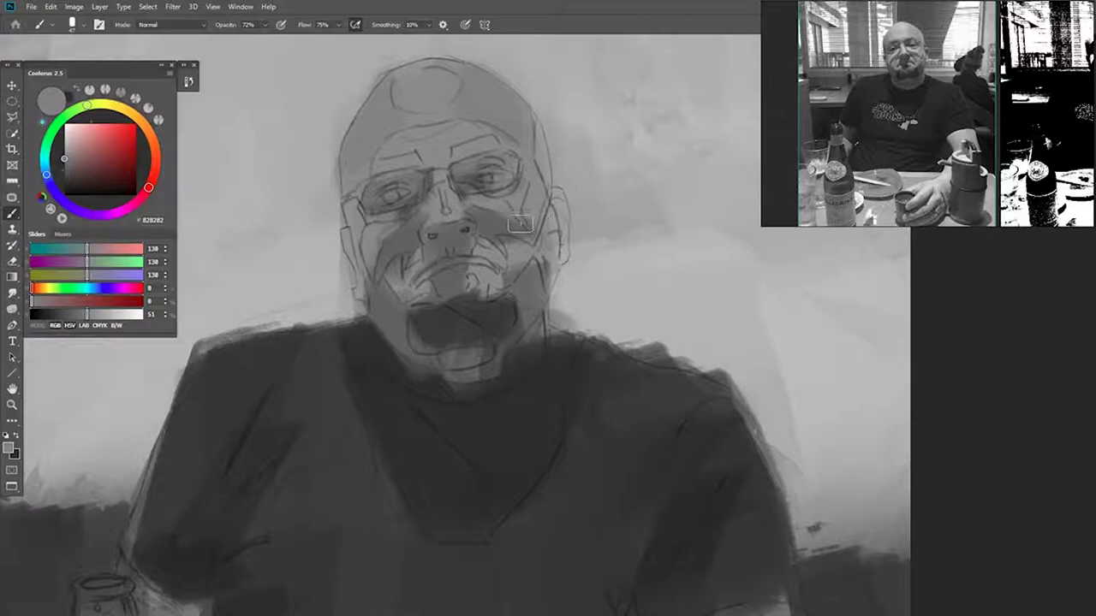
Step: Shade both ears and paint the eyebrows with #616161, using a small brush and an enlarged view of the reference face
scroll(951, 79, "down", 1)
scroll(924, 85, "up", 1)
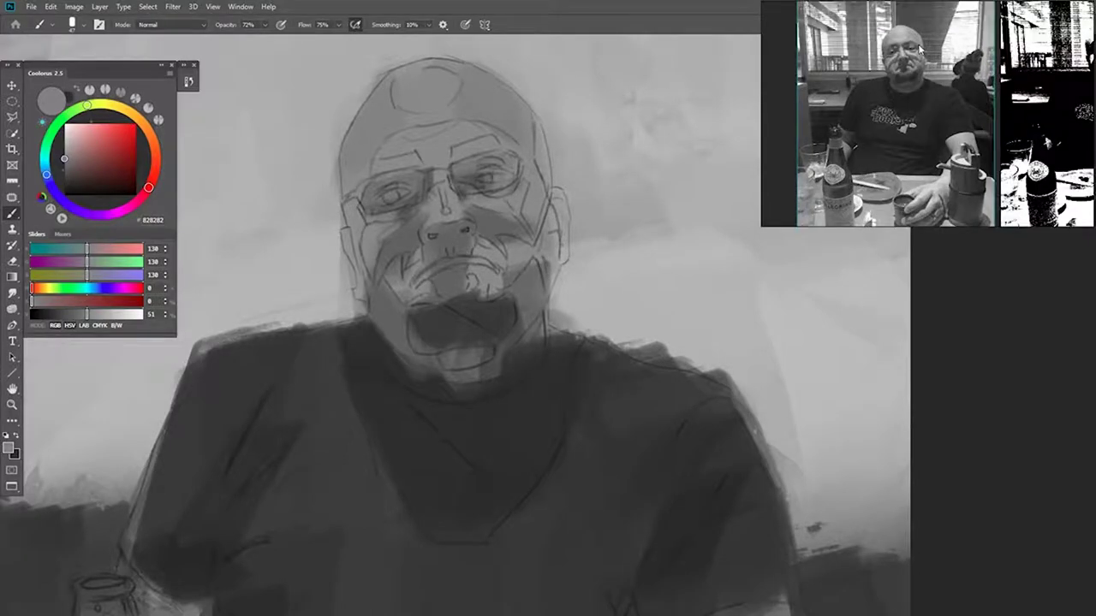
scroll(918, 49, "up", 2)
scroll(920, 49, "down", 1)
left_click(506, 219, "alt")
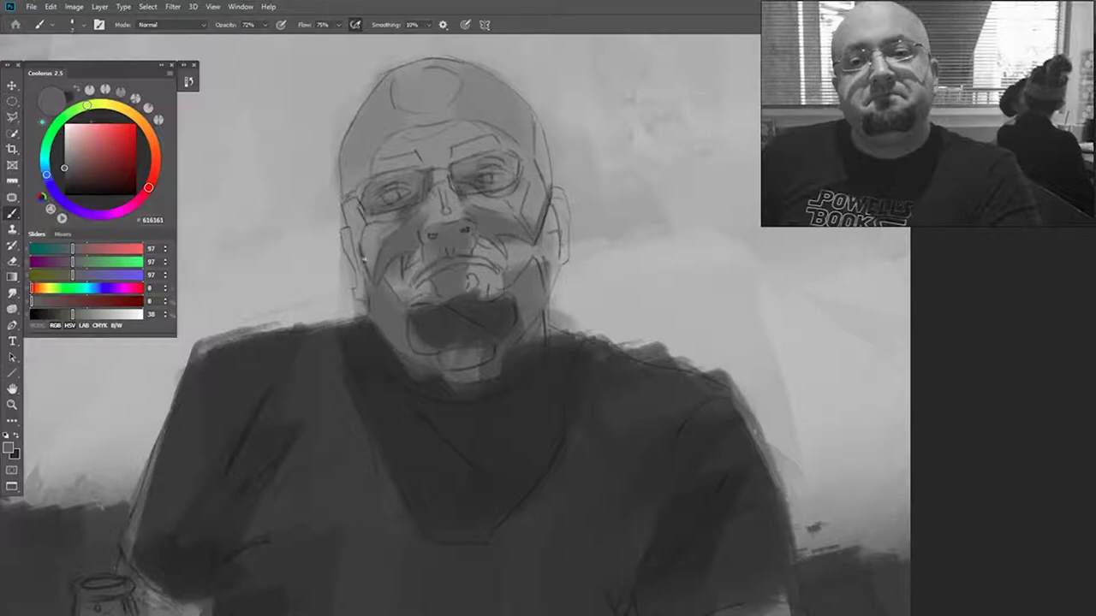
left_click_drag(564, 199, 565, 255)
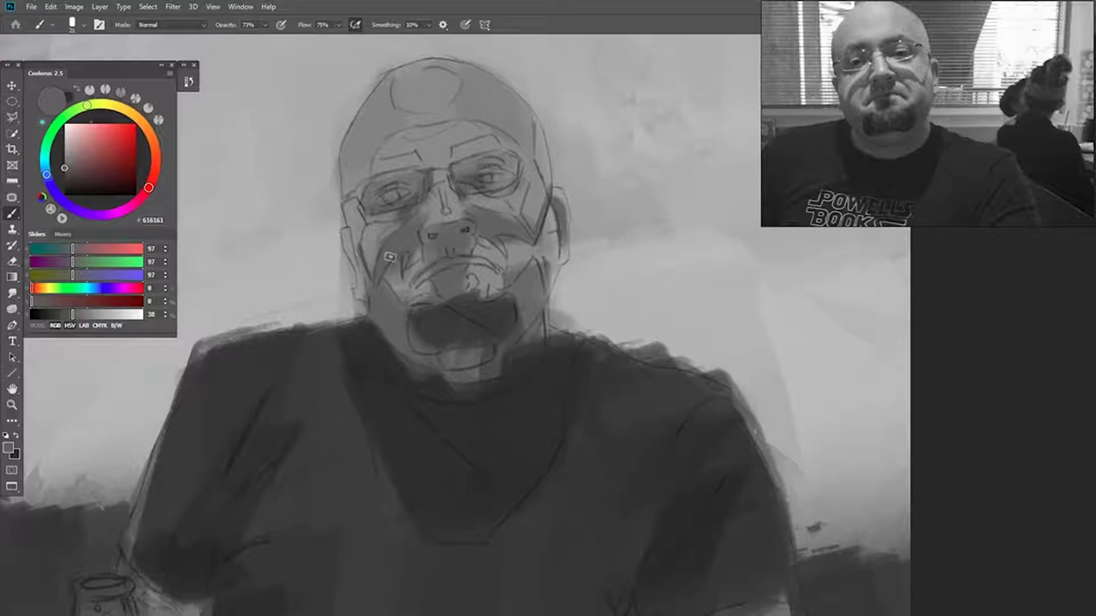
left_click_drag(347, 228, 350, 262)
left_click_drag(422, 156, 375, 167)
left_click_drag(499, 141, 458, 149)
Step: Darken the sides and lower edge of the beard with #262626
left_click(449, 312, "alt")
left_click_drag(413, 320, 441, 351)
left_click(371, 367, "alt")
left_click_drag(420, 313, 426, 344)
left_click_drag(511, 304, 489, 306)
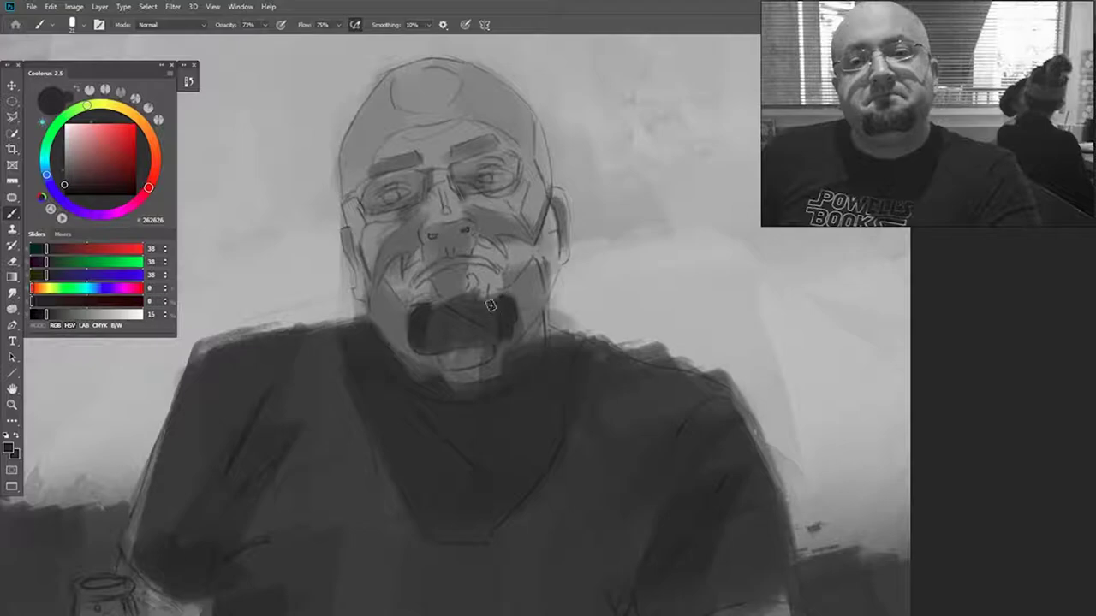
mouse_move(503, 349)
left_mouse_down()
mouse_move(470, 345)
mouse_move(441, 359)
left_mouse_up()
Step: Paint skin grey over the neck below the beard to round off the shirt's collar line
left_click(527, 265, "alt")
mouse_move(479, 404)
left_mouse_down()
mouse_move(477, 384)
mouse_move(533, 355)
mouse_move(436, 382)
mouse_move(375, 324)
left_mouse_up()
left_click(381, 382, "alt")
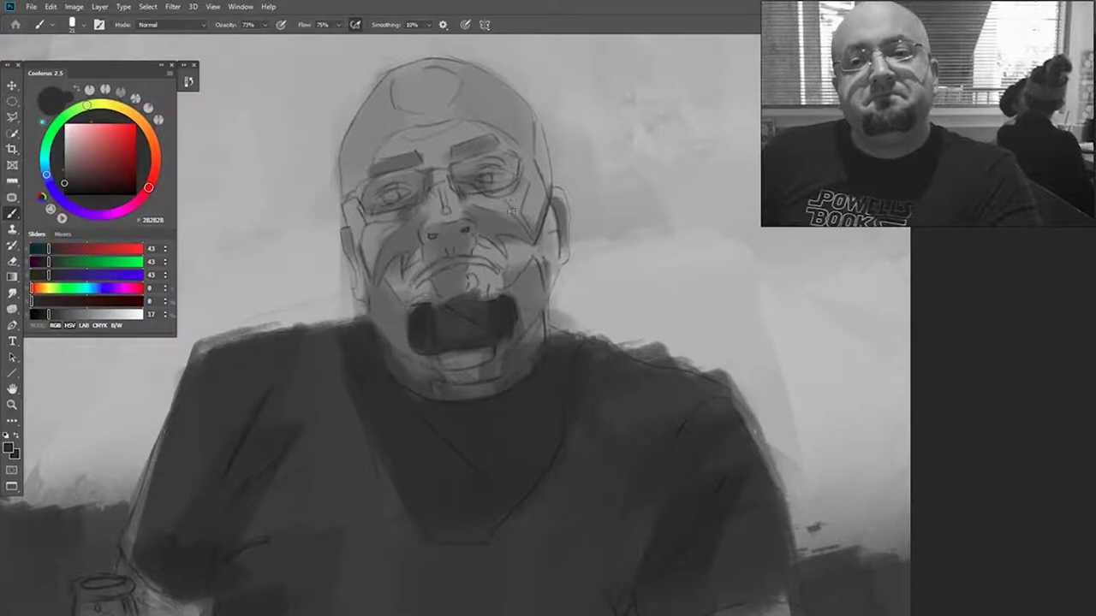
key("ctrl+comma")
key("ctrl+comma")
Step: Darken the inner eye sockets and draw the glasses frame in #383838 with a fine brush, rotating the canvas as needed
left_click(479, 327, "alt")
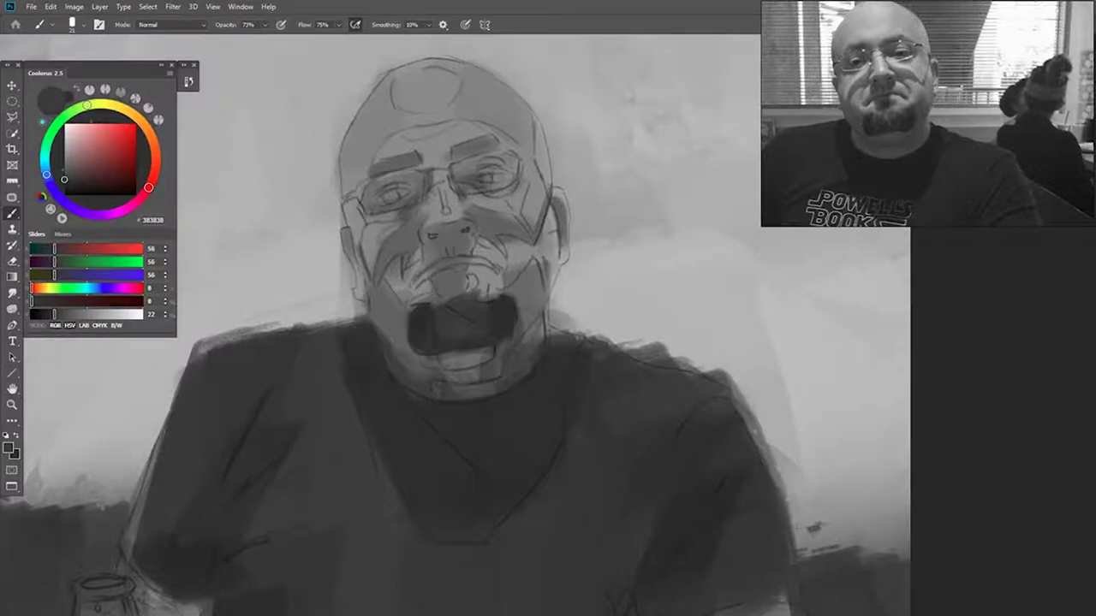
mouse_move(421, 196)
left_mouse_down()
mouse_move(393, 206)
mouse_move(418, 182)
mouse_move(467, 171)
mouse_move(453, 163)
left_mouse_up()
left_click_drag(527, 166, 392, 286)
key("r")
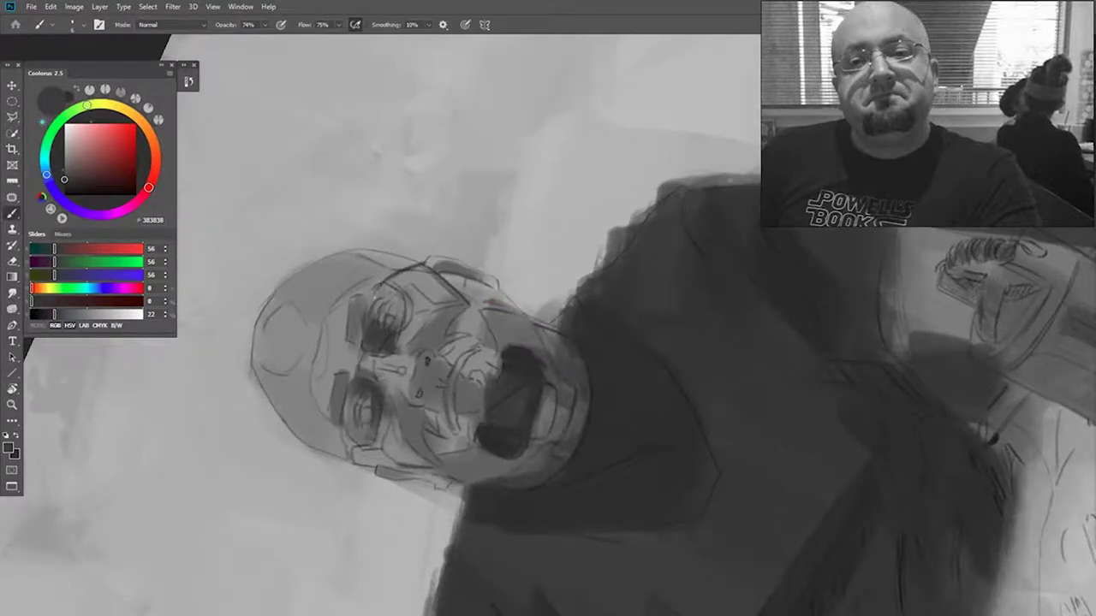
key("r")
mouse_move(420, 318)
left_mouse_down()
mouse_move(677, 215)
mouse_move(682, 365)
left_mouse_up()
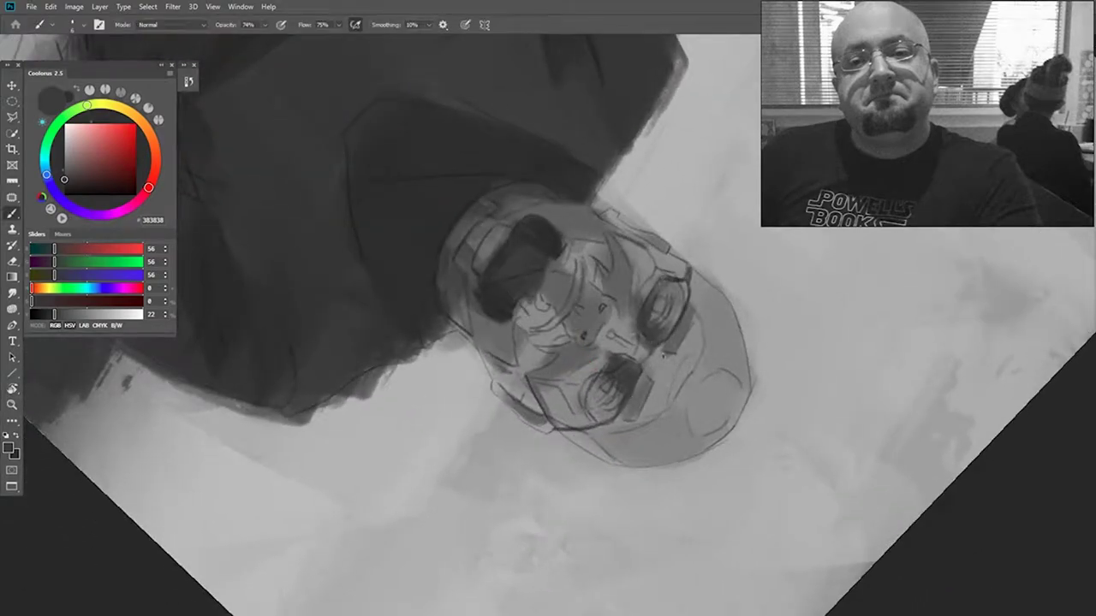
key("Escape")
Step: Darken the nostrils with #292929 and model the planes of the nose with sampled mid greys such as #787878 and #676767
left_click(495, 408, "alt")
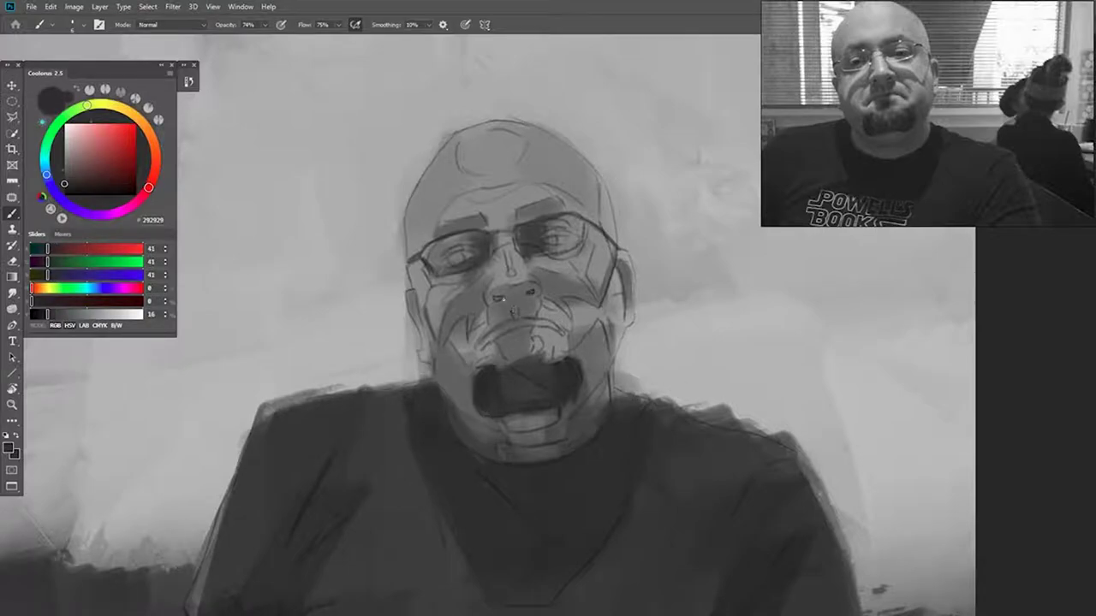
left_click(523, 275, "alt")
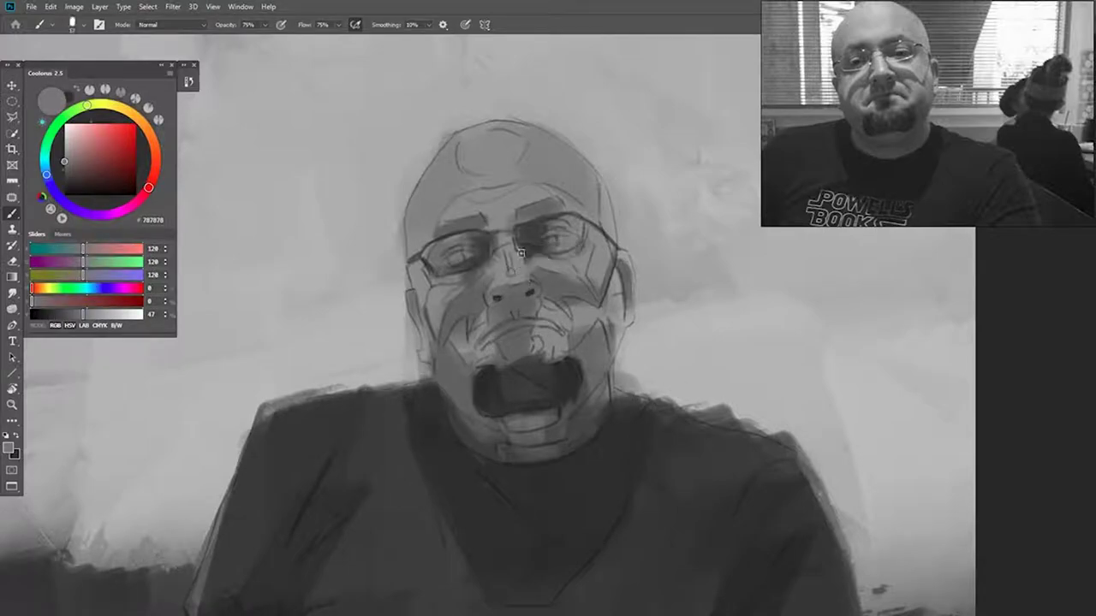
left_click(523, 275, "alt")
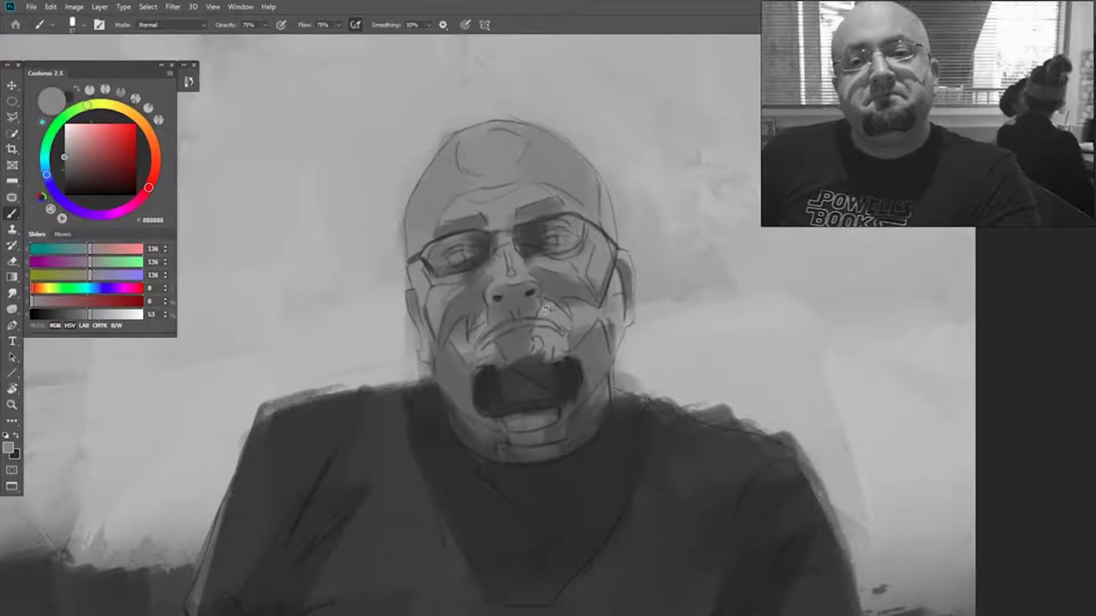
left_click(523, 274, "alt")
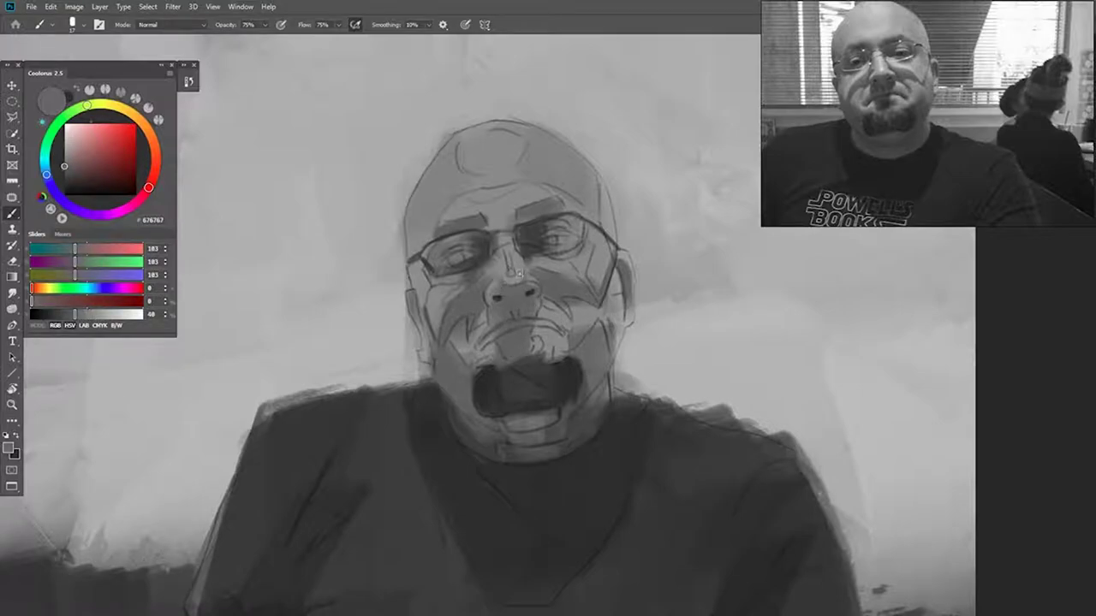
left_click(518, 277, "alt")
left_click_drag(685, 77, 616, 90)
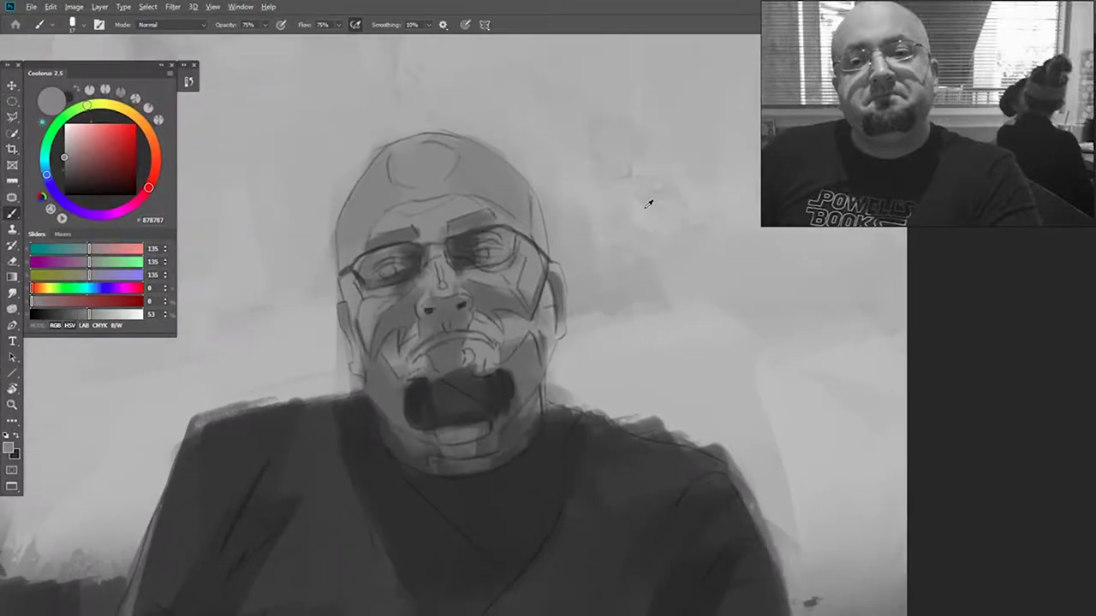
Step: Add highlights to the nose, cheeks and skin around the mouth with #BCBCBC and #B1B1B1
left_click(222, 243, "alt")
mouse_move(441, 260)
left_mouse_down()
mouse_move(444, 290)
mouse_move(515, 290)
mouse_move(528, 306)
left_mouse_up()
left_click_drag(410, 288, 375, 318)
mouse_move(413, 287)
left_mouse_down()
mouse_move(376, 320)
mouse_move(408, 333)
left_mouse_up()
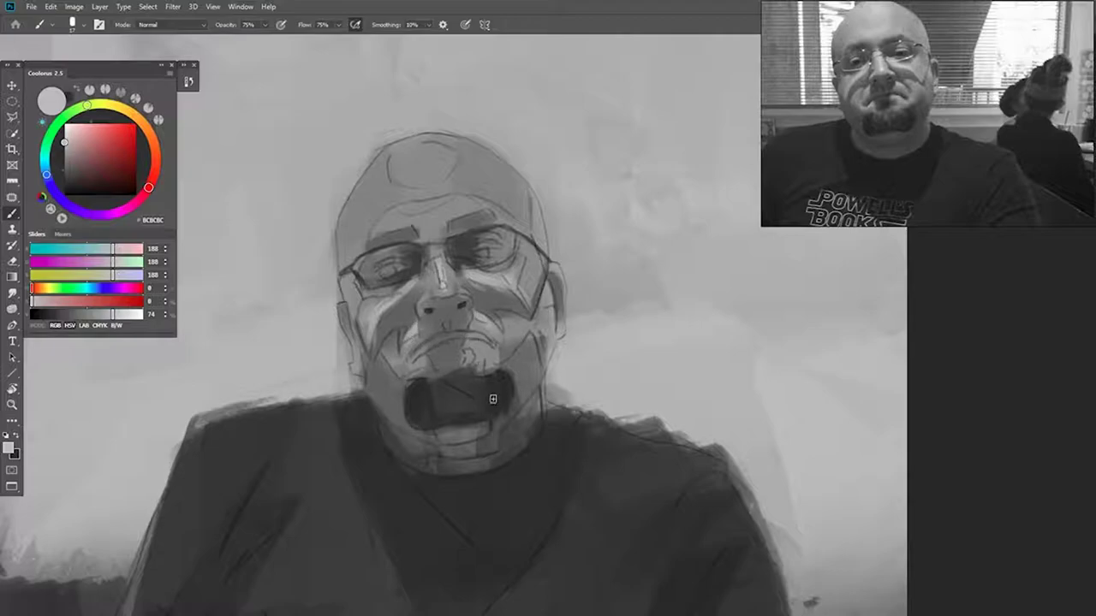
left_click(665, 253, "alt")
mouse_move(484, 344)
left_mouse_down()
mouse_move(466, 336)
mouse_move(488, 359)
mouse_move(401, 374)
mouse_move(436, 365)
left_mouse_up()
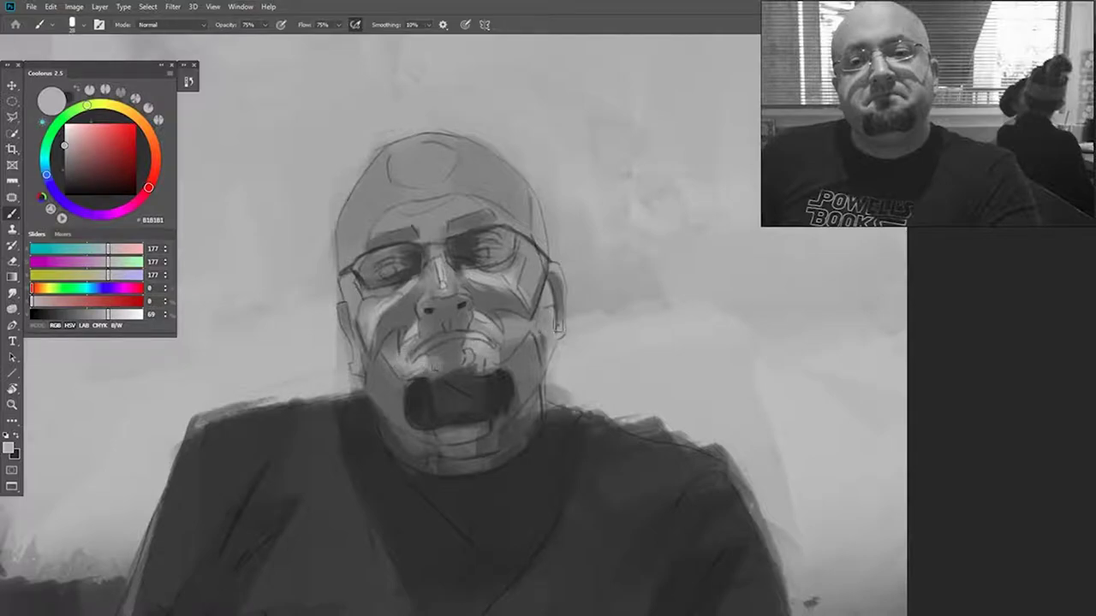
Step: Lighten the top of the head and the forehead above the brows, and add #B7B7B7 rim light along the head's side and ear
mouse_move(426, 214)
left_mouse_down()
mouse_move(403, 210)
mouse_move(496, 212)
mouse_move(415, 179)
mouse_move(419, 150)
mouse_move(448, 159)
left_mouse_up()
mouse_move(408, 166)
left_mouse_down()
mouse_move(432, 163)
mouse_move(454, 178)
left_mouse_up()
left_click_drag(528, 280, 468, 297)
left_click(541, 357, "alt")
left_click_drag(477, 232, 453, 248)
left_click_drag(472, 214, 482, 274)
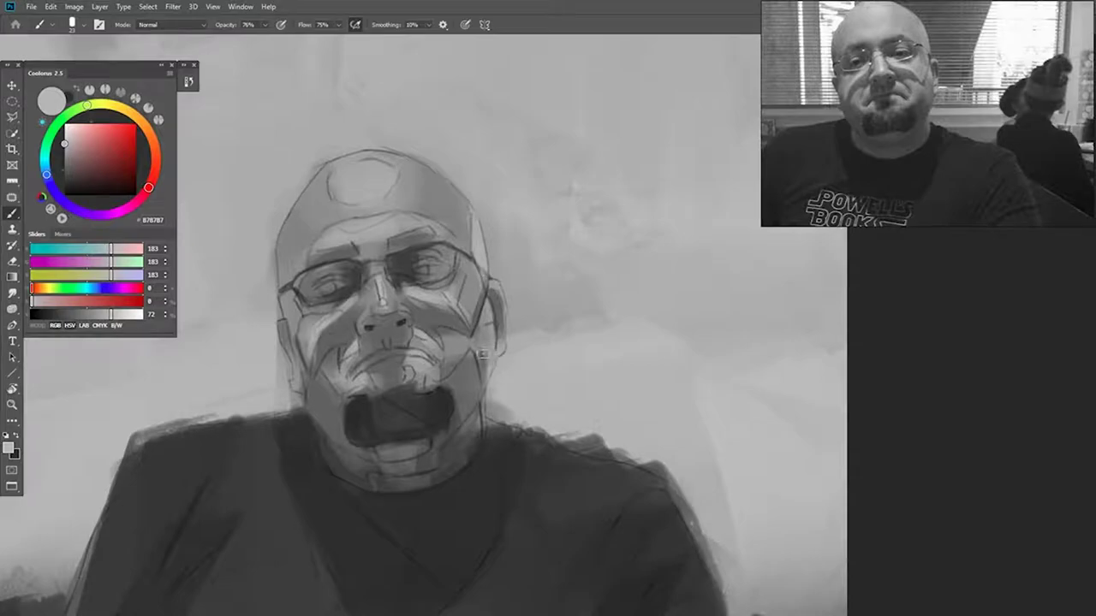
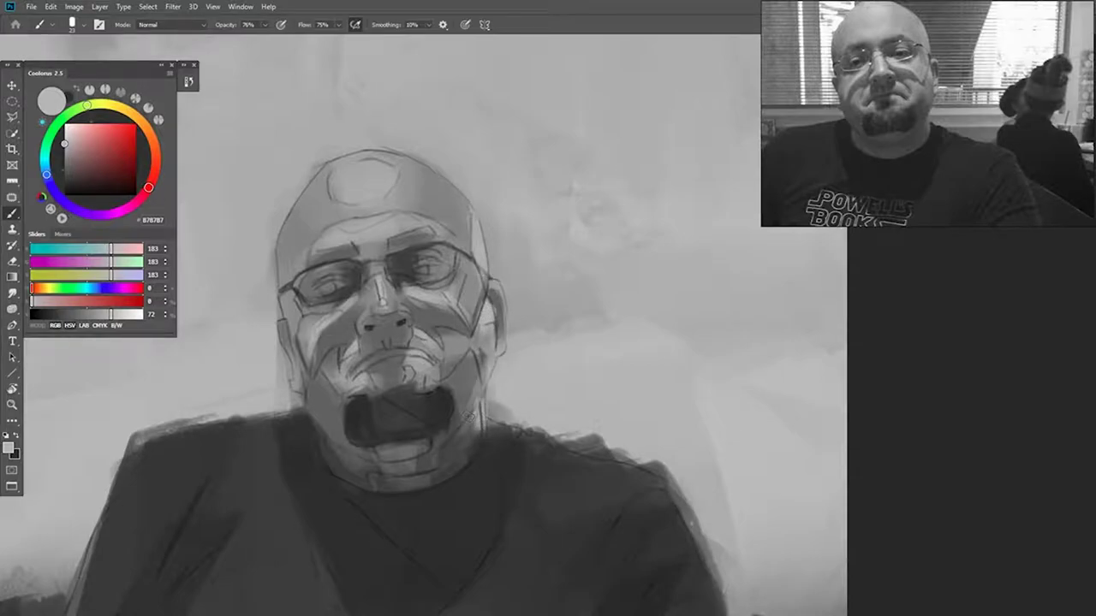
Step: Darken the area behind the glasses lens and the temple beside it with the sampled grey #4B4B4B
left_click(474, 417, "alt")
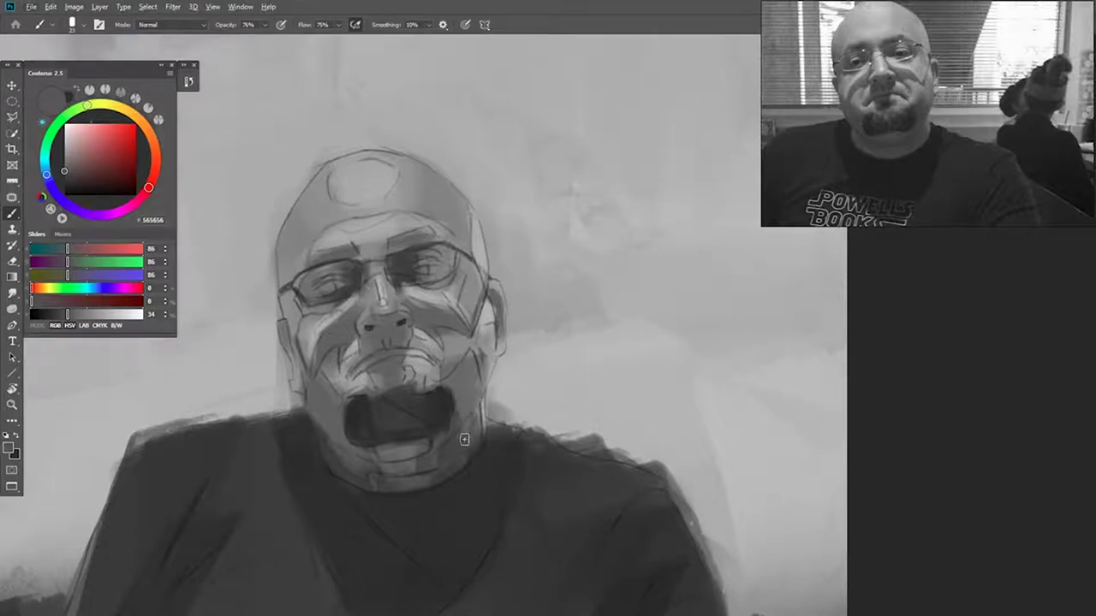
left_click_drag(483, 426, 535, 377)
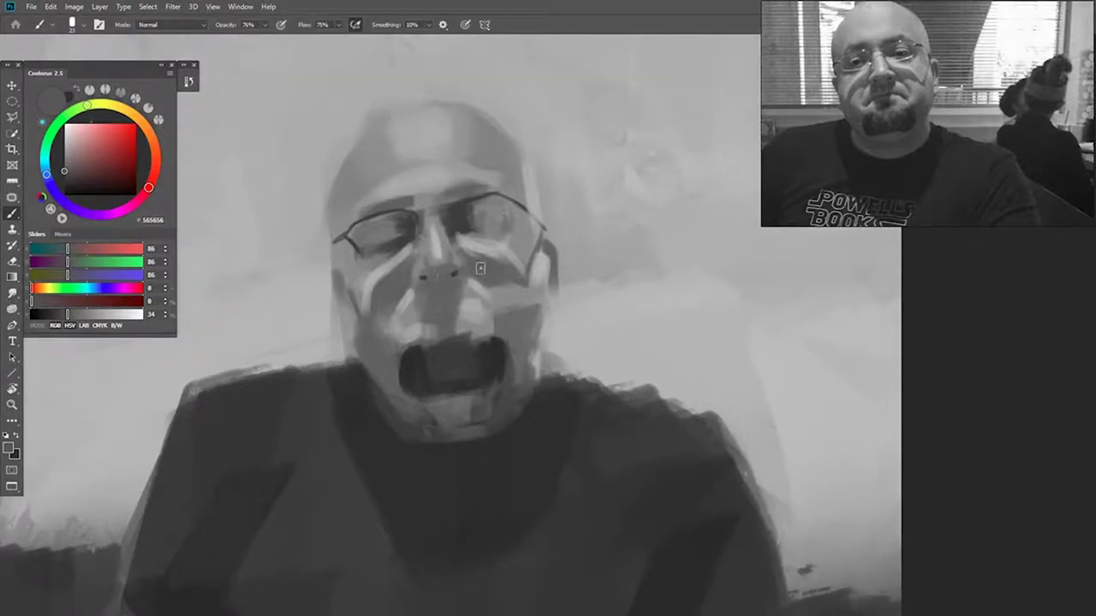
left_click(408, 234, "alt")
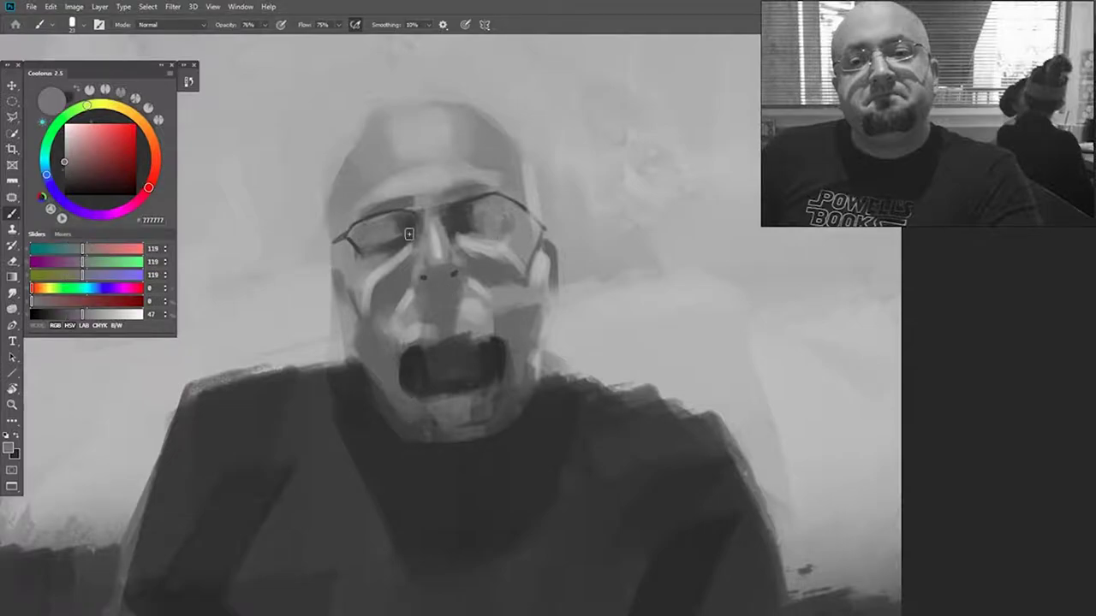
left_click(480, 226, "alt")
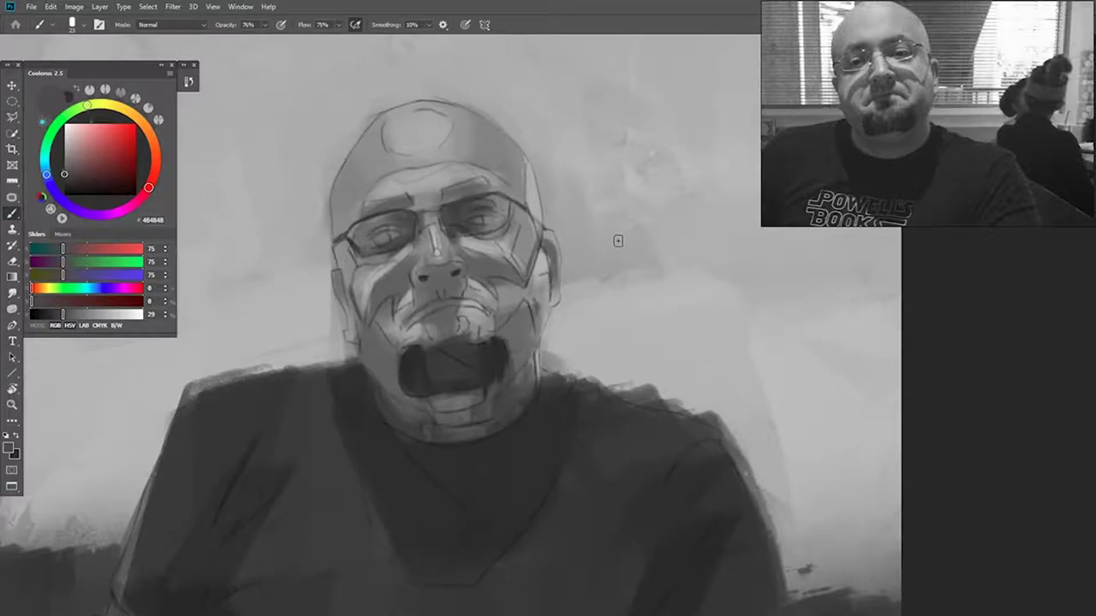
left_click_drag(353, 248, 390, 256)
left_click_drag(339, 199, 339, 219)
left_click_drag(346, 180, 336, 214)
Step: Blend the temple shadow into the side of the forehead with sampled greys, including the lighter #A7A7A7
left_click(330, 168, "alt")
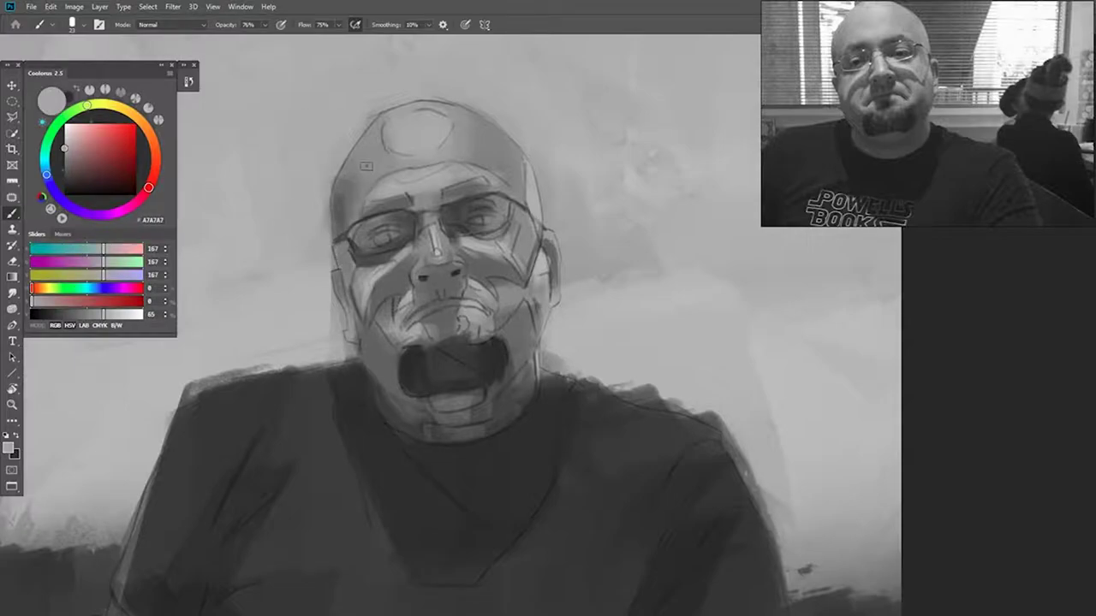
left_click_drag(368, 165, 345, 202)
left_click_drag(349, 172, 339, 216)
left_click(364, 165, "alt")
left_click(343, 211, "alt")
left_click_drag(357, 168, 342, 197)
left_click_drag(366, 175, 346, 213)
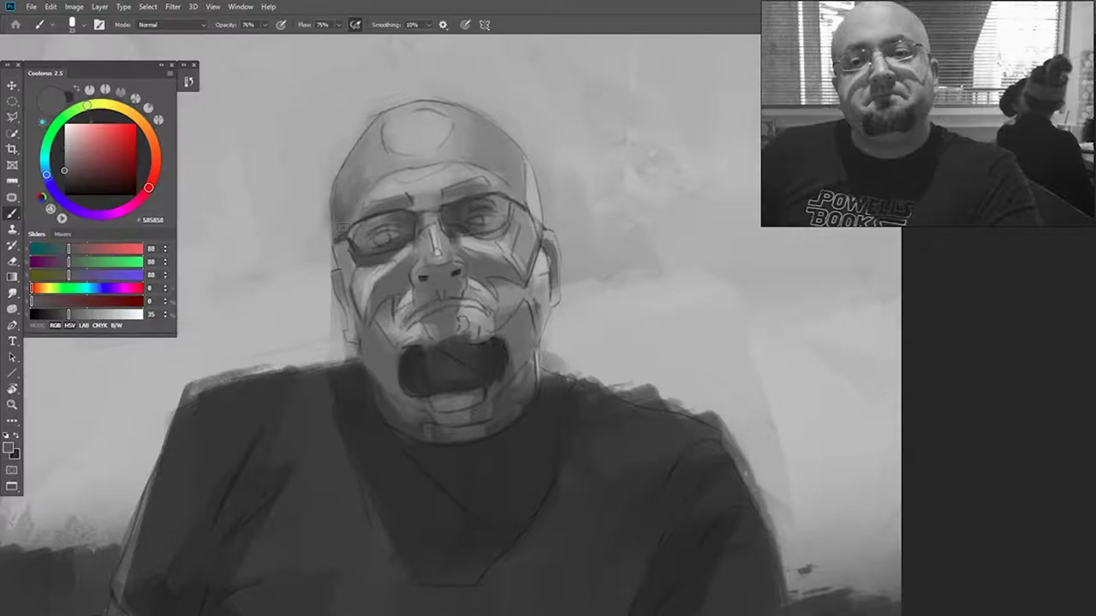
Step: Darken the outer cheek and jaw with #585858 and deepen the shadow along the neck with #383838
mouse_move(359, 274)
left_mouse_down()
mouse_move(347, 325)
mouse_move(399, 339)
mouse_move(361, 318)
mouse_move(378, 365)
left_mouse_up()
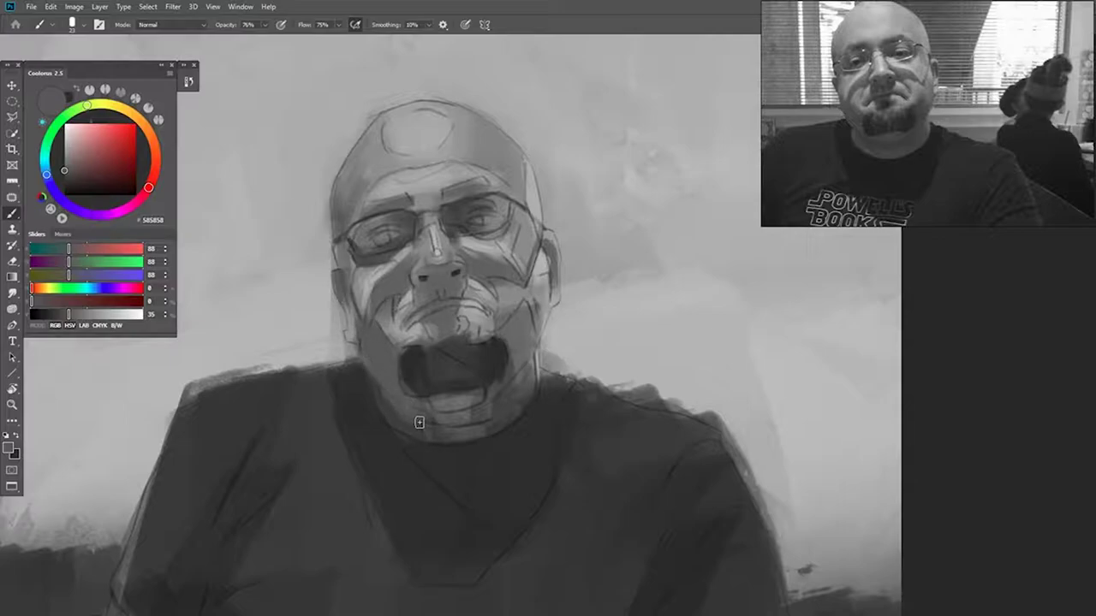
left_click(386, 418, "alt")
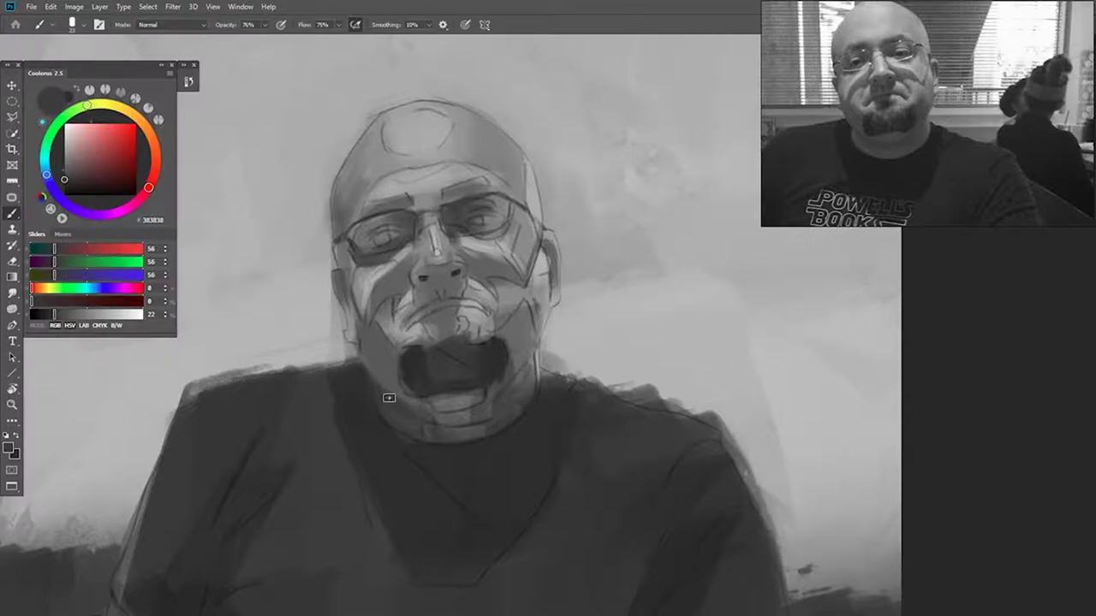
mouse_move(531, 374)
left_mouse_down()
mouse_move(522, 392)
mouse_move(527, 366)
left_mouse_up()
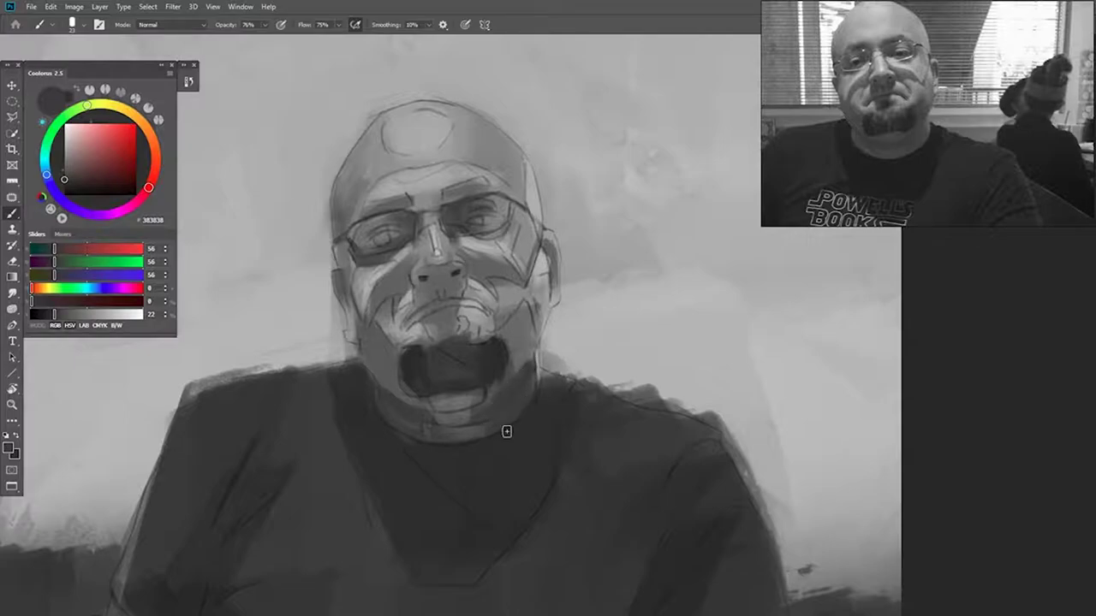
left_click_drag(469, 483, 492, 434)
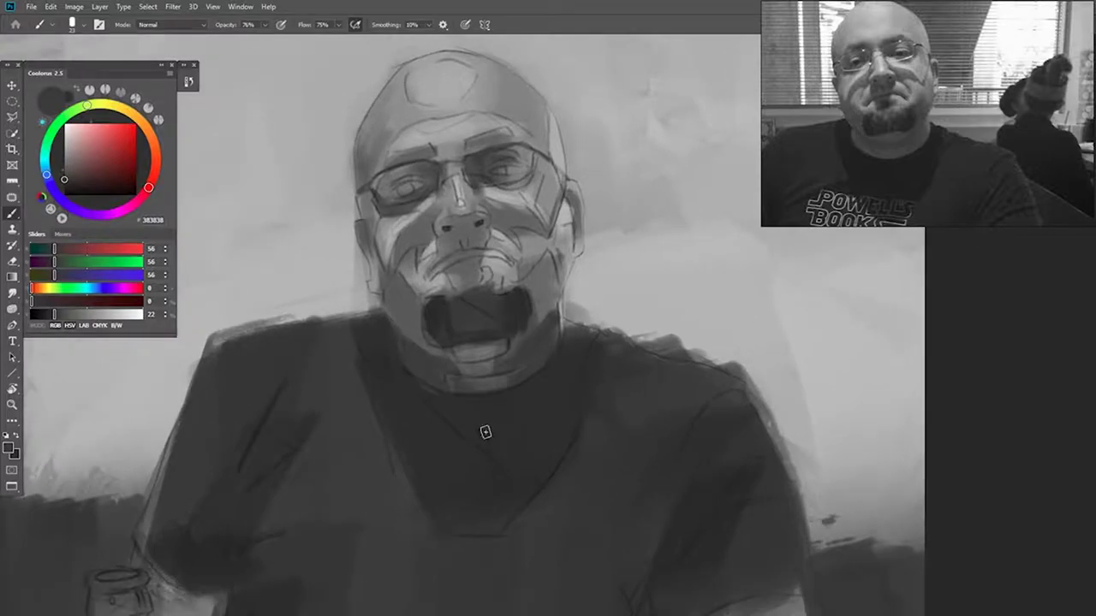
Step: Define the mouth line in #262626 with a smaller brush and lighten the skin around the lips with sampled greys up to #B4B4B4
key("bracketleft")
left_click(438, 315, "alt")
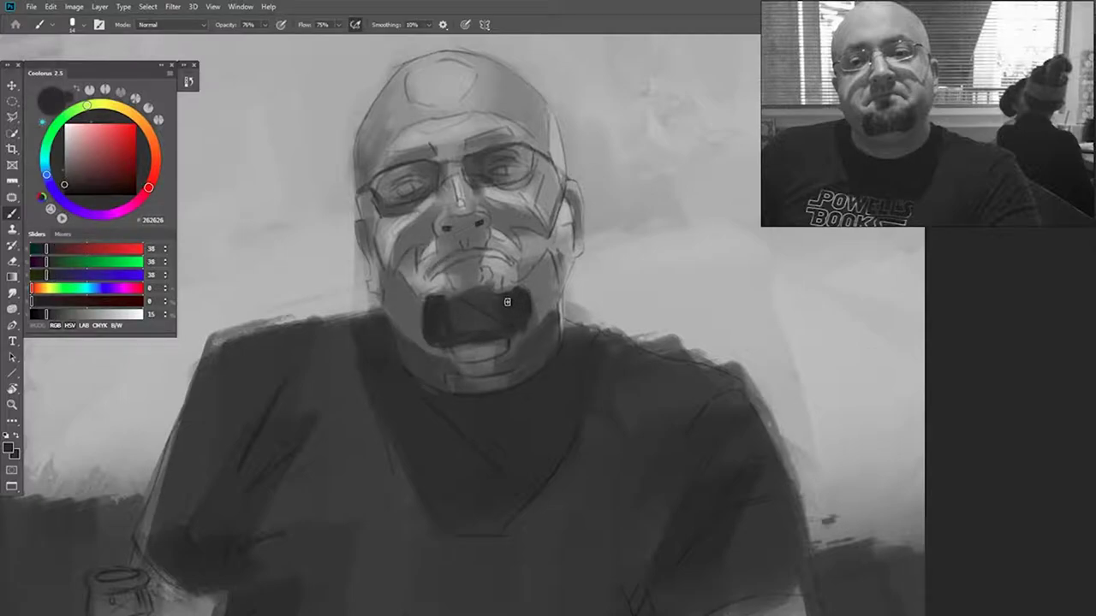
left_click_drag(519, 264, 435, 267)
left_click(461, 249, "alt")
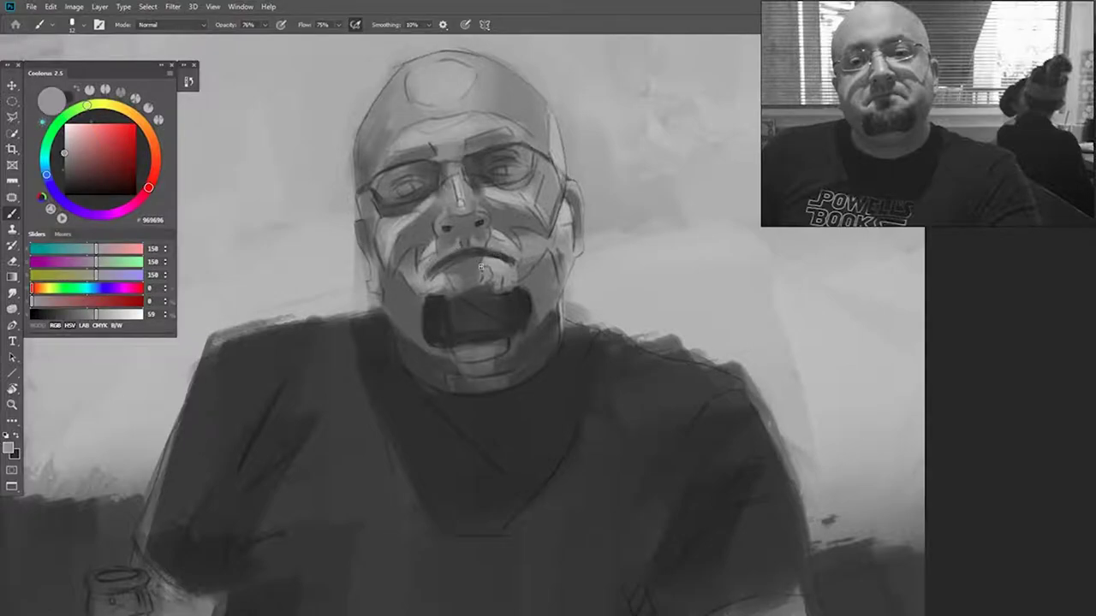
left_click(499, 268, "alt")
left_click_drag(503, 264, 484, 256)
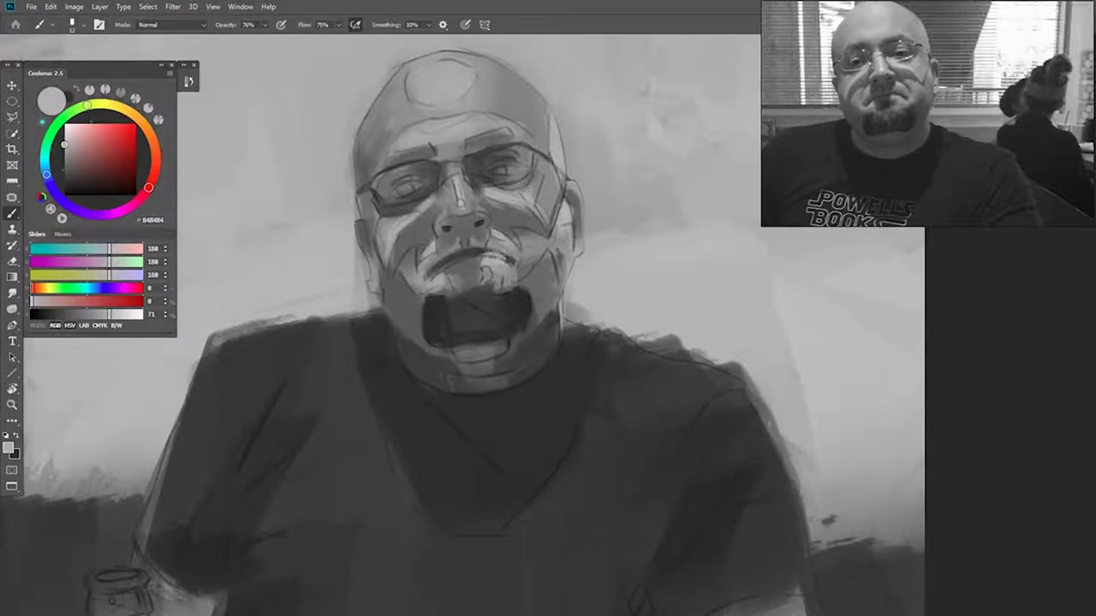
Step: Paint the beard patch below the lower lip with #282828 and soften the nostrils with #585858, checking the values without the line sketch
left_click(474, 309, "alt")
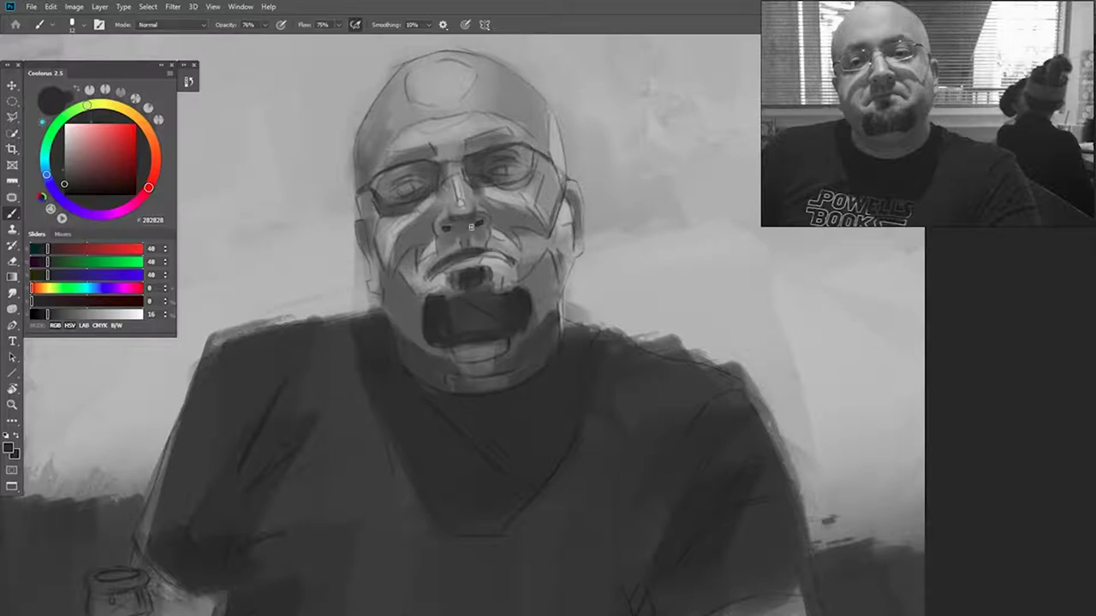
left_click(447, 221, "alt")
left_click(476, 221, "alt")
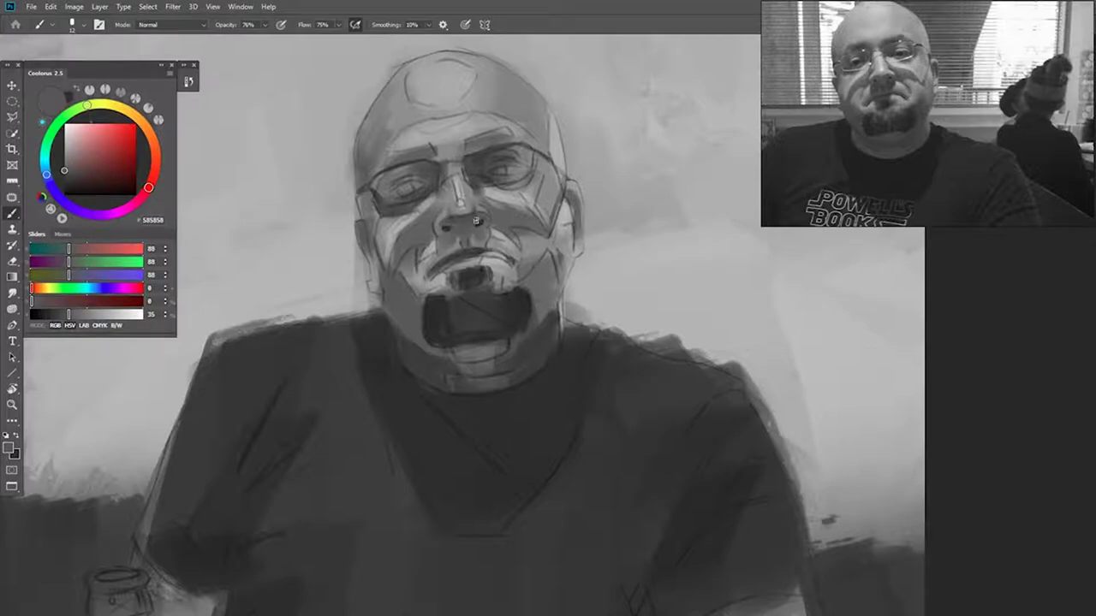
key("ctrl+comma")
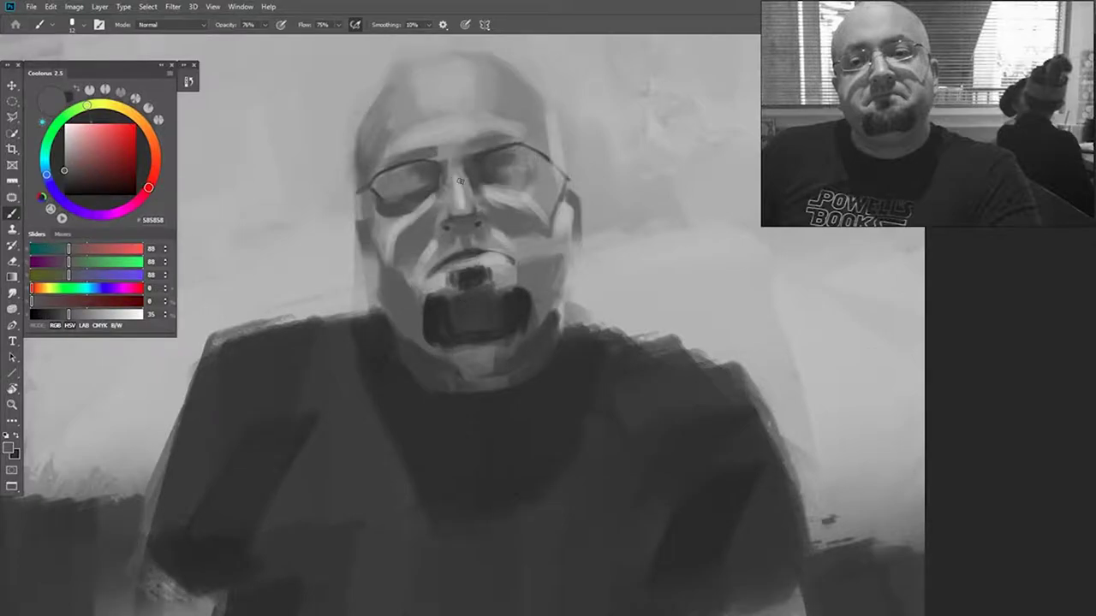
left_click(473, 198, "alt")
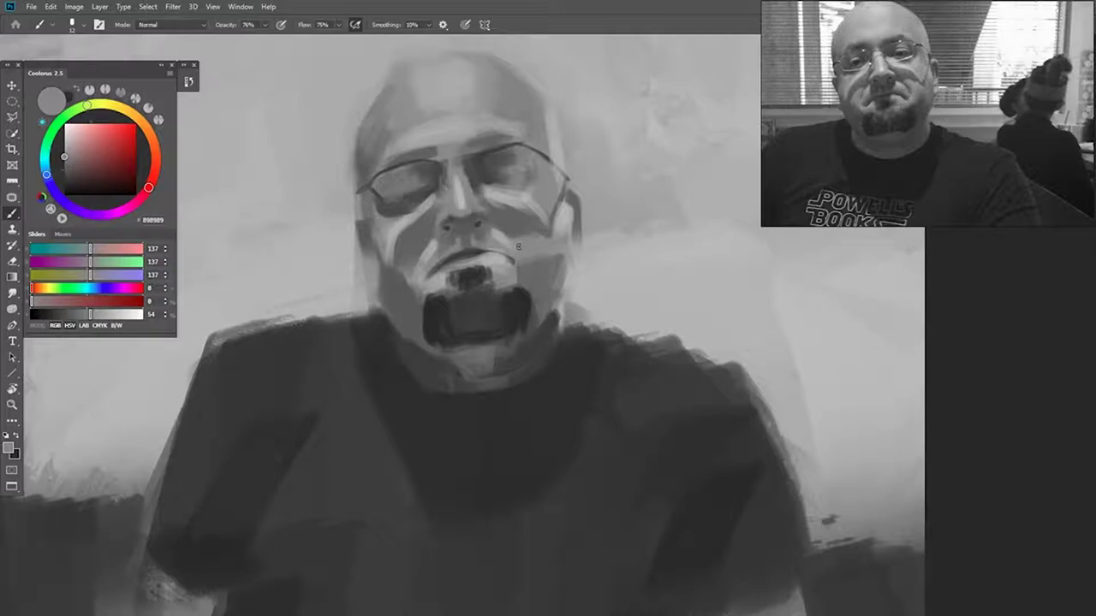
key("ctrl+comma")
Step: Clean up the shirt's shoulder outline and shade the sleeve and chest with sampled dark greys such as #3A3A3A
left_click_drag(341, 351, 418, 235)
left_click_drag(368, 194, 346, 296)
mouse_move(538, 408)
left_mouse_down()
mouse_move(528, 321)
mouse_move(485, 311)
left_mouse_up()
mouse_move(428, 282)
left_mouse_down()
mouse_move(459, 265)
mouse_move(444, 261)
left_mouse_up()
left_click(455, 259, "alt")
left_click_drag(455, 233, 319, 263)
left_click(456, 219, "alt")
mouse_move(386, 233)
left_mouse_down()
mouse_move(310, 266)
mouse_move(301, 302)
left_mouse_up()
left_click_drag(279, 341, 342, 249)
left_click_drag(300, 308, 320, 260)
mouse_move(260, 377)
left_mouse_down()
mouse_move(252, 399)
mouse_move(335, 320)
mouse_move(344, 278)
left_mouse_up()
left_click_drag(433, 289, 385, 316)
left_click(397, 294, "alt")
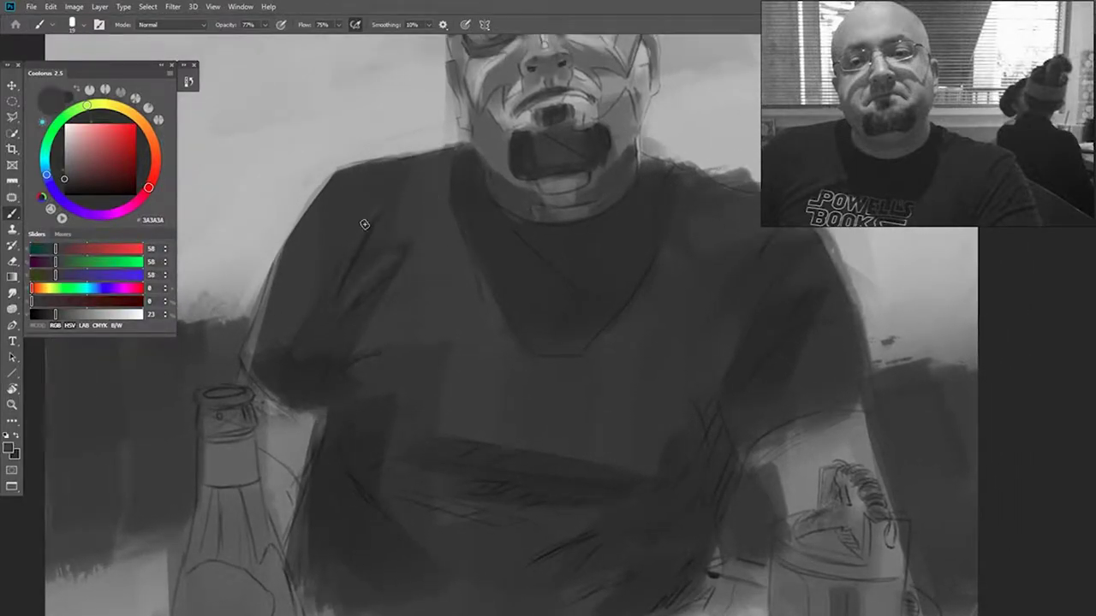
Step: Block in the underside of the hand holding the glass with mid grey and strengthen the cast shadow beneath it
scroll(416, 371, "down", 3)
scroll(416, 371, "left", 1)
scroll(603, 402, "down", 4)
scroll(548, 328, "left", 2)
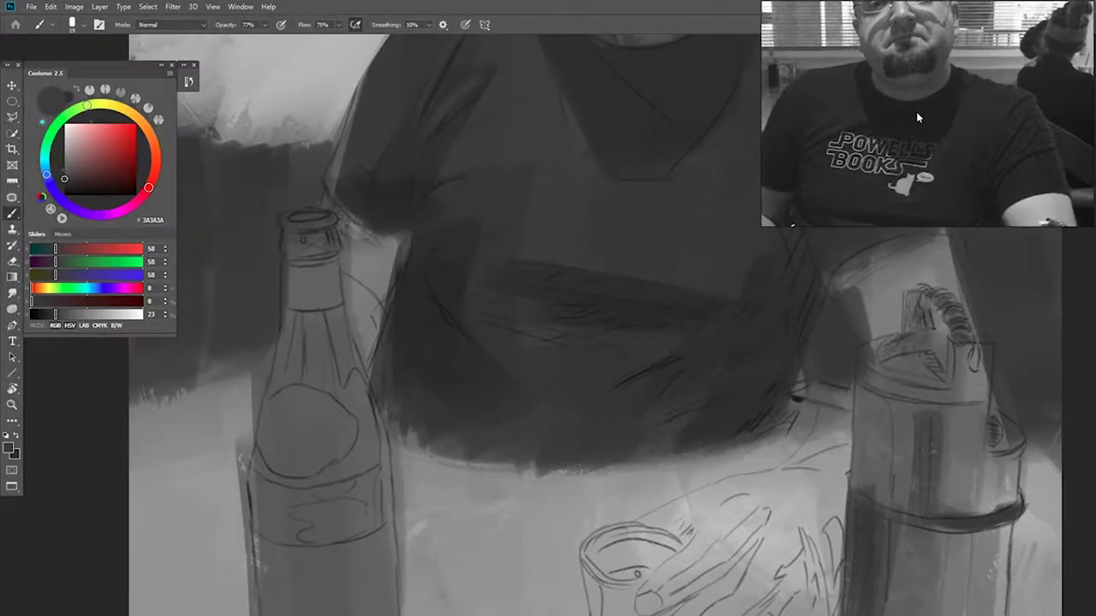
left_click_drag(740, 319, 545, 222)
scroll(534, 221, "down", 5)
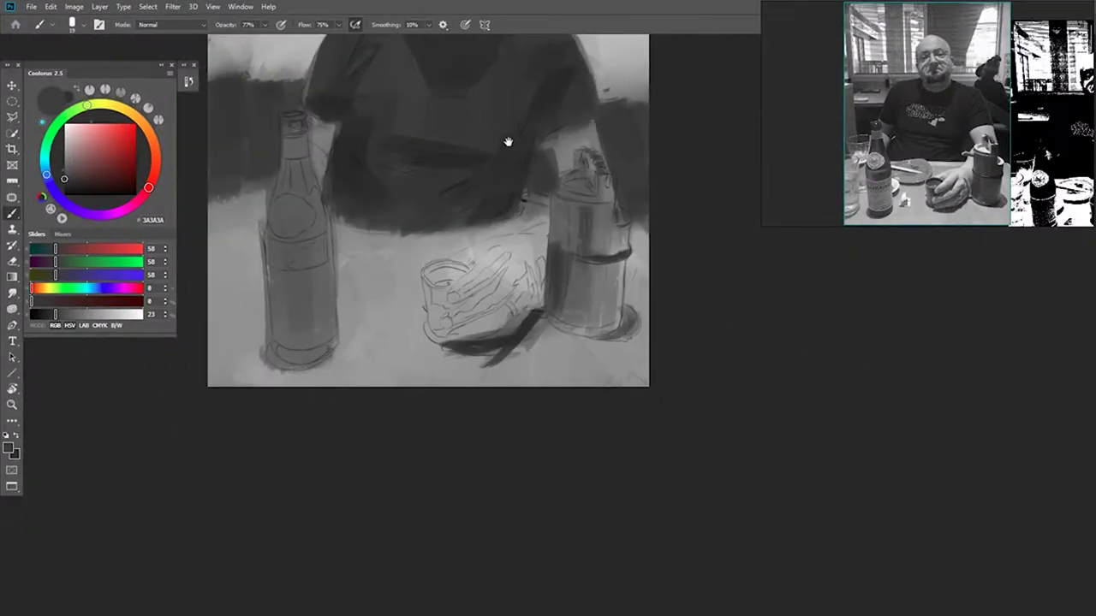
left_click_drag(509, 142, 523, 332)
left_click(499, 169, "alt")
left_click_drag(537, 440, 550, 293)
left_click_drag(528, 337, 537, 328)
mouse_move(495, 374)
left_mouse_down()
mouse_move(542, 346)
mouse_move(481, 362)
mouse_move(561, 343)
mouse_move(552, 335)
mouse_move(569, 303)
mouse_move(566, 316)
mouse_move(564, 283)
mouse_move(547, 324)
mouse_move(470, 359)
mouse_move(607, 273)
mouse_move(470, 391)
left_mouse_up()
left_click(560, 295, "alt")
left_click(548, 441, "alt")
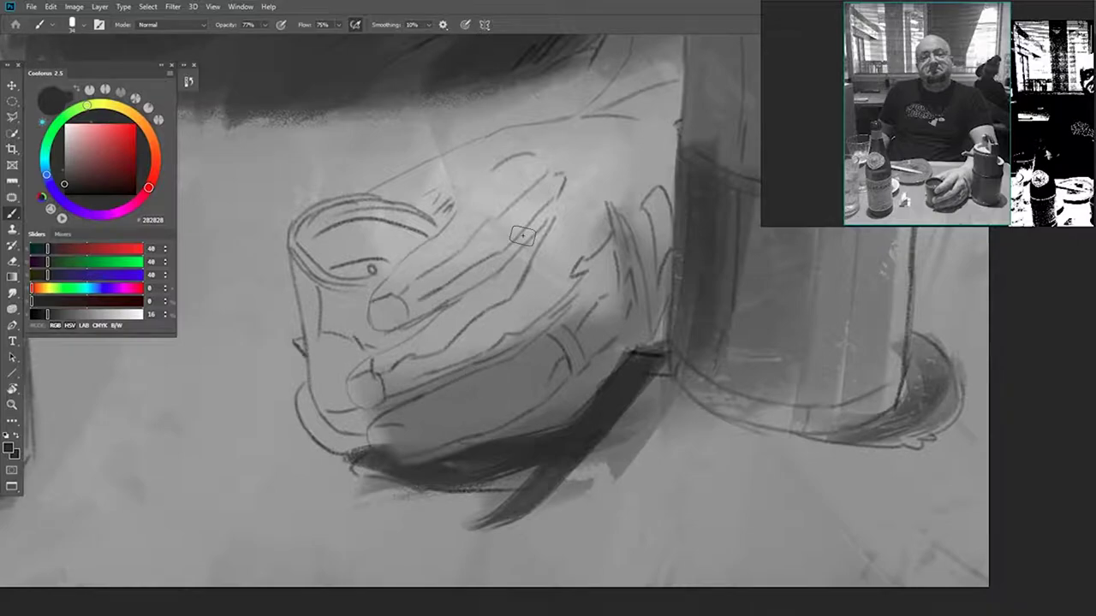
Step: Paint the dark gap between the fingers with #282828 and trim its edges with the light skin grey #ACACAC
mouse_move(553, 221)
left_mouse_down()
mouse_move(512, 268)
mouse_move(355, 371)
left_mouse_up()
mouse_move(522, 267)
left_mouse_down()
mouse_move(421, 344)
mouse_move(438, 341)
left_mouse_up()
left_click(560, 244, "alt")
mouse_move(552, 248)
left_mouse_down()
mouse_move(519, 314)
mouse_move(409, 380)
left_mouse_up()
mouse_move(557, 317)
left_mouse_down()
mouse_move(487, 357)
mouse_move(538, 350)
left_mouse_up()
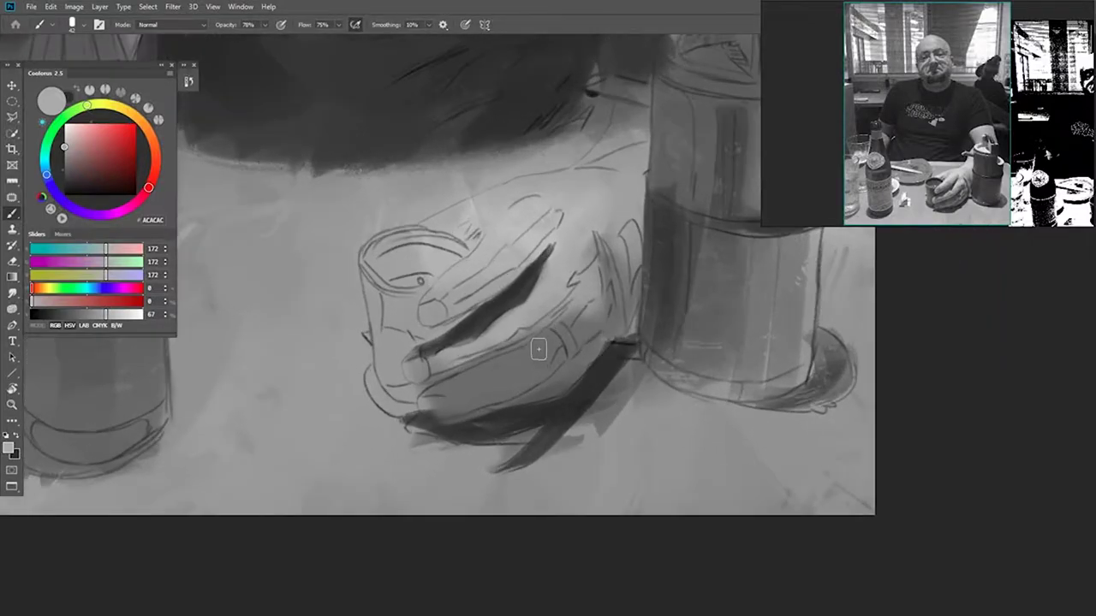
mouse_move(537, 270)
left_mouse_down()
mouse_move(551, 263)
mouse_move(420, 378)
left_mouse_up()
left_click_drag(566, 231, 508, 312)
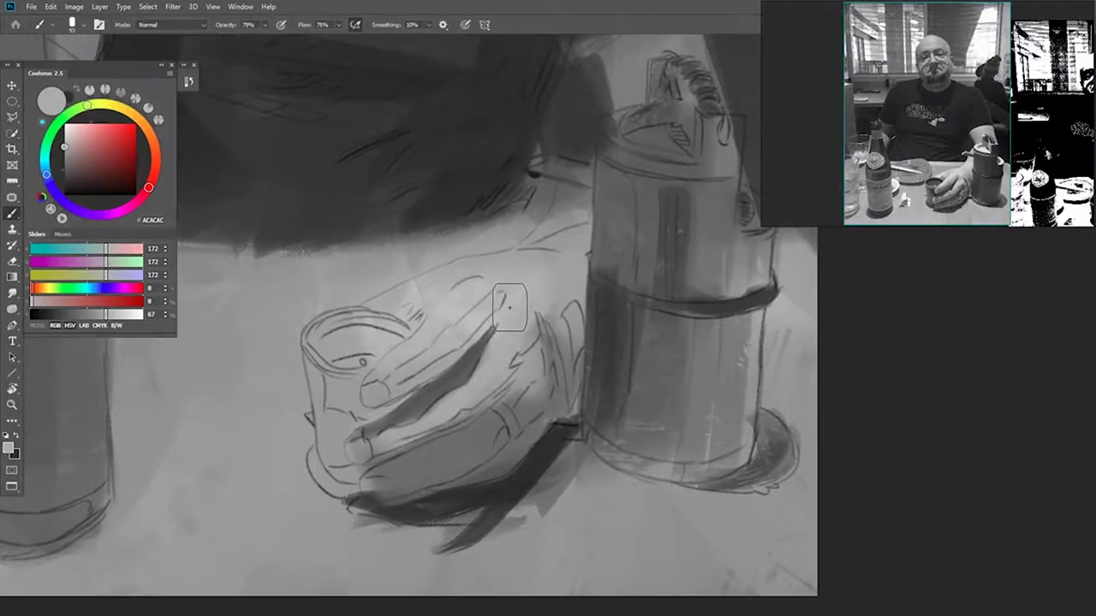
Step: Sample #585858 from the jaw shadow and shade the undersides of the upper fingers with it
left_click_drag(486, 156, 501, 419)
left_click_drag(453, 62, 512, 323)
left_click(391, 280, "alt")
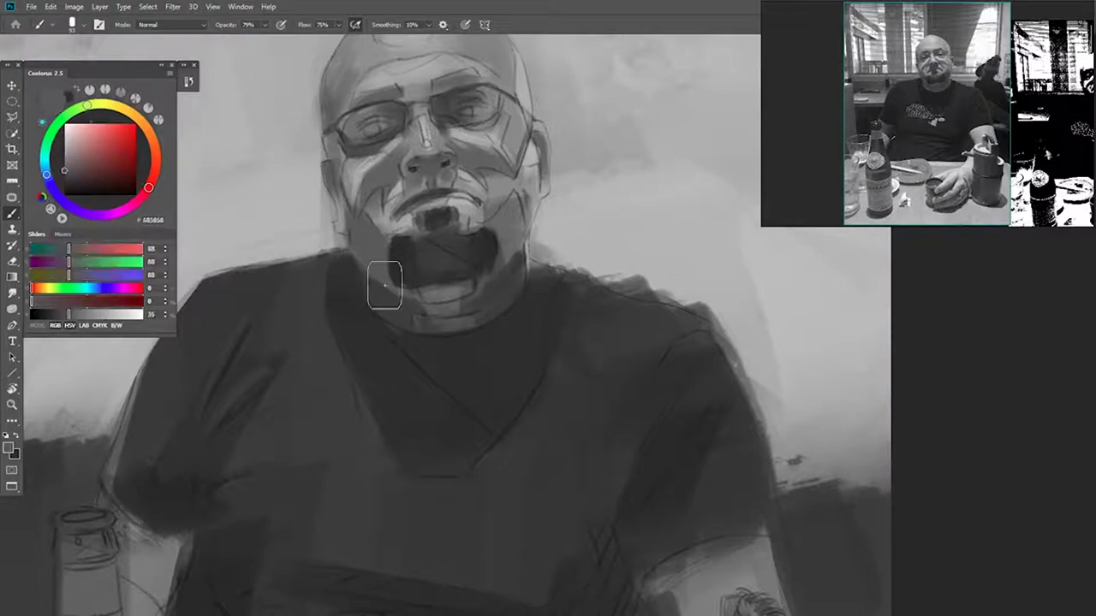
left_click_drag(428, 530, 488, 205)
left_click_drag(547, 591, 529, 261)
left_click_drag(553, 223, 534, 230)
mouse_move(517, 247)
left_mouse_down()
mouse_move(575, 222)
mouse_move(612, 175)
mouse_move(519, 244)
left_mouse_up()
left_click_drag(598, 197, 561, 231)
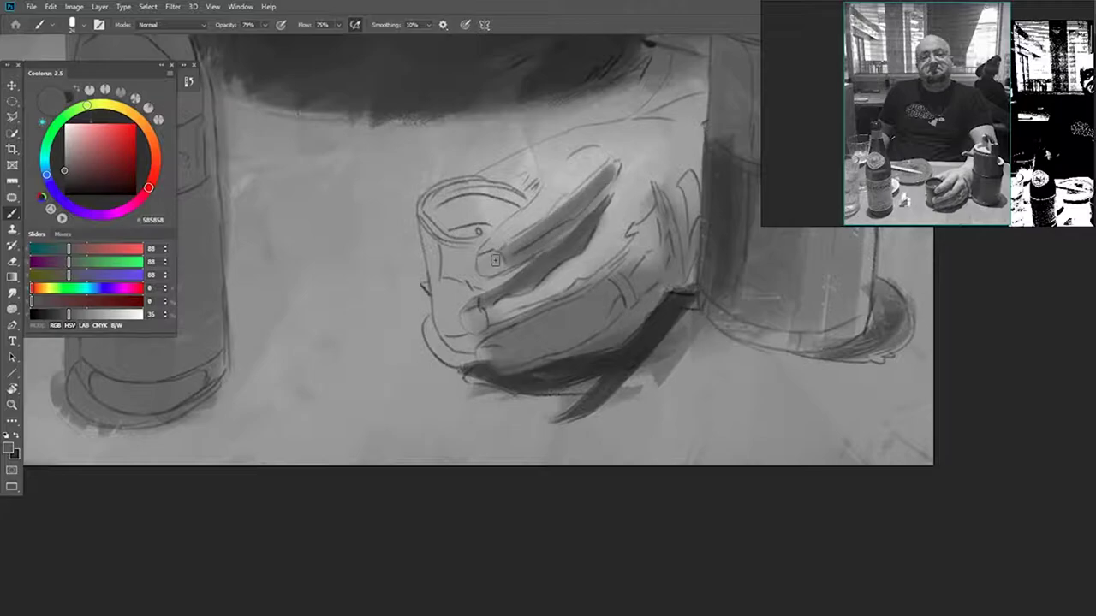
mouse_move(491, 303)
left_mouse_down()
mouse_move(486, 311)
mouse_move(484, 300)
left_mouse_up()
Step: Shade the lower fingers with sampled mid greys such as #717171 and darken the crease between them with #2B2B2B
left_click(532, 249, "alt")
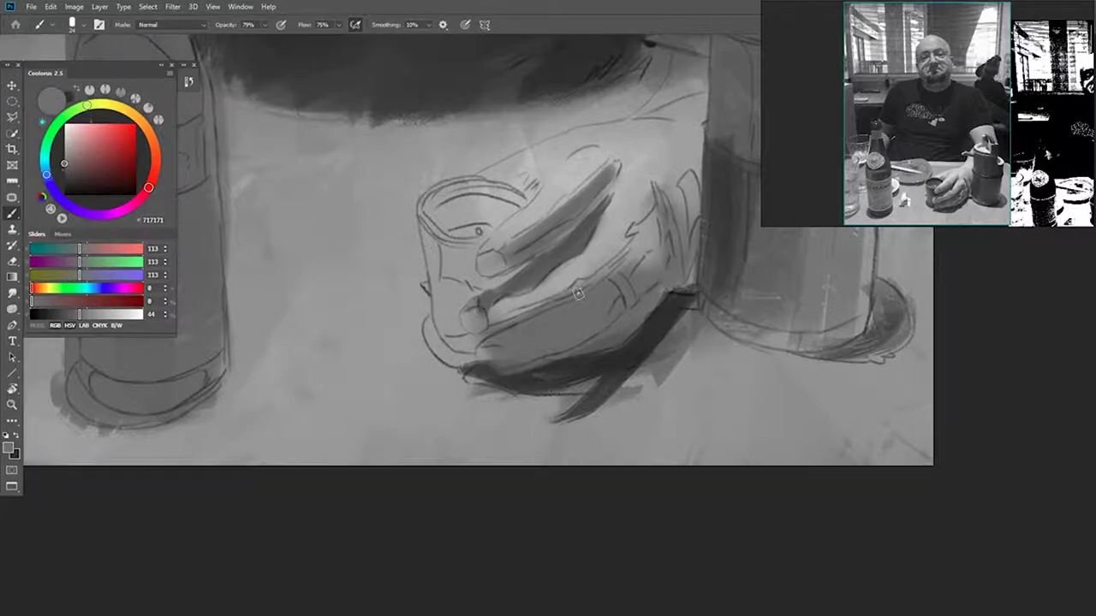
mouse_move(654, 211)
left_mouse_down()
mouse_move(635, 246)
mouse_move(591, 279)
mouse_move(477, 338)
left_mouse_up()
left_click(546, 262, "alt")
left_click_drag(641, 247, 604, 278)
left_click(462, 342, "alt")
left_click(590, 215, "alt")
mouse_move(656, 211)
left_mouse_down()
mouse_move(585, 289)
mouse_move(510, 329)
left_mouse_up()
left_click(667, 306, "alt")
left_click_drag(628, 256, 481, 333)
left_click_drag(628, 351, 587, 346)
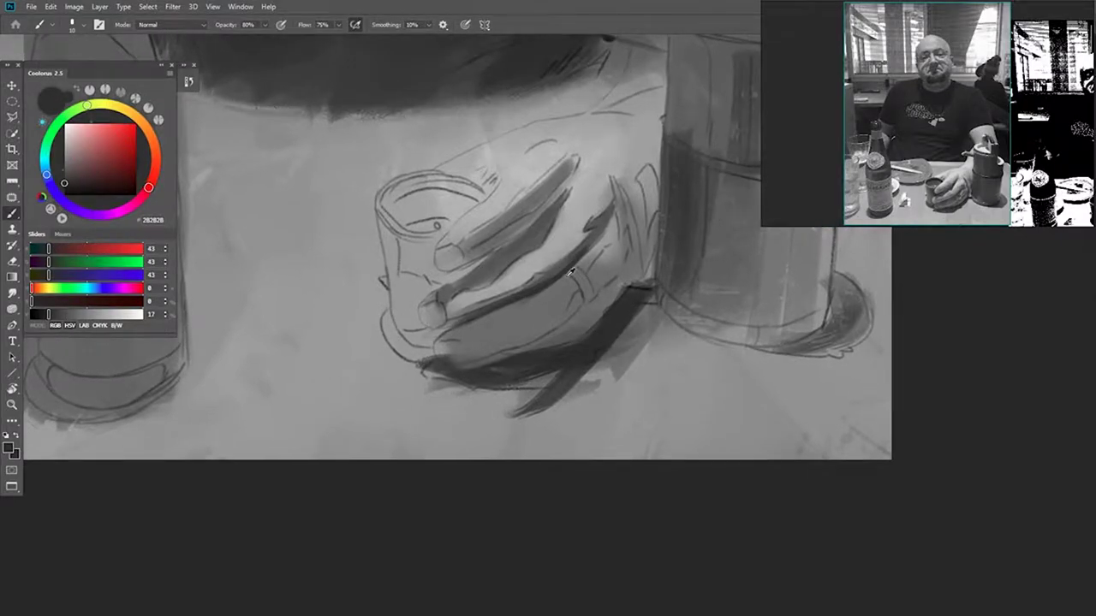
Step: Fill the lower hand's shadow with #585858 and add a small shadow shape behind the glass rim
left_click(575, 270, "alt")
mouse_move(496, 322)
left_mouse_down()
mouse_move(455, 345)
mouse_move(495, 341)
mouse_move(443, 347)
left_mouse_up()
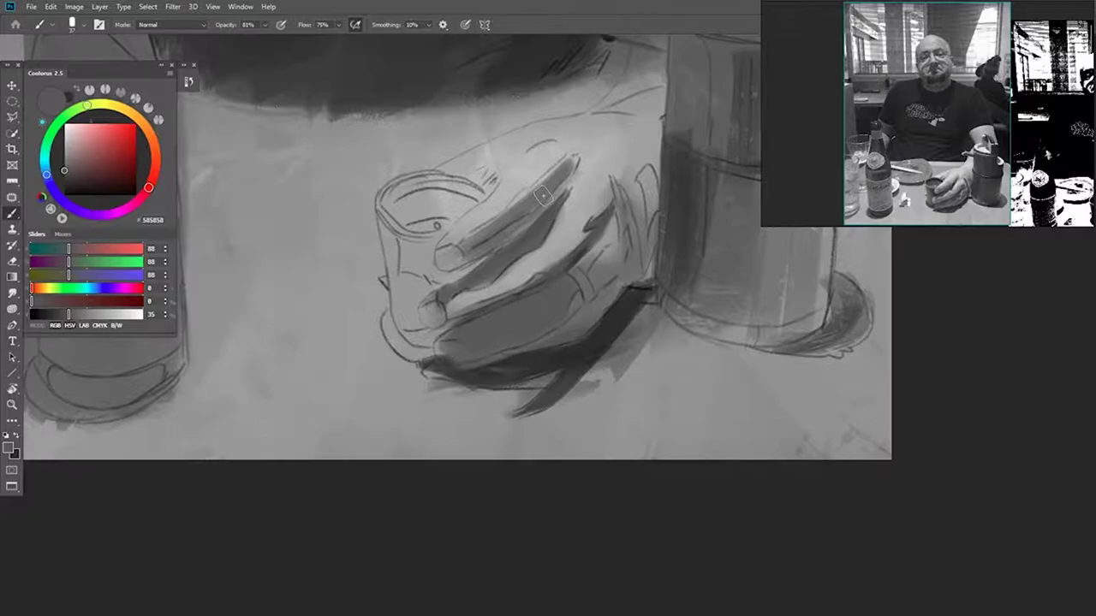
mouse_move(549, 258)
left_mouse_down()
mouse_move(466, 304)
mouse_move(548, 248)
mouse_move(568, 205)
left_mouse_up()
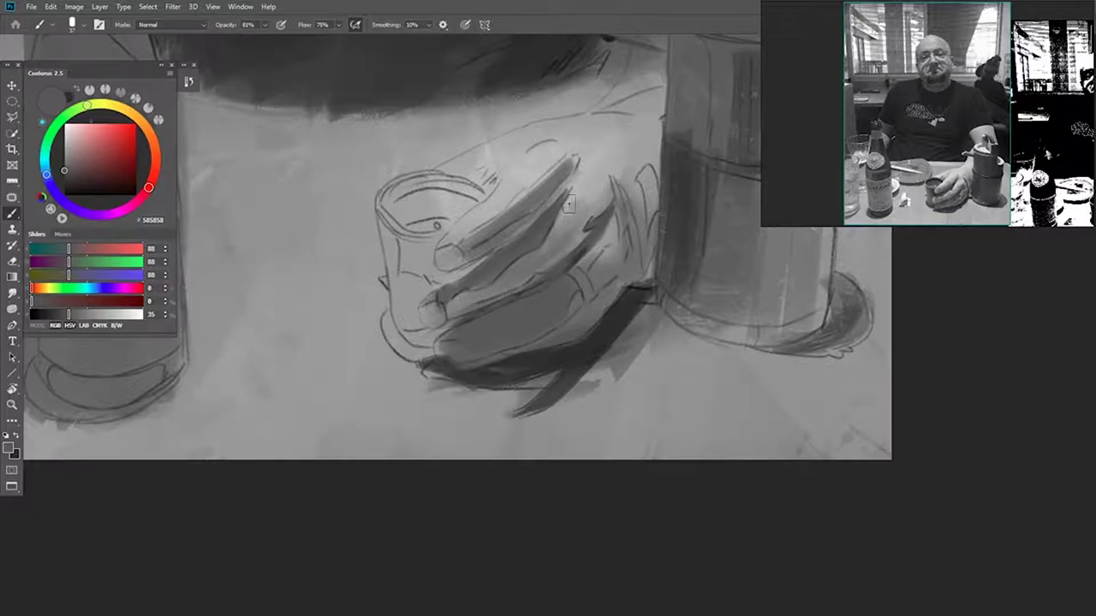
mouse_move(491, 174)
left_mouse_down()
mouse_move(481, 177)
mouse_move(490, 183)
left_mouse_up()
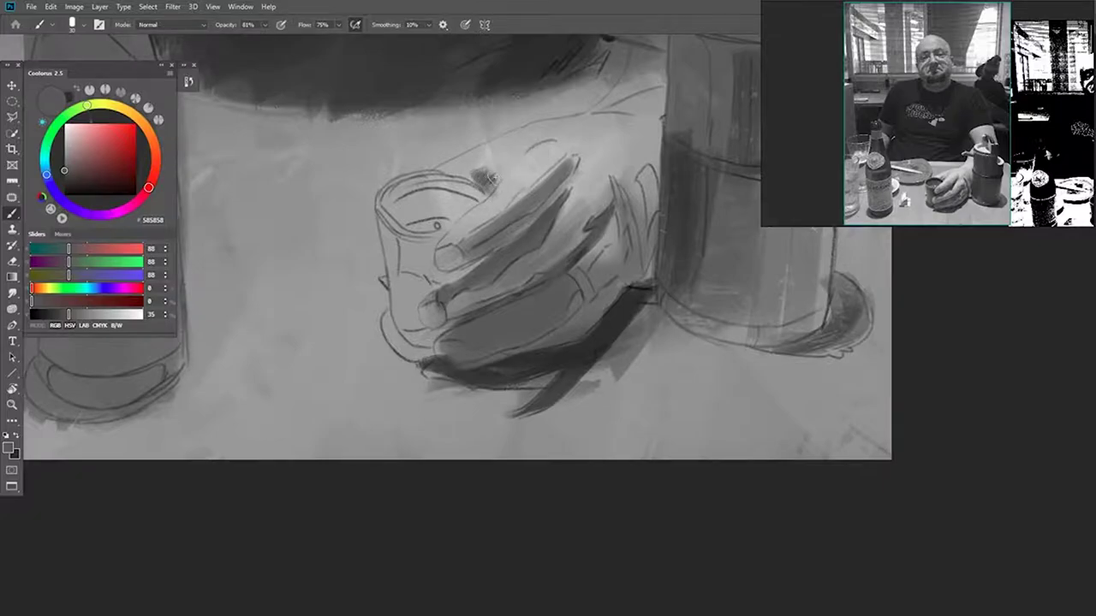
left_click(498, 160, "alt")
Step: Paint the dark inner rim of the glass with #282828 and extend the cast shadow around its base
left_click(617, 309, "alt")
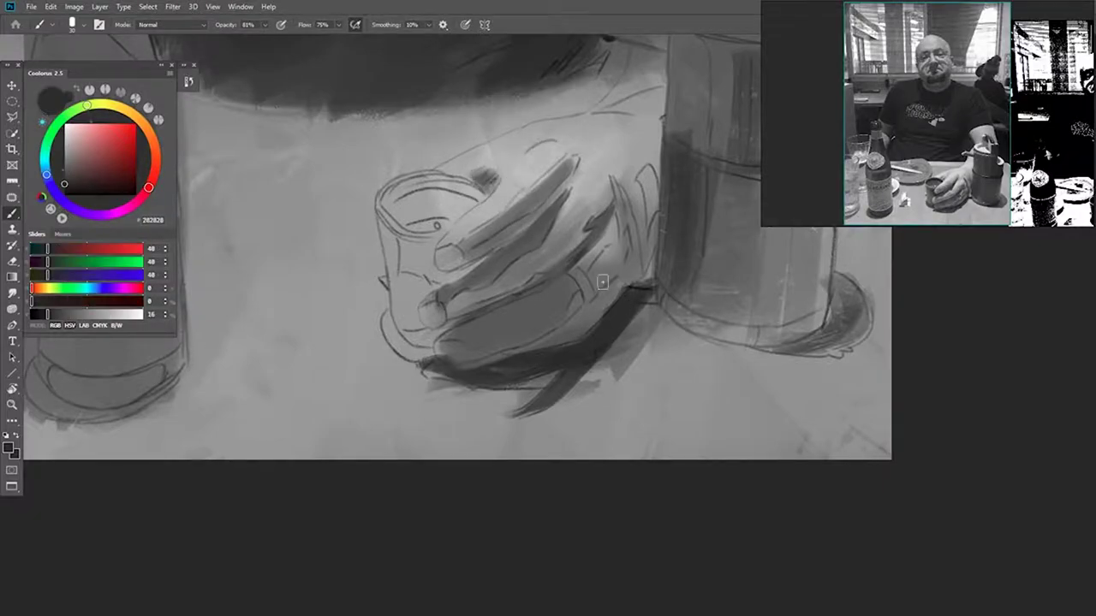
mouse_move(481, 200)
left_mouse_down()
mouse_move(428, 181)
mouse_move(398, 188)
mouse_move(386, 210)
mouse_move(446, 183)
left_mouse_up()
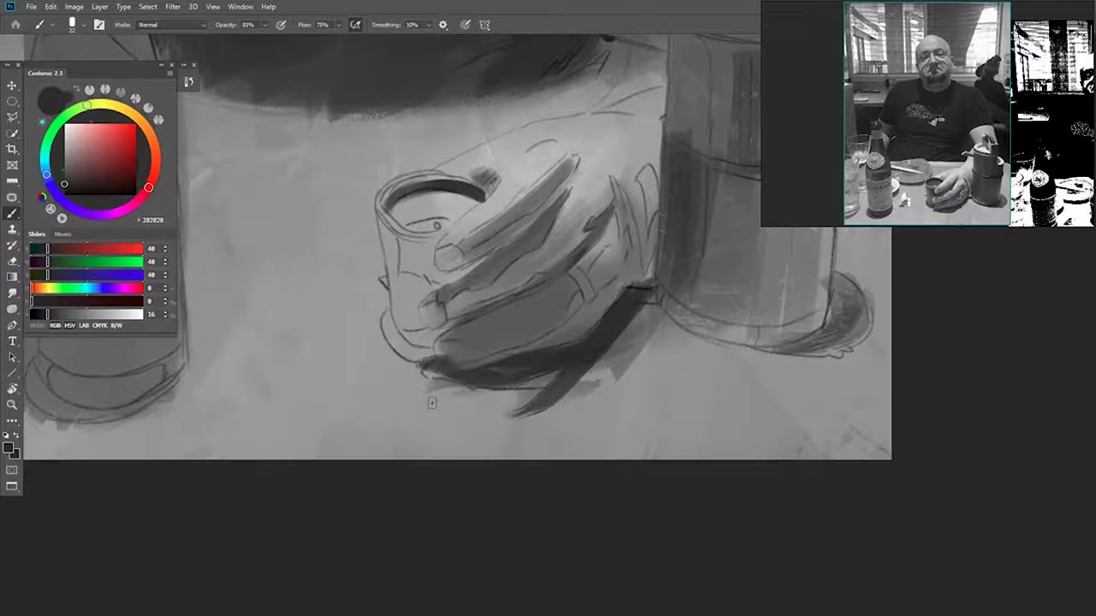
left_click(434, 361, "alt")
left_click_drag(428, 372, 450, 376)
right_click(390, 319, "alt")
mouse_move(382, 318)
left_mouse_down()
mouse_move(430, 352)
mouse_move(380, 322)
mouse_move(399, 353)
left_mouse_up()
left_click(375, 301, "alt")
mouse_move(371, 292)
left_mouse_down()
mouse_move(369, 342)
mouse_move(415, 385)
left_mouse_up()
Step: Deepen and clean up the cast shadow and edges around the base of the canister with sampled greys
left_click_drag(742, 354, 592, 346)
left_click(690, 287, "alt")
mouse_move(688, 275)
left_mouse_down()
mouse_move(690, 328)
mouse_move(694, 313)
mouse_move(647, 348)
mouse_move(589, 365)
mouse_move(696, 363)
left_mouse_up()
left_click(597, 370, "alt")
left_click_drag(725, 272, 722, 350)
left_click(679, 338, "alt")
left_click_drag(623, 339, 677, 345)
left_click(620, 371, "alt")
mouse_move(622, 365)
left_mouse_down()
mouse_move(685, 368)
mouse_move(618, 355)
left_mouse_up()
left_click_drag(683, 208, 662, 379)
Step: Switch to another brush and lighten the fingers and back of the hand, sampling light greys such as #BFBFBF
right_click(577, 303)
left_click(693, 456)
left_click_drag(557, 391, 731, 331)
left_click_drag(570, 326, 445, 325)
mouse_move(555, 228)
left_mouse_down()
mouse_move(539, 279)
mouse_move(470, 287)
left_mouse_up()
left_click_drag(541, 272, 574, 260)
left_click(505, 366, "alt")
left_click_drag(477, 197, 536, 287)
left_click(615, 248, "alt")
Step: Examine the black-and-white threshold versions of the photo reference to compare the light and dark shapes
double_click(1038, 153)
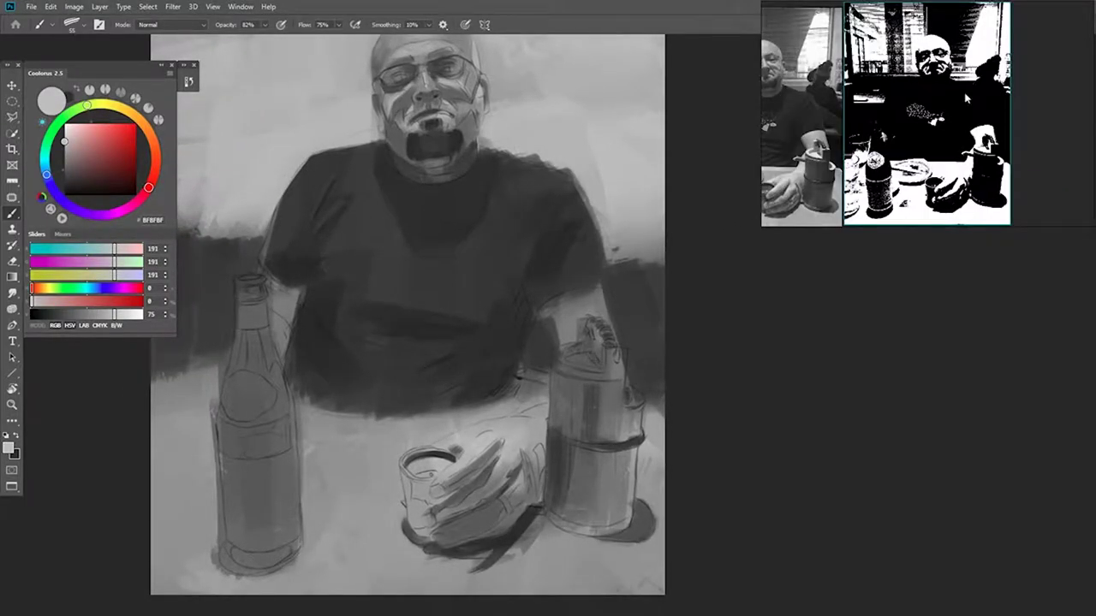
left_click_drag(1041, 145, 998, 232)
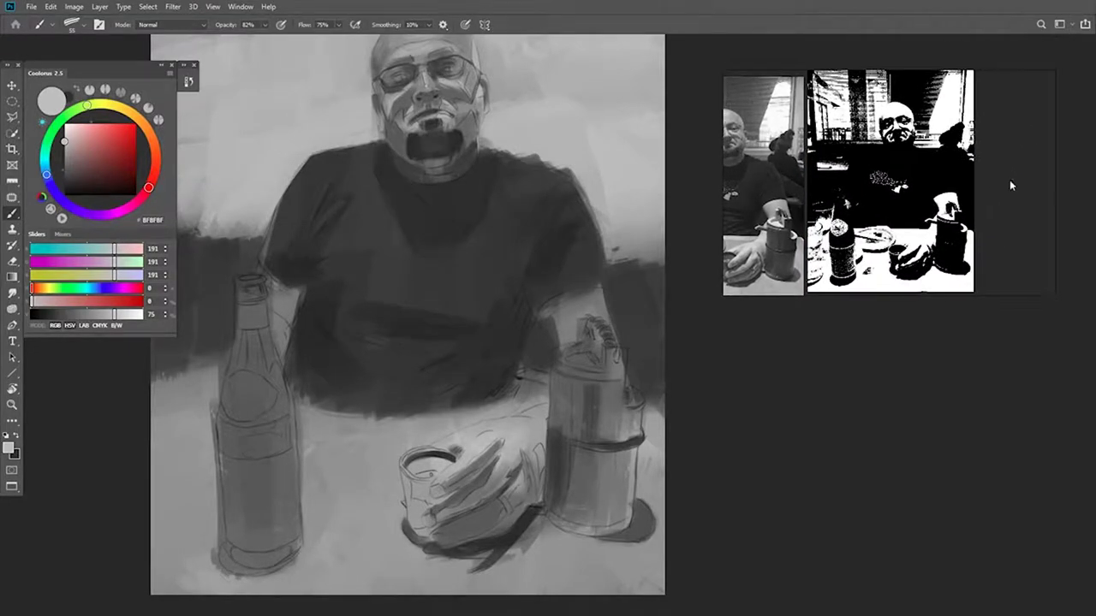
double_click(929, 217)
double_click(943, 195)
scroll(959, 151, "down", 5)
scroll(976, 263, "up", 6)
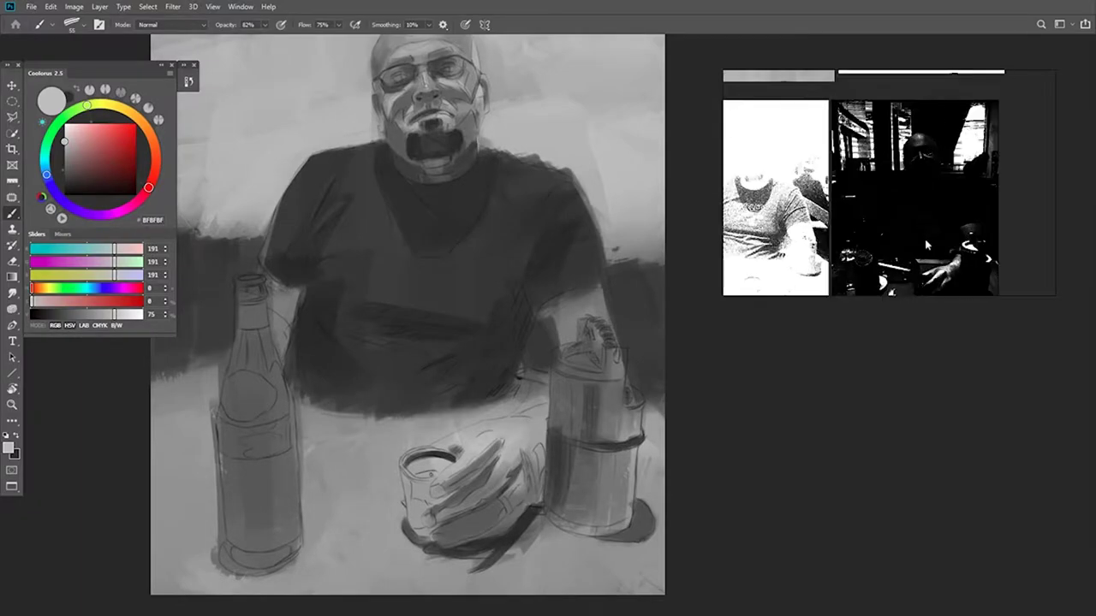
Step: Sample a light grey from the forehead and lighten it to #DBDBDB for the hand highlights
left_click_drag(909, 109, 937, 76)
mouse_move(946, 111)
left_mouse_down()
mouse_move(961, 195)
mouse_move(965, 86)
left_mouse_up()
left_click_drag(506, 120, 515, 199)
left_click(435, 96, "alt")
left_click(425, 99, "alt")
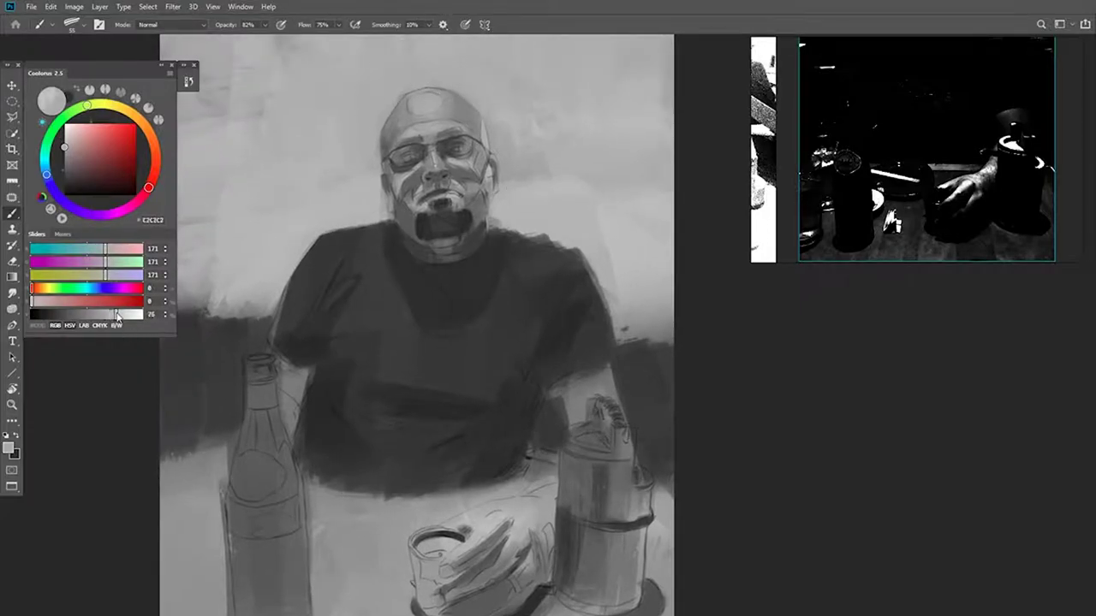
left_click(425, 100, "alt")
left_click_drag(573, 465, 514, 255)
scroll(815, 120, "down", 3)
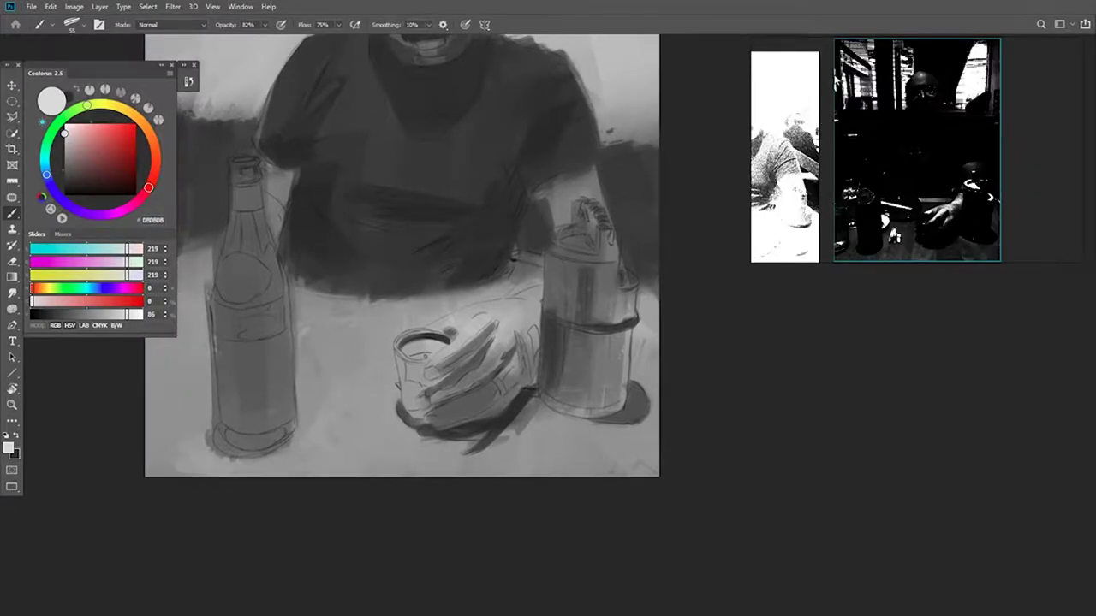
Step: Bring the greyscale photo beside its threshold version and paint #DBDBDB highlights on the knuckles, back of the hand and wrist
left_click_drag(865, 37, 974, 267)
double_click(931, 157)
double_click(931, 156)
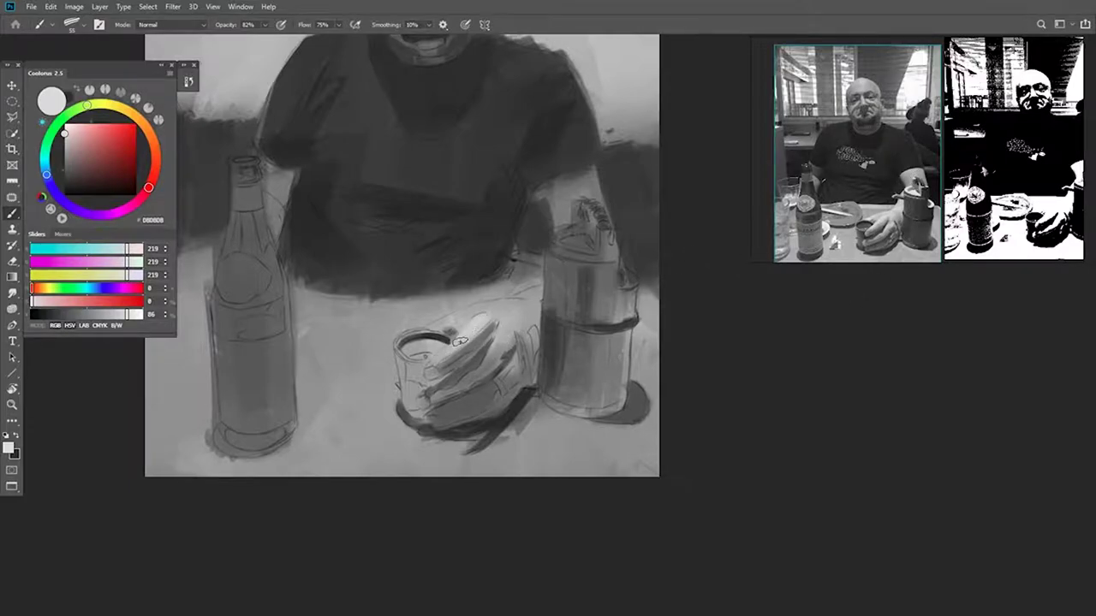
mouse_move(505, 334)
left_mouse_down()
mouse_move(485, 366)
mouse_move(523, 324)
left_mouse_up()
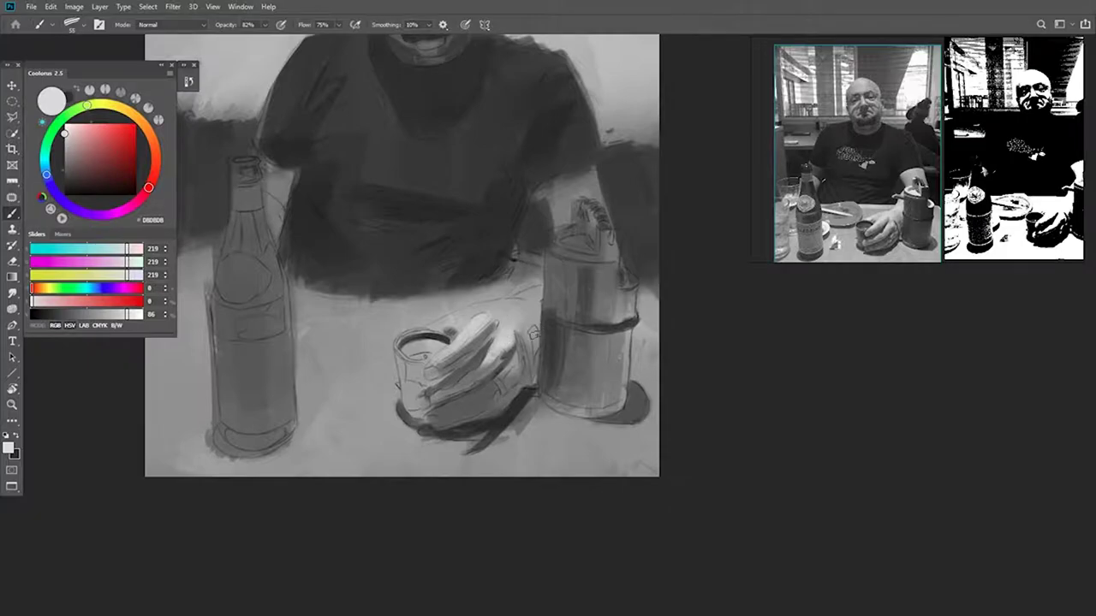
left_click_drag(536, 296, 471, 308)
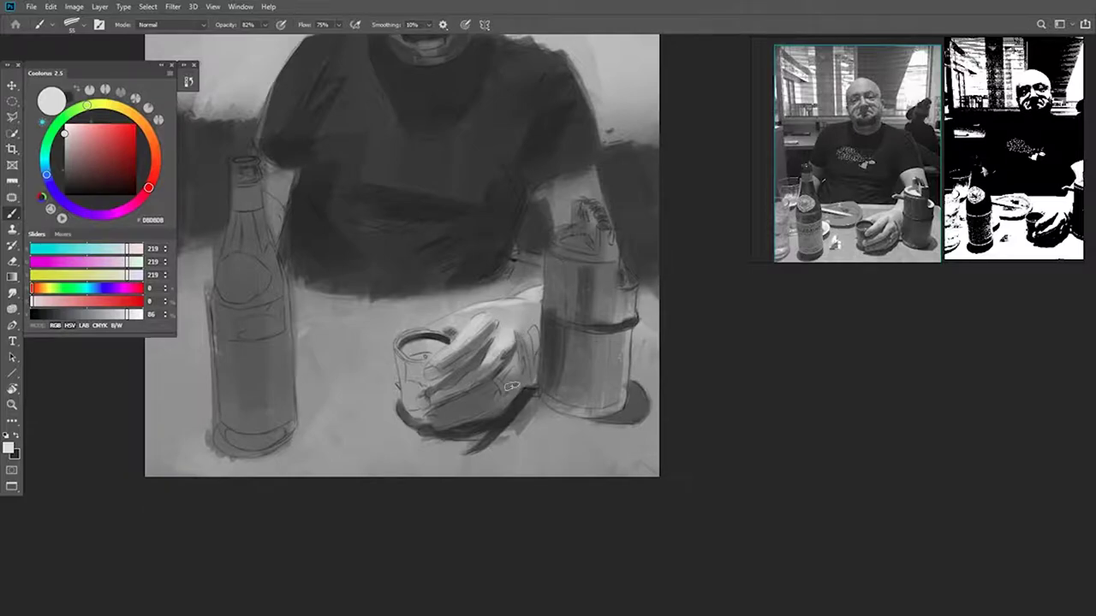
left_click_drag(513, 363, 505, 362)
Step: Paint the ring and the adjoining finger area with sampled greys such as #585858 and #CBCBCB
left_click(500, 389, "alt")
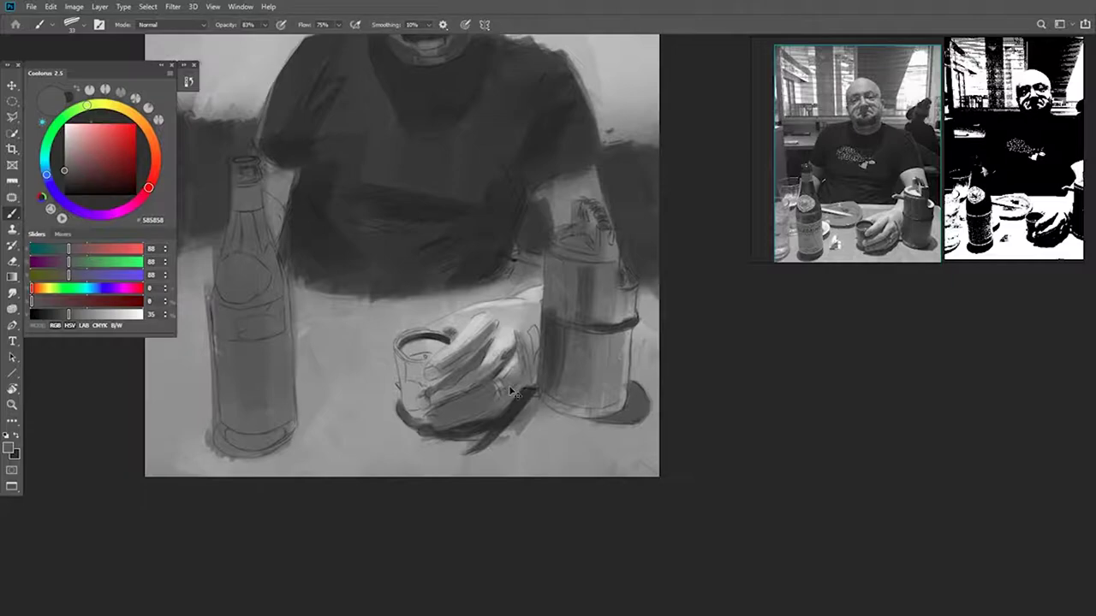
left_click(501, 387, "alt")
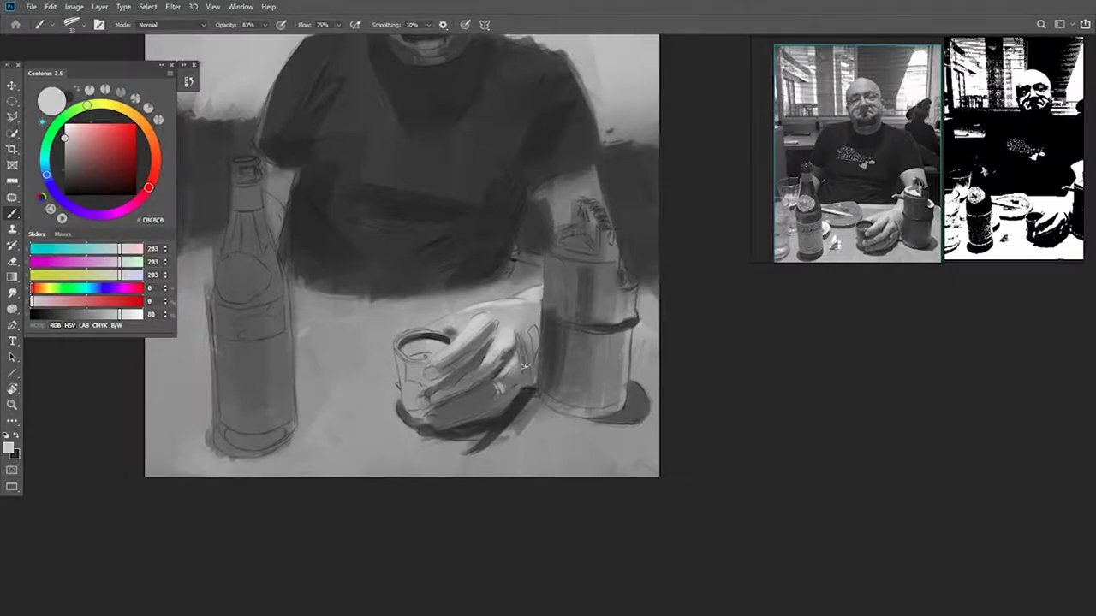
left_click_drag(547, 371, 560, 328)
Step: Darken the gaps between the lower fingers and the underside of the hand with #292929, adjusting the brush size
left_click(538, 366, "alt")
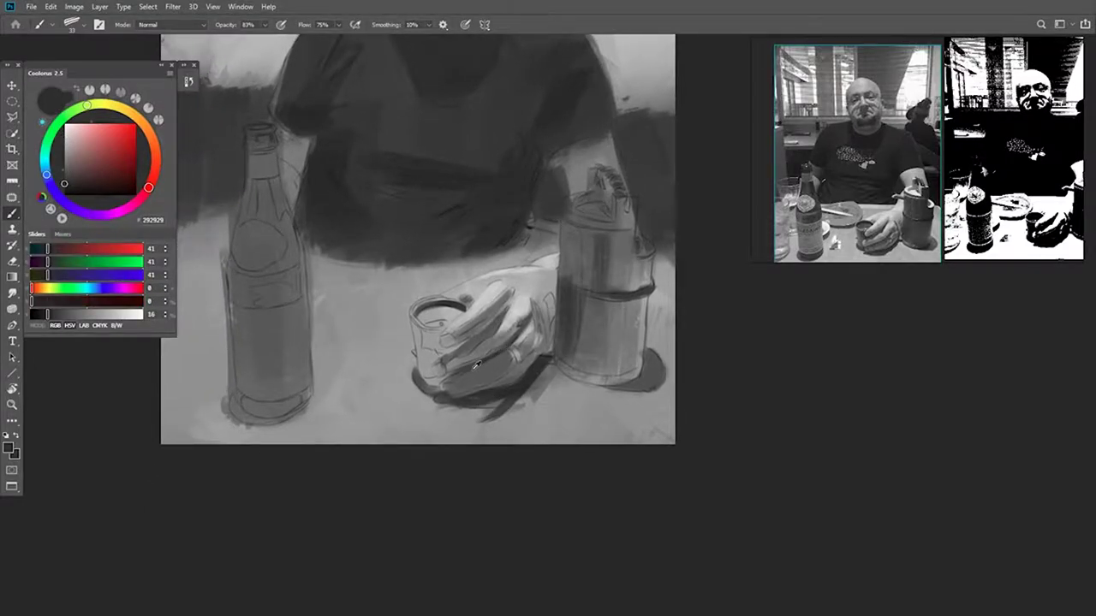
right_click(501, 356)
right_click(488, 369)
right_click(487, 370, "alt")
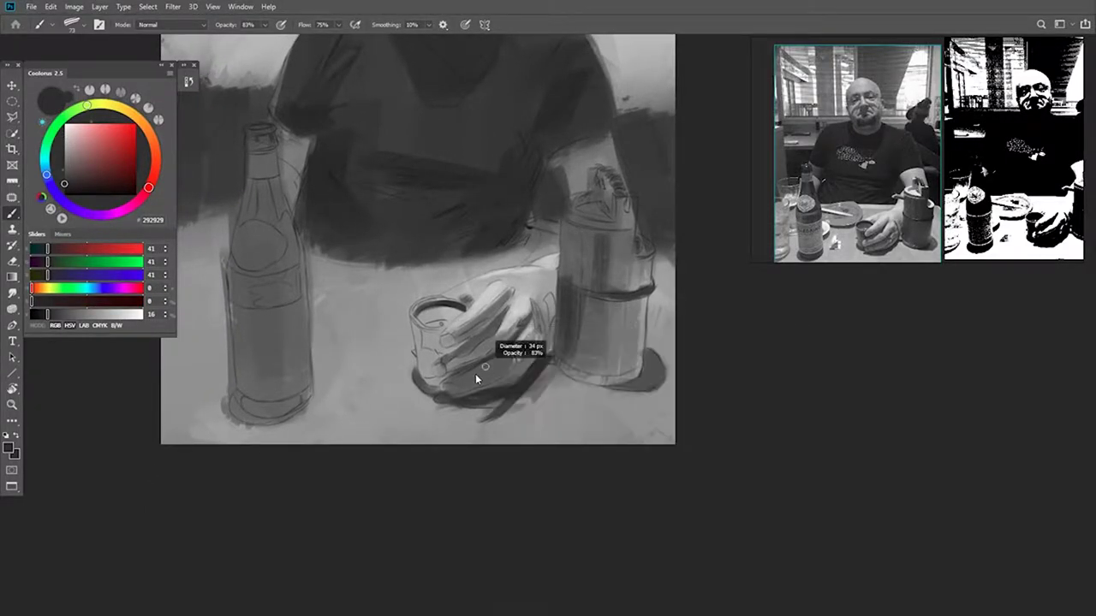
left_click_drag(491, 361, 440, 388)
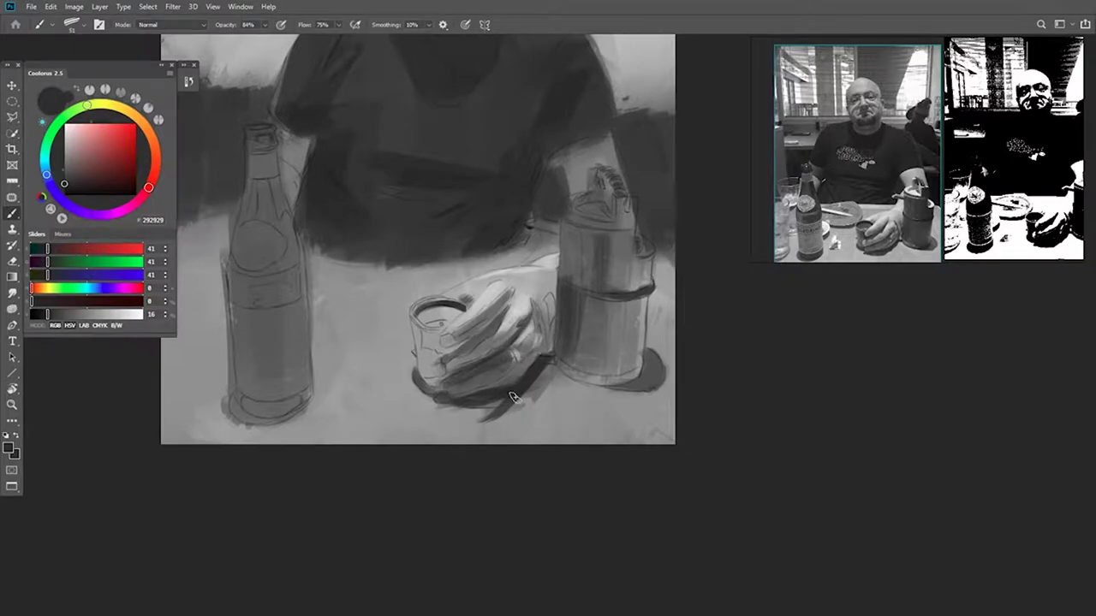
right_click(505, 383, "alt")
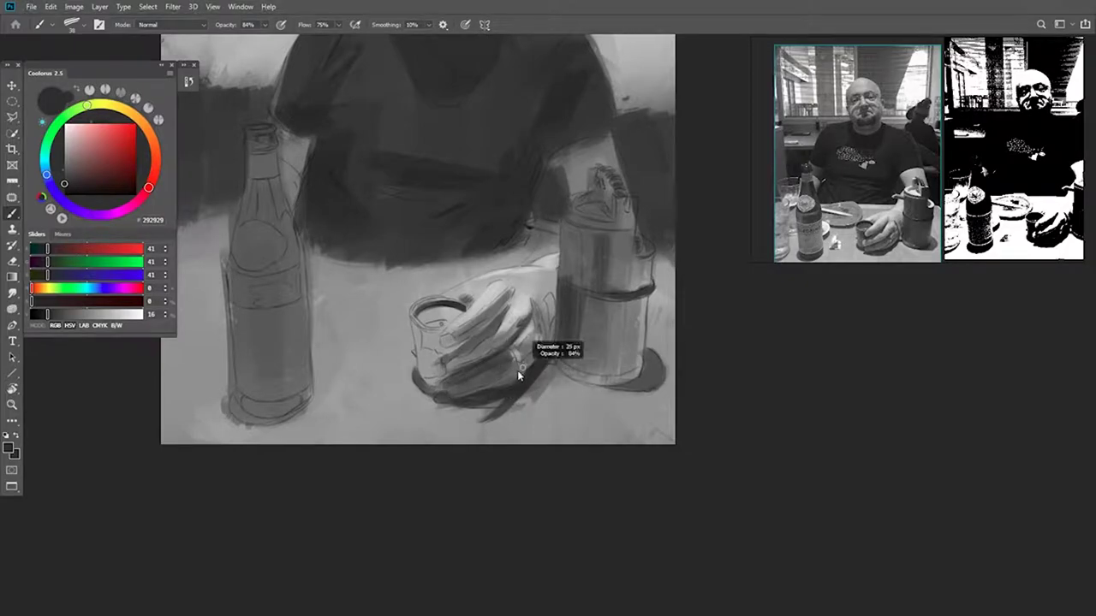
right_click(521, 367)
left_click(521, 366)
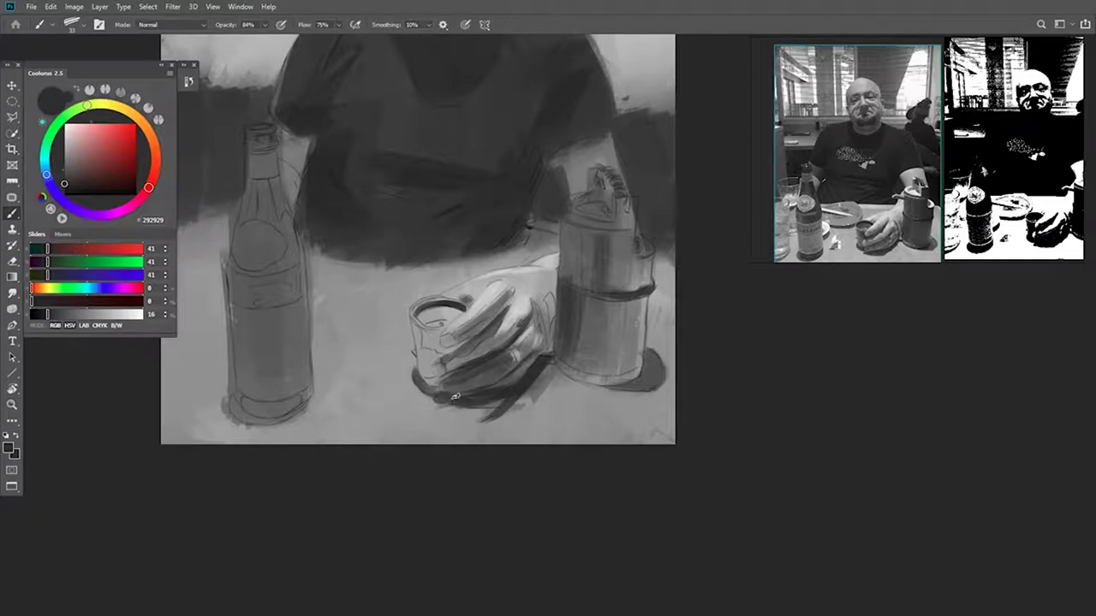
Step: Shade the far edge of the hand behind the glass with #6D6D6D and refine the hand with sampled #C1C1C1 and #3E3E3E
left_click(542, 315, "alt")
left_click_drag(482, 289, 489, 287)
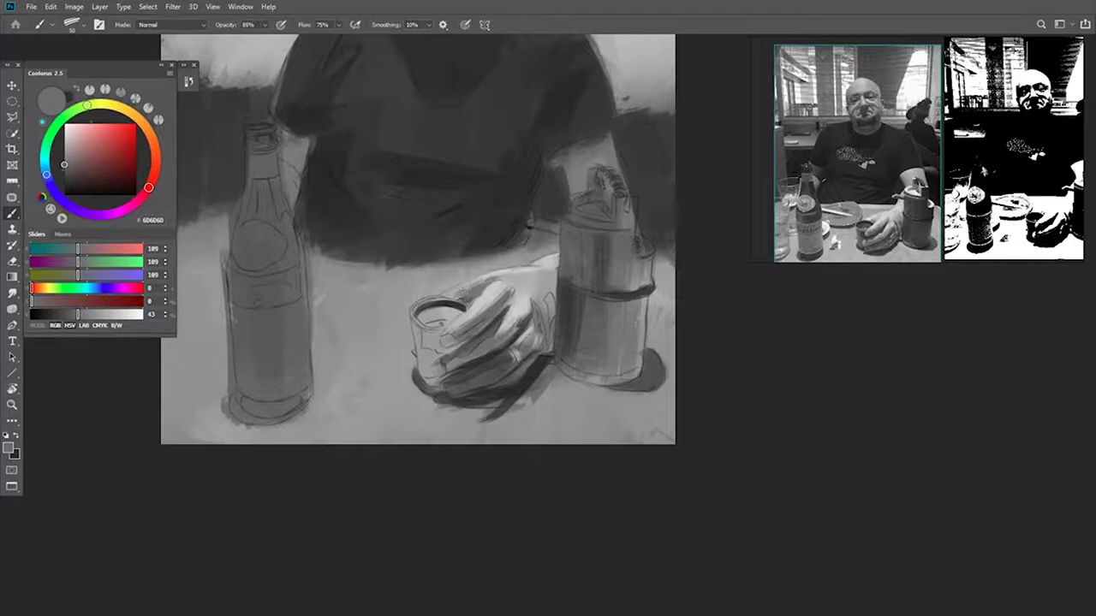
left_click(518, 269, "alt")
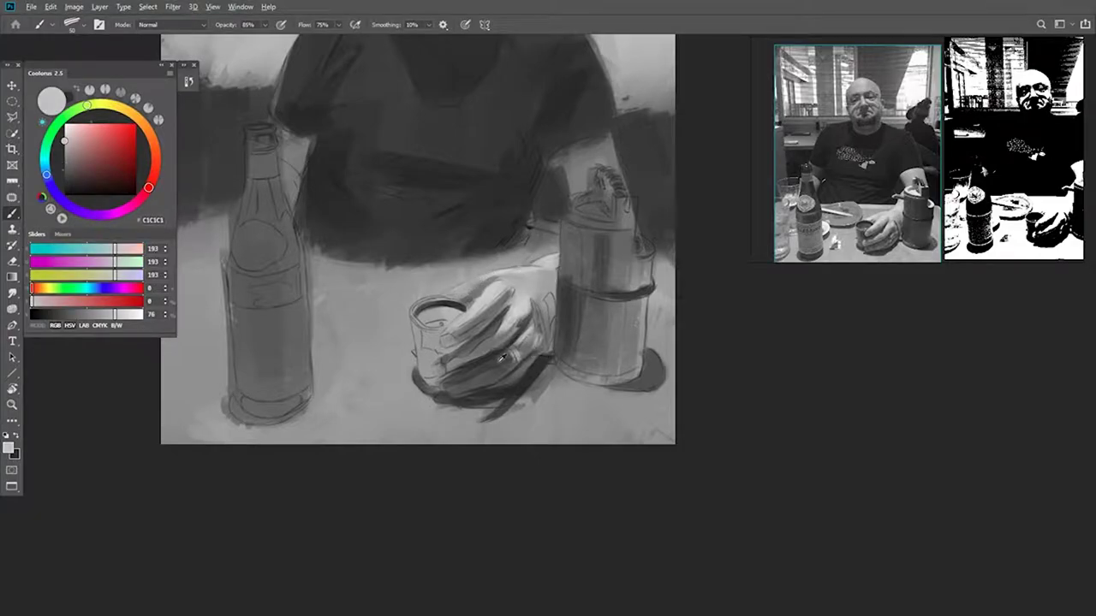
left_click(502, 357, "alt")
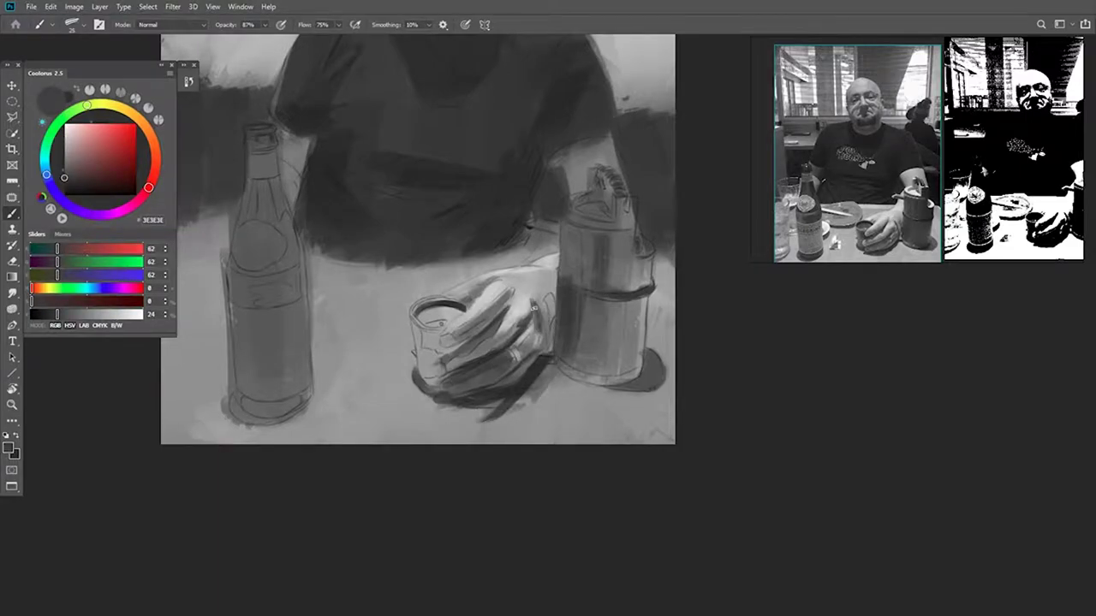
Step: Switch to the soft flat brush and paint the side of the hand beside the canister with sampled greys such as #A1A1A1
right_click(555, 292)
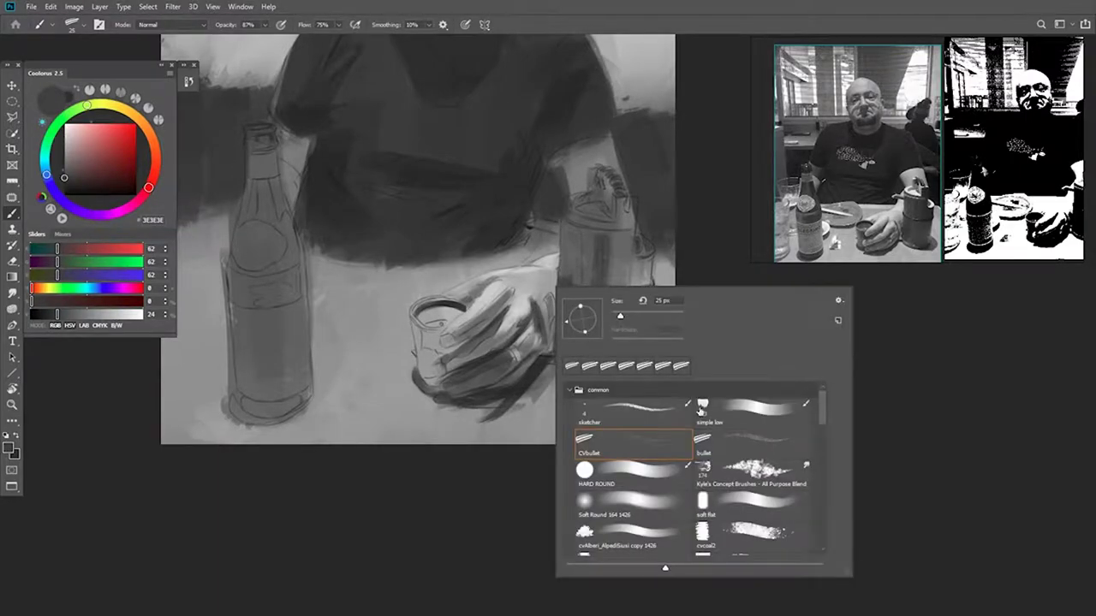
double_click(719, 497)
left_click(552, 306, "alt")
left_click(546, 307, "alt")
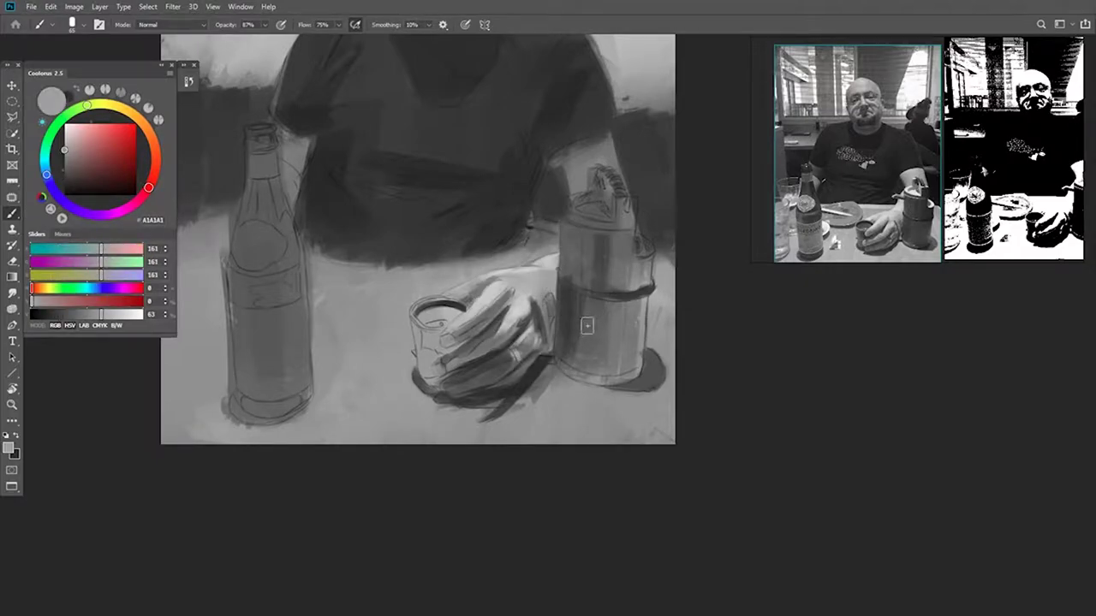
Step: Lighten both forearms below the sleeves with the wrist's light grey and clean up the bottle's edge with #606060
left_click(555, 267, "alt")
left_click_drag(555, 267, 543, 267)
mouse_move(592, 145)
left_mouse_down()
mouse_move(516, 269)
mouse_move(482, 294)
mouse_move(513, 282)
mouse_move(505, 276)
mouse_move(514, 295)
mouse_move(491, 321)
mouse_move(559, 353)
left_mouse_up()
left_click(300, 315, "alt")
mouse_move(313, 313)
left_mouse_down()
mouse_move(328, 336)
mouse_move(303, 322)
left_mouse_up()
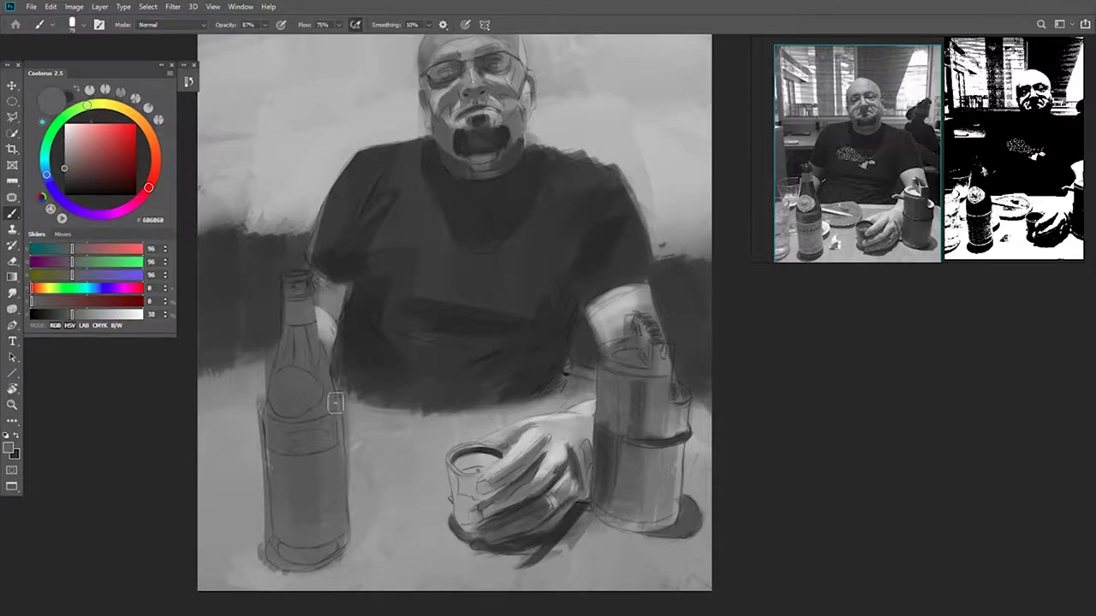
left_click_drag(614, 364, 524, 336)
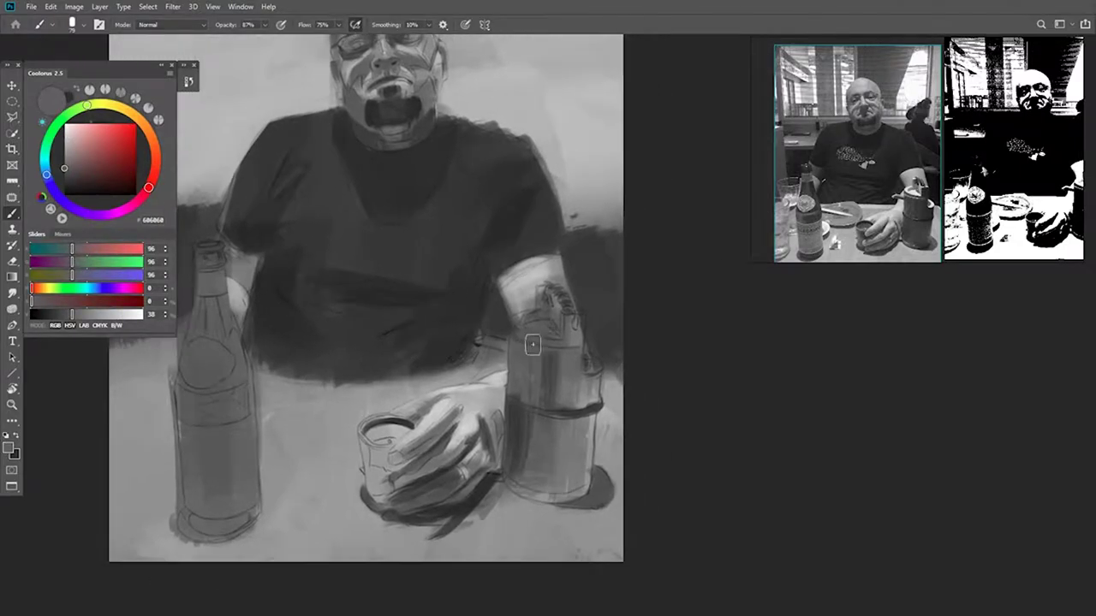
Step: Lighten the sampled arm grey to #DFDFDF and paint highlights on the canister's top rim and upright tab
left_click(536, 272, "alt")
left_click_drag(117, 315, 129, 315)
scroll(545, 322, "up", 5)
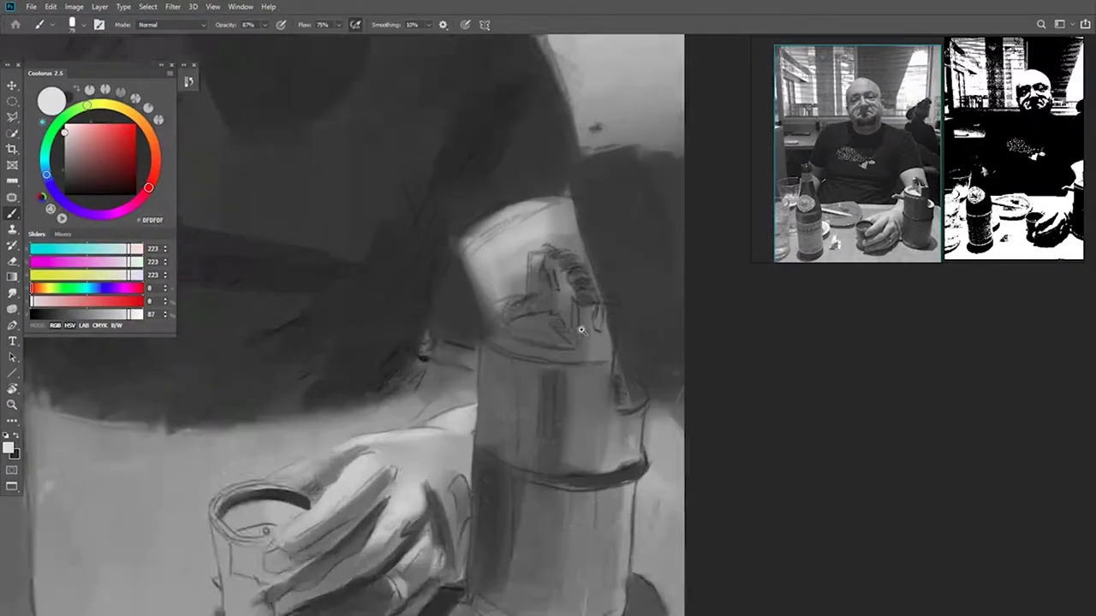
mouse_move(514, 293)
left_mouse_down()
mouse_move(478, 310)
mouse_move(489, 300)
mouse_move(482, 305)
mouse_move(505, 342)
mouse_move(584, 351)
left_mouse_up()
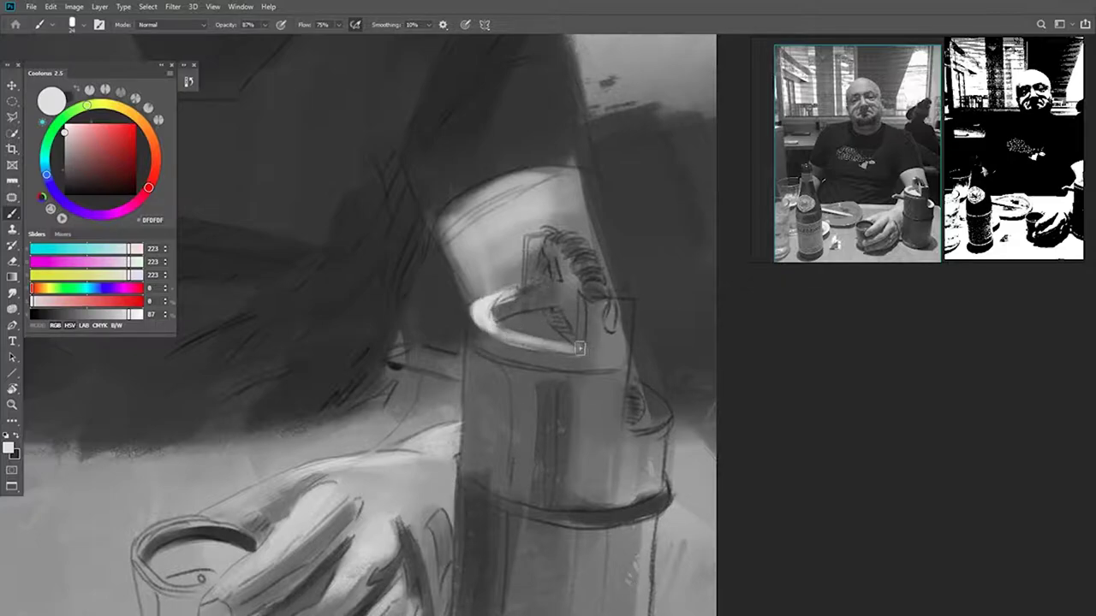
mouse_move(538, 246)
left_mouse_down()
mouse_move(521, 292)
mouse_move(555, 305)
left_mouse_up()
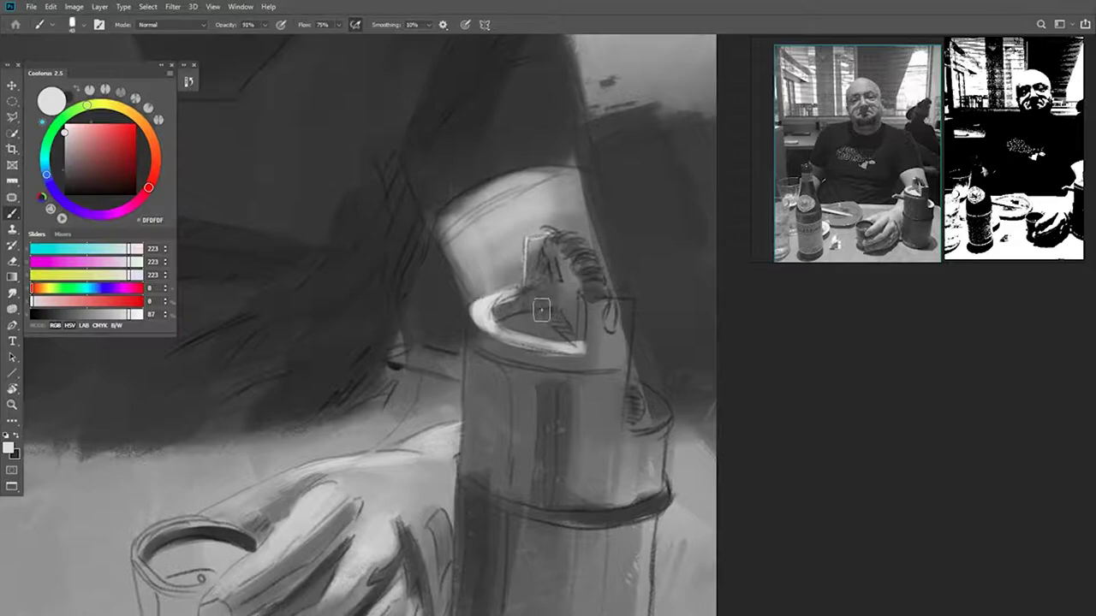
Step: Add #DFDFDF highlights to the canister's inner lid, the small tip beside the handle and the side opening
mouse_move(510, 334)
left_mouse_down()
mouse_move(552, 324)
mouse_move(565, 341)
mouse_move(527, 317)
mouse_move(505, 336)
left_mouse_up()
left_click_drag(576, 380, 444, 324)
mouse_move(521, 350)
left_mouse_down()
mouse_move(503, 331)
mouse_move(522, 368)
left_mouse_up()
mouse_move(493, 243)
left_mouse_down()
mouse_move(476, 240)
mouse_move(456, 275)
left_mouse_up()
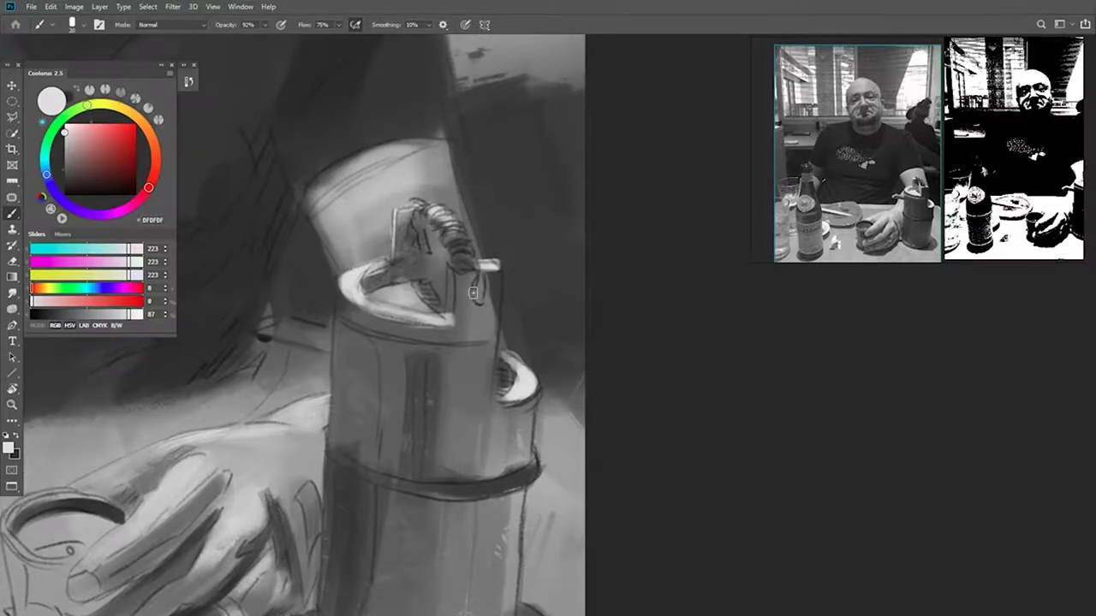
Step: Paint brighter #EDEDED highlights along the canister's middle band and base rim
left_click_drag(476, 359, 496, 188)
left_click_drag(481, 276, 520, 396)
key("r")
left_click_drag(592, 243, 500, 233)
left_click_drag(514, 351, 506, 181)
left_click_drag(129, 313, 136, 313)
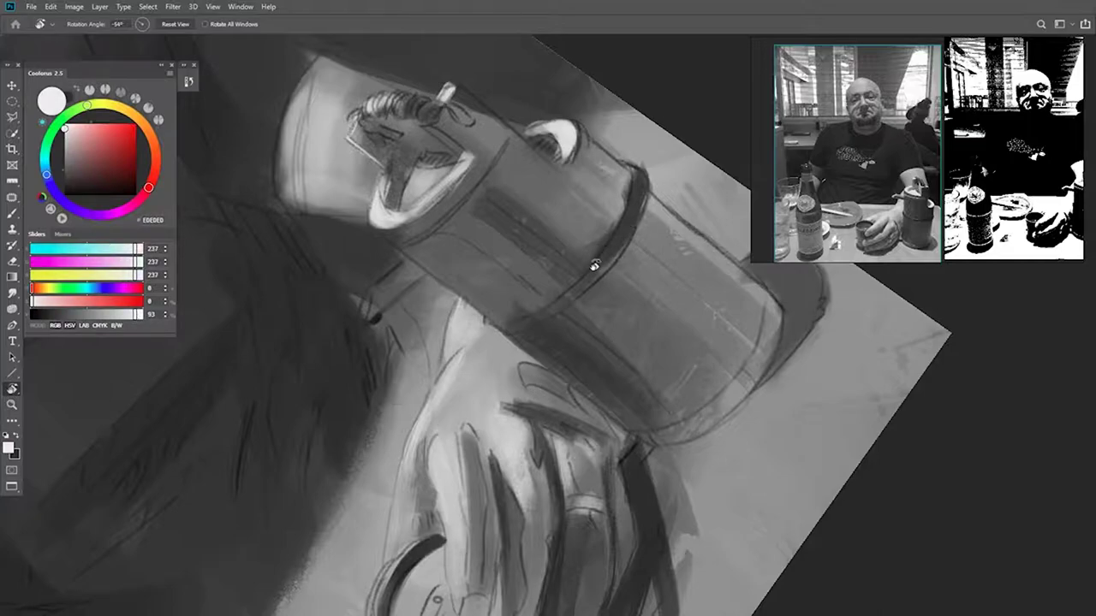
key("b")
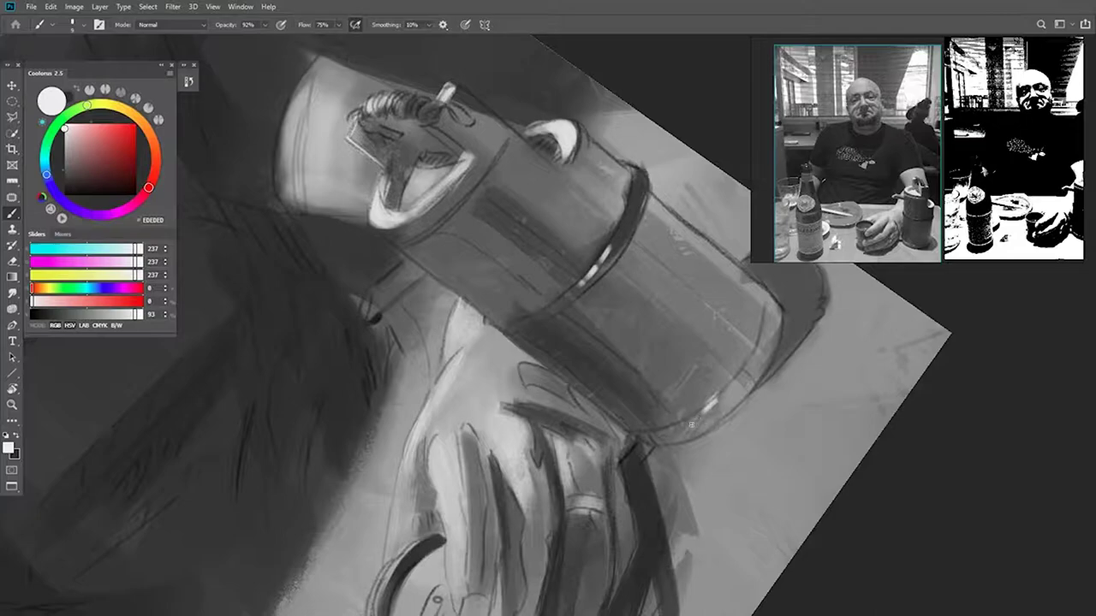
left_click_drag(646, 434, 690, 419)
Step: Darken the canister's lower edge and the adjoining cast shadow with #363636
left_click(635, 200, "alt")
mouse_move(717, 315)
left_mouse_down()
mouse_move(746, 335)
mouse_move(798, 306)
mouse_move(773, 316)
mouse_move(756, 365)
mouse_move(714, 419)
left_mouse_up()
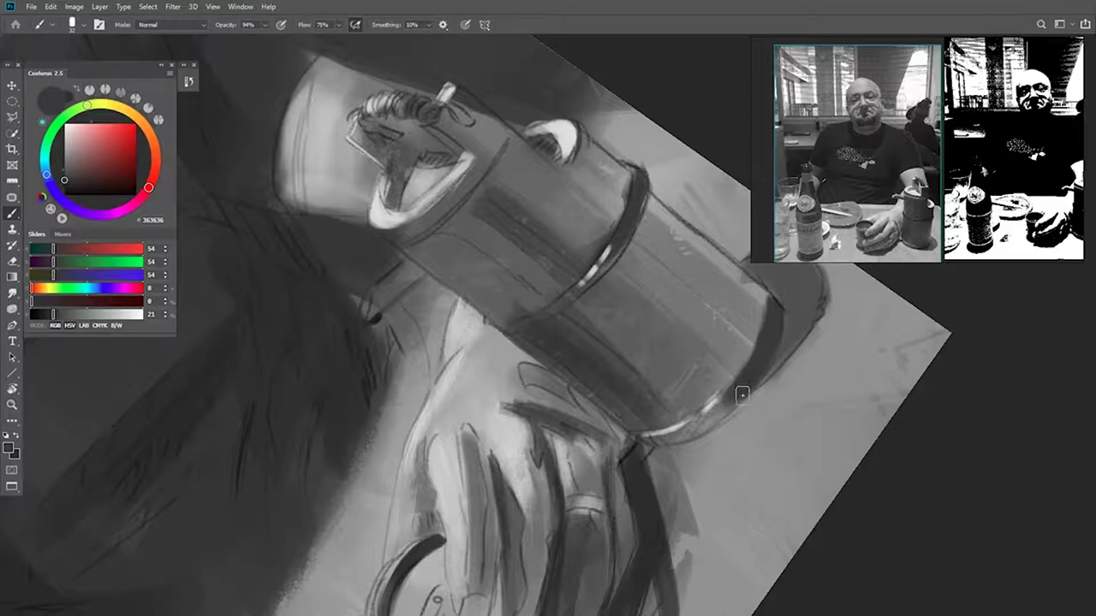
left_click_drag(796, 329, 717, 391)
left_click_drag(674, 440, 718, 394)
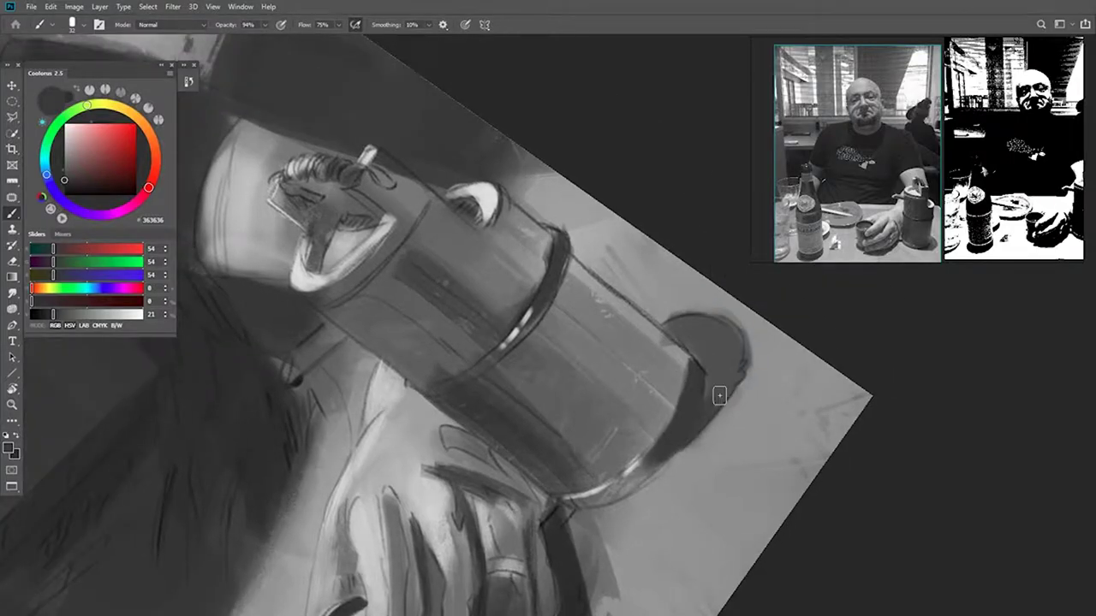
left_click_drag(693, 318, 706, 365)
Step: Block in the dark handle and shaded upper side of the canister with #3A3A3A
key("Escape")
key("alt+space")
key("Escape")
mouse_move(591, 161)
left_mouse_down()
mouse_move(615, 232)
mouse_move(573, 263)
mouse_move(565, 238)
mouse_move(554, 251)
mouse_move(547, 316)
mouse_move(570, 311)
mouse_move(574, 326)
mouse_move(573, 295)
mouse_move(561, 420)
mouse_move(591, 417)
mouse_move(575, 442)
mouse_move(594, 384)
mouse_move(599, 437)
mouse_move(609, 384)
mouse_move(591, 433)
left_mouse_up()
left_click(572, 248, "alt")
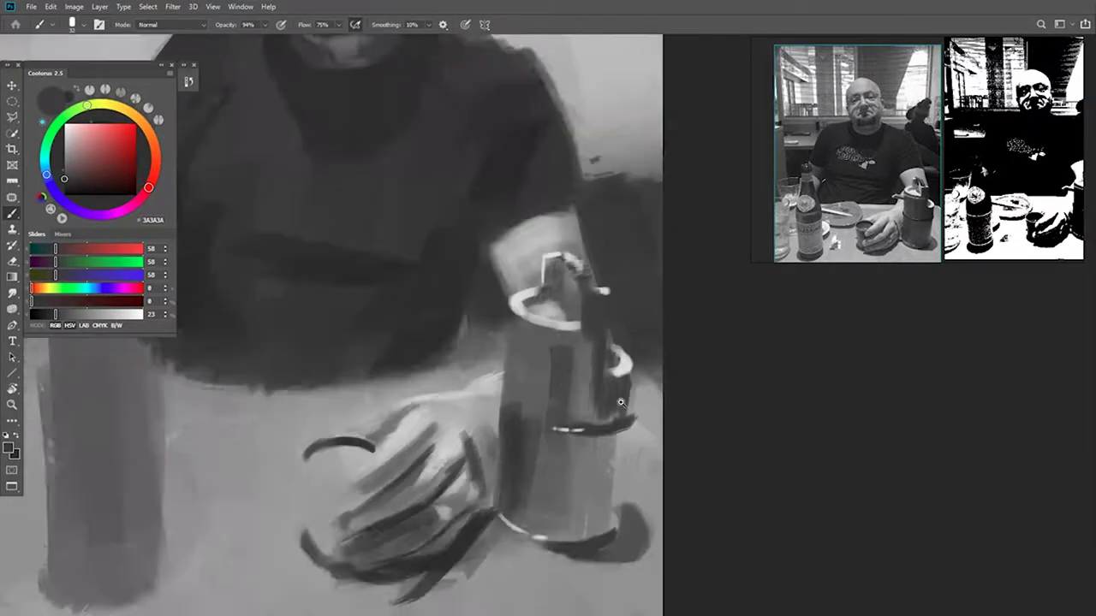
left_click_drag(621, 402, 660, 412)
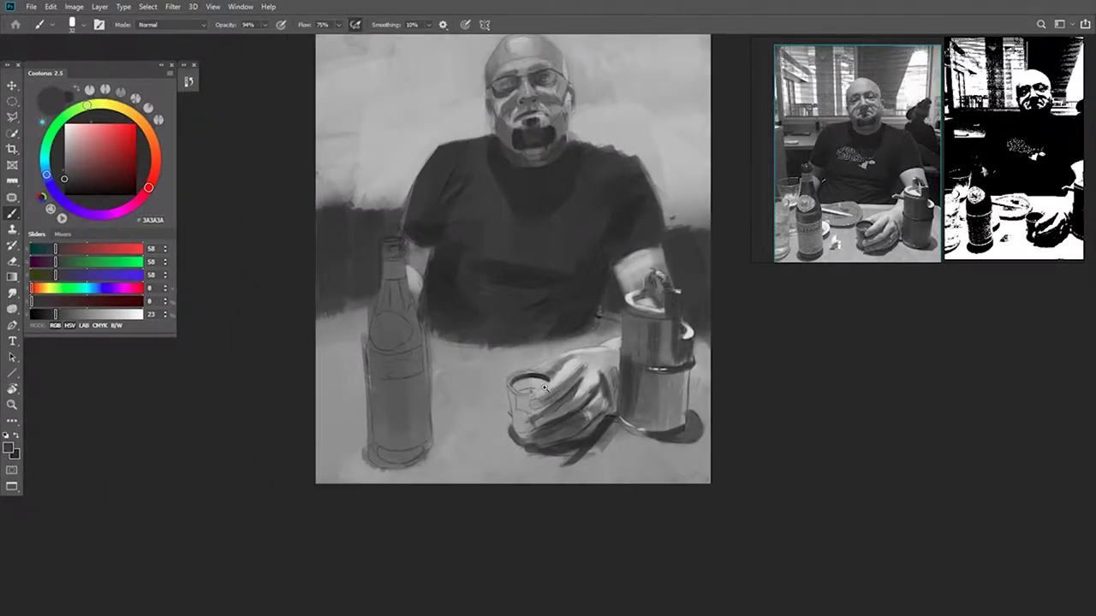
Step: Deepen the shadows between the fingers with sampled dark greys such as #272727
scroll(525, 392, "up", 3)
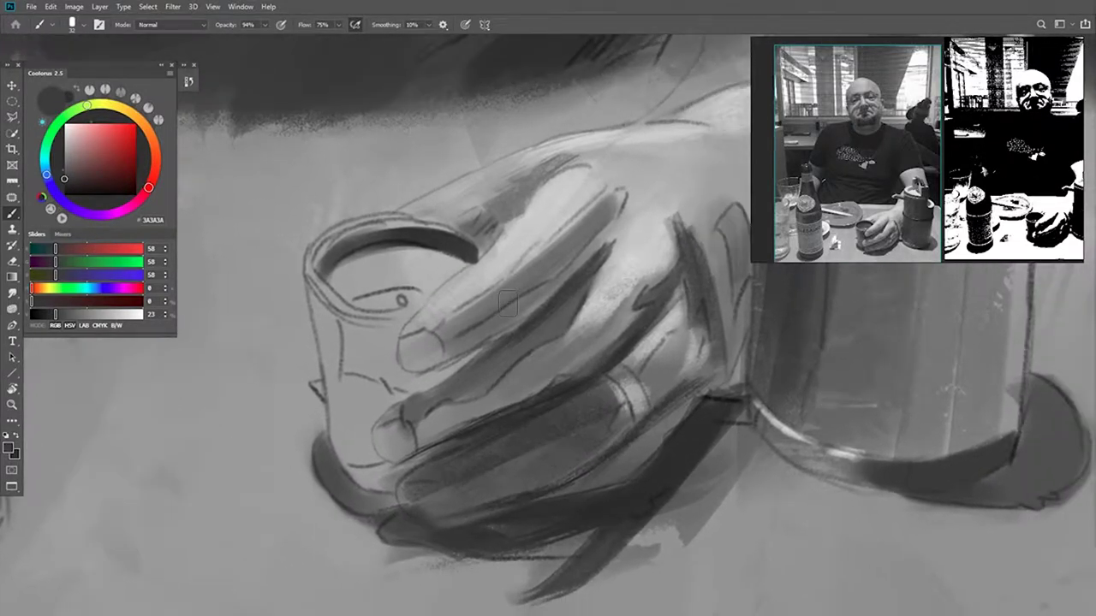
scroll(630, 351, "down", 1)
left_click_drag(630, 351, 539, 372)
left_click(626, 315, "alt")
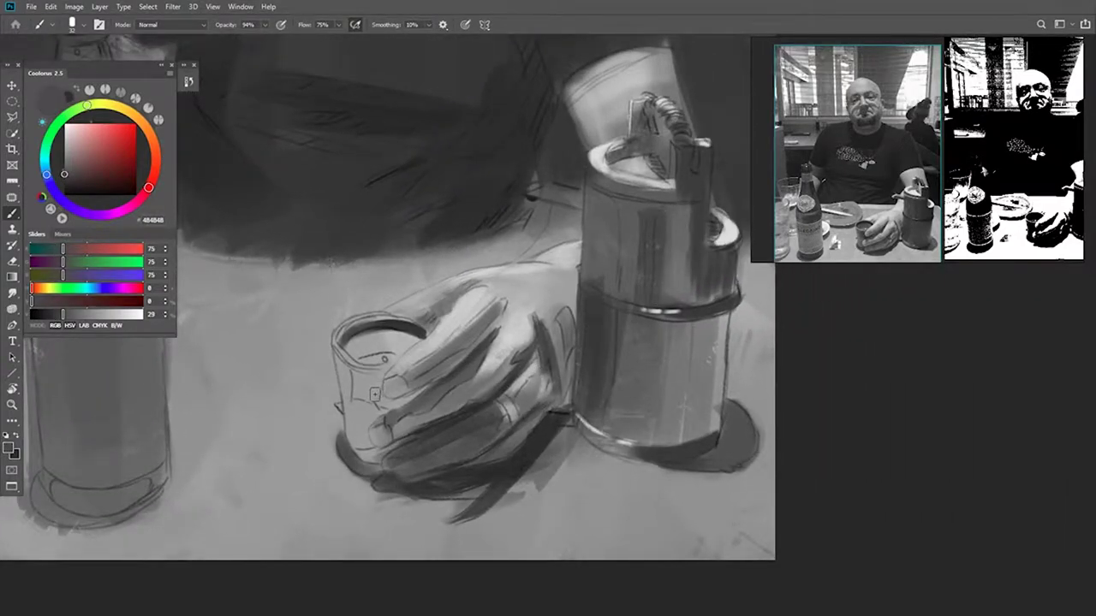
left_click_drag(433, 389, 484, 373)
left_click(481, 379, "alt")
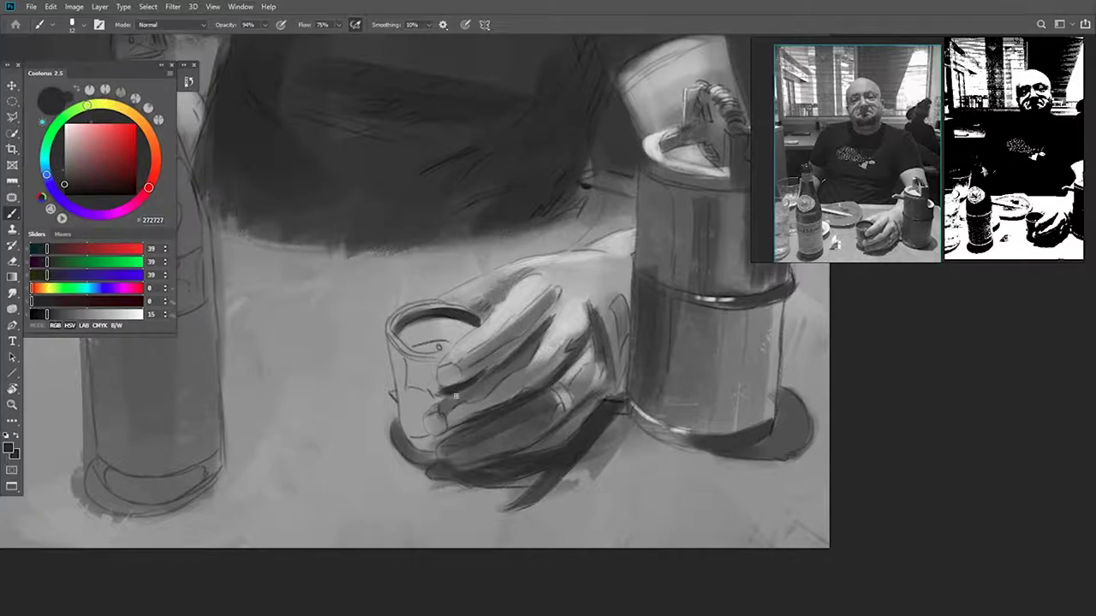
Step: Shade the glass's outer side with #404040 and highlight its rim with #DEDEDE
left_click(665, 308, "alt")
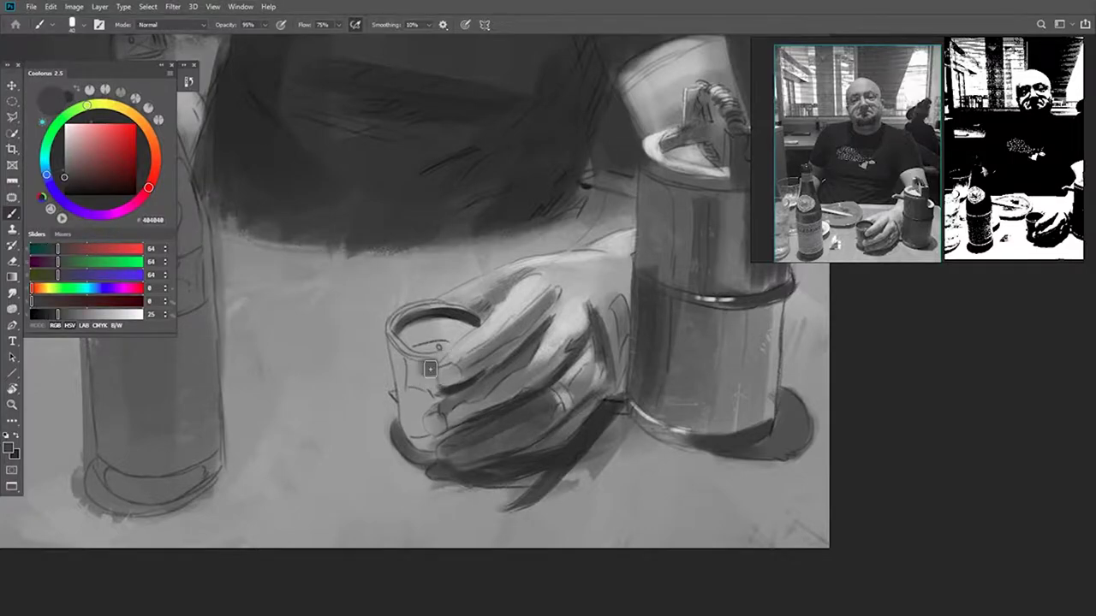
mouse_move(419, 373)
left_mouse_down()
mouse_move(433, 398)
mouse_move(399, 351)
mouse_move(418, 396)
mouse_move(434, 388)
mouse_move(441, 443)
left_mouse_up()
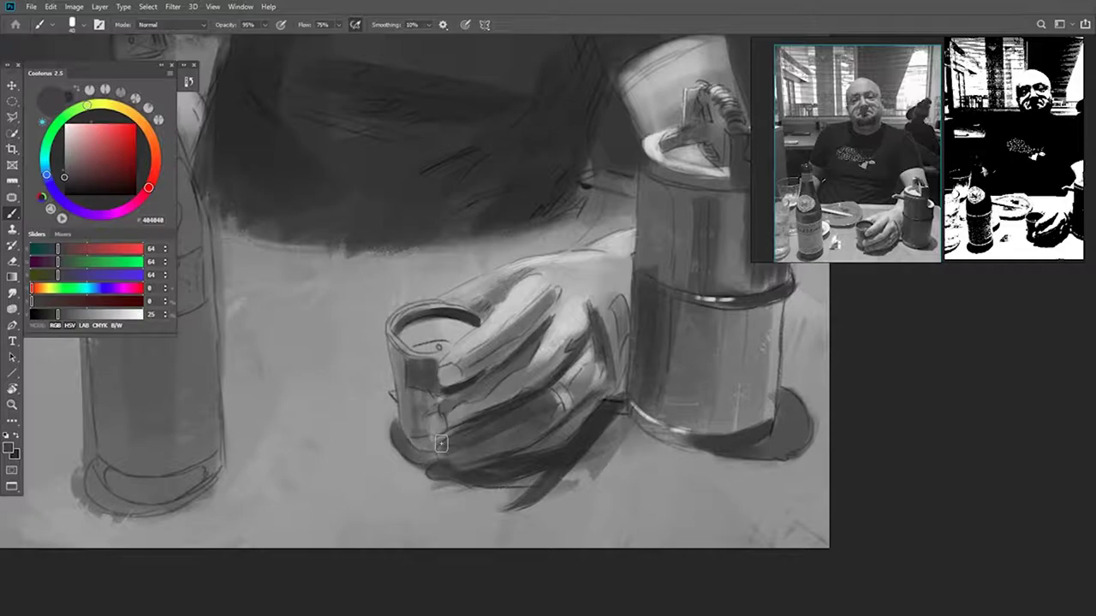
left_click(452, 289, "alt")
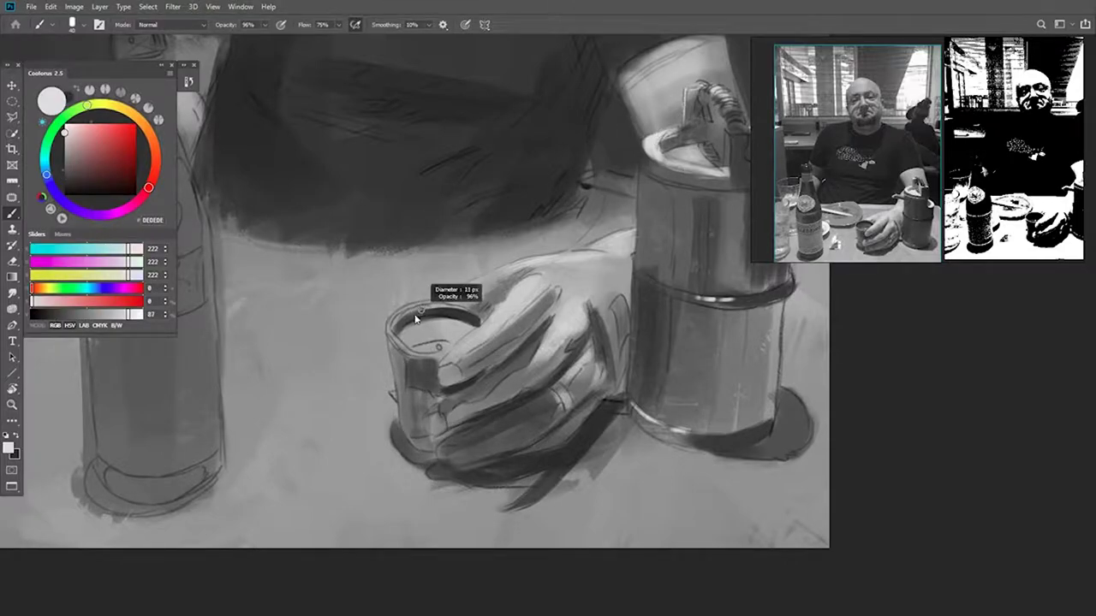
left_click_drag(396, 315, 404, 346)
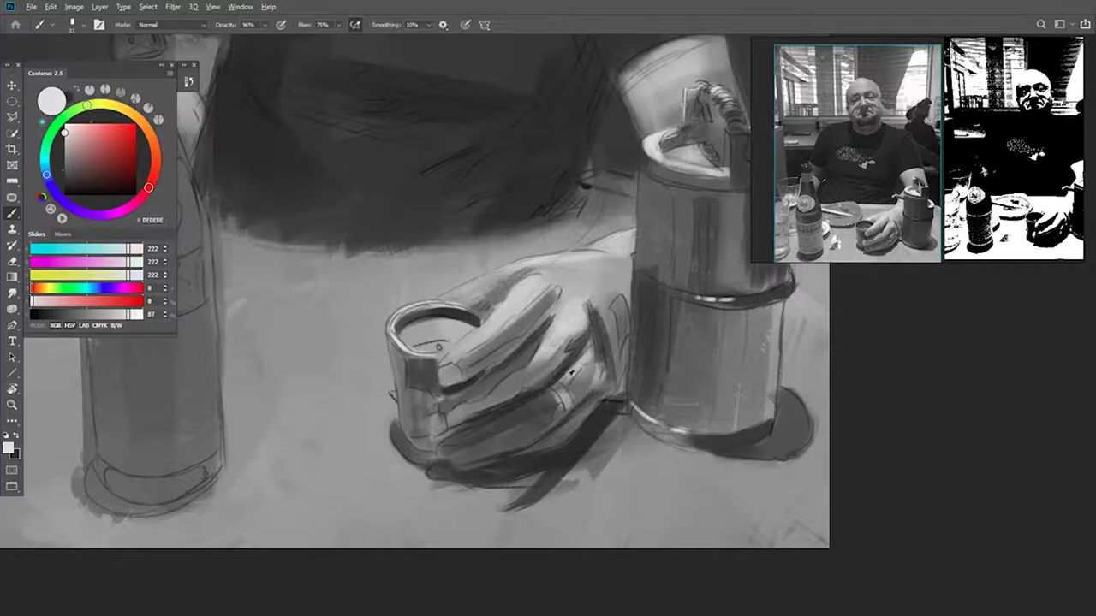
Step: Tone the inner wall of the glass with sampled greys such as #686868
left_click(630, 315, "alt")
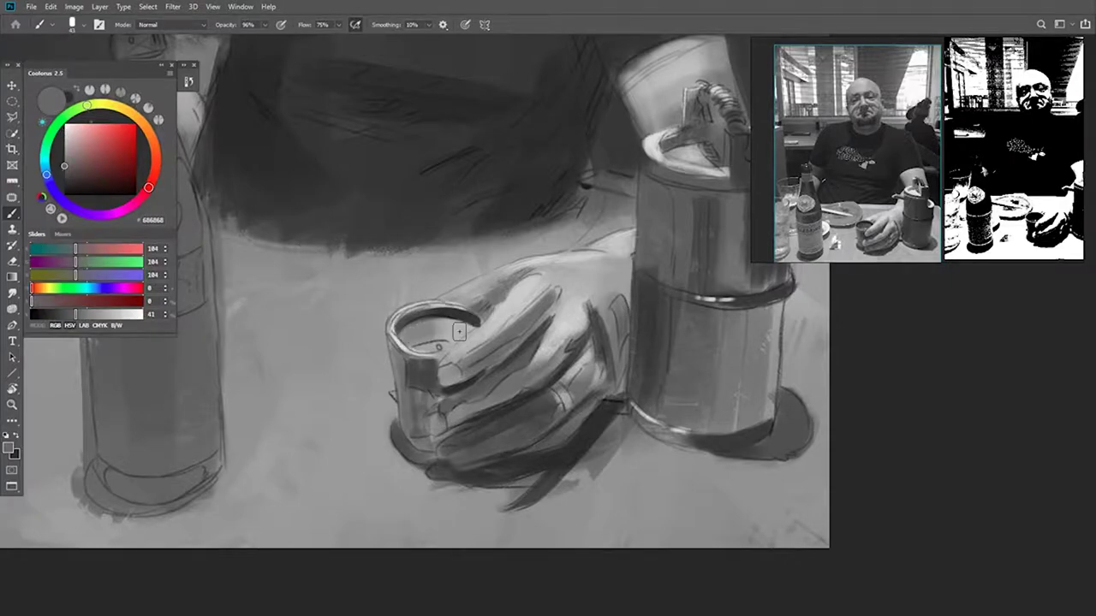
left_click(539, 284, "alt")
scroll(433, 345, "up", 5)
left_click_drag(495, 340, 446, 350)
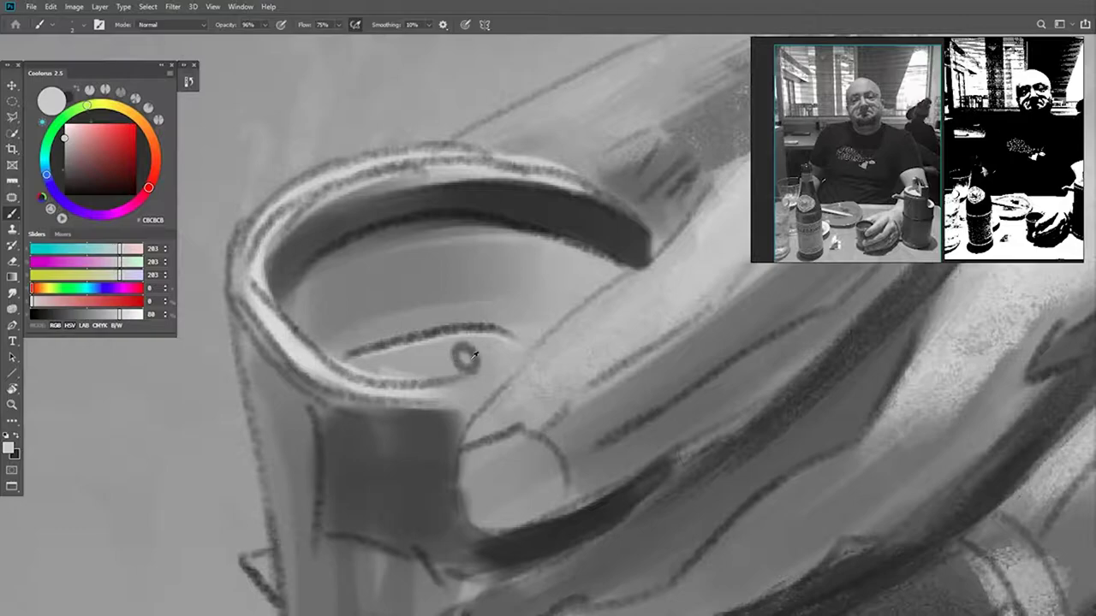
Step: Paint small, light #ECECEC highlights on the drink's surface inside the glass
left_click(466, 357, "alt")
key("bracketright")
key("bracketright")
key("bracketright")
key("bracketright")
key("bracketright")
key("bracketright")
key("bracketright")
key("bracketright")
left_click(466, 357)
key("bracketleft")
key("bracketleft")
key("bracketleft")
key("bracketleft")
key("bracketleft")
key("bracketleft")
key("bracketleft")
key("bracketleft")
key("bracketleft")
left_click_drag(474, 334, 390, 346)
scroll(547, 339, "down", 5)
scroll(526, 345, "down", 4)
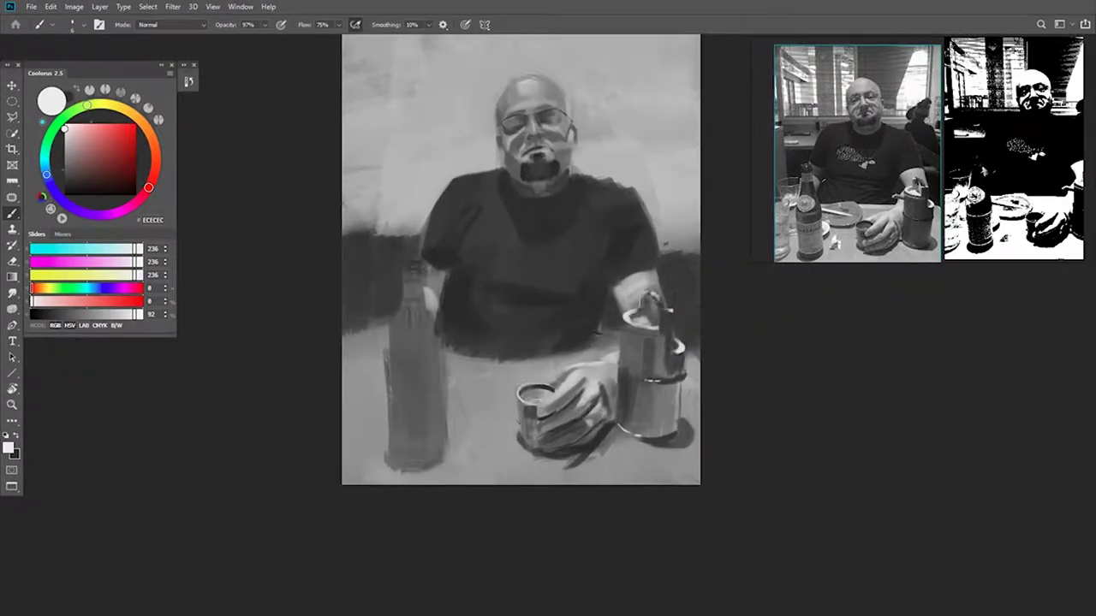
Step: Touch up the dark shirt area beside the canister with sampled #373737
scroll(623, 345, "up", 5)
left_click(697, 367, "alt")
left_click_drag(594, 345, 604, 343)
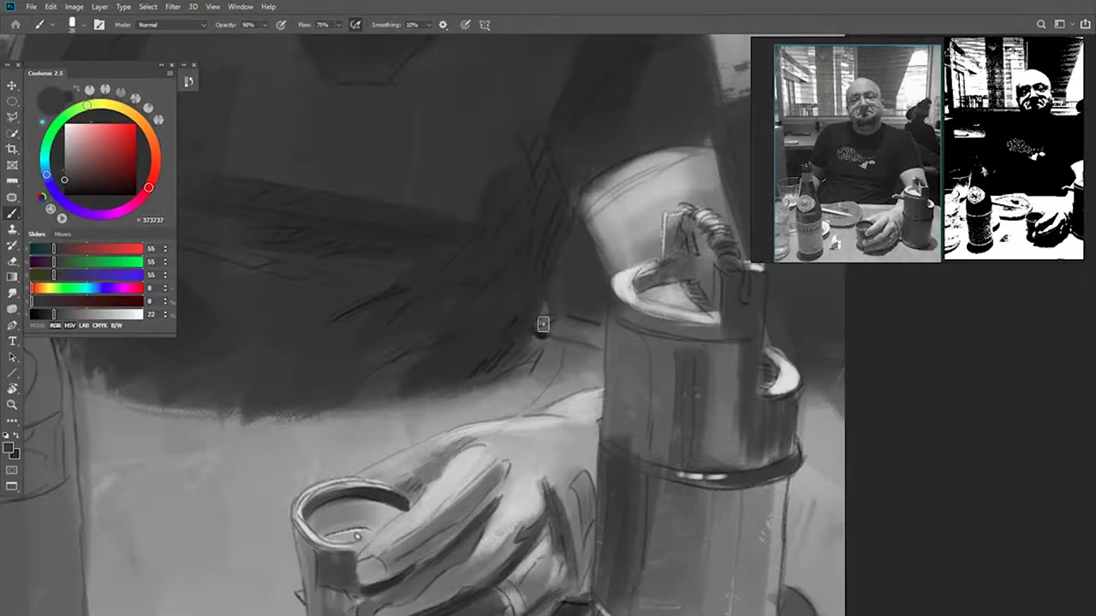
Step: Check the whole portrait's composition and values with the canvas mirrored, and restore its normal orientation
scroll(543, 323, "down", 5)
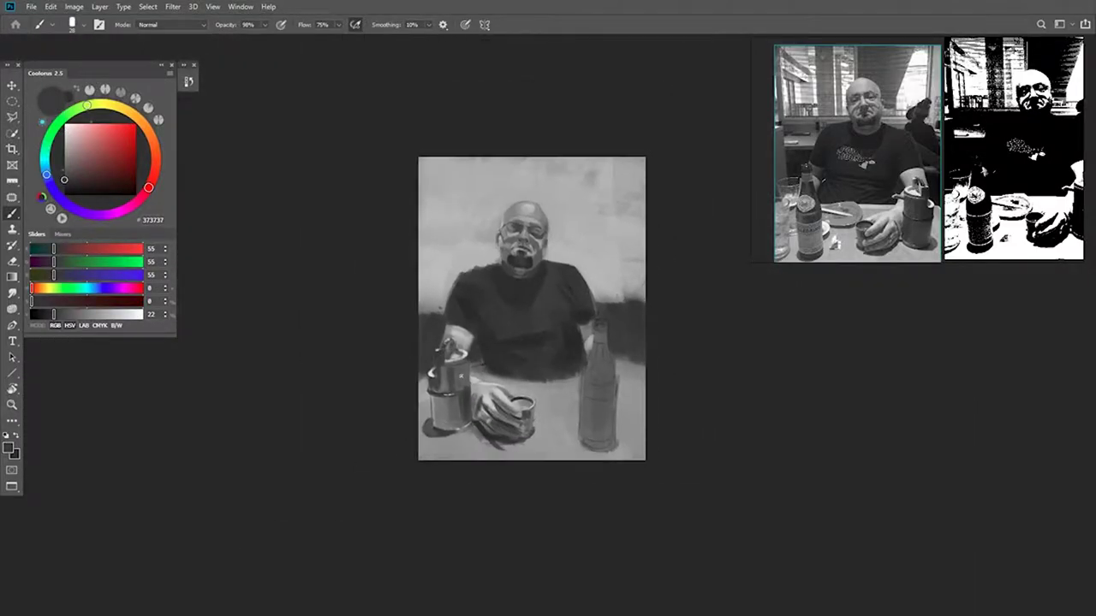
key("ctrl+shift+h")
key("h")
key("ctrl+shift+h")
scroll(629, 426, "up", 1)
Step: Switch to another brush preset and darken the canister's handle support and shaded side with #444444
left_click(594, 380, "alt")
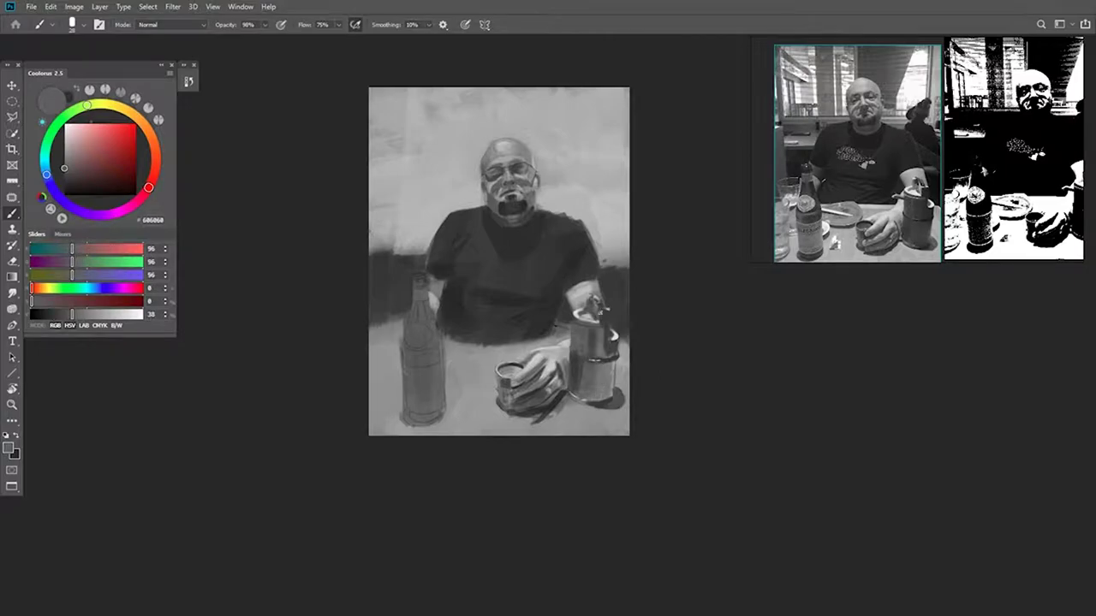
right_click(596, 378)
double_click(668, 480)
left_click(604, 337, "alt")
left_click_drag(604, 337, 602, 392)
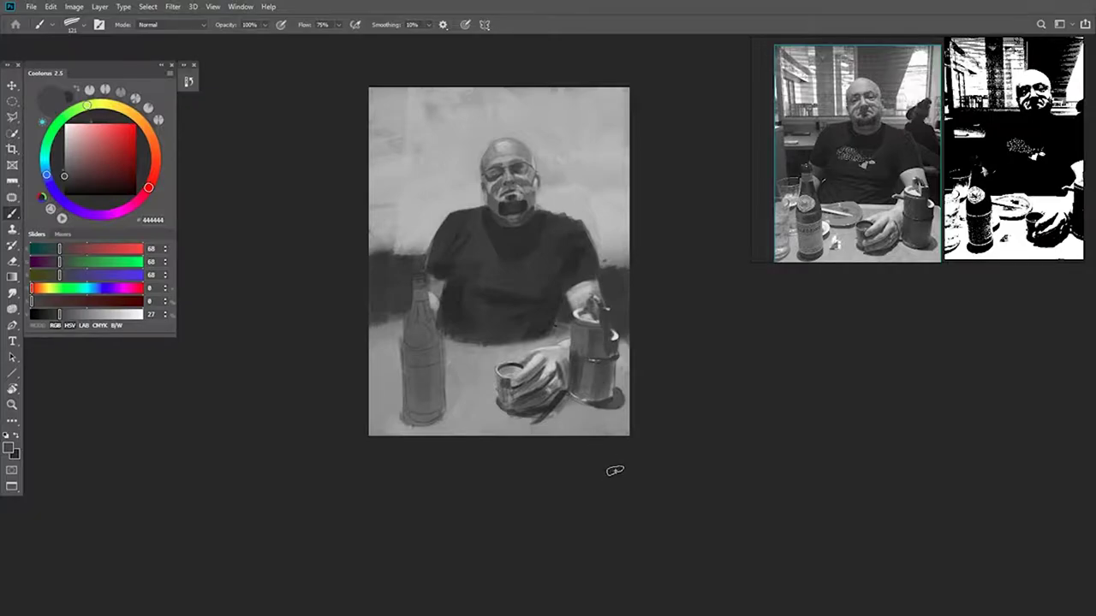
Step: Block in the canister's dark spout with #373737 and a different brush preset, following the enlarged photo reference
key("r")
mouse_move(567, 330)
left_mouse_down()
mouse_move(655, 294)
mouse_move(575, 253)
mouse_move(559, 311)
mouse_move(518, 325)
left_mouse_up()
key("r")
key("b")
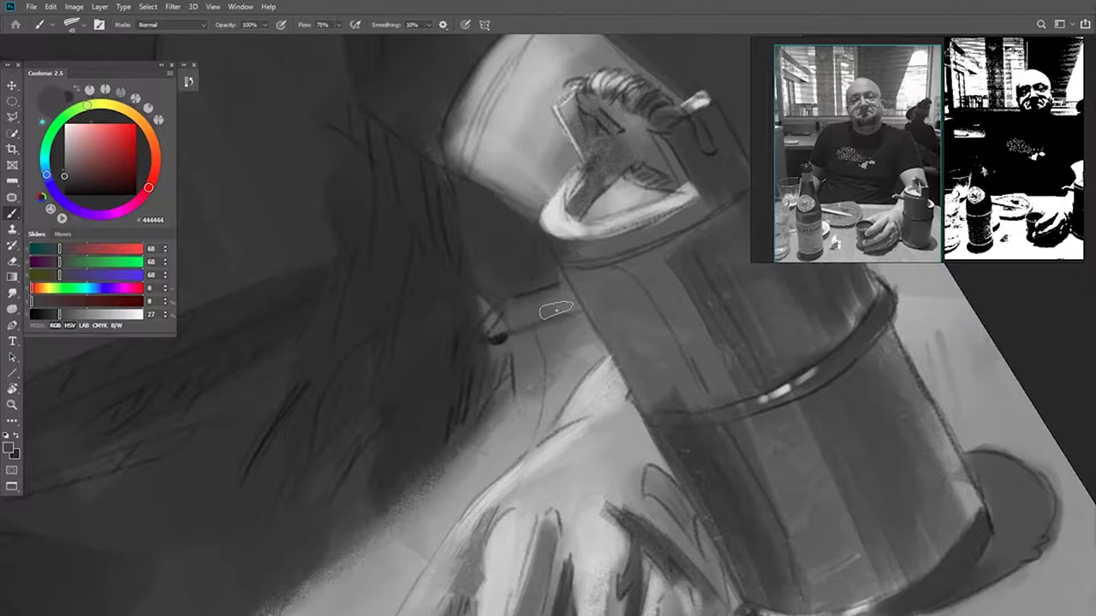
mouse_move(894, 213)
left_mouse_down()
mouse_move(954, 208)
mouse_move(893, 213)
left_mouse_up()
scroll(865, 188, "up", 5)
mouse_move(1019, 238)
left_mouse_down()
mouse_move(891, 134)
mouse_move(960, 168)
left_mouse_up()
left_click(888, 308, "alt")
right_click(557, 308)
left_click(700, 531)
mouse_move(535, 309)
left_mouse_down()
mouse_move(570, 303)
mouse_move(556, 297)
mouse_move(485, 338)
mouse_move(563, 296)
mouse_move(581, 307)
mouse_move(572, 332)
left_mouse_up()
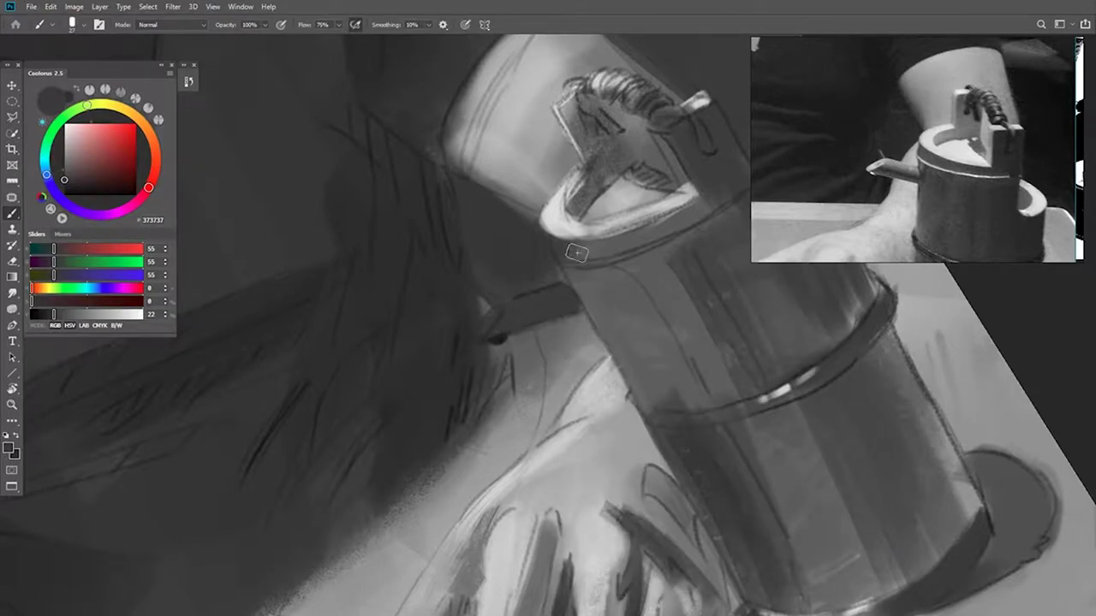
Step: Paint the light cut tip of the spout with #DEDEDE
left_click(569, 220, "alt")
left_click_drag(496, 309, 485, 331)
right_click(499, 359, "alt")
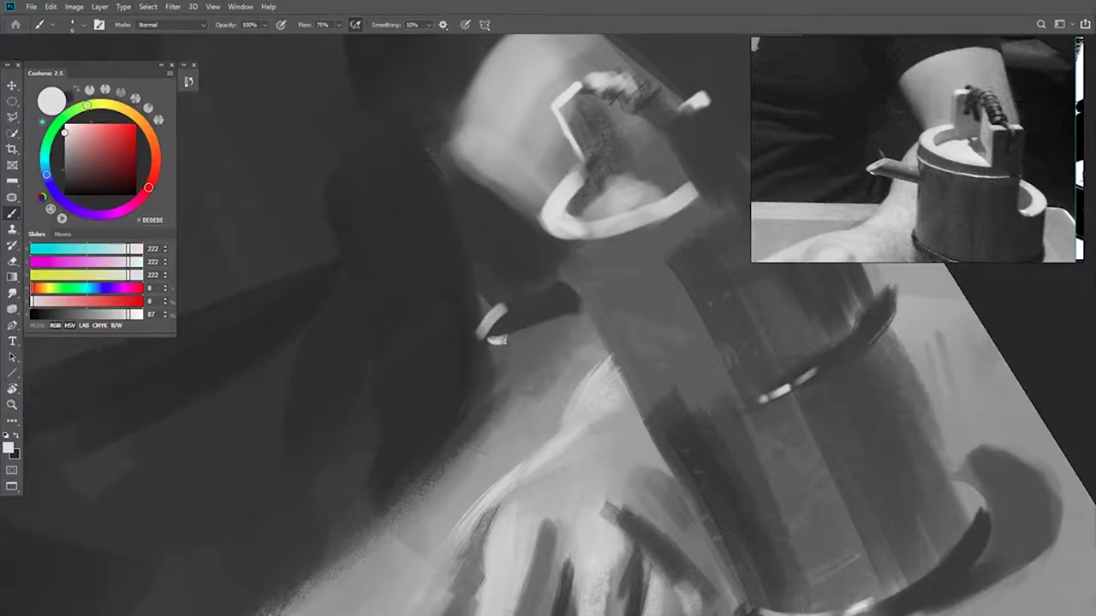
Step: Model the spout with a lighter band and #373737 shading, and highlight its tip and underside with #D7D7D7 and #B3B3B3
left_click(508, 333, "alt")
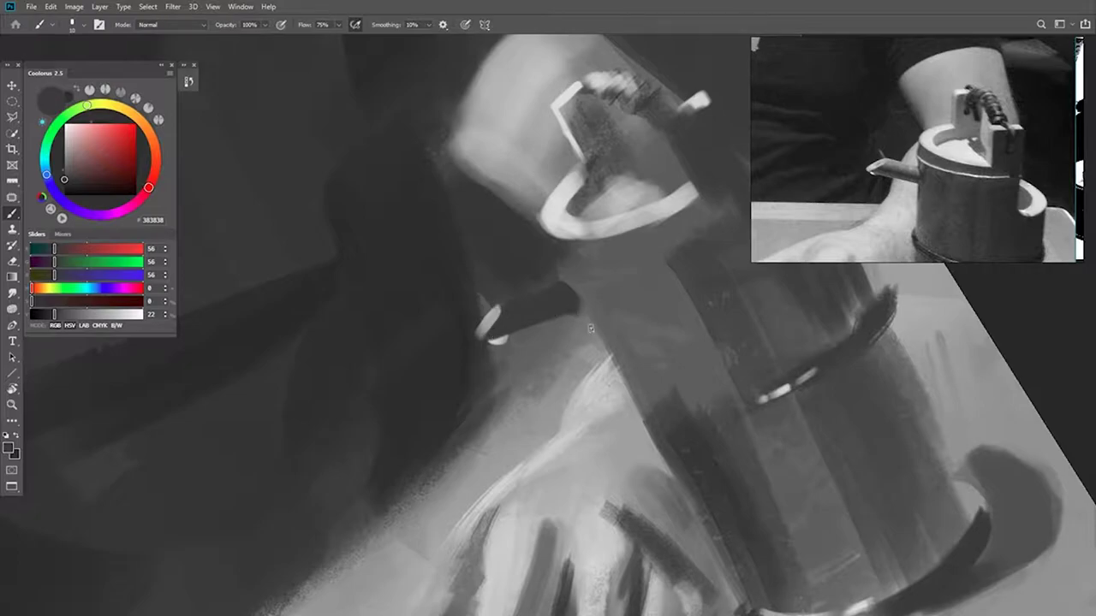
left_click(633, 267, "alt")
left_click(628, 225, "alt")
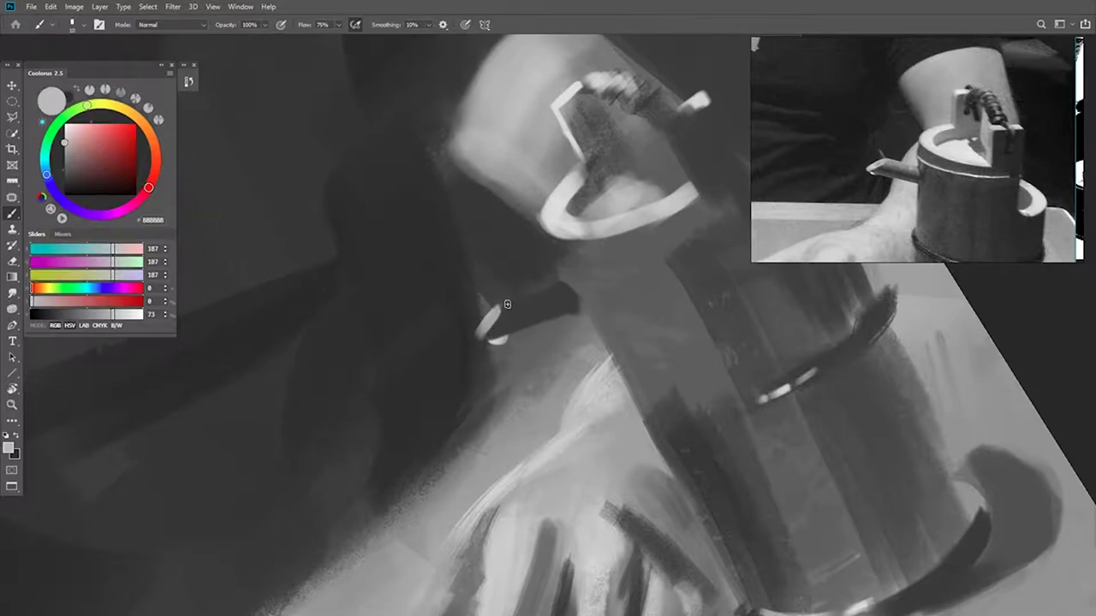
mouse_move(519, 305)
left_mouse_down()
mouse_move(562, 290)
mouse_move(490, 334)
mouse_move(570, 310)
left_mouse_up()
left_click(571, 299, "alt")
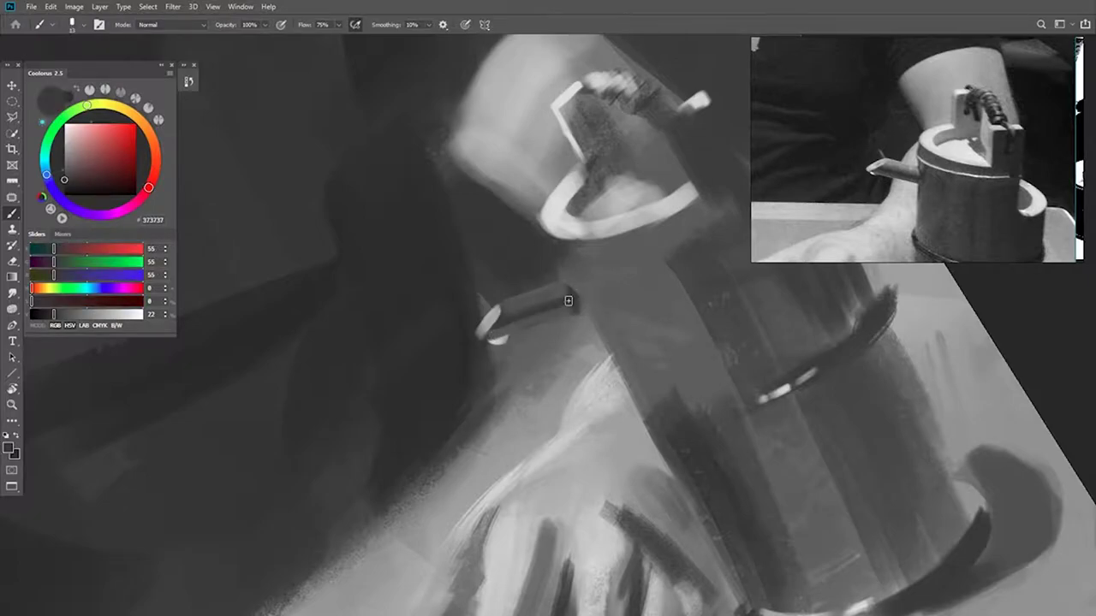
left_click(576, 221, "alt")
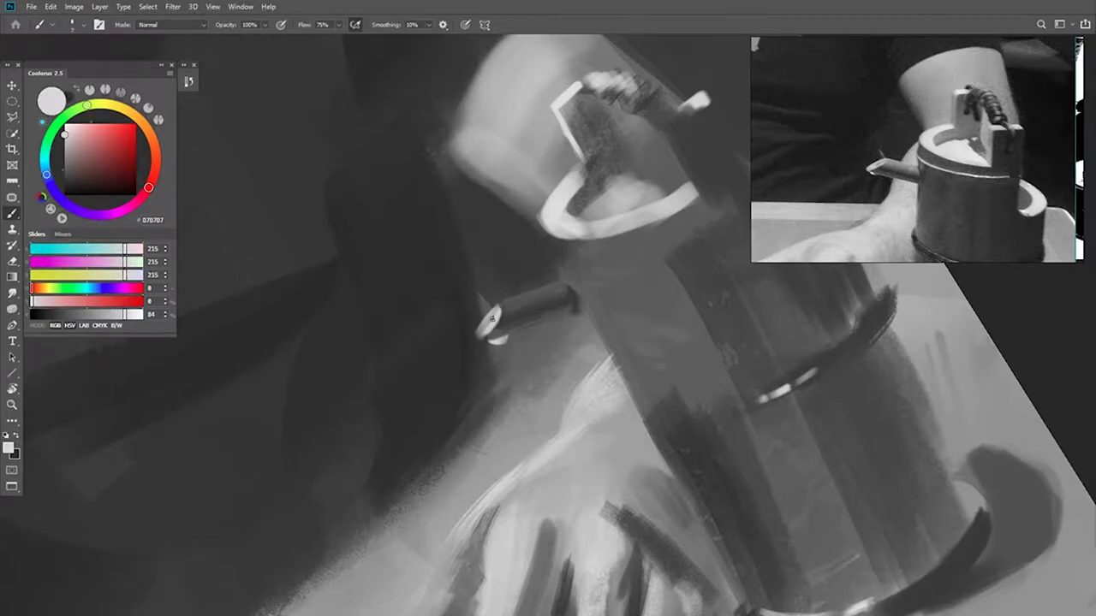
left_click(508, 336, "alt")
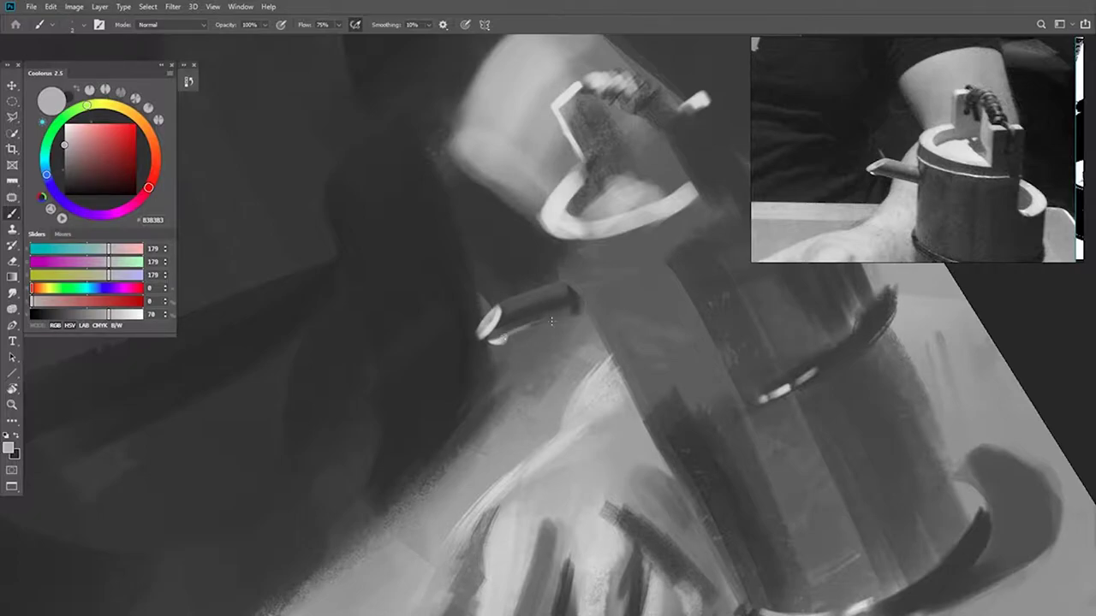
Step: Shade the canister's edge around the spout's base with #404040 and #5B5B5B
key("bracketright")
key("bracketright")
key("bracketright")
key("bracketright")
key("bracketright")
scroll(651, 302, "down", 4)
scroll(677, 305, "up", 3)
left_click(584, 301, "alt")
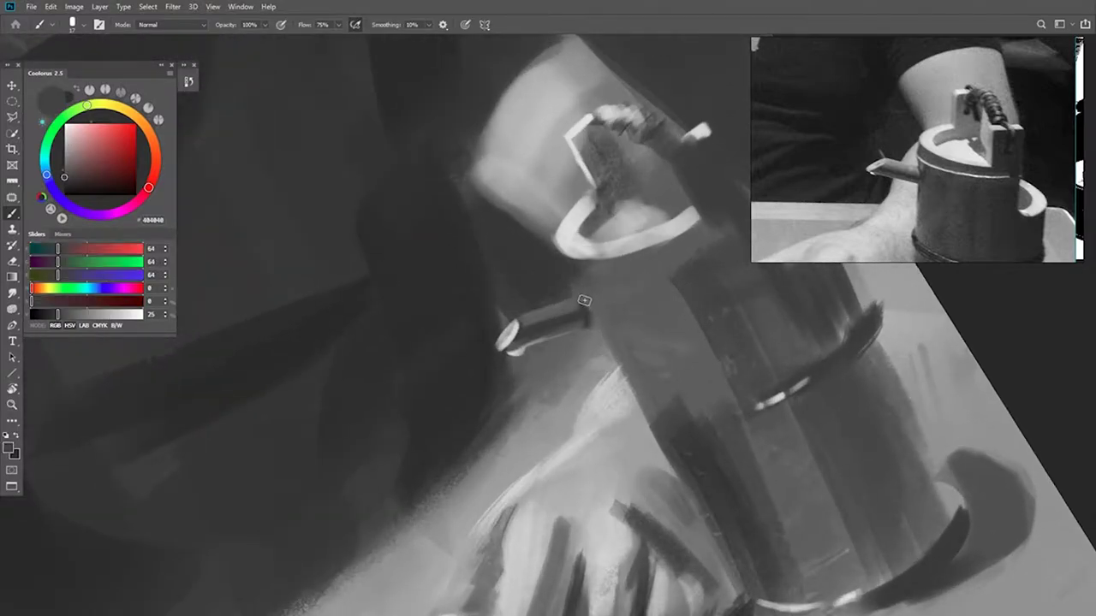
mouse_move(582, 290)
left_mouse_down()
mouse_move(616, 350)
mouse_move(592, 292)
mouse_move(626, 357)
left_mouse_up()
left_click(589, 292, "alt")
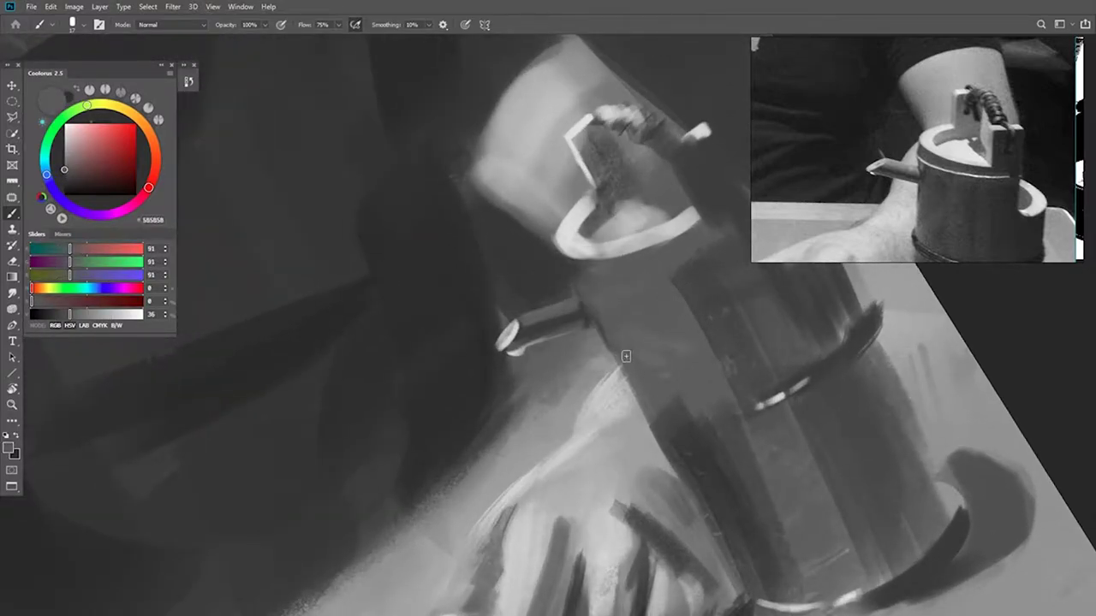
left_click(593, 318, "alt")
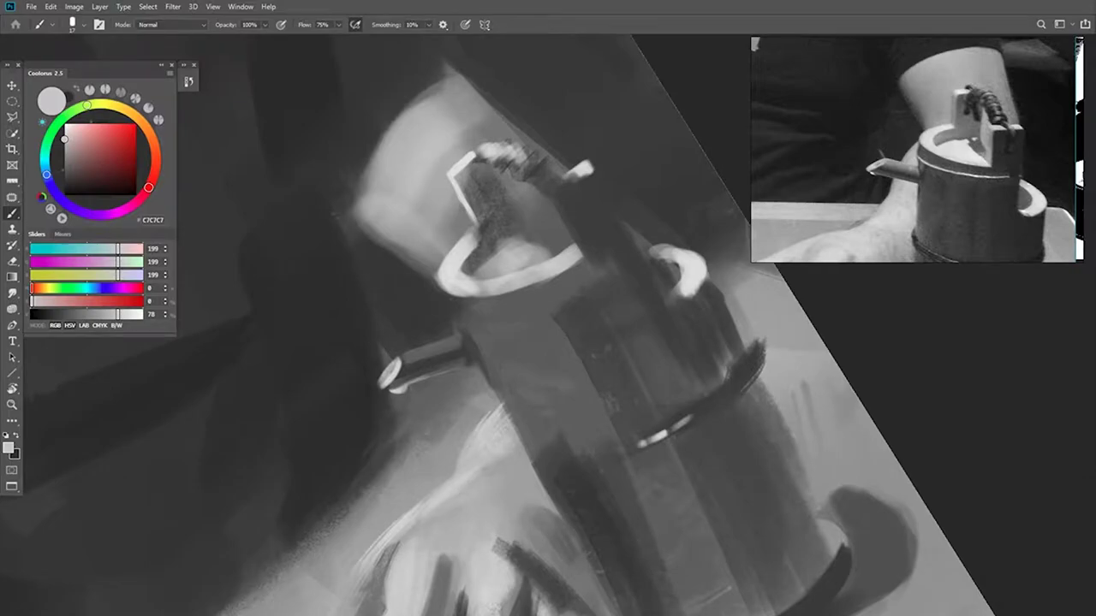
Step: Paint a thin #D8D8D8 highlight along the lower edge of the canister's top rim
left_click(467, 329, "alt")
mouse_move(468, 330)
left_mouse_down()
mouse_move(536, 310)
mouse_move(610, 268)
left_mouse_up()
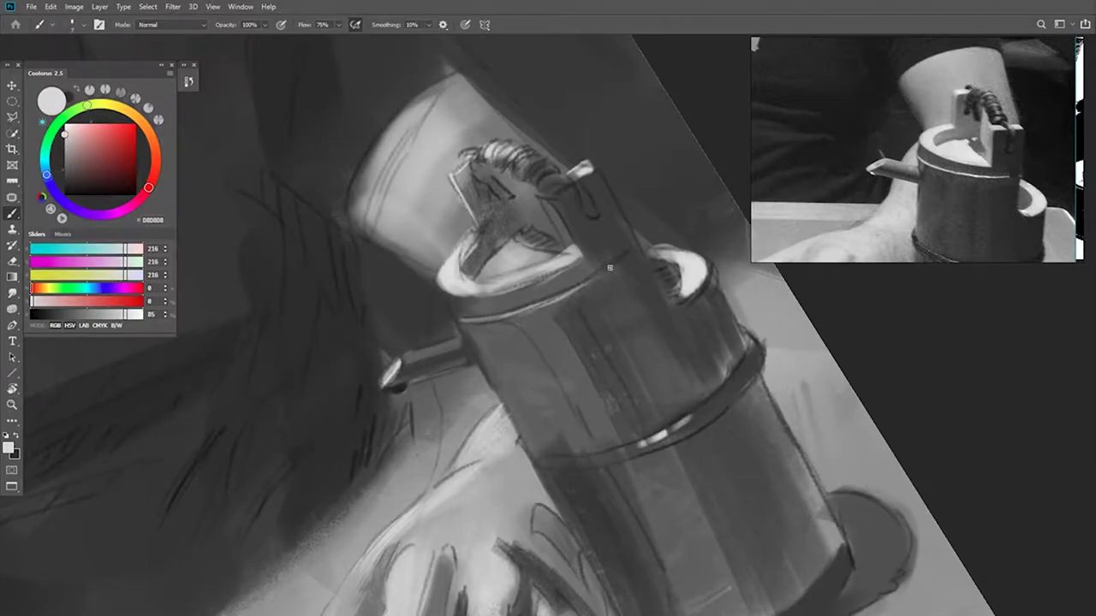
scroll(663, 365, "down", 5)
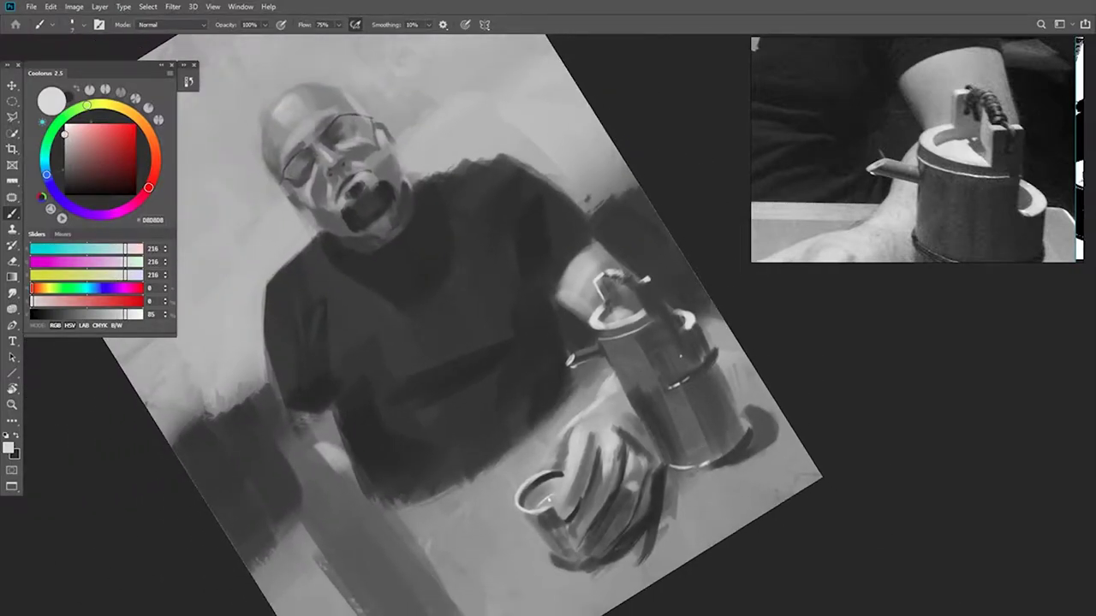
Step: Refine the dark values around the spout and its tip with sampled #424242
key("Escape")
left_click_drag(601, 366, 638, 366)
left_click(602, 391, "alt")
left_click_drag(543, 381, 557, 396)
left_click_drag(621, 413, 569, 460)
left_click(568, 460, "alt")
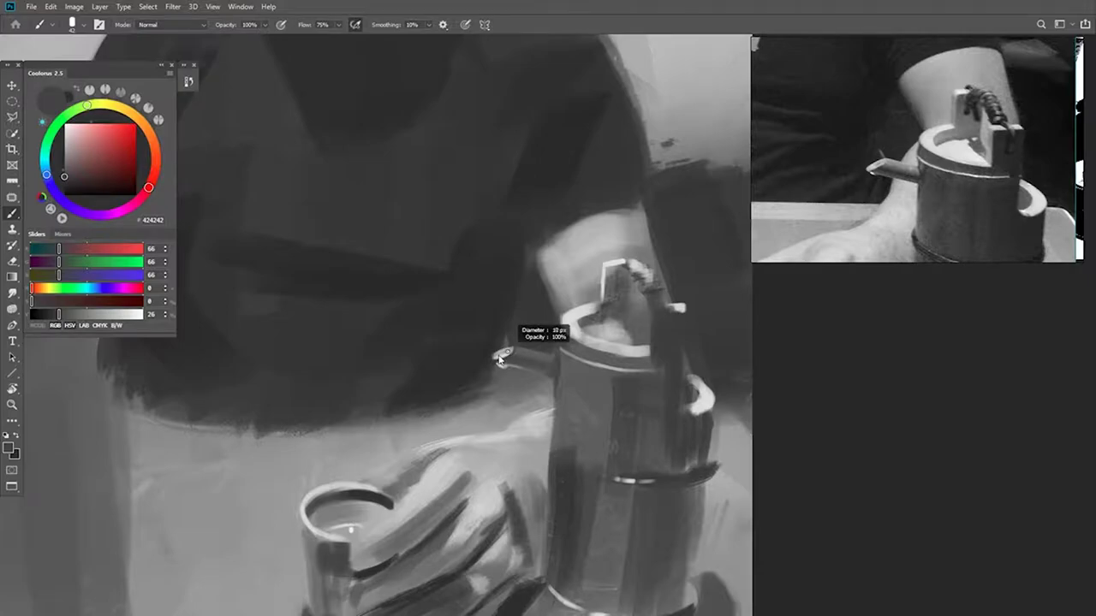
scroll(535, 333, "up", 3)
scroll(535, 333, "down", 3)
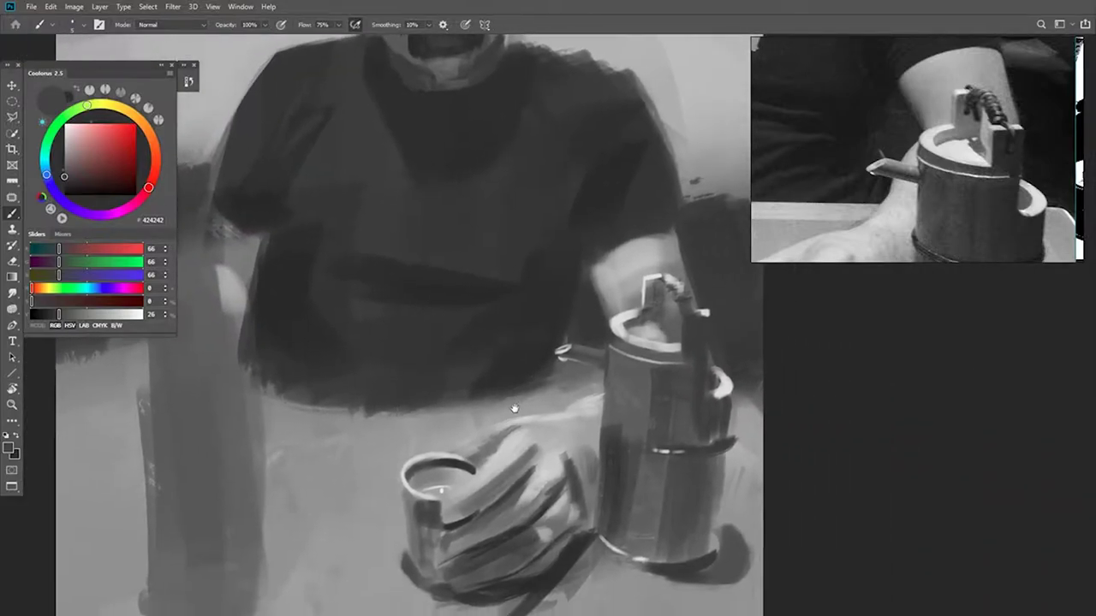
scroll(514, 403, "up", 3)
Step: Refine the canister's light lid surface with #BEBEBE and sharpen the dark shape inside the rim
left_click(518, 321, "alt")
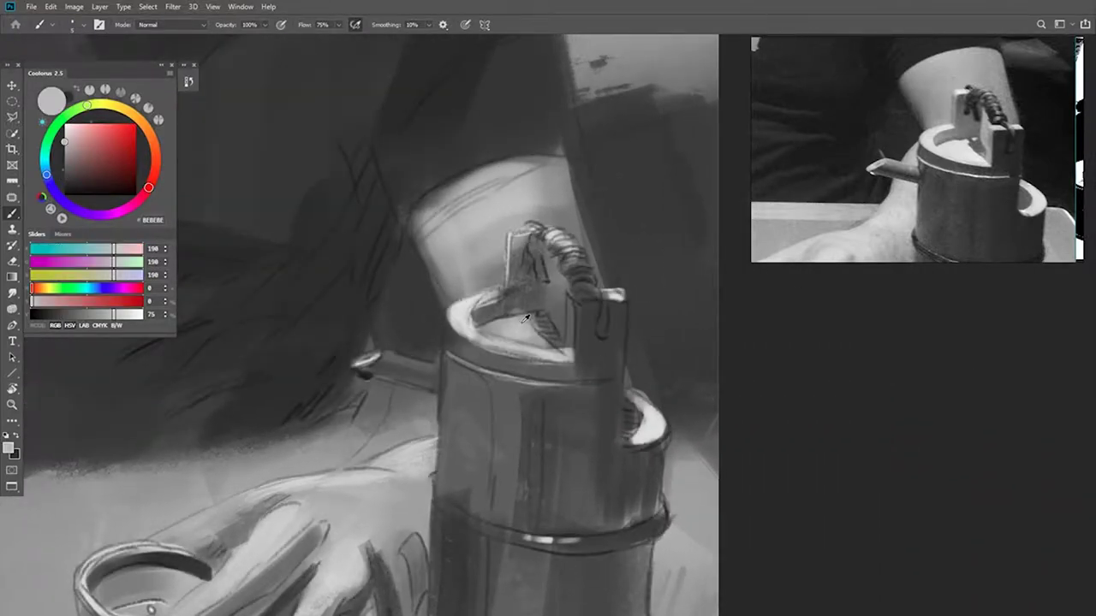
mouse_move(492, 329)
left_mouse_down()
mouse_move(559, 347)
mouse_move(535, 325)
left_mouse_up()
left_click(555, 316, "alt")
left_click(524, 319, "alt")
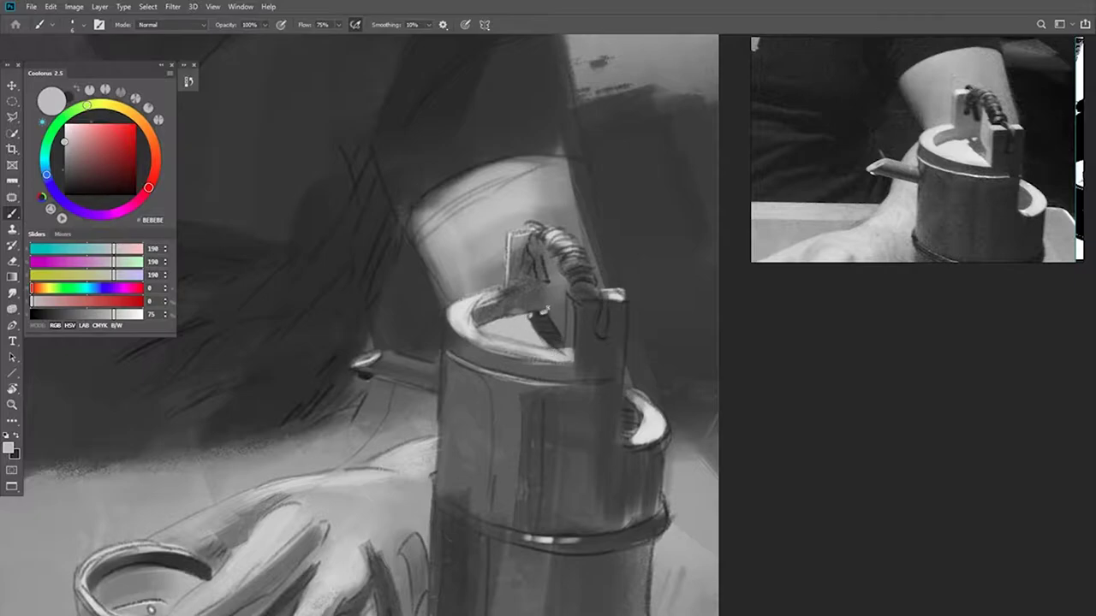
left_click(541, 315, "alt")
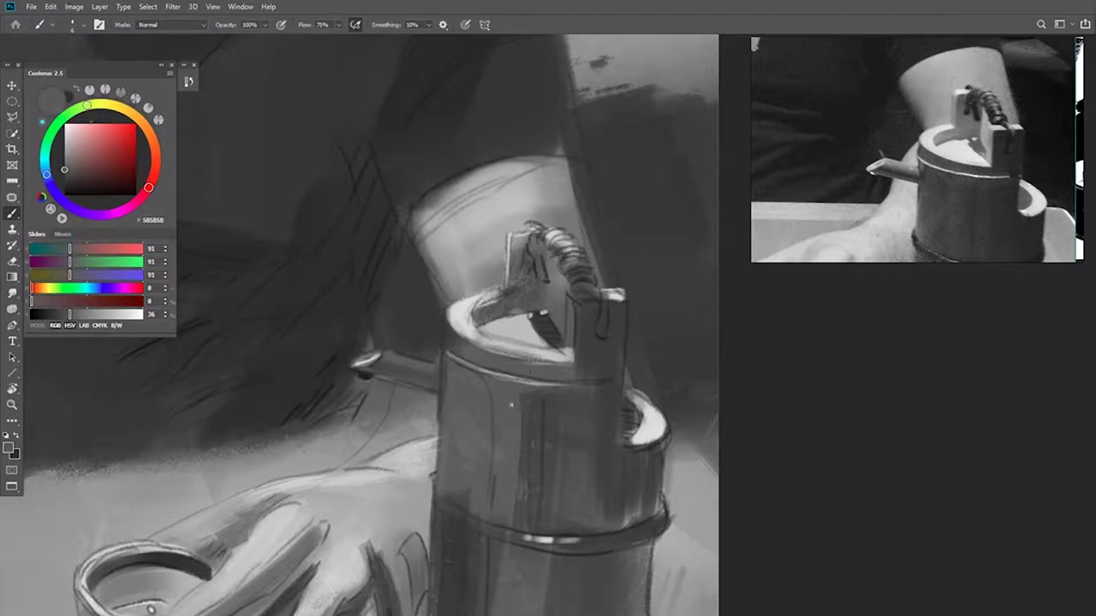
Step: Paint a #D6D6D6 highlight down the edge of the handle's front upright
left_click(617, 295, "alt")
left_click_drag(572, 298, 572, 351)
mouse_move(572, 300)
left_mouse_down()
mouse_move(572, 363)
mouse_move(569, 351)
left_mouse_up()
mouse_move(602, 383)
left_mouse_down()
mouse_move(548, 343)
mouse_move(512, 341)
left_mouse_up()
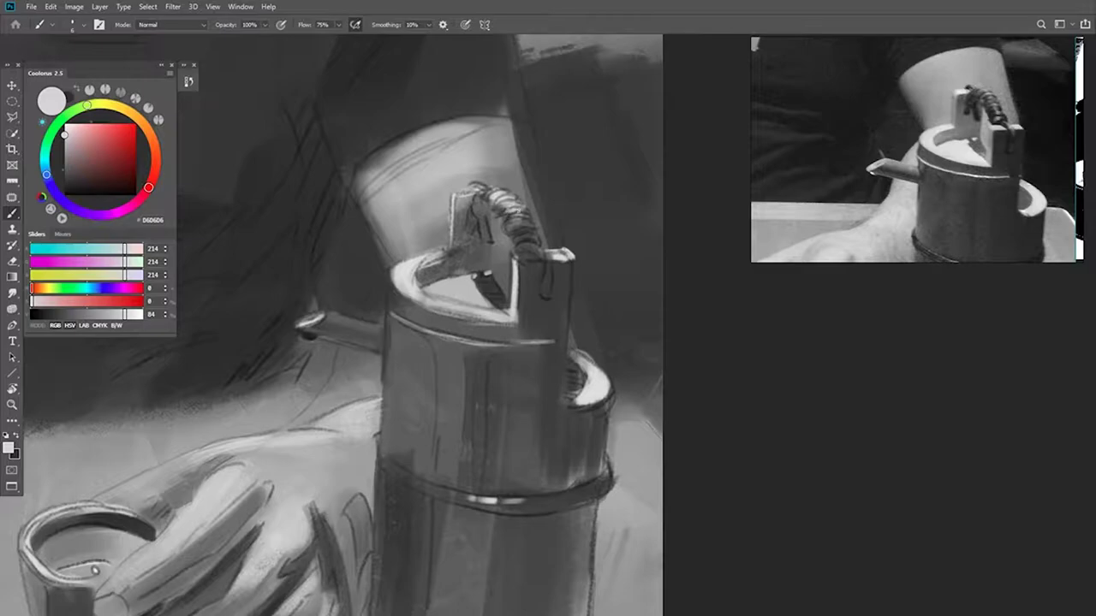
Step: Deepen the handle's wrapped cord and the edge of the canister's middle band with #2E2E2E
left_click(486, 279, "alt")
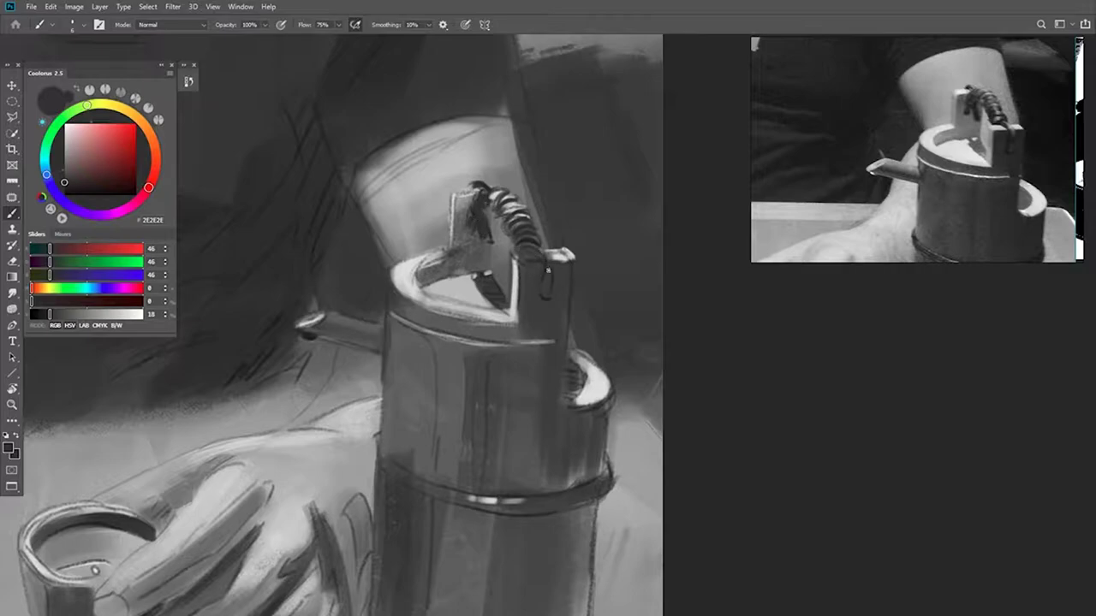
left_click_drag(551, 364, 560, 215)
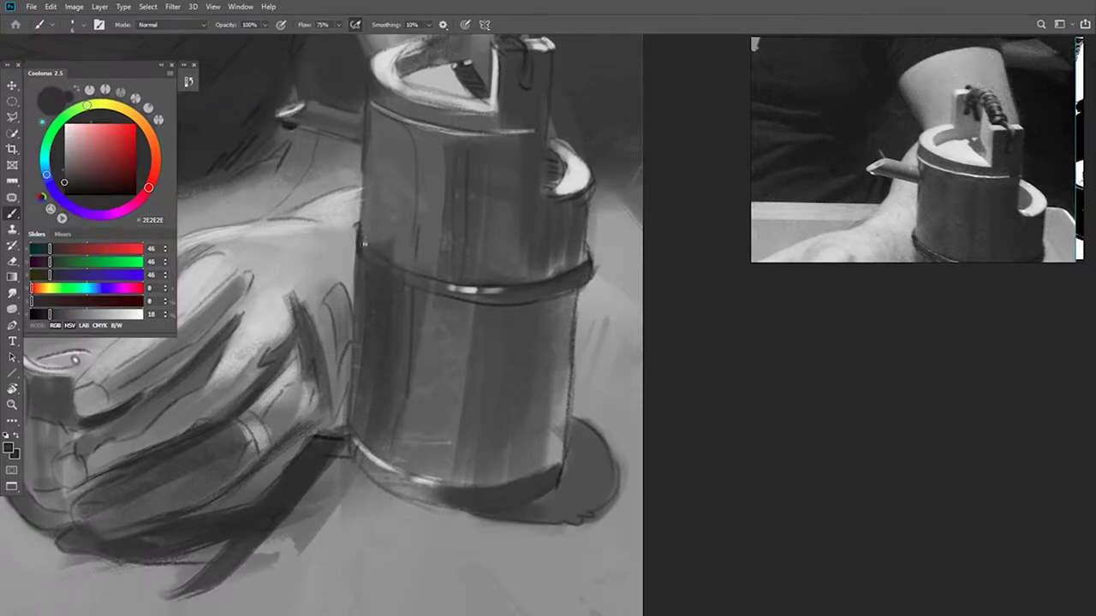
left_click_drag(529, 452, 540, 368)
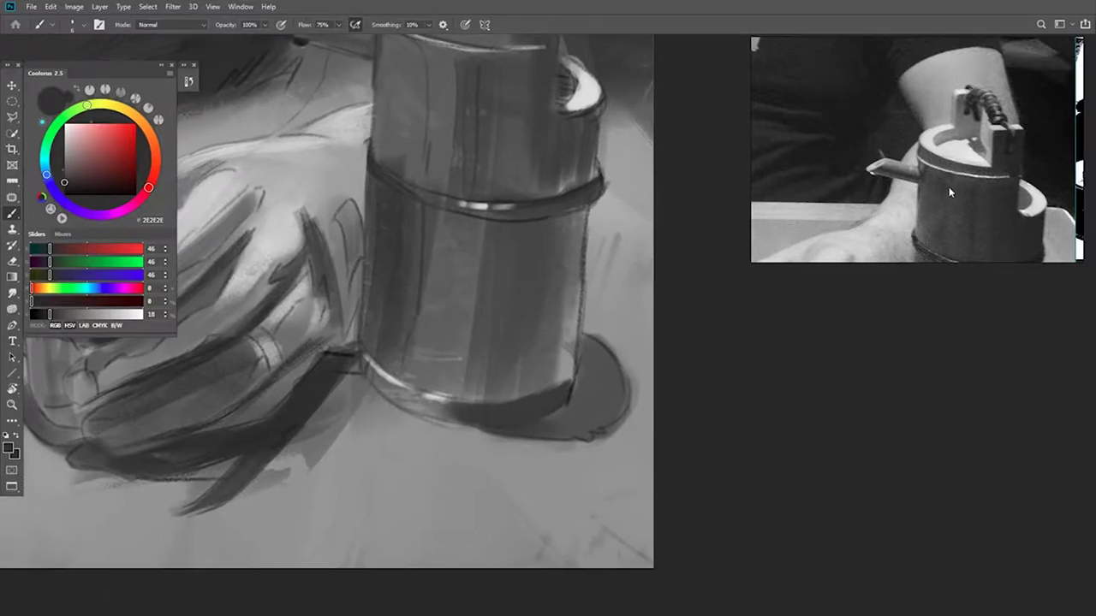
Step: Darken the canister's base band with #2E2E2E and lighten the far edge of its lower body with #949494
left_click_drag(951, 191, 924, 50)
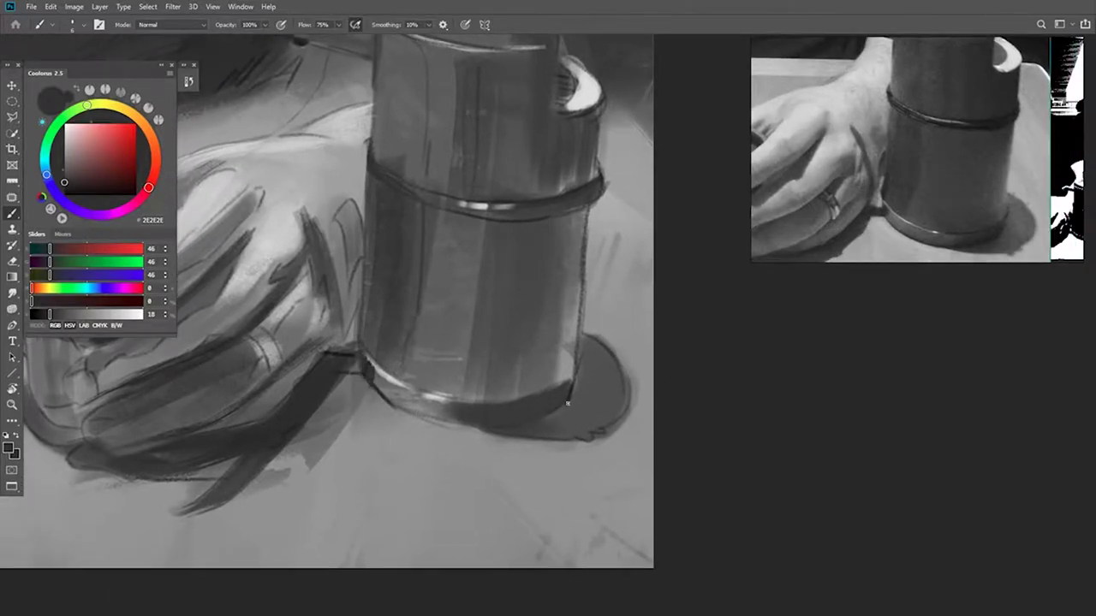
left_click_drag(566, 402, 435, 416)
left_click_drag(575, 375, 476, 403)
left_click(570, 353, "alt")
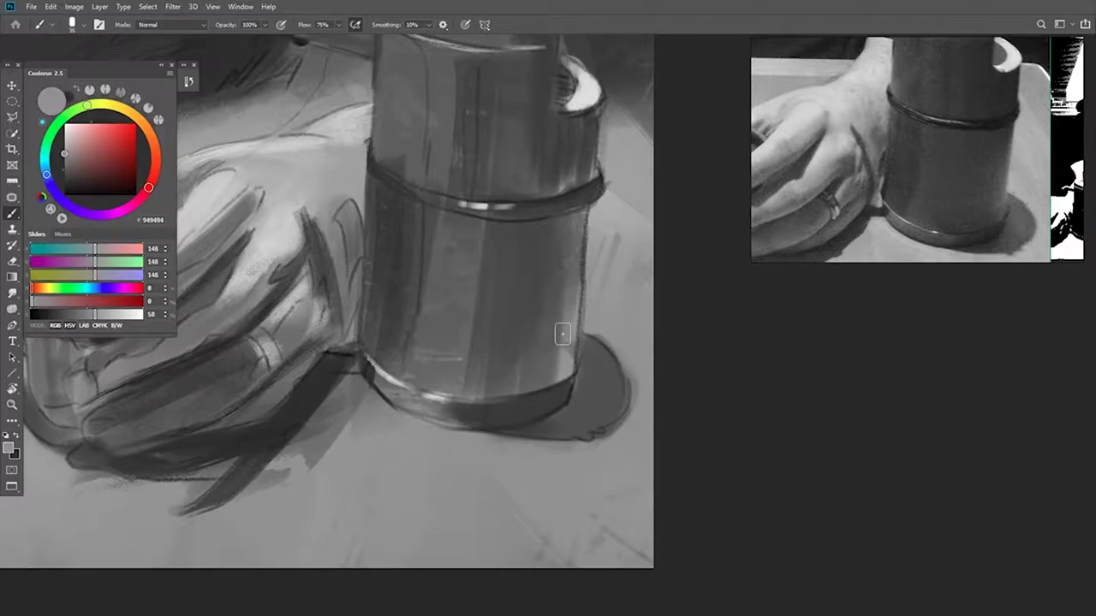
left_click_drag(567, 360, 579, 233)
Step: Examine the bottle and surrounding table objects in the greyscale and black-and-white reference images
left_click_drag(652, 382, 601, 398)
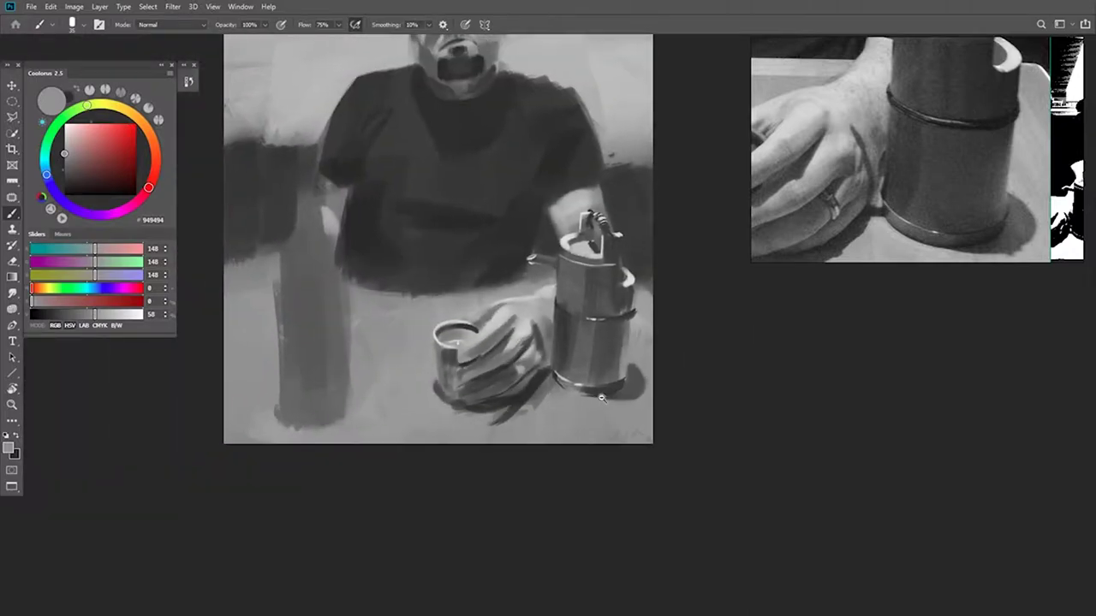
mouse_move(605, 339)
left_mouse_down()
mouse_move(599, 357)
mouse_move(647, 433)
left_mouse_up()
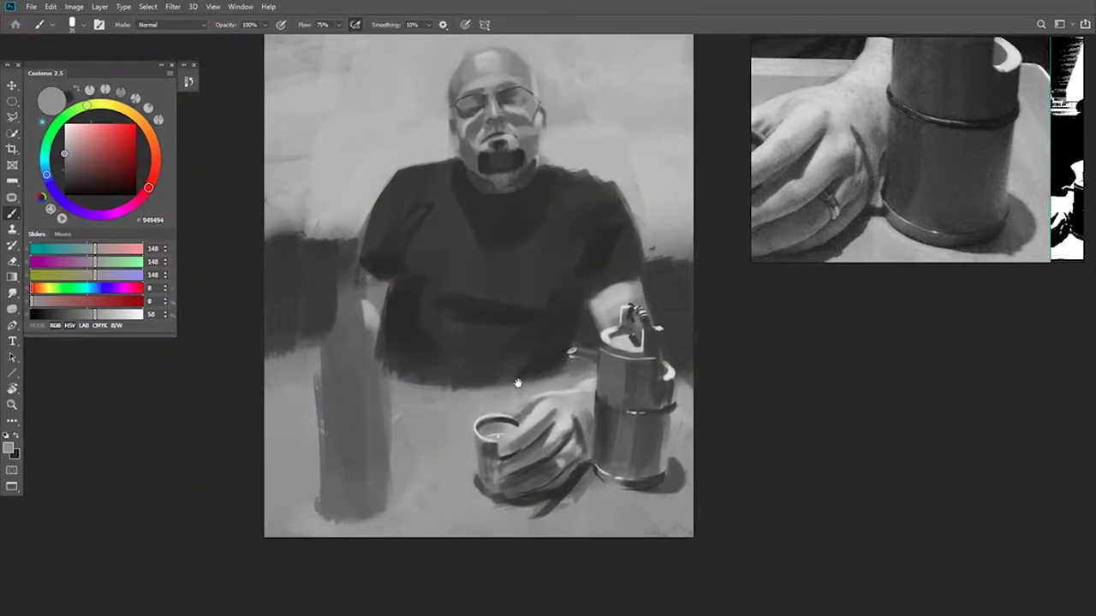
left_click_drag(507, 389, 603, 372)
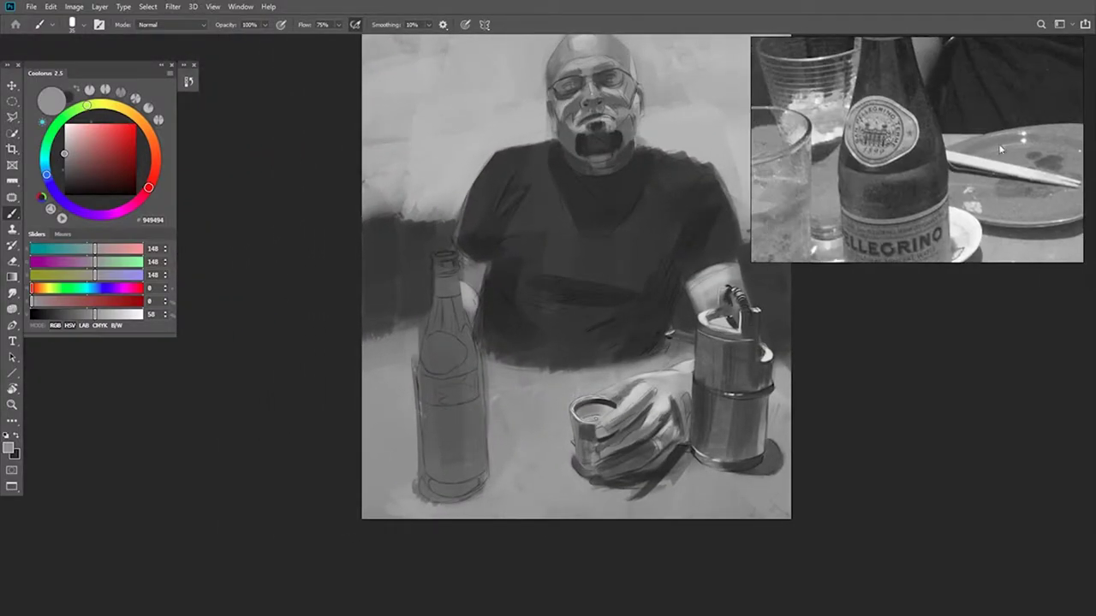
scroll(937, 191, "down", 3)
mouse_move(959, 222)
left_mouse_down()
mouse_move(879, 154)
mouse_move(919, 167)
left_mouse_up()
scroll(879, 154, "down", 1)
left_click_drag(470, 419, 441, 402)
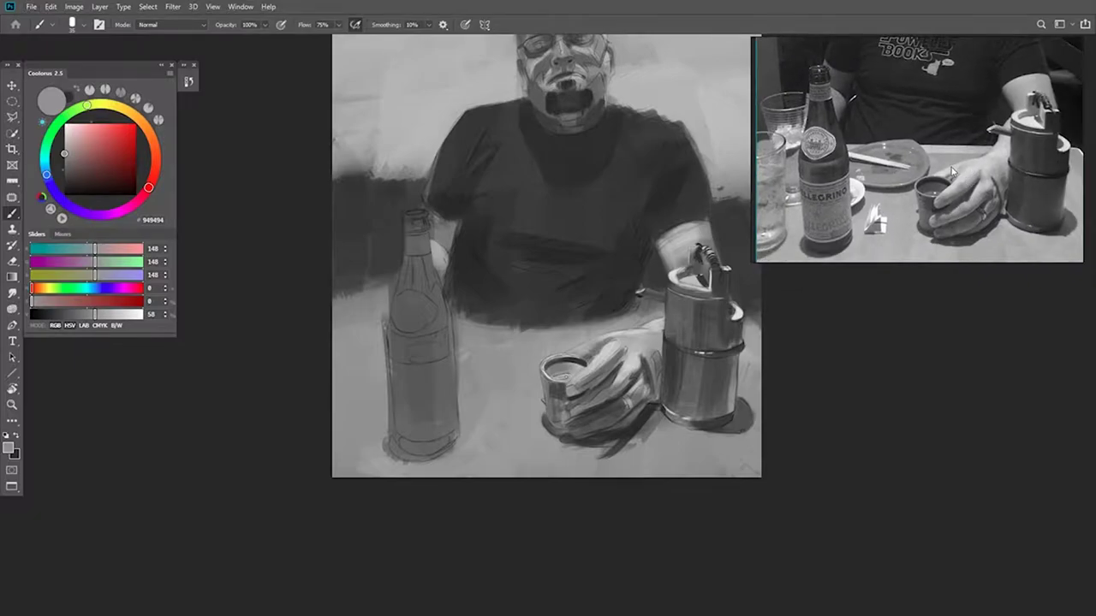
scroll(736, 161, "down", 1)
scroll(826, 151, "down", 5)
scroll(962, 158, "down", 1)
scroll(940, 191, "up", 4)
scroll(1016, 190, "up", 4)
scroll(1008, 187, "down", 4)
scroll(834, 197, "up", 5)
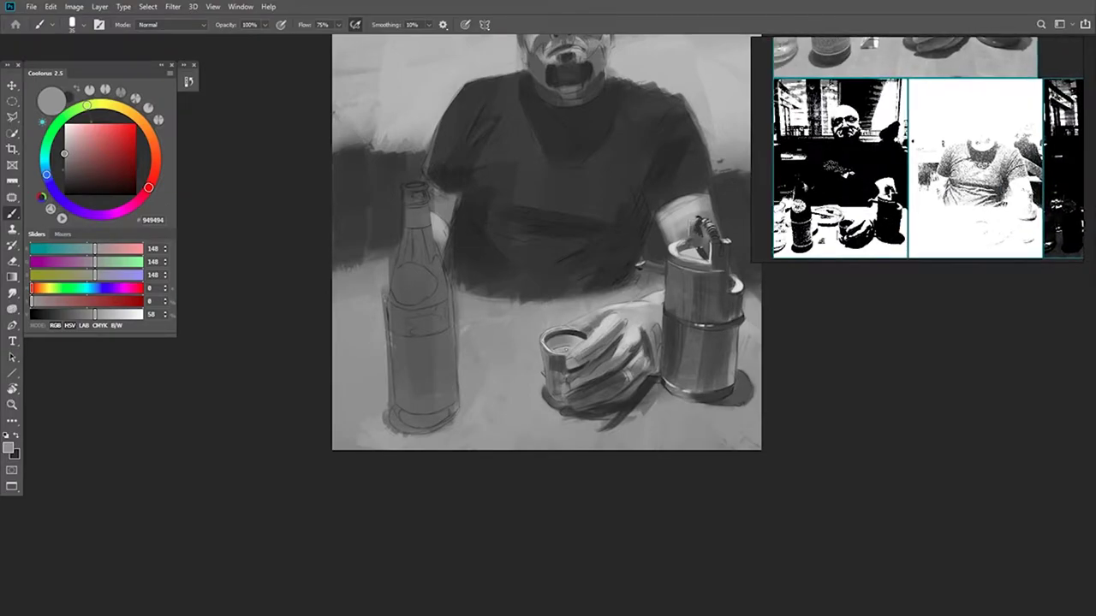
left_click_drag(821, 222, 867, 213)
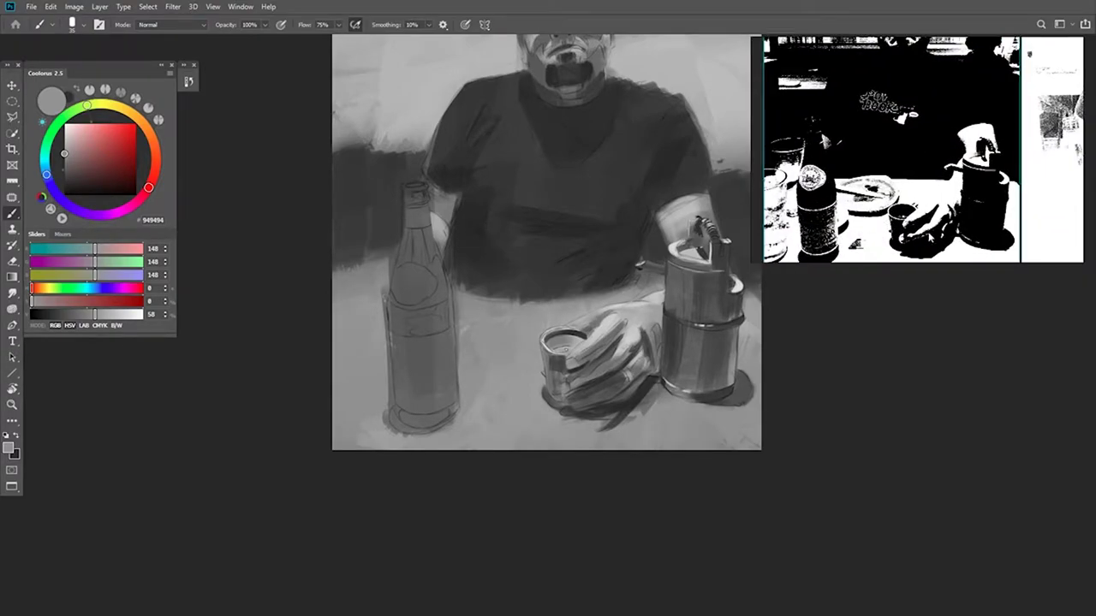
left_click_drag(935, 89, 925, 167)
scroll(976, 201, "up", 4)
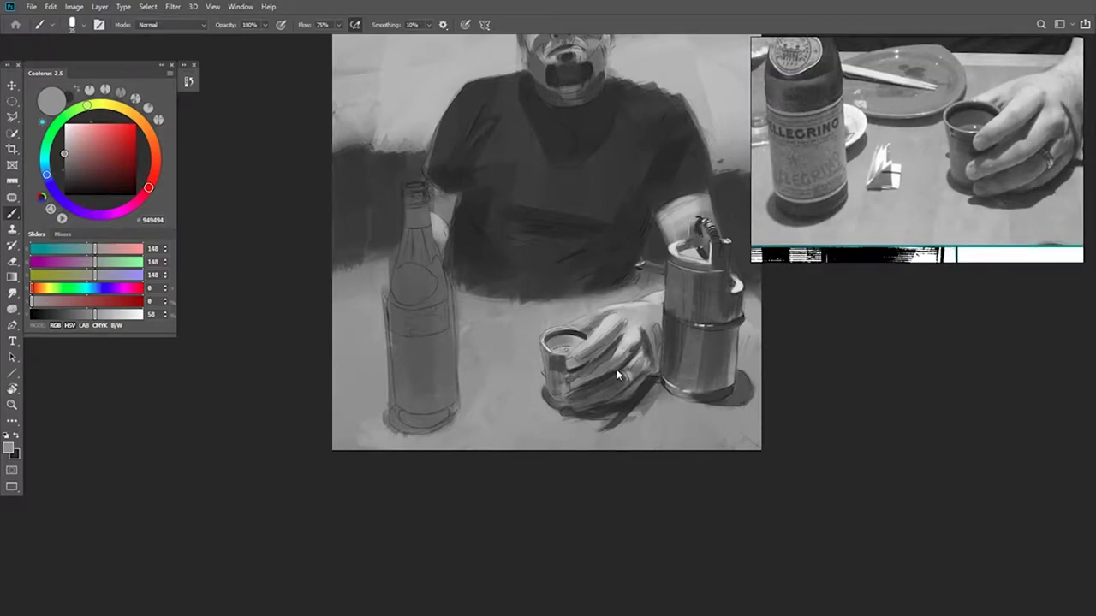
Step: Refine the fingertips and nails against the cup with sampled greys, using #B7B7B7 for the lights
left_click_drag(661, 363, 727, 361)
left_click(640, 313, "alt")
mouse_move(641, 318)
left_mouse_down()
mouse_move(600, 357)
mouse_move(519, 400)
mouse_move(591, 399)
left_mouse_up()
right_click(593, 388, "alt")
mouse_move(531, 423)
left_mouse_down()
mouse_move(642, 366)
mouse_move(691, 318)
mouse_move(575, 401)
left_mouse_up()
left_click_drag(505, 428, 585, 393)
left_click(506, 433, "alt")
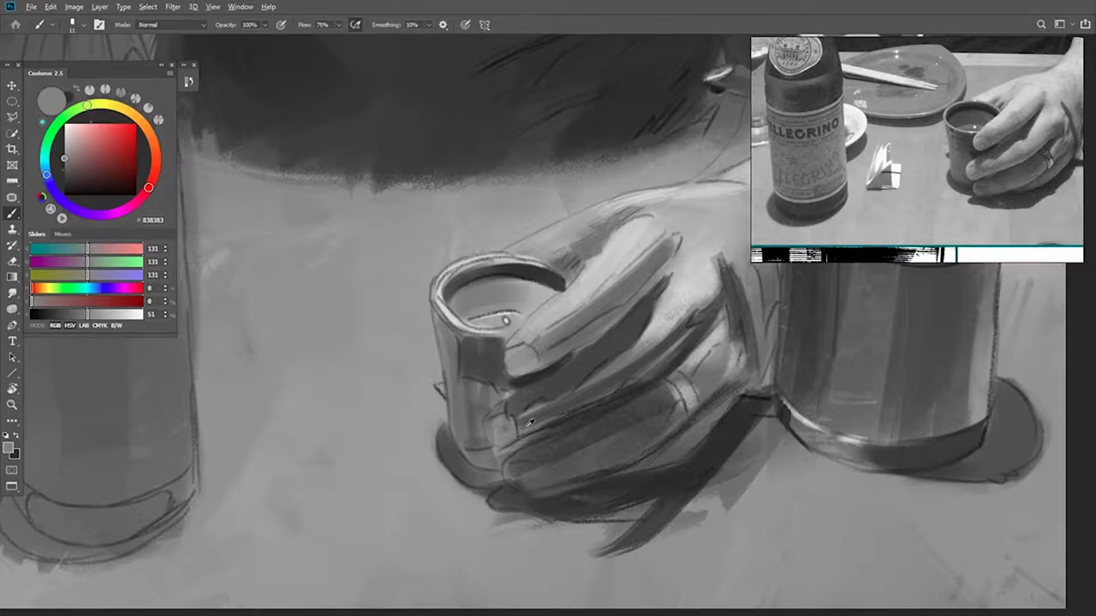
left_click(488, 438, "alt")
left_click(491, 425, "alt")
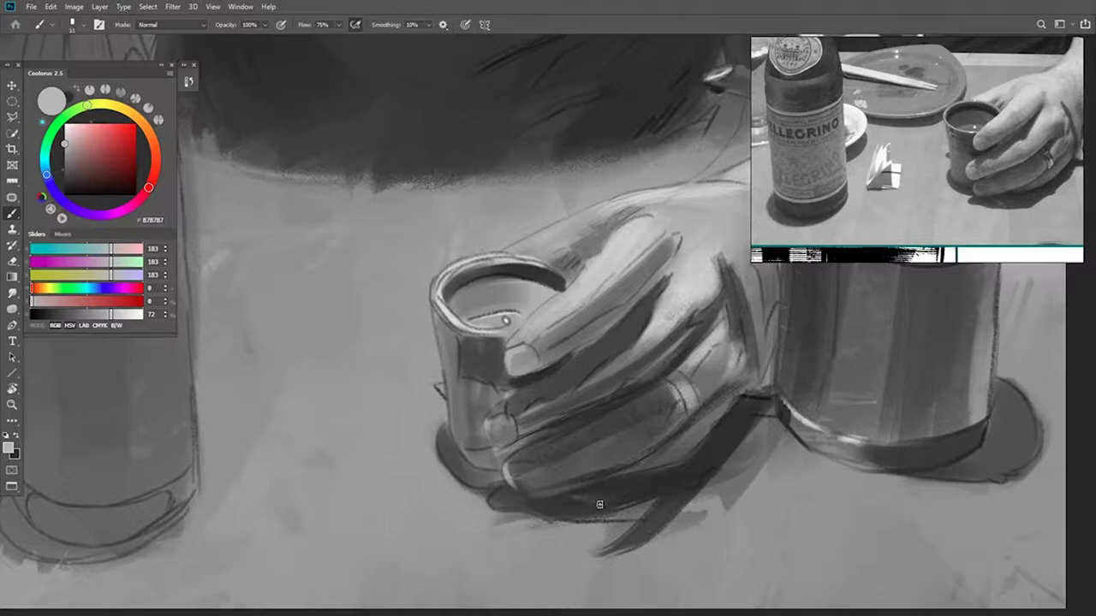
Step: Enlarge the brush and paint table grey #929292 over the stray shadow strokes below the hand
left_click(475, 499, "alt")
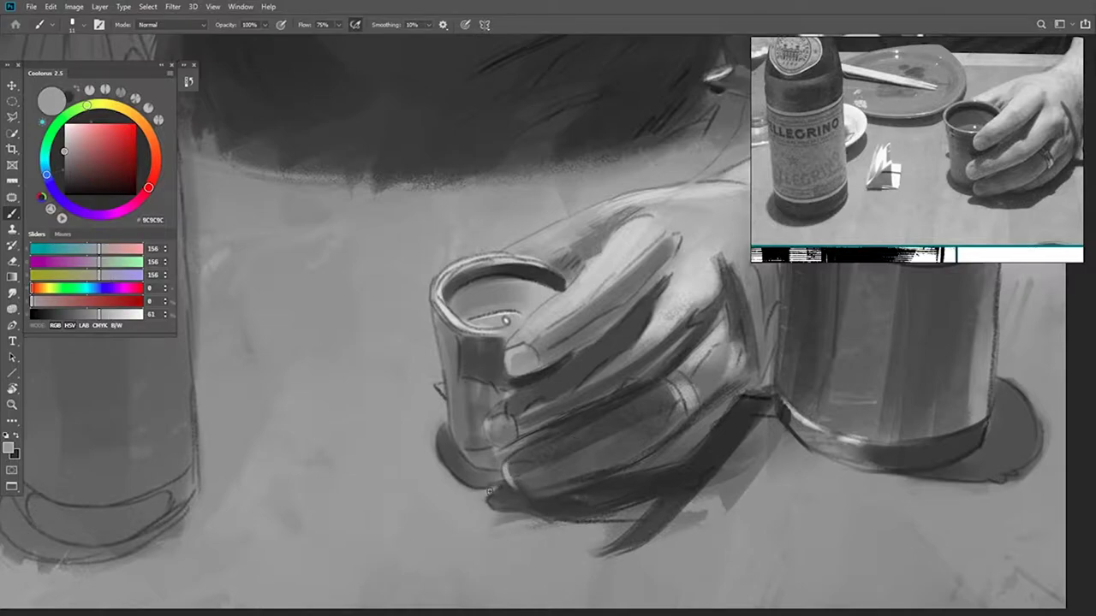
mouse_move(667, 547)
left_mouse_down()
mouse_move(671, 502)
mouse_move(722, 491)
mouse_move(779, 433)
left_mouse_up()
key("bracketright")
key("bracketright")
key("bracketright")
key("bracketright")
key("bracketright")
key("bracketright")
key("bracketright")
key("bracketright")
key("bracketright")
left_click(712, 516, "alt")
mouse_move(638, 509)
left_mouse_down()
mouse_move(709, 464)
mouse_move(628, 468)
left_mouse_up()
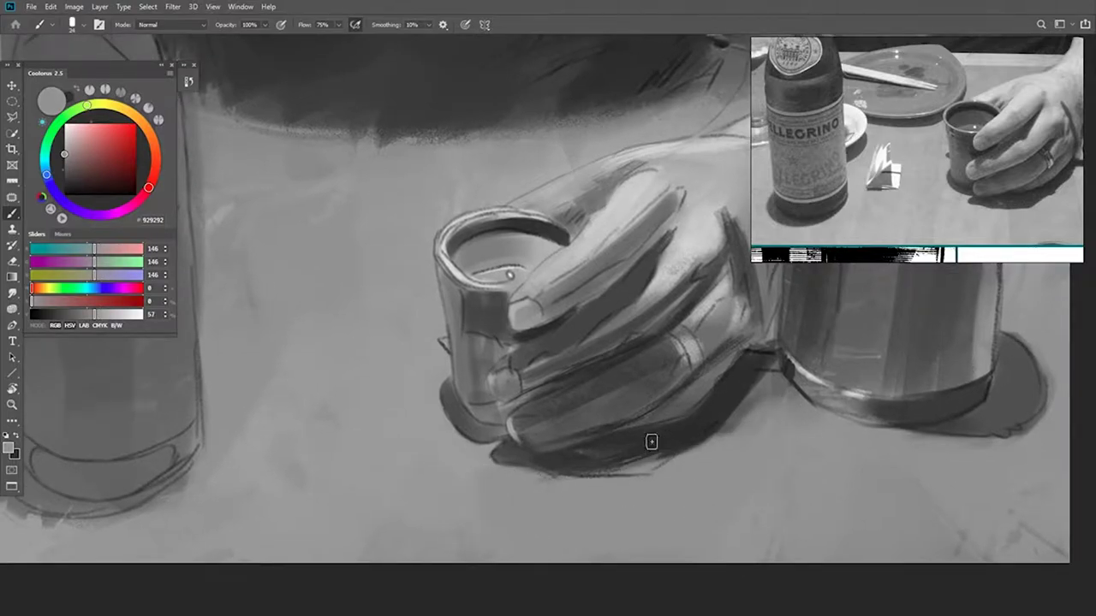
Step: Solidify the cast shadow under the hand and the dark gap beside the canister with #252525
left_click(655, 449, "alt")
left_click_drag(645, 462, 631, 452)
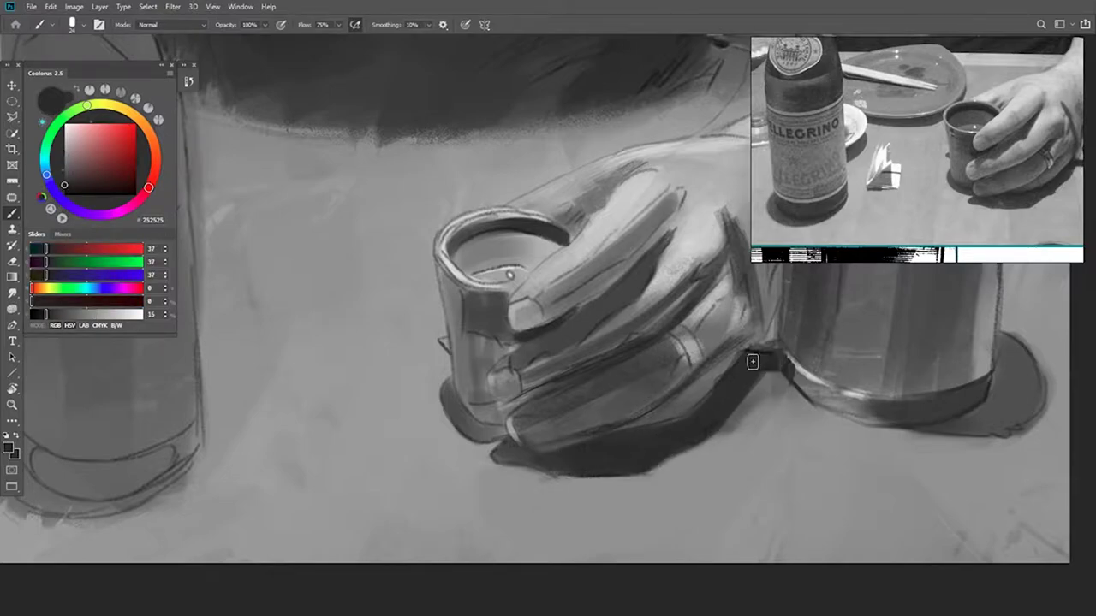
mouse_move(765, 362)
left_mouse_down()
mouse_move(648, 384)
mouse_move(636, 289)
mouse_move(665, 388)
left_mouse_up()
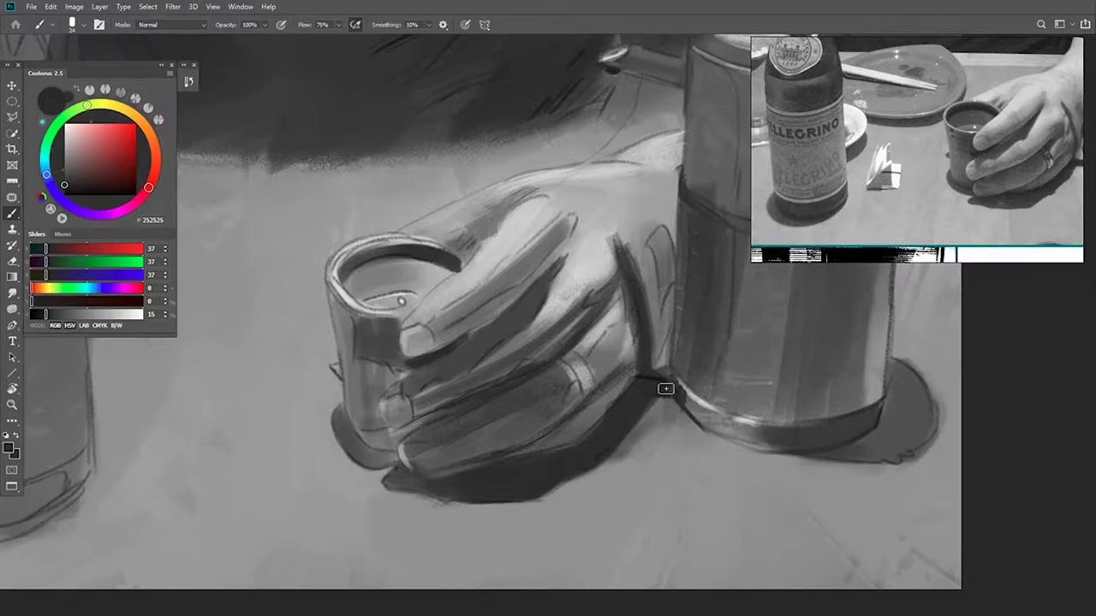
scroll(665, 388, "down", 3)
left_click_drag(594, 425, 700, 362)
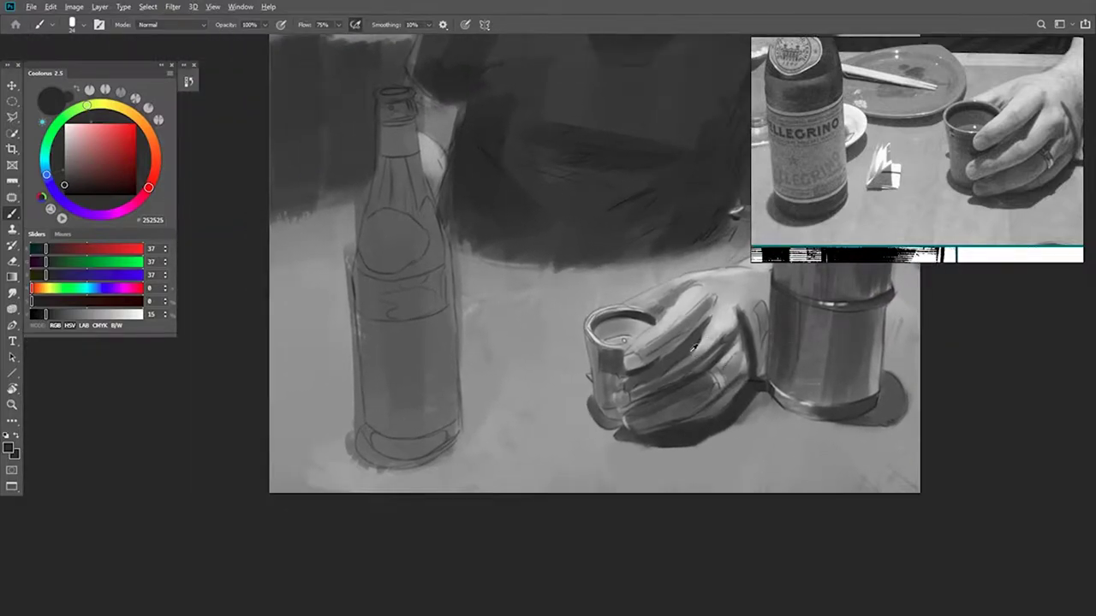
Step: Block in the bottle's main label, round label and neck label with flat #717171
left_click(687, 358, "alt")
mouse_move(393, 314)
left_mouse_down()
mouse_move(451, 332)
mouse_move(477, 369)
mouse_move(451, 361)
mouse_move(438, 446)
mouse_move(443, 358)
mouse_move(493, 334)
mouse_move(504, 420)
mouse_move(440, 374)
left_mouse_up()
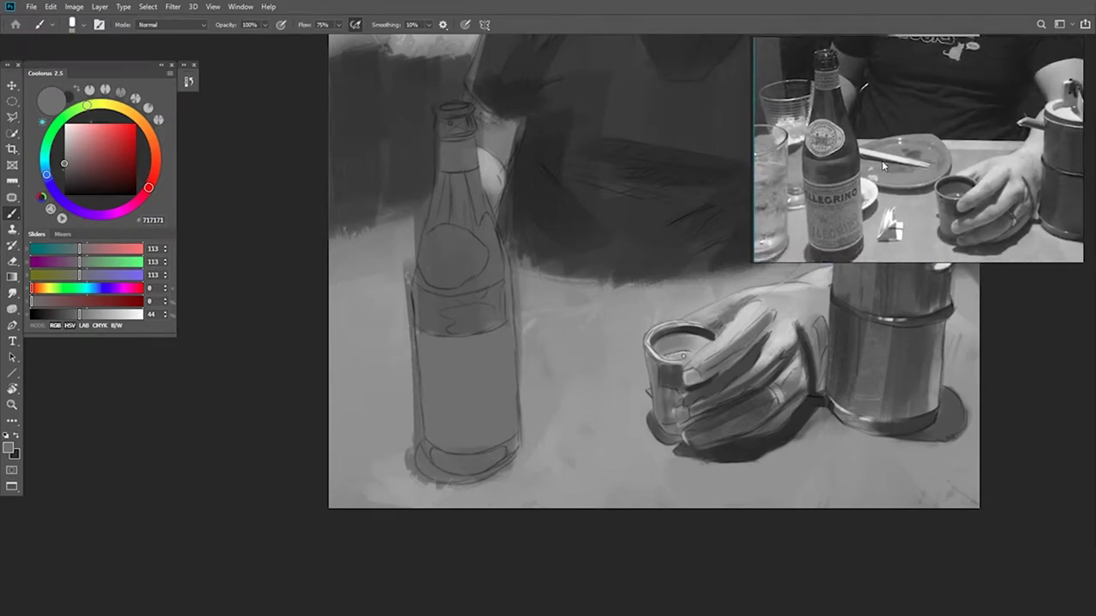
mouse_move(462, 257)
left_mouse_down()
mouse_move(432, 255)
mouse_move(471, 259)
mouse_move(452, 265)
left_mouse_up()
left_click_drag(466, 158, 443, 154)
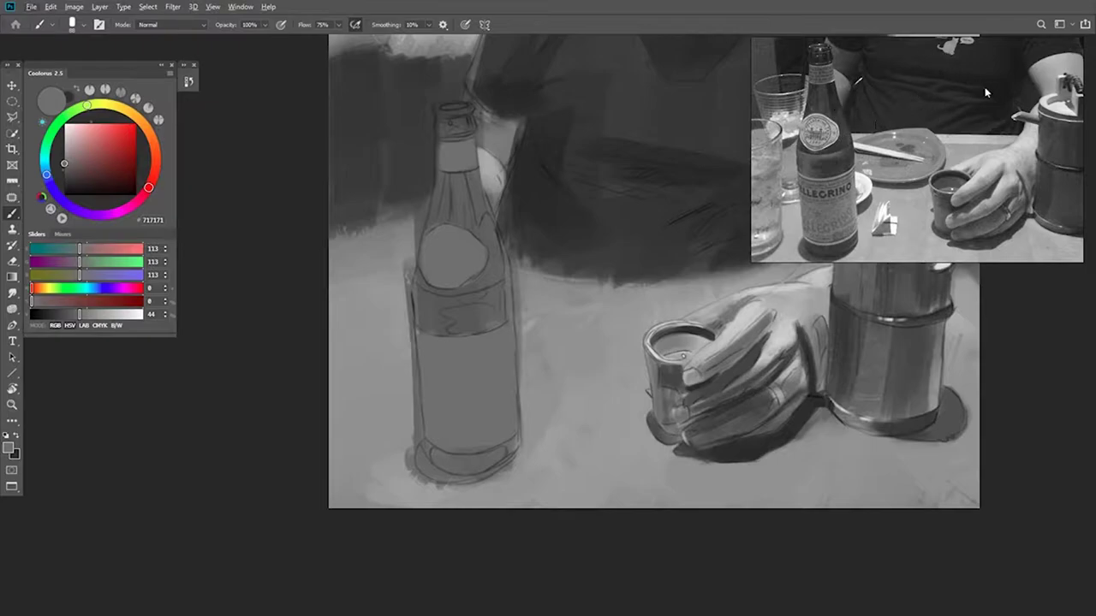
Step: Paint #242424 dark glass down the bottle's neck and beneath the round label, changing to another brush preset
left_click(557, 173, "alt")
left_click_drag(481, 182, 488, 214)
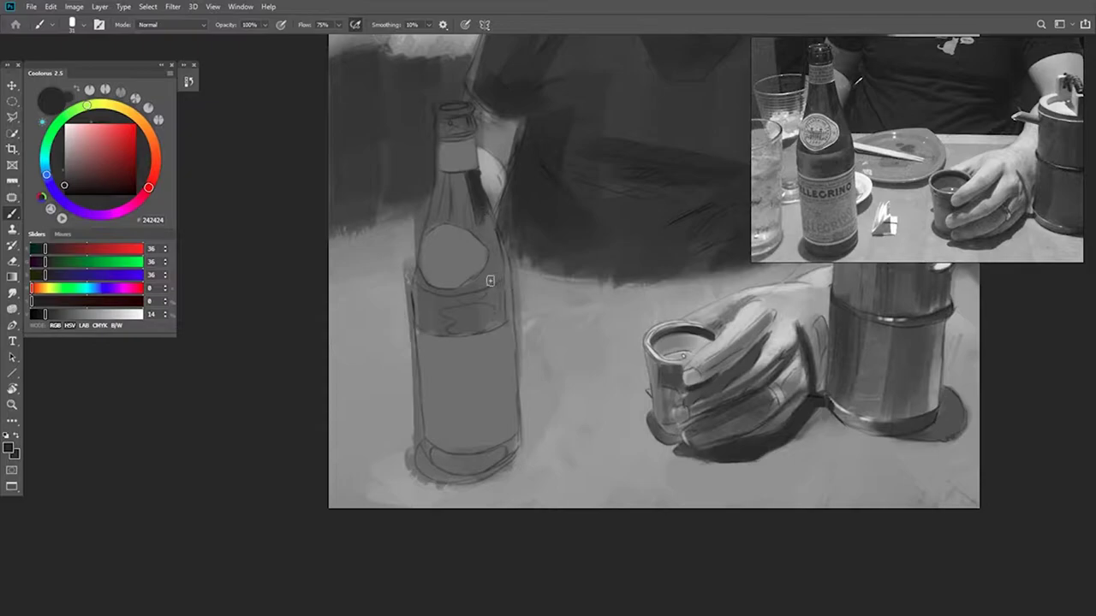
right_click(489, 280)
left_click(664, 418)
left_click(457, 343)
mouse_move(481, 281)
left_mouse_down()
mouse_move(446, 298)
mouse_move(496, 281)
left_mouse_up()
mouse_move(447, 178)
left_mouse_down()
mouse_move(433, 221)
mouse_move(442, 212)
left_mouse_up()
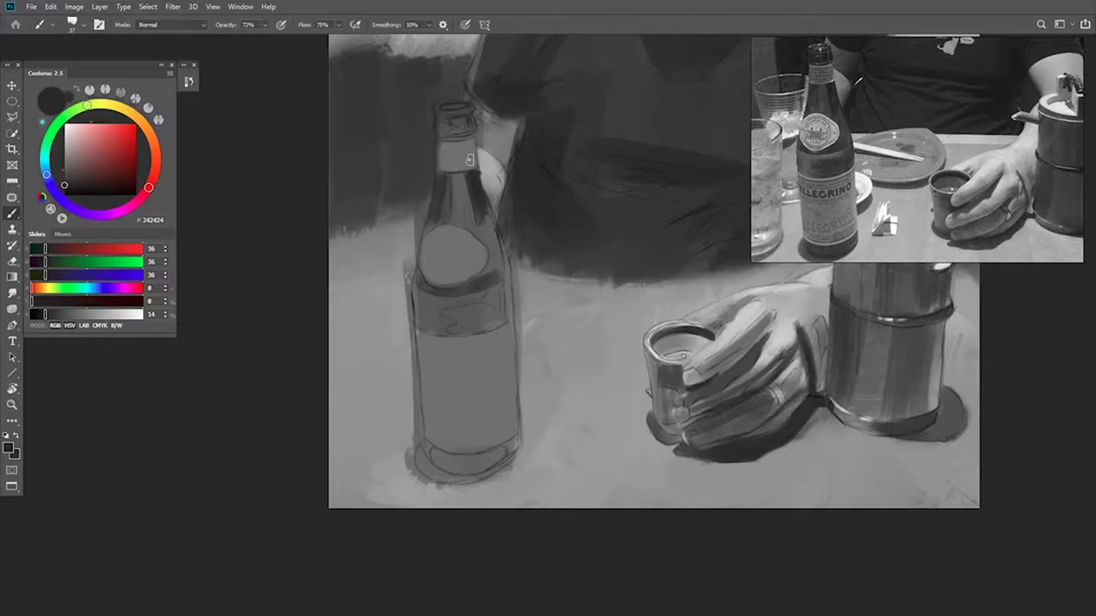
Step: Darken the bottle's cap and the ring of shadow around its base with #242424
mouse_move(471, 125)
left_mouse_down()
mouse_move(436, 119)
mouse_move(462, 119)
mouse_move(447, 112)
mouse_move(459, 109)
mouse_move(461, 143)
left_mouse_up()
left_click_drag(483, 412, 496, 368)
mouse_move(430, 377)
left_mouse_down()
mouse_move(436, 405)
mouse_move(512, 392)
mouse_move(442, 415)
mouse_move(448, 396)
mouse_move(473, 405)
mouse_move(458, 410)
mouse_move(506, 398)
mouse_move(473, 413)
mouse_move(412, 376)
mouse_move(427, 409)
mouse_move(463, 427)
left_mouse_up()
Step: Clean up the background along both sides of the bottle with sampled greys, including #8C8C8C
left_click(409, 374, "alt")
left_click(410, 166, "alt")
mouse_move(413, 210)
left_mouse_down()
mouse_move(423, 144)
mouse_move(419, 182)
left_mouse_up()
left_click_drag(415, 200, 420, 375)
left_click(522, 218, "alt")
left_click_drag(500, 193, 477, 265)
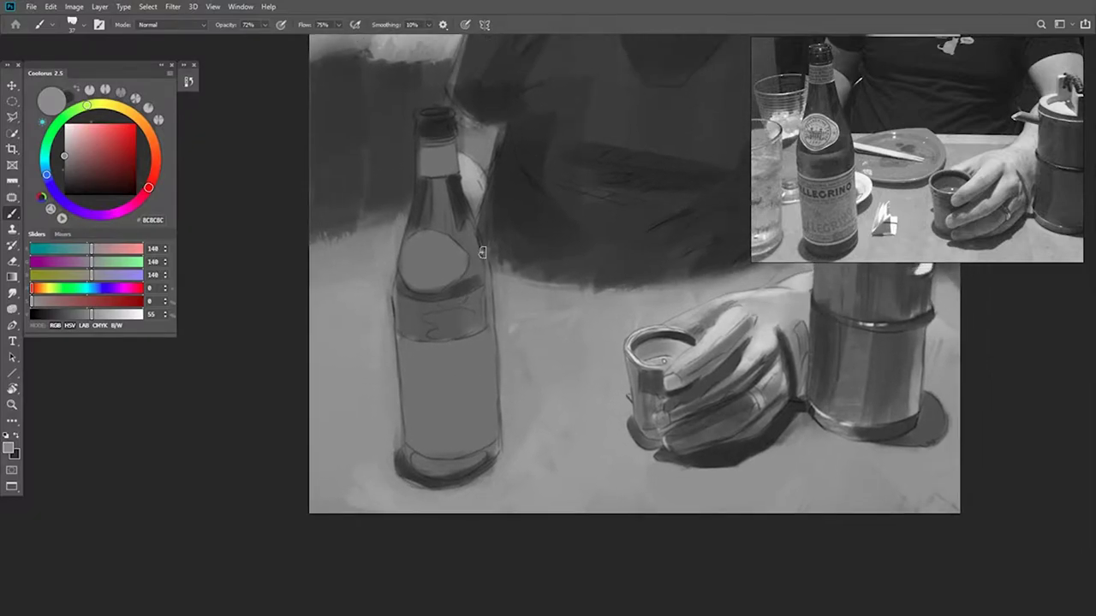
Step: Refine the edge of the bottle's shoulder on the side facing the hand with sampled #717171
left_click(463, 198, "alt")
key("r")
mouse_move(555, 224)
left_mouse_down()
mouse_move(503, 179)
mouse_move(441, 398)
left_mouse_up()
left_click_drag(587, 391, 591, 329)
mouse_move(586, 328)
left_mouse_down()
mouse_move(625, 297)
mouse_move(532, 336)
mouse_move(453, 447)
left_mouse_up()
key("b")
left_click_drag(536, 345, 604, 274)
left_click(607, 268, "alt")
left_click_drag(569, 306, 579, 305)
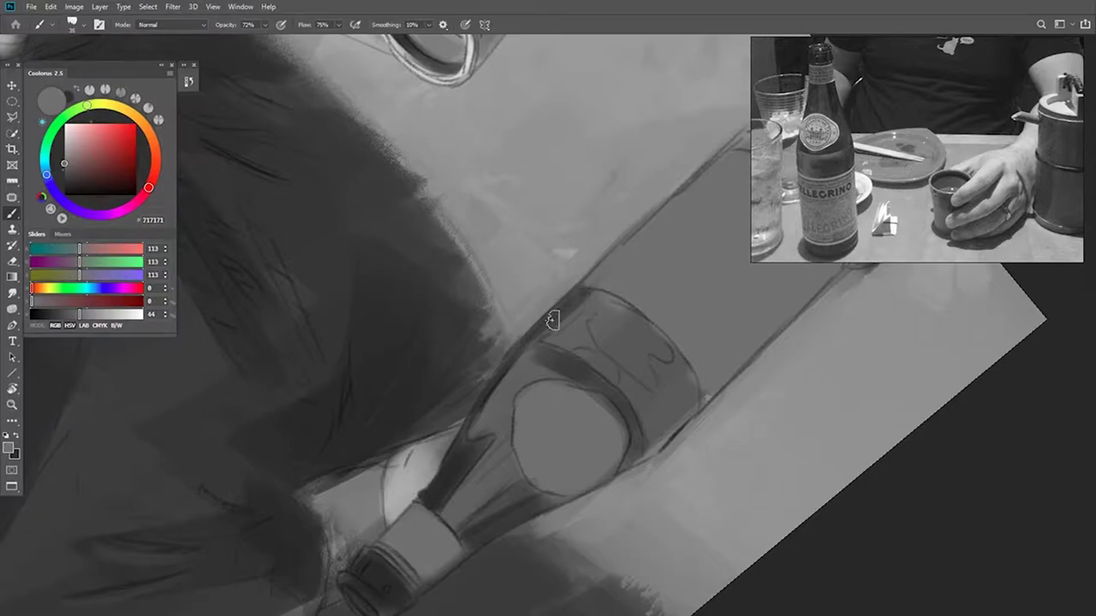
Step: Tighten both side contours of the bottle against the background, using #393939 beside the dark shirt
key("Escape")
left_click_drag(551, 245, 549, 279)
key("ctrl+")
mouse_move(661, 388)
left_mouse_down()
mouse_move(627, 390)
mouse_move(641, 393)
mouse_move(549, 313)
left_mouse_up()
key("ctrl+")
left_click_drag(539, 315, 558, 315)
left_click(558, 315, "alt")
left_click_drag(526, 279, 534, 462)
left_click_drag(332, 330, 339, 514)
left_click_drag(545, 220, 550, 413)
left_click(544, 334, "alt")
left_click_drag(523, 359, 543, 365)
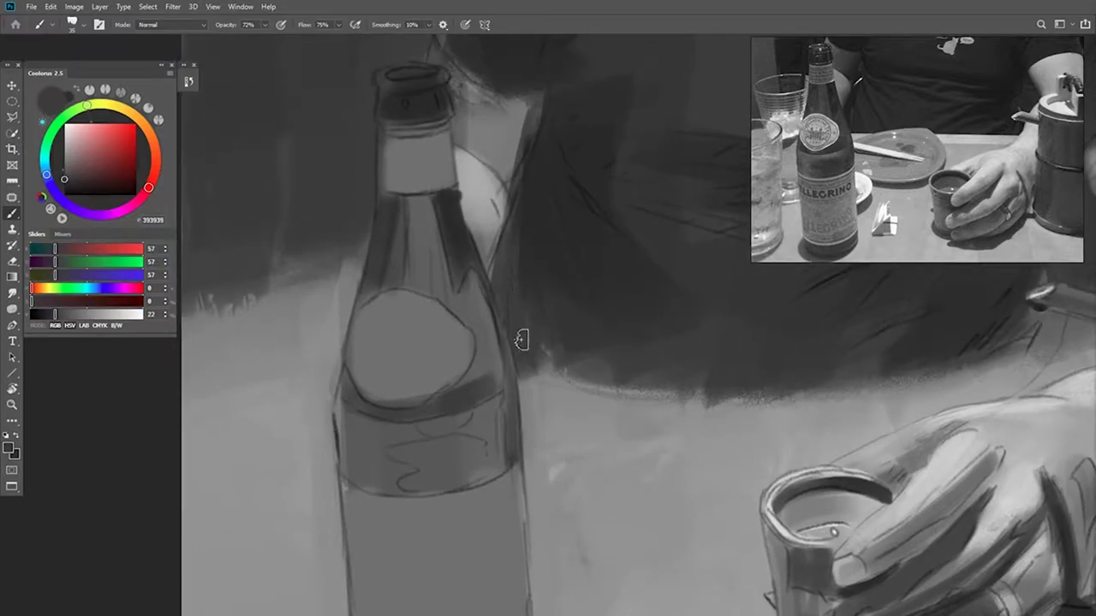
Step: Refine the dark glass shape along the bottle's neck and the values directly behind it
left_click(477, 188, "alt")
left_click_drag(463, 181, 502, 284)
left_click(451, 199, "alt")
left_click(477, 323, "alt")
left_click_drag(492, 214, 476, 219)
Step: Change the brush preset and add #D1D1D1 highlight lines along the upper and lower edges of the neck label
right_click(482, 217)
left_click(629, 431)
left_click(524, 207)
left_click(523, 210, "alt")
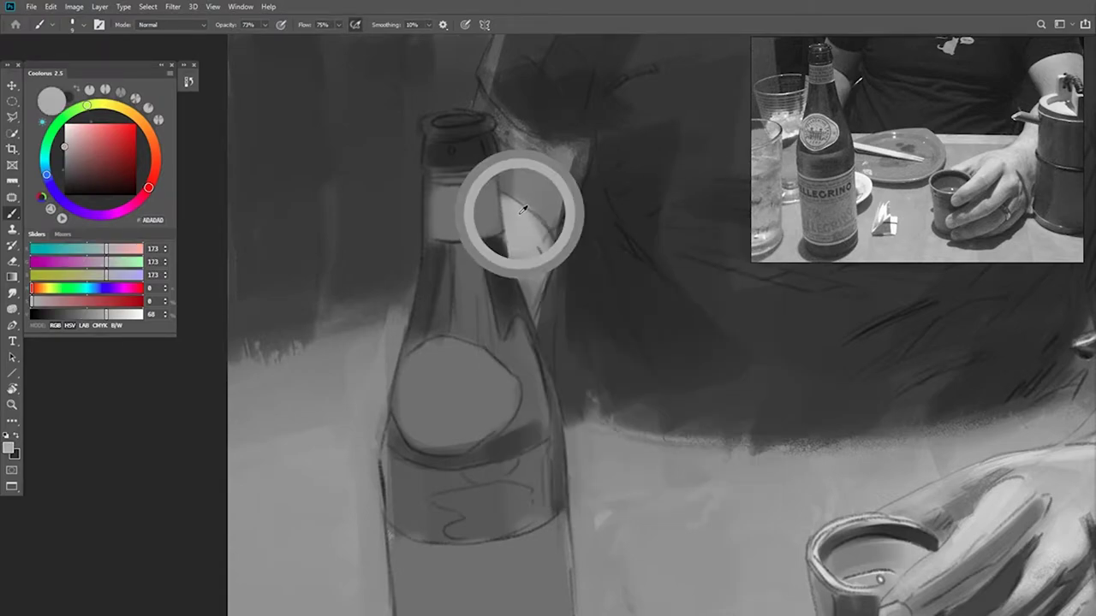
left_click_drag(109, 314, 123, 315)
left_click_drag(502, 230, 431, 237)
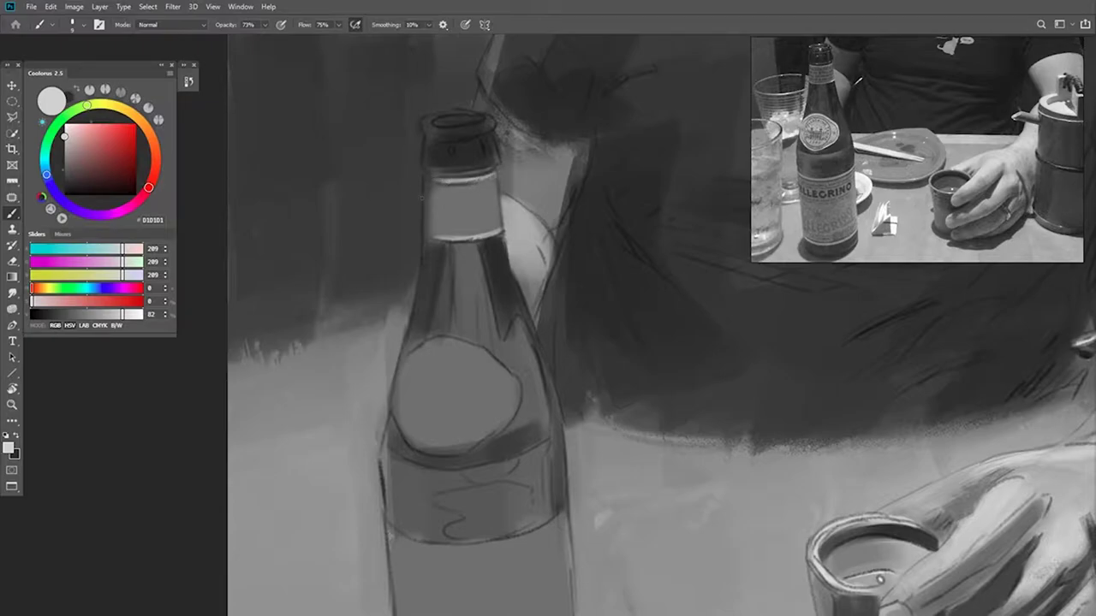
Step: Outline the bottle's round label with #D1D1D1 and lighten its centre
left_click_drag(520, 412, 498, 259)
mouse_move(467, 195)
left_mouse_down()
mouse_move(496, 248)
mouse_move(479, 272)
mouse_move(429, 297)
left_mouse_up()
left_click_drag(380, 269, 437, 296)
mouse_move(473, 188)
left_mouse_down()
mouse_move(398, 192)
mouse_move(379, 206)
left_mouse_up()
left_click_drag(424, 235, 454, 235)
mouse_move(412, 239)
left_mouse_down()
mouse_move(420, 225)
mouse_move(418, 235)
left_mouse_up()
mouse_move(476, 322)
left_mouse_down()
mouse_move(473, 225)
mouse_move(442, 239)
left_mouse_up()
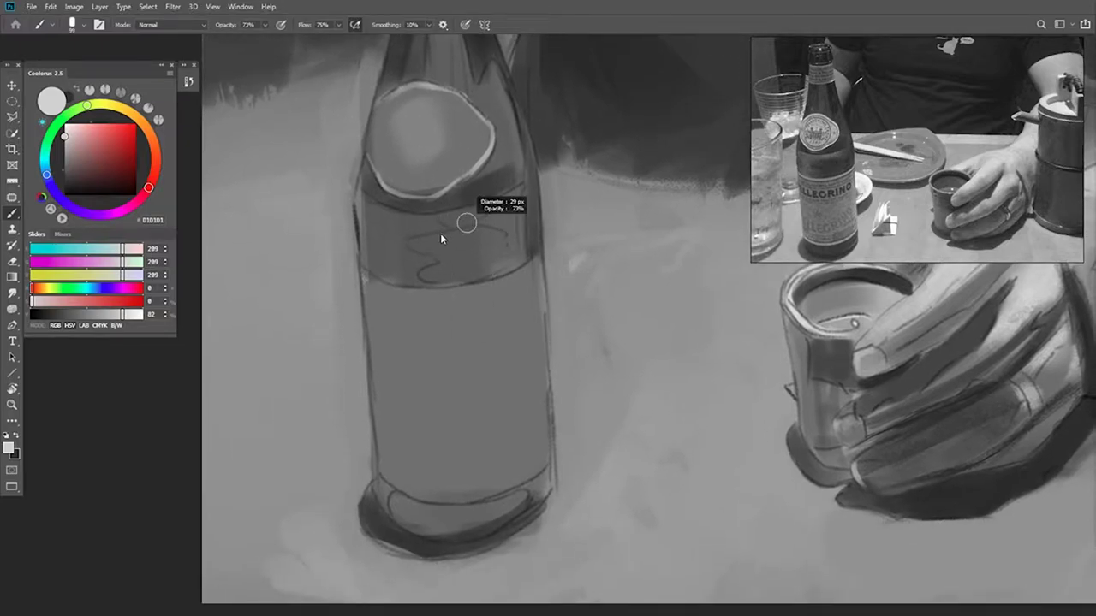
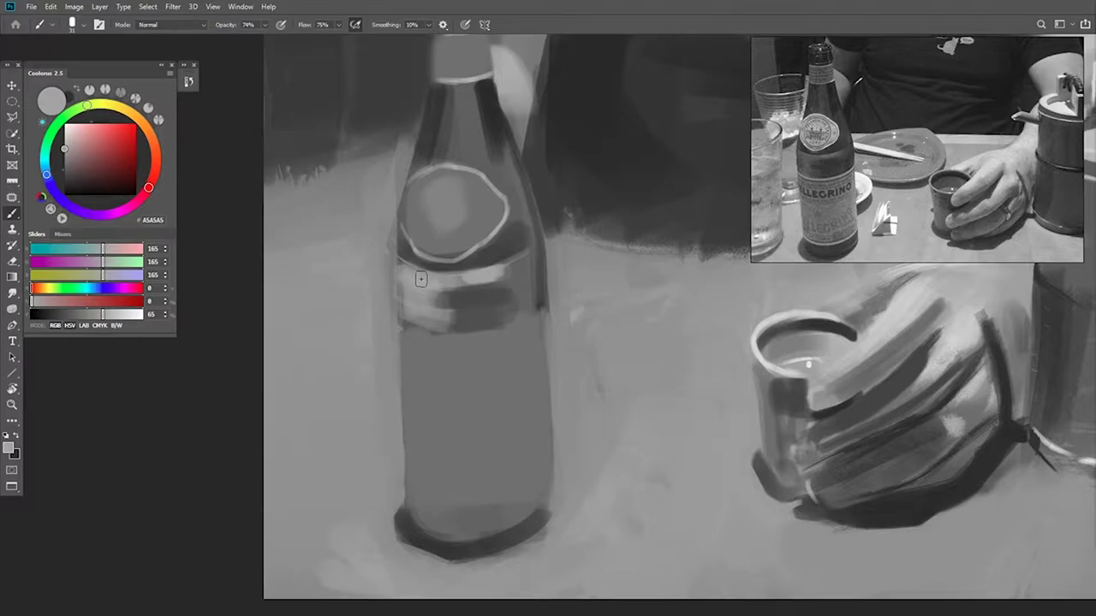
Step: Soften the light patches on the band below the round label and rework the neck's glass with sampled greys
left_click(511, 282, "alt")
mouse_move(454, 279)
left_mouse_down()
mouse_move(405, 281)
mouse_move(428, 281)
mouse_move(432, 303)
mouse_move(400, 278)
mouse_move(425, 312)
left_mouse_up()
left_click_drag(466, 171, 440, 235)
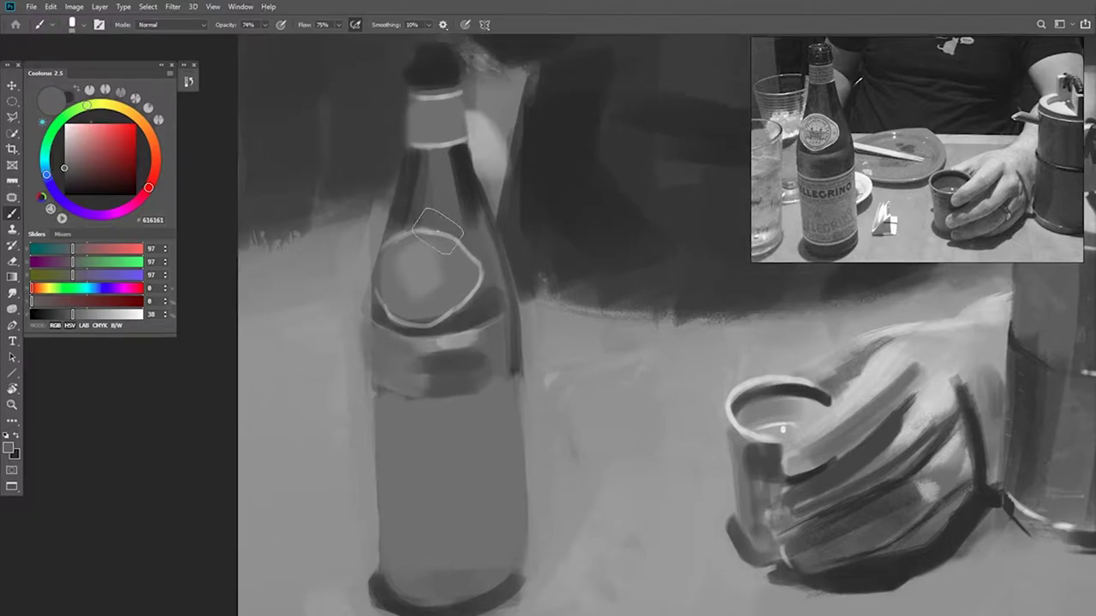
left_click(441, 231, "alt")
left_click_drag(440, 160, 454, 243)
Step: Enlarge the brush and paint a #9B9B9B light strip down the hand-facing side of the bottle's main label
left_click_drag(459, 377, 490, 259)
left_click_drag(494, 332, 545, 341)
left_click_drag(718, 330, 651, 329)
left_click(644, 327, "alt")
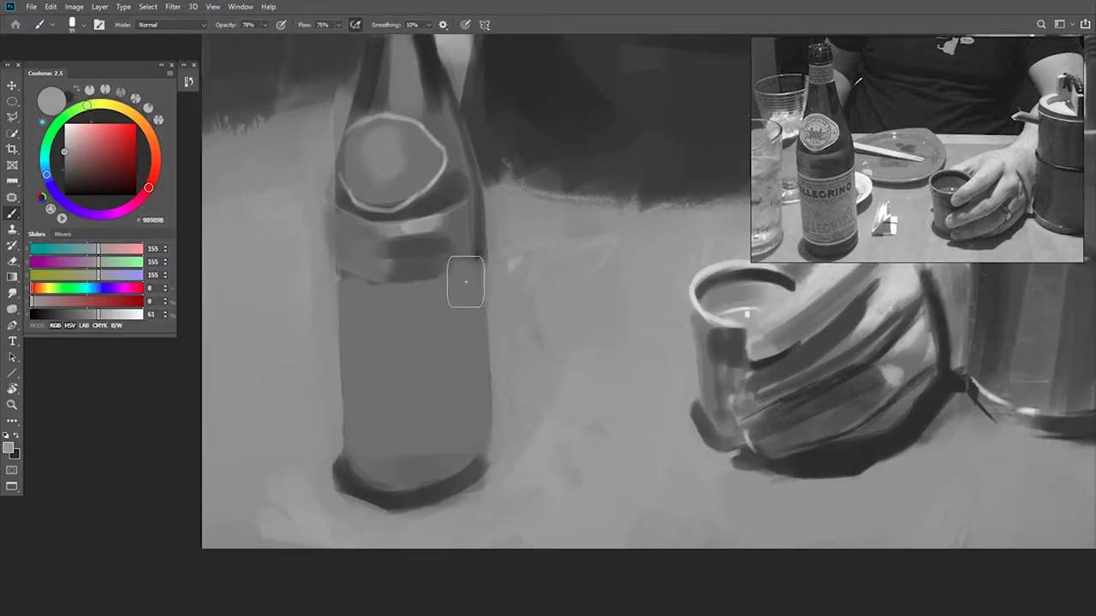
left_click_drag(466, 280, 457, 445)
key("ctrl+z")
left_click_drag(467, 274, 465, 437)
mouse_move(466, 295)
left_mouse_down()
mouse_move(463, 447)
mouse_move(436, 426)
left_mouse_up()
Step: Blend the main label's light strip into its middle with vertical strokes of #717171 and #727272
left_click(436, 318, "alt")
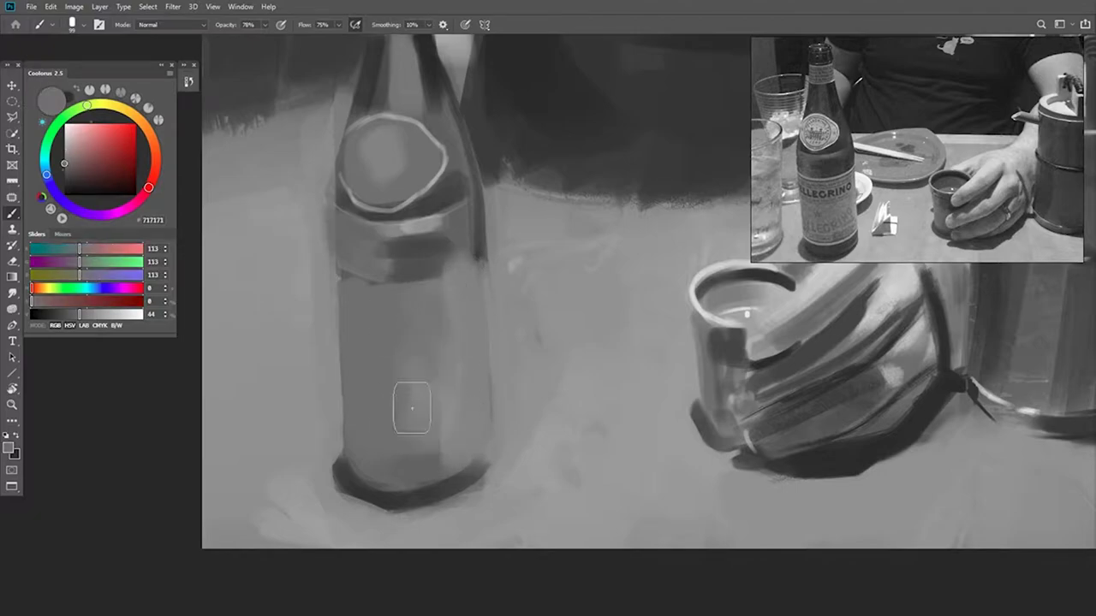
left_click(414, 316, "alt")
left_click_drag(415, 321, 413, 440)
left_click_drag(446, 295, 443, 422)
left_click_drag(381, 446, 449, 404)
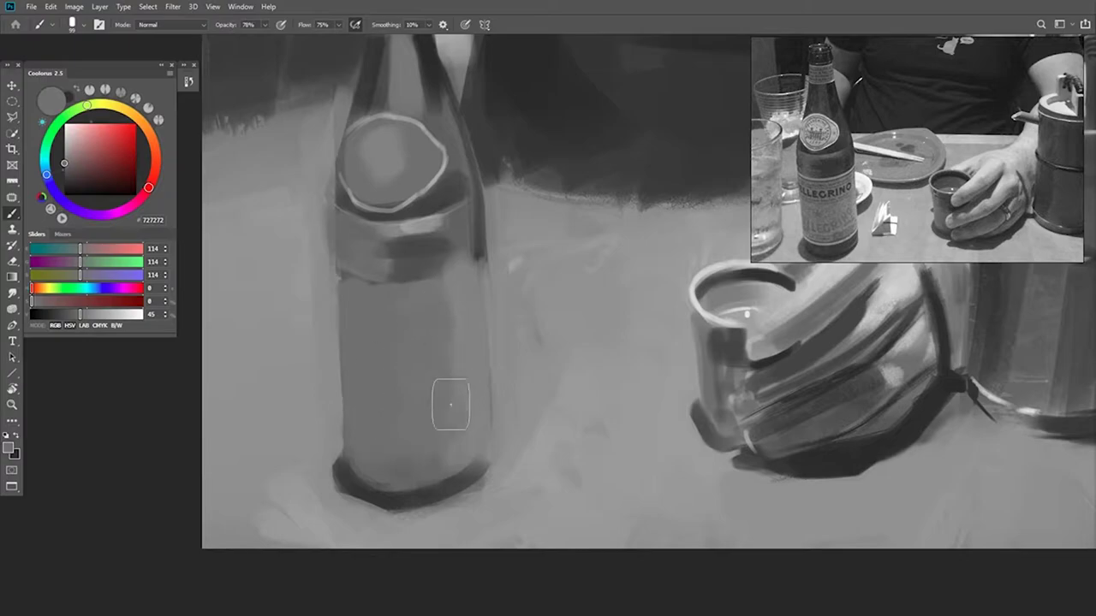
left_click_drag(438, 296, 446, 472)
Step: Outline the upper and lower edges of the bottle's main label with thin #9E9E9E lines
left_click_drag(465, 352, 501, 378)
left_click_drag(479, 334, 489, 335)
left_click(484, 181, "alt")
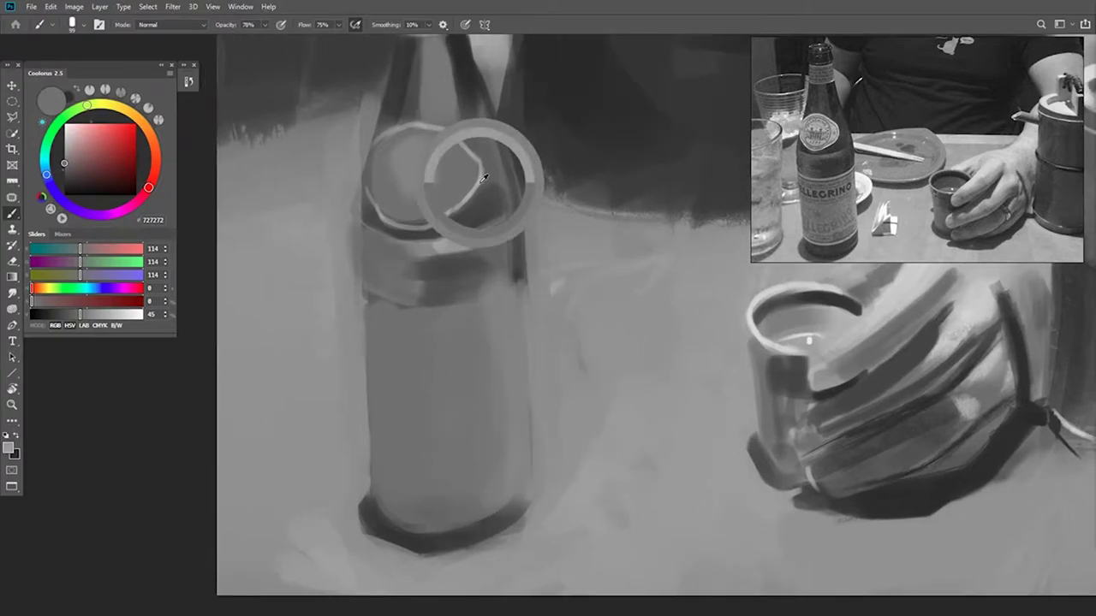
mouse_move(505, 292)
left_mouse_down()
mouse_move(526, 269)
mouse_move(492, 293)
mouse_move(459, 284)
left_mouse_up()
scroll(520, 278, "down", 5)
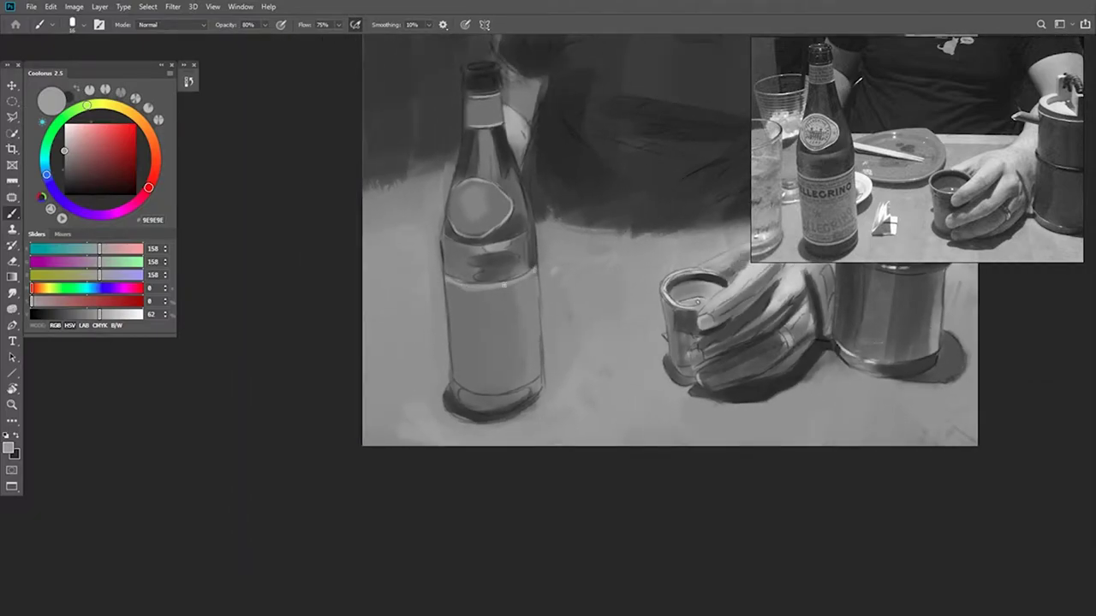
mouse_move(517, 358)
left_mouse_down()
mouse_move(509, 298)
mouse_move(506, 329)
mouse_move(476, 331)
left_mouse_up()
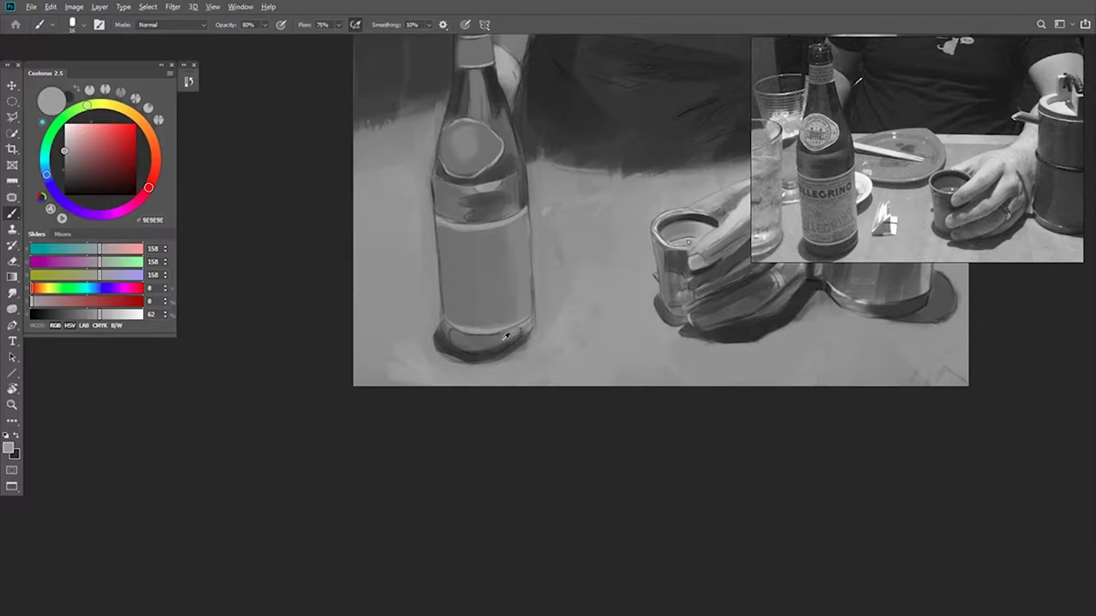
Step: Darken the bottle's glass base below the main label with #3F3F3F and rework the label's face with #787878
left_click(503, 168, "alt")
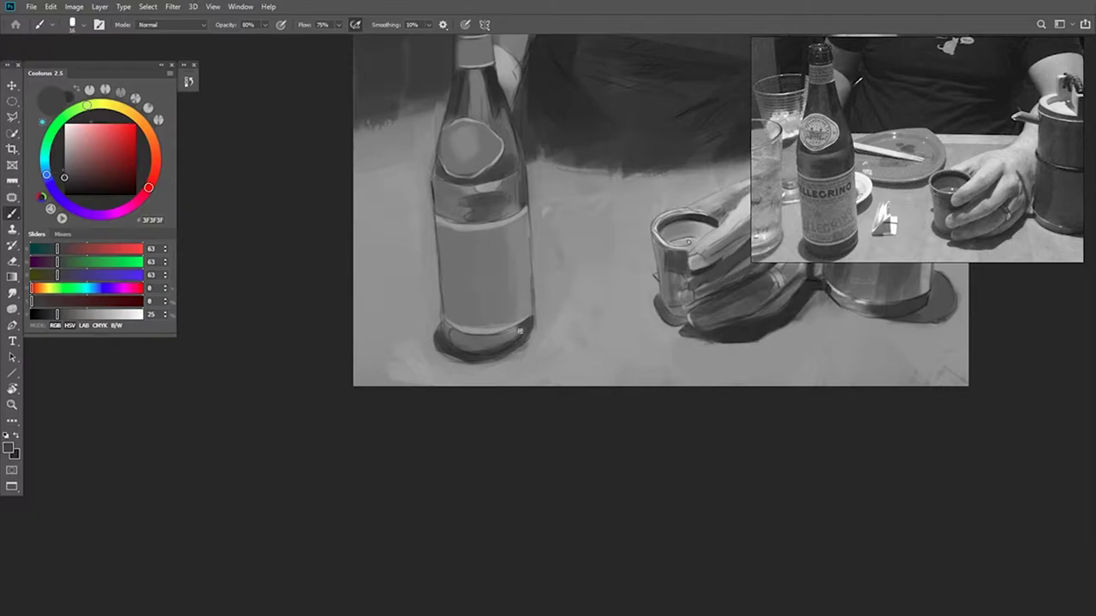
mouse_move(485, 345)
left_mouse_down()
mouse_move(509, 344)
mouse_move(446, 335)
left_mouse_up()
left_click(520, 294, "alt")
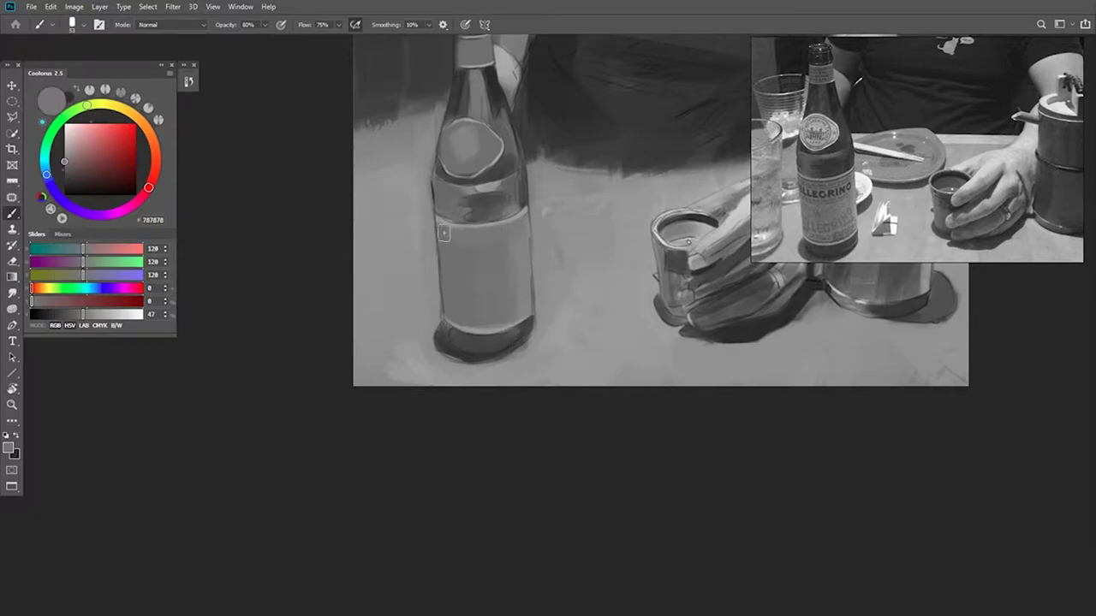
left_click_drag(511, 318, 462, 319)
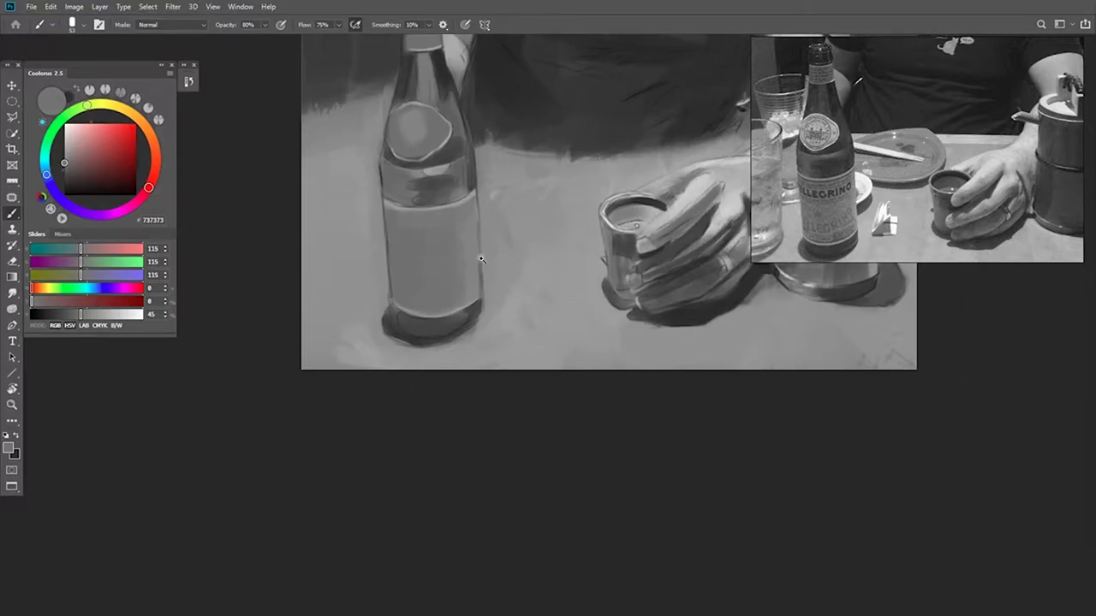
Step: Refine the hand-facing side of the bottle's main label with sampled greys
scroll(466, 276, "up", 2)
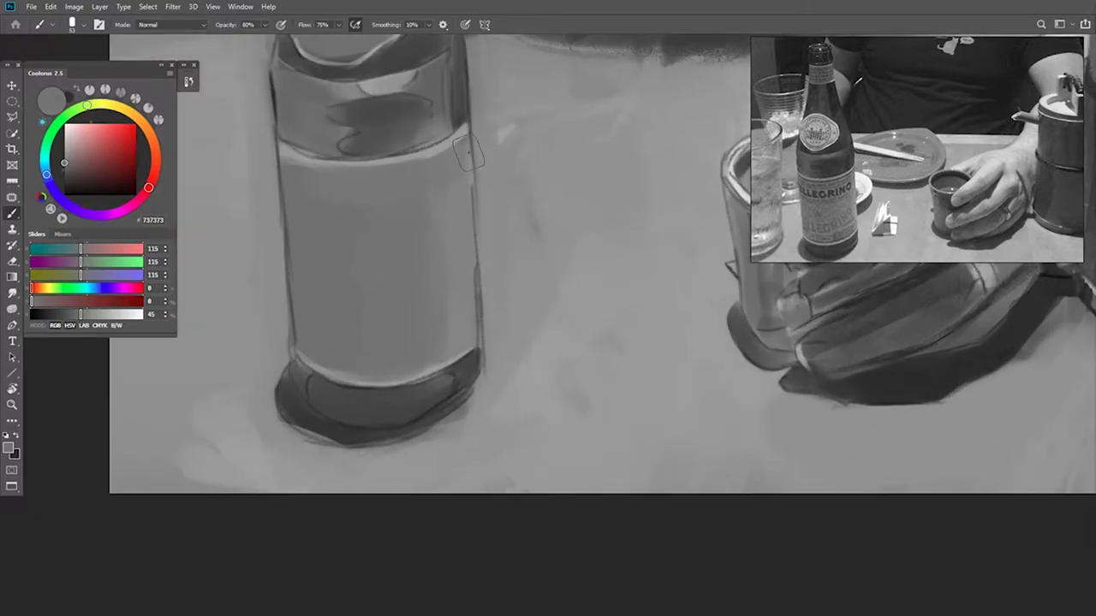
left_click(466, 276, "alt")
left_click_drag(465, 247, 464, 230)
mouse_move(463, 293)
left_mouse_down()
mouse_move(460, 247)
mouse_move(464, 324)
mouse_move(446, 235)
left_mouse_up()
Step: Deepen the shadow around the bottle's base with #252525 and trim its outer edge with the tabletop's #949494
mouse_move(460, 375)
left_mouse_down()
mouse_move(539, 310)
mouse_move(524, 328)
mouse_move(538, 324)
left_mouse_up()
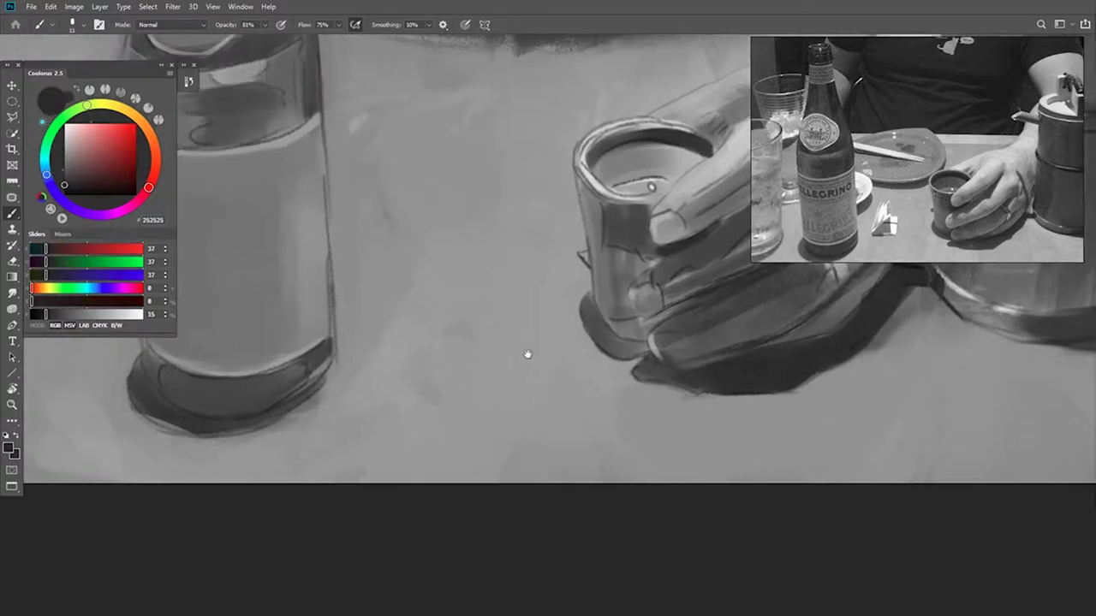
mouse_move(518, 324)
left_mouse_down()
mouse_move(432, 377)
mouse_move(329, 337)
left_mouse_up()
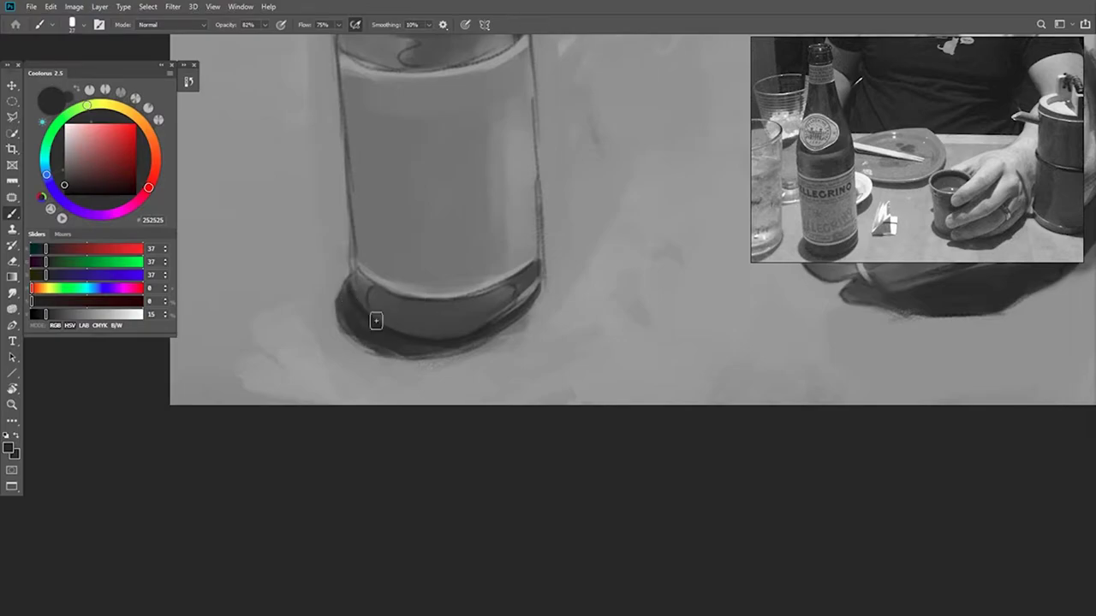
left_click_drag(479, 337, 433, 352)
left_click_drag(345, 296, 452, 359)
left_click_drag(389, 338, 493, 352)
left_click(533, 323, "alt")
mouse_move(532, 310)
left_mouse_down()
mouse_move(421, 363)
mouse_move(481, 359)
left_mouse_up()
Step: Shade the middle of the bottle's neck label and the strip under the main label's upper edge with #404040
scroll(594, 283, "down", 8)
scroll(578, 279, "up", 2)
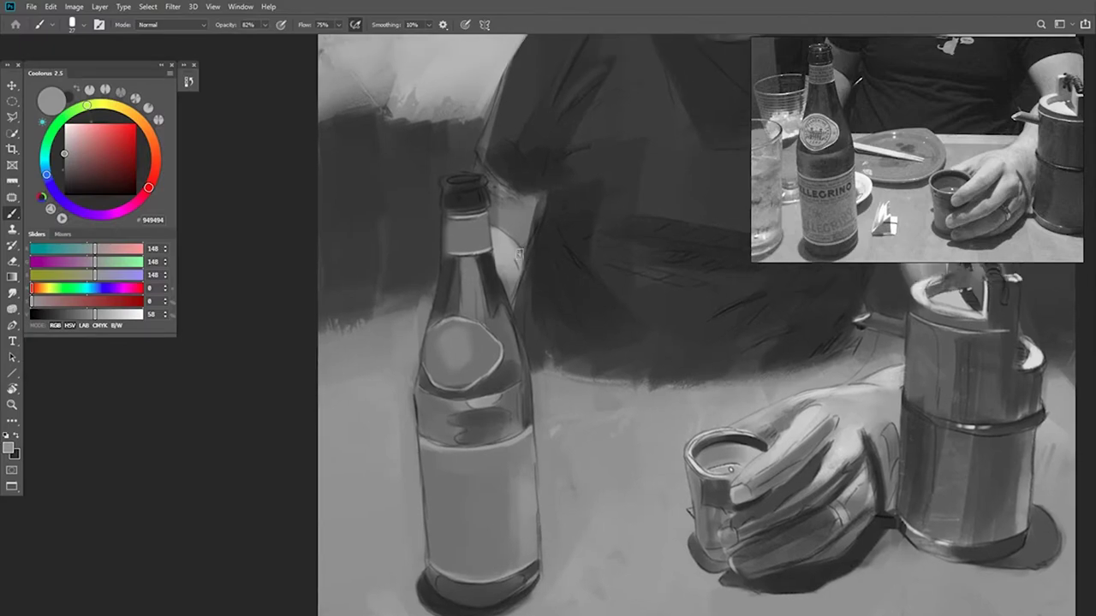
left_click(453, 221, "alt")
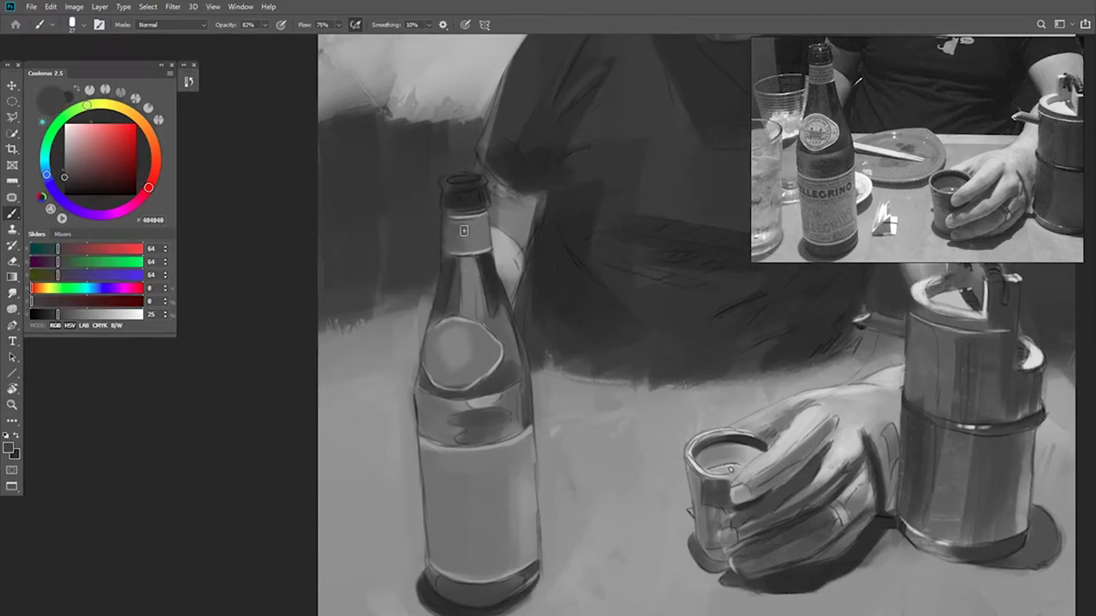
left_click_drag(456, 224, 465, 242)
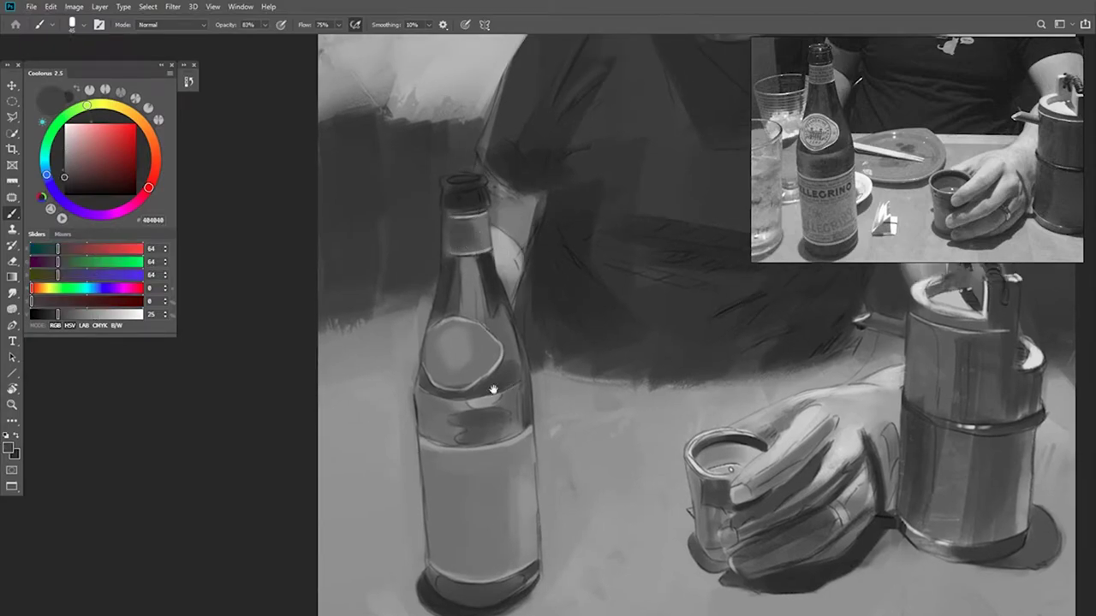
left_click_drag(493, 390, 512, 290)
left_click_drag(462, 357, 542, 353)
left_click_drag(517, 437, 500, 396)
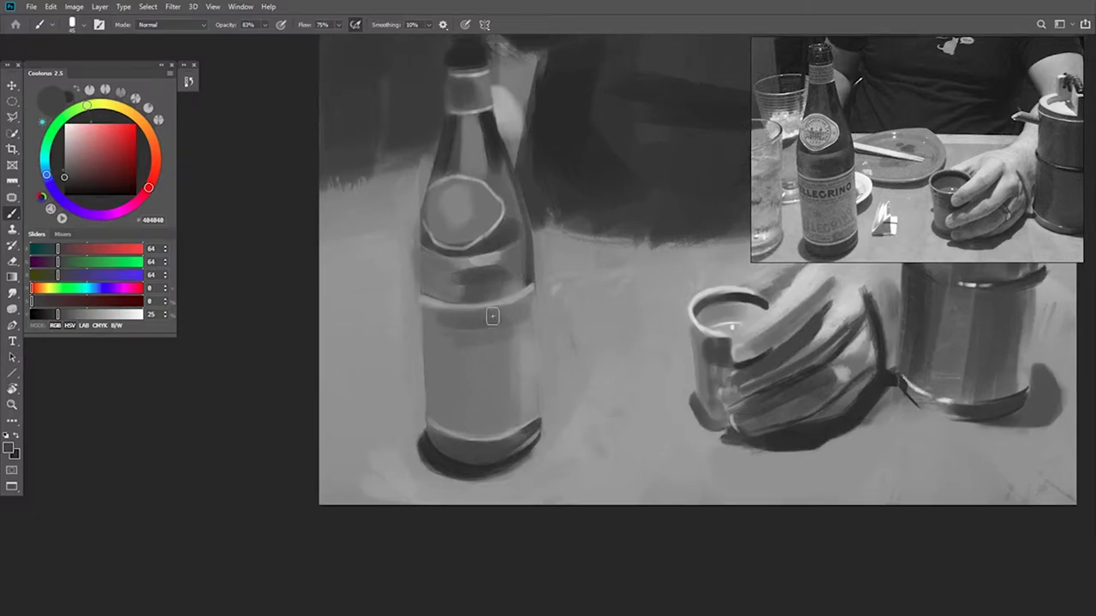
Step: Shrink the brush and define the bottle cap's lower edge with #848484 and a dark #242424 line
scroll(568, 305, "down", 4)
left_click_drag(568, 298, 486, 346)
scroll(440, 224, "up", 6)
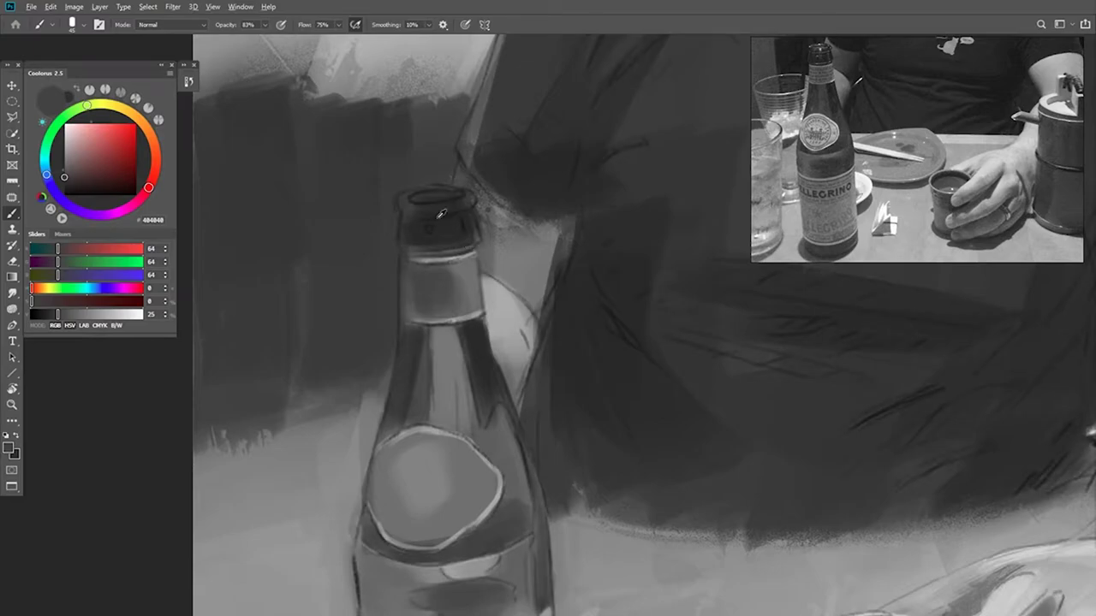
right_click(454, 211, "alt")
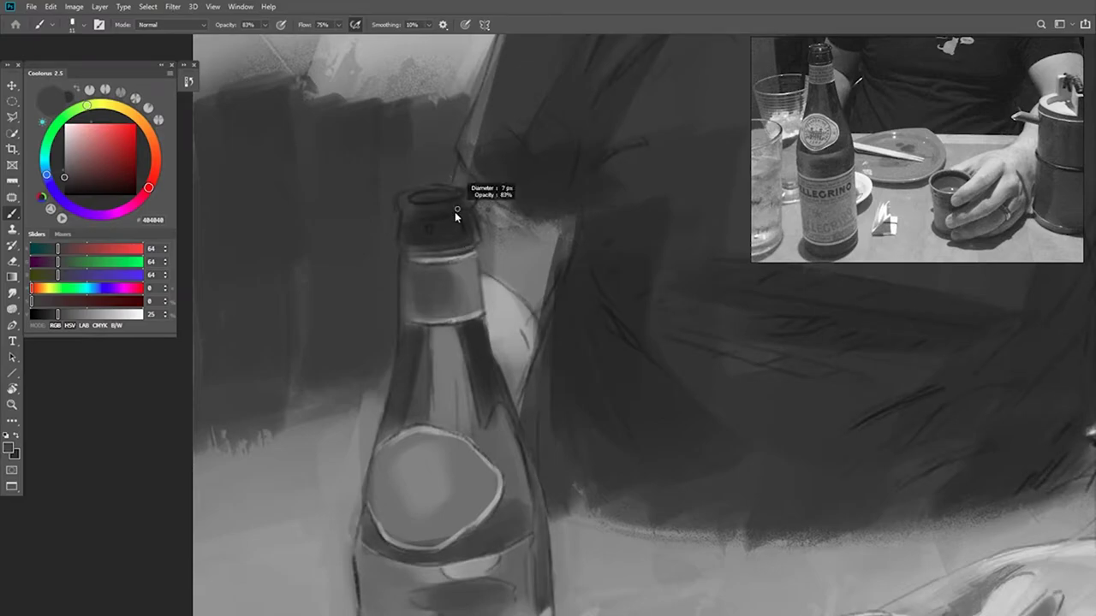
left_click(473, 265, "alt")
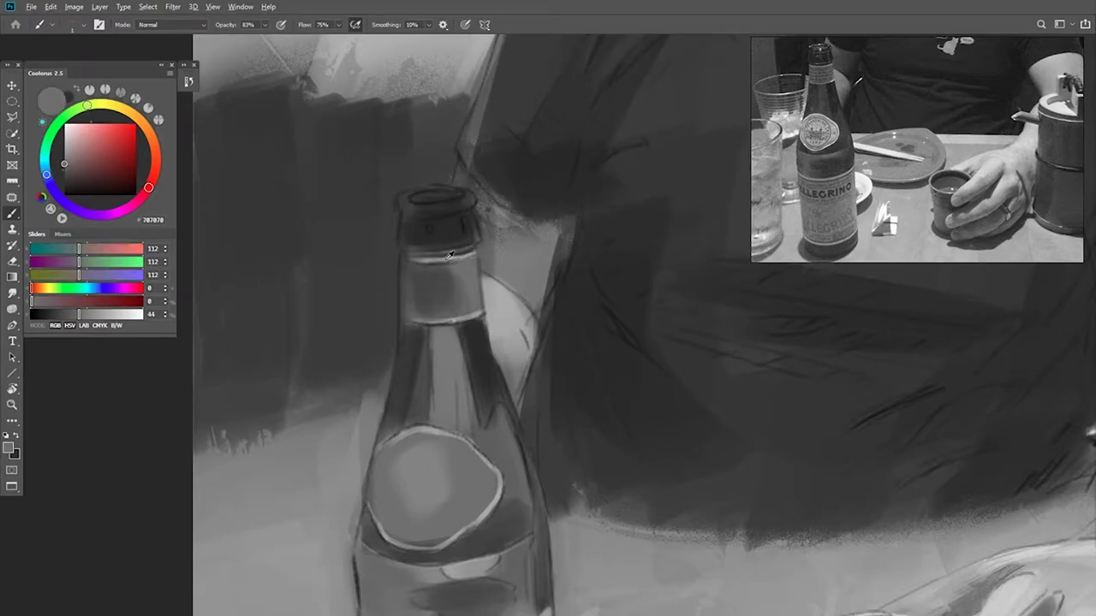
left_click(450, 258, "alt")
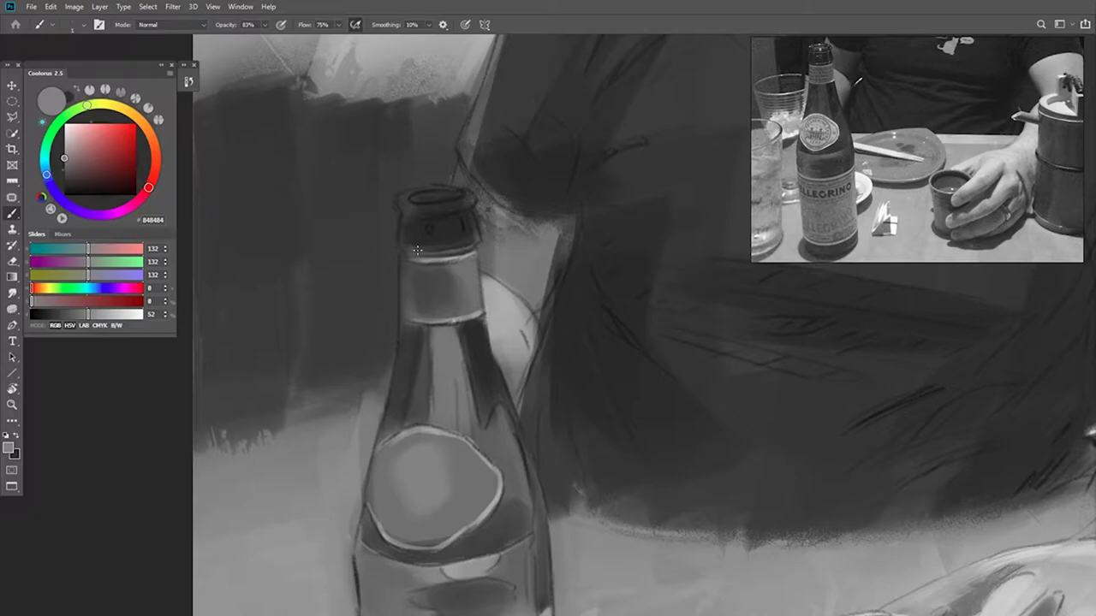
right_click(458, 252, "alt")
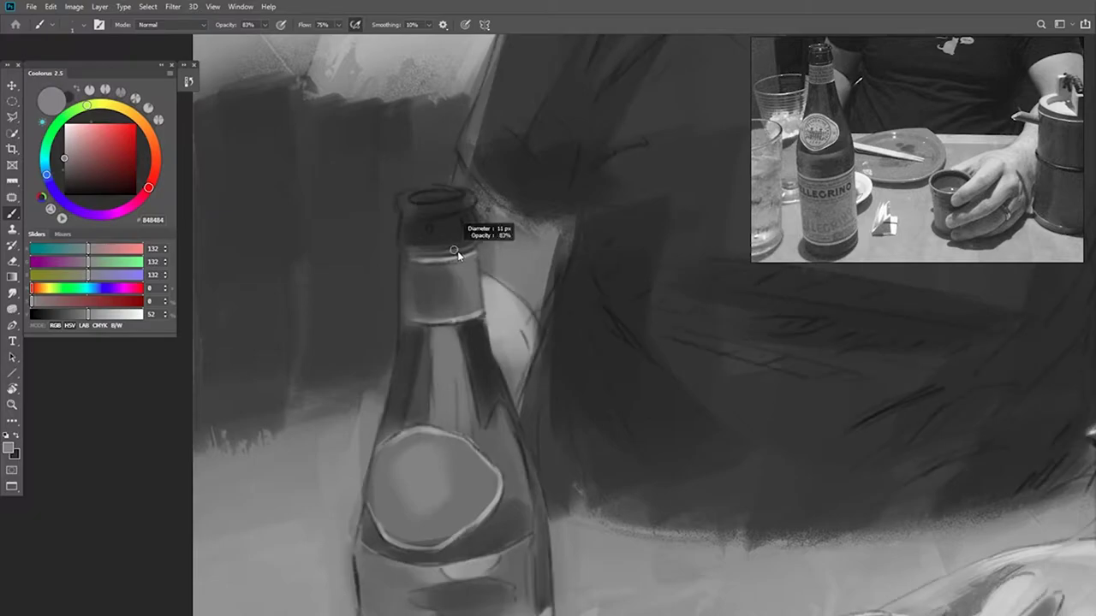
left_click(428, 228, "alt")
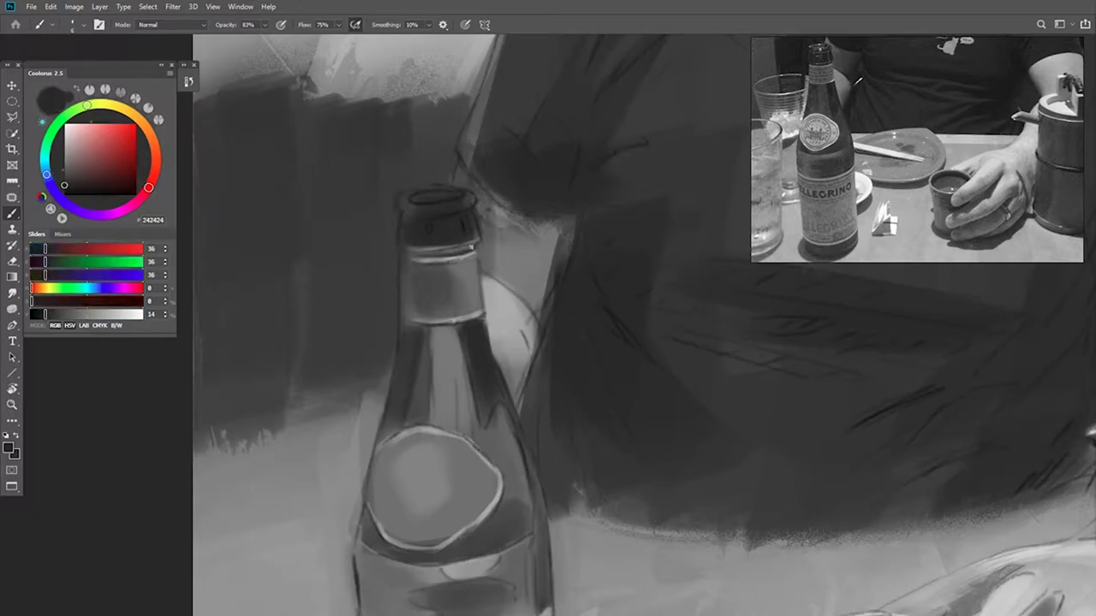
left_click_drag(470, 248, 411, 250)
Step: Paint the bottle cap's rim and small highlights with sampled greys and near-white #F5F5F5
left_click(467, 231, "alt")
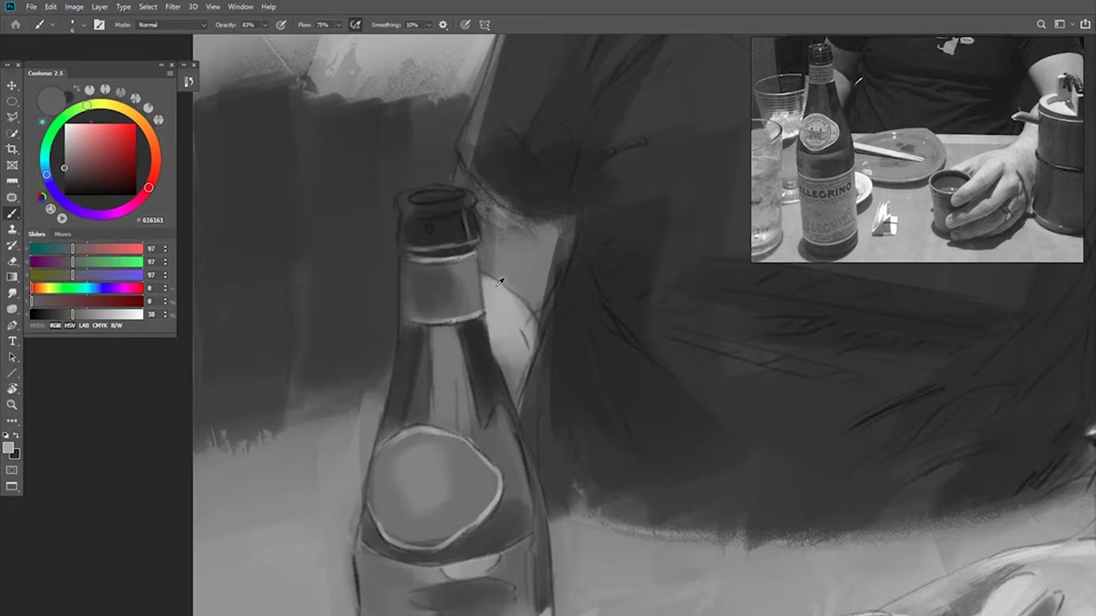
left_click(428, 264, "alt")
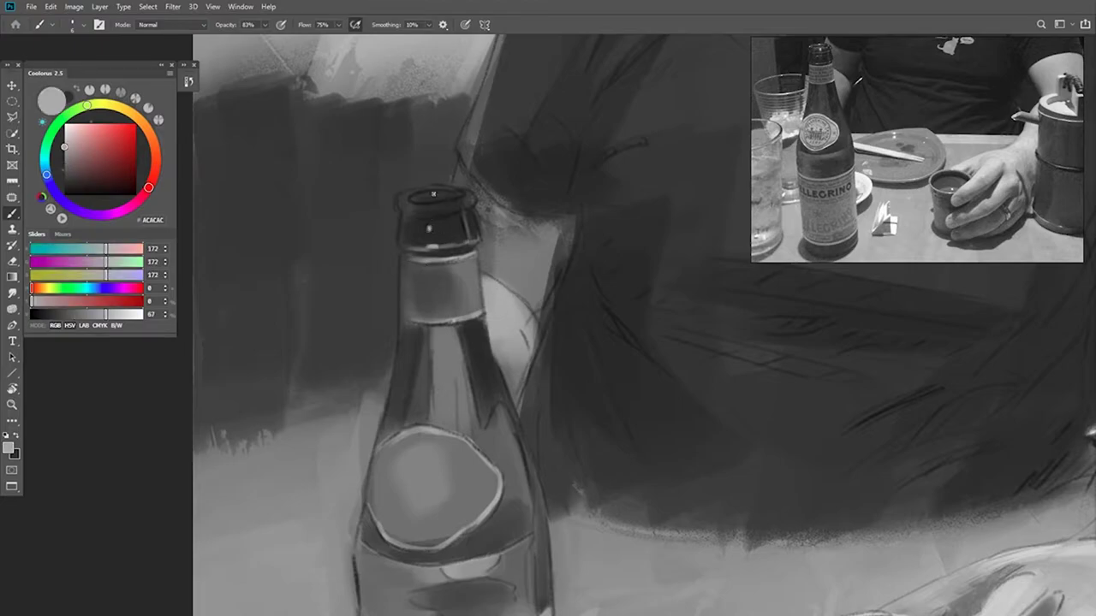
left_click(428, 229, "alt")
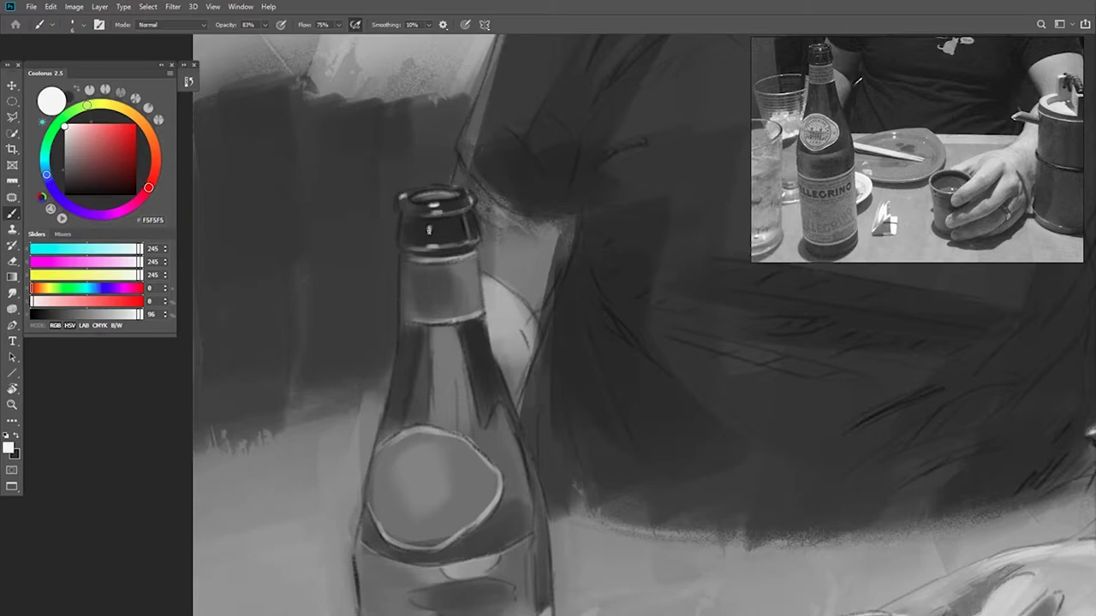
Step: Touch up the hand-facing edge of the bottle's main label with #414141 and #808080
left_click_drag(459, 340, 471, 397)
left_click_drag(493, 452, 424, 262)
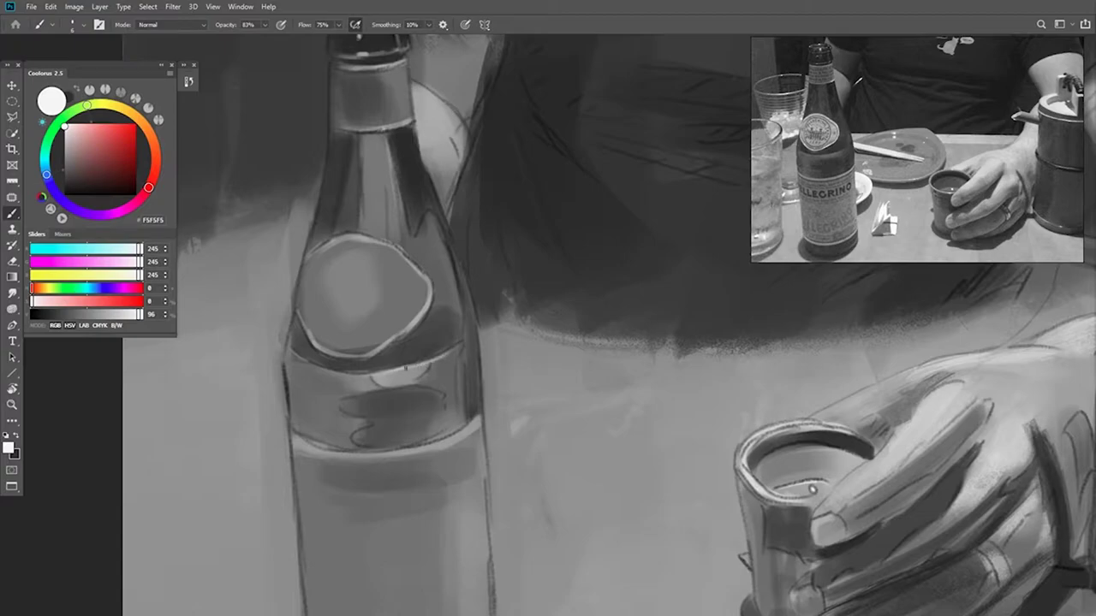
scroll(401, 390, "down", 5)
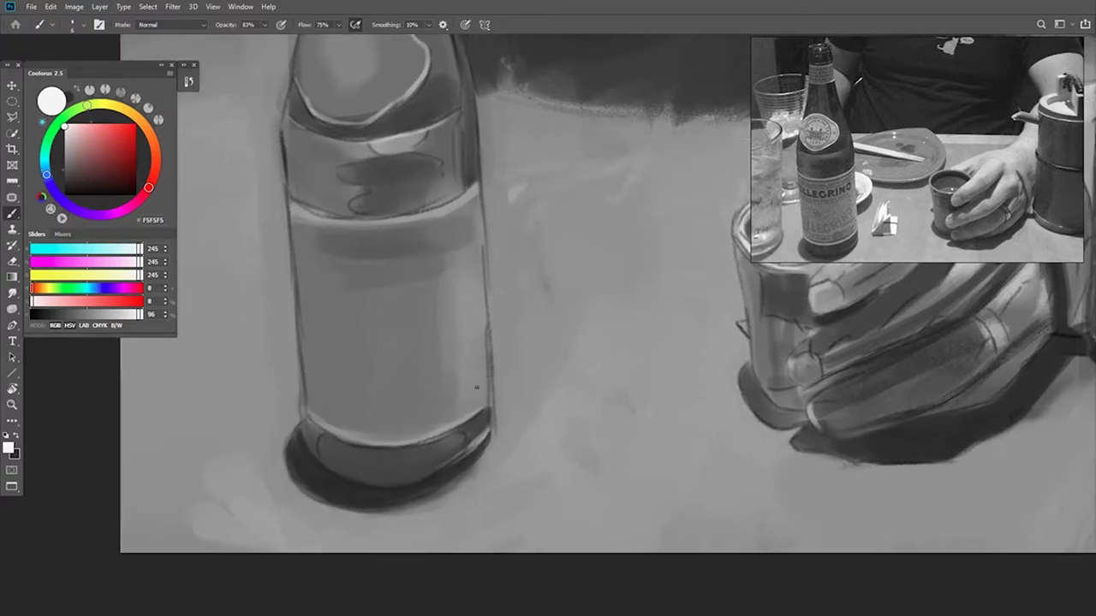
left_click(490, 234, "alt")
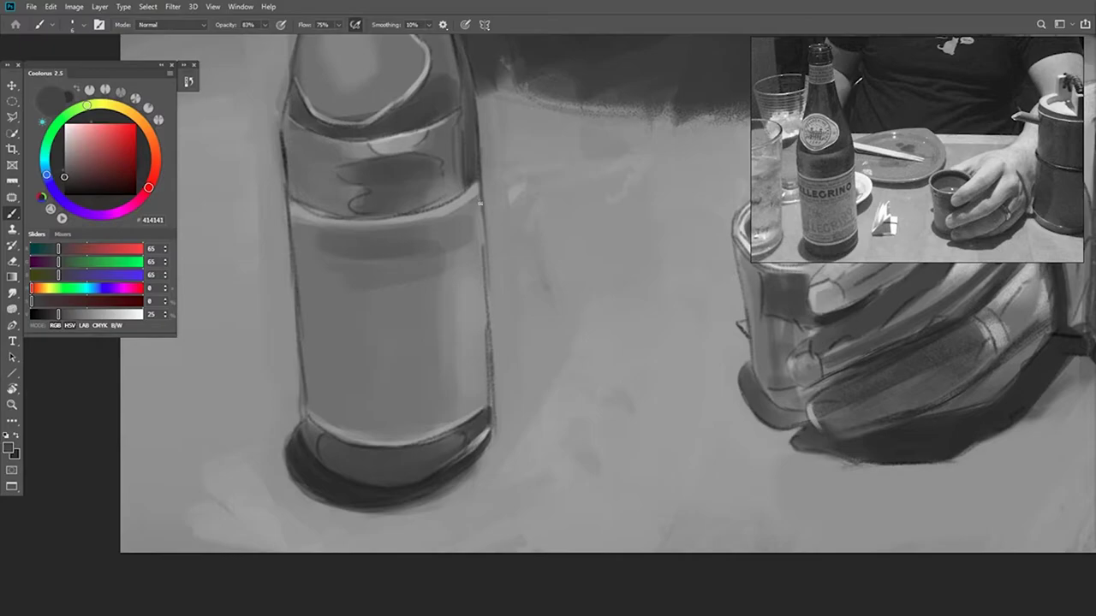
left_click(477, 202, "alt")
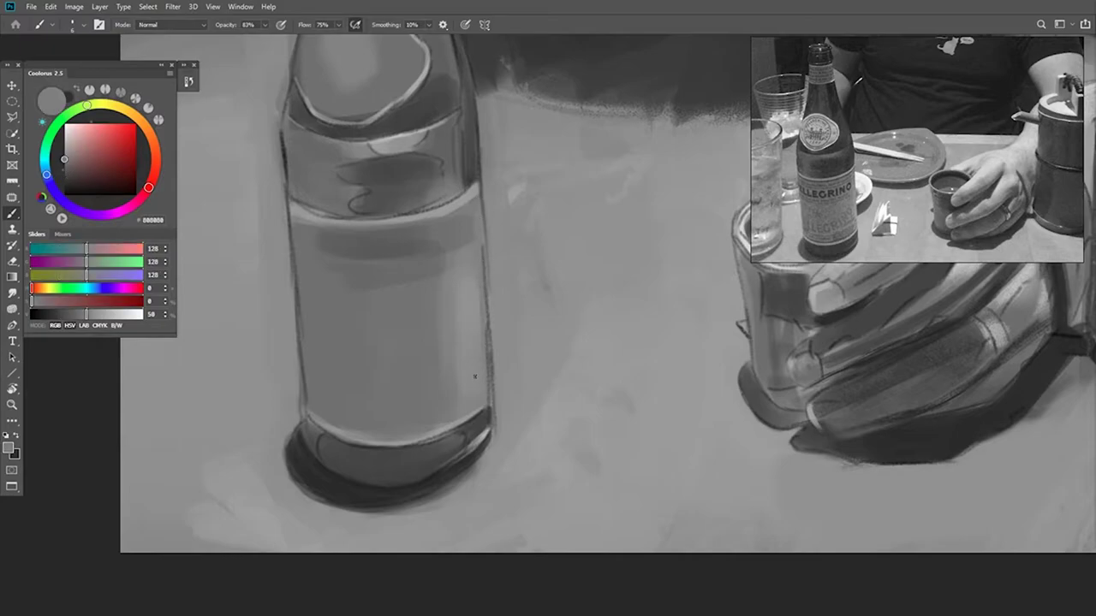
Step: Bring the man's face into view in the reference and paint fine #FFFFFF highlights along his glasses frame
left_click_drag(577, 333, 549, 349)
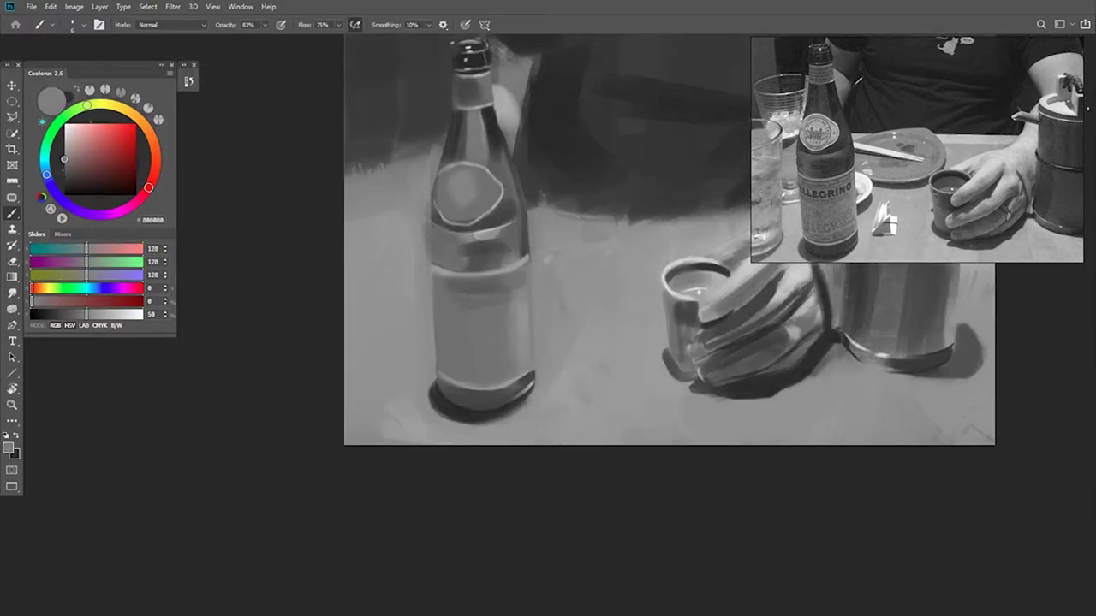
left_click_drag(753, 338, 733, 340)
left_click_drag(711, 267, 656, 281)
left_click(477, 343, "alt")
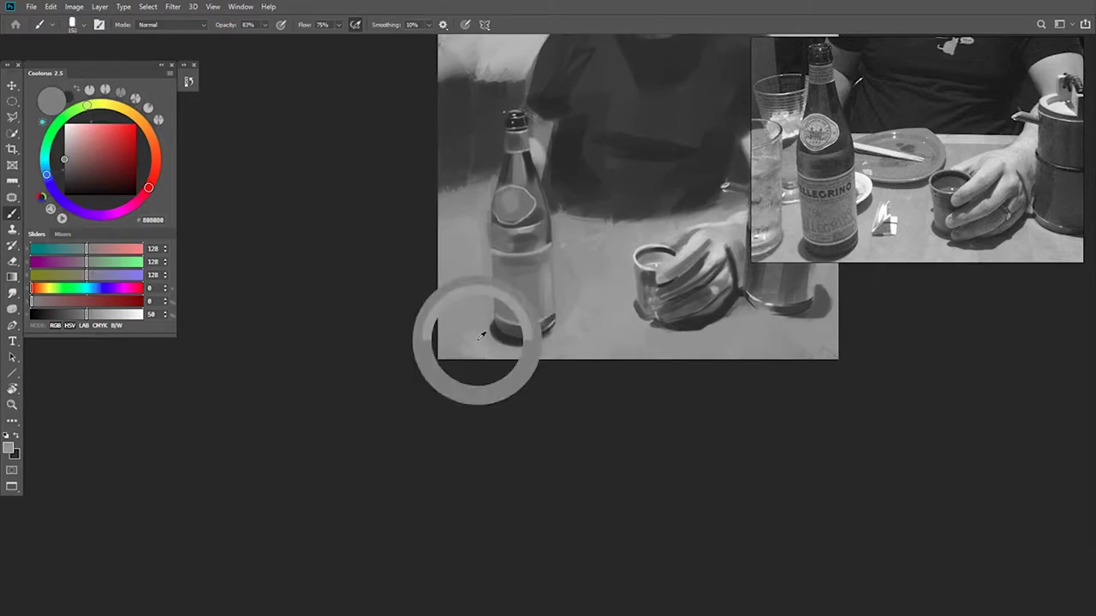
mouse_move(621, 285)
left_mouse_down()
mouse_move(599, 339)
mouse_move(526, 442)
left_mouse_up()
scroll(562, 132, "up", 3)
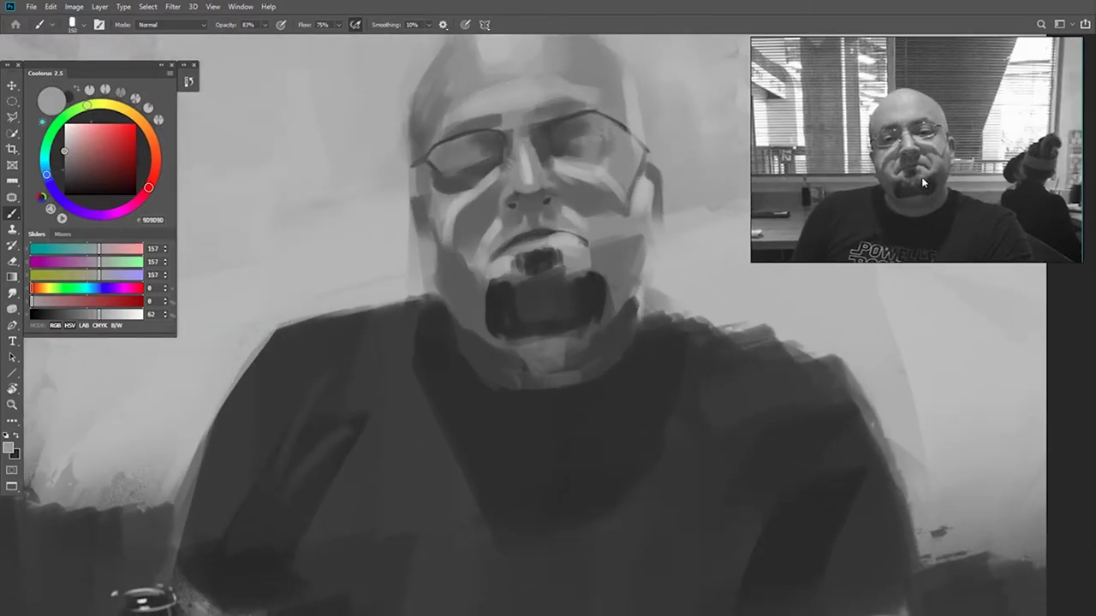
scroll(918, 142, "up", 4)
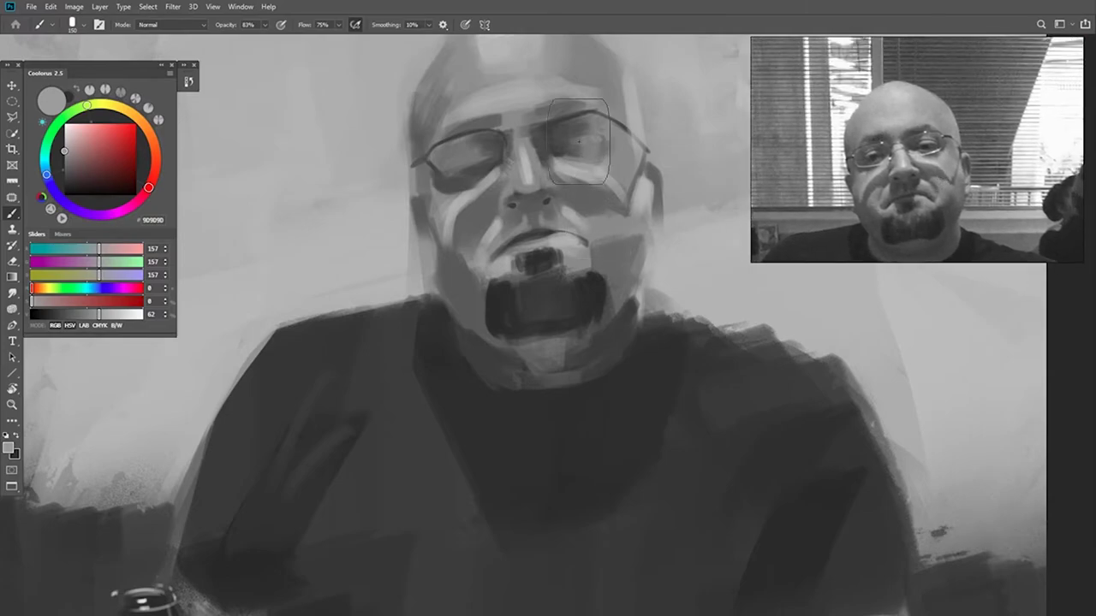
left_click_drag(586, 147, 548, 163)
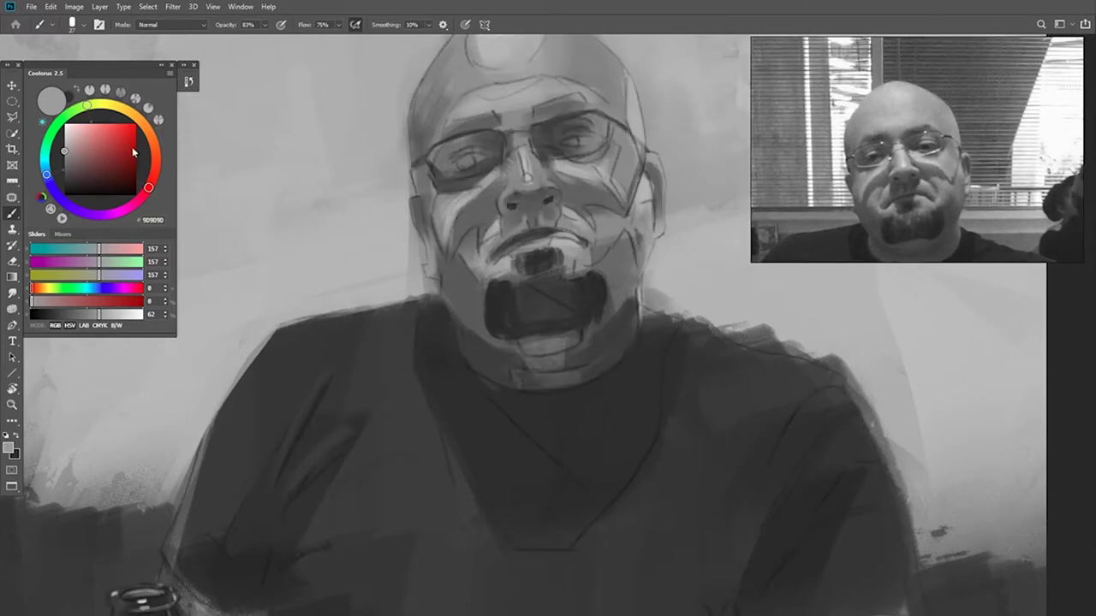
left_click(65, 125)
left_click_drag(515, 192, 480, 172)
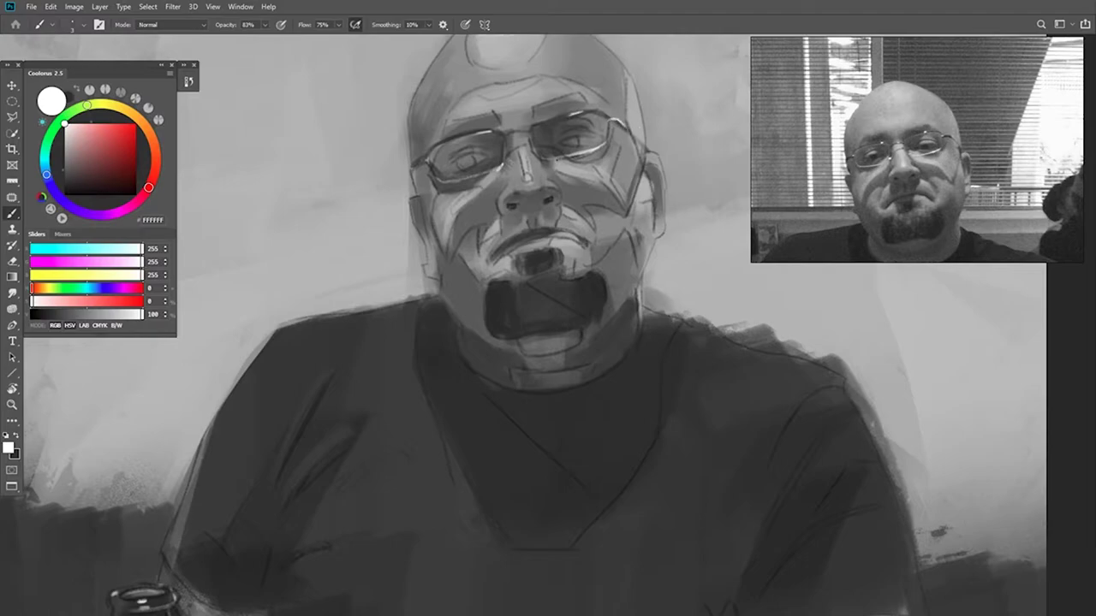
left_click(578, 165, "alt")
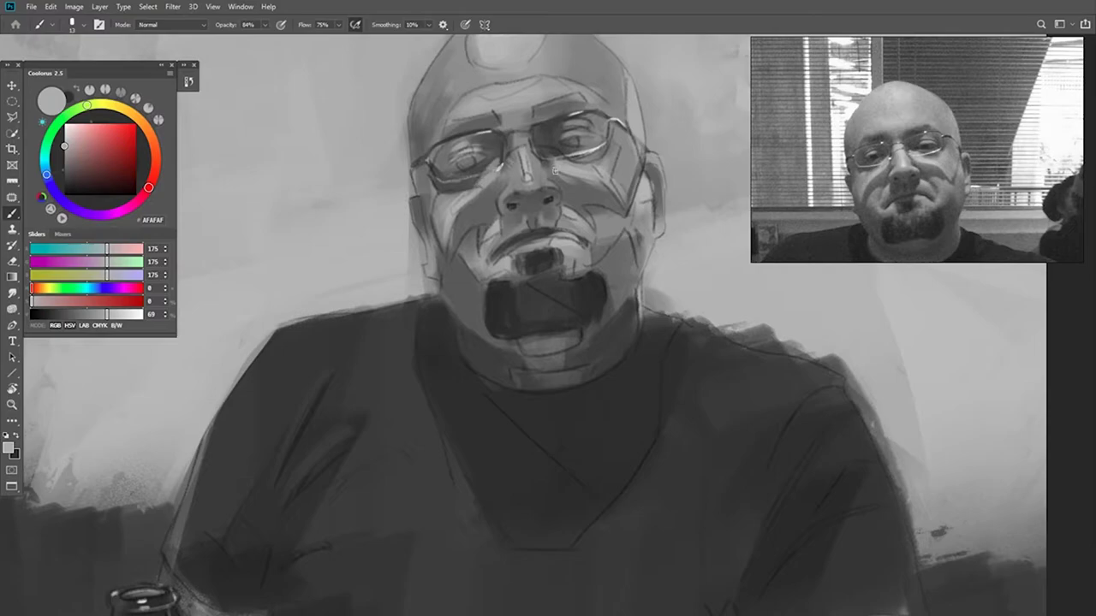
Step: Blend the goatee's upper edge into the chin with sampled greys including #272727 and #373737
left_click(567, 291, "alt")
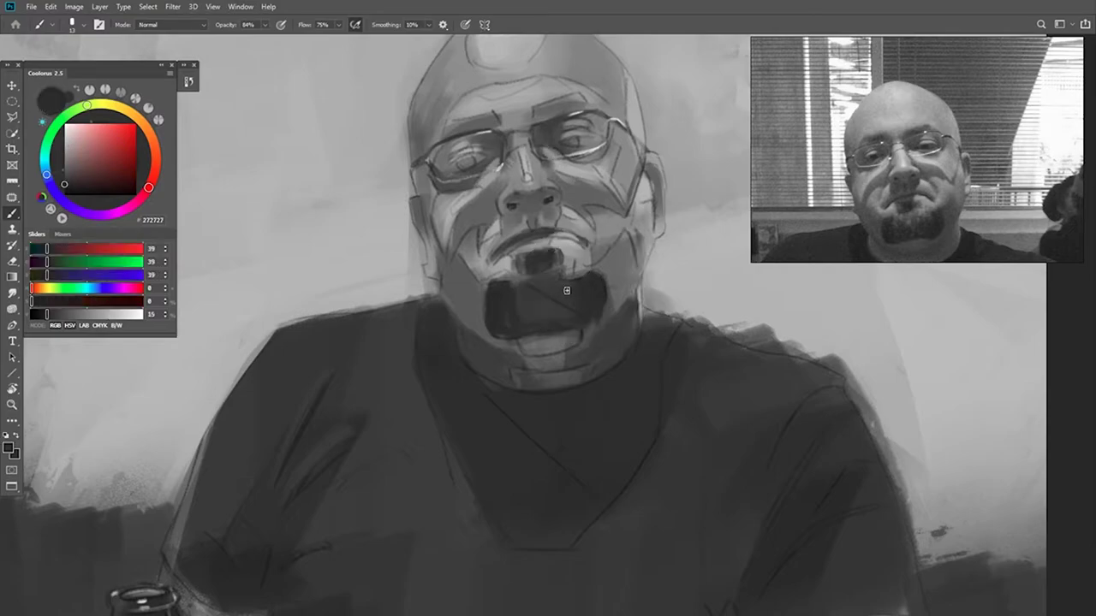
left_click(569, 279, "alt")
mouse_move(570, 279)
left_mouse_down()
mouse_move(589, 278)
mouse_move(521, 293)
mouse_move(534, 315)
mouse_move(566, 299)
mouse_move(510, 316)
mouse_move(572, 315)
mouse_move(568, 330)
mouse_move(502, 358)
left_mouse_up()
left_click(562, 307, "alt")
left_click(589, 301, "alt")
left_click(592, 362, "alt")
right_click(576, 359, "alt")
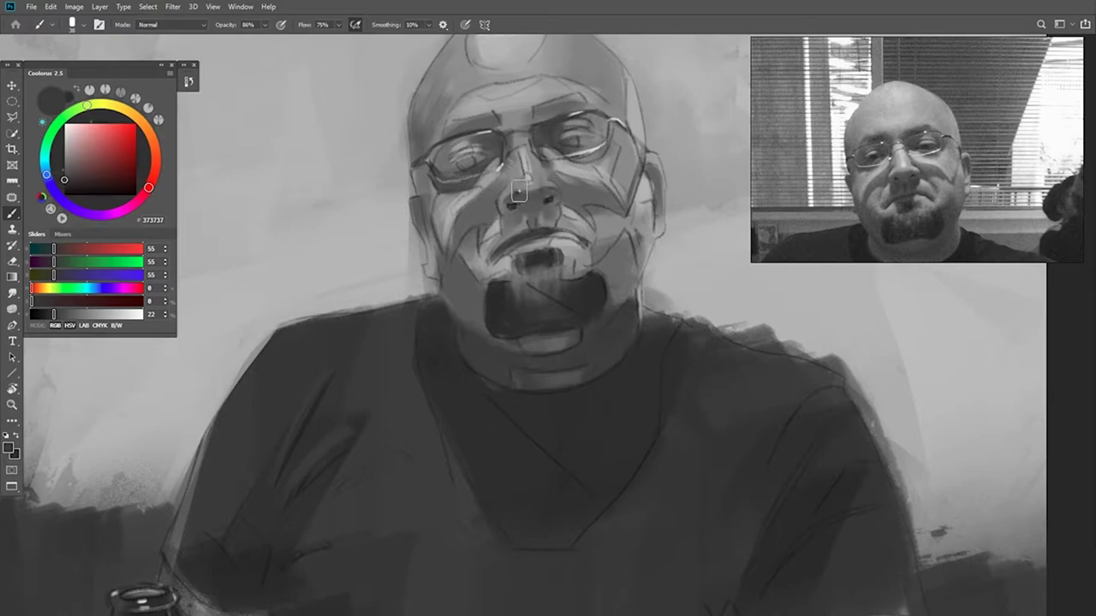
Step: Paint the nostrils, the cheek's shadow edge and both irises behind the glasses with #373737
mouse_move(496, 193)
left_mouse_down()
mouse_move(486, 203)
mouse_move(497, 186)
mouse_move(589, 202)
left_mouse_up()
left_click_drag(458, 273, 483, 308)
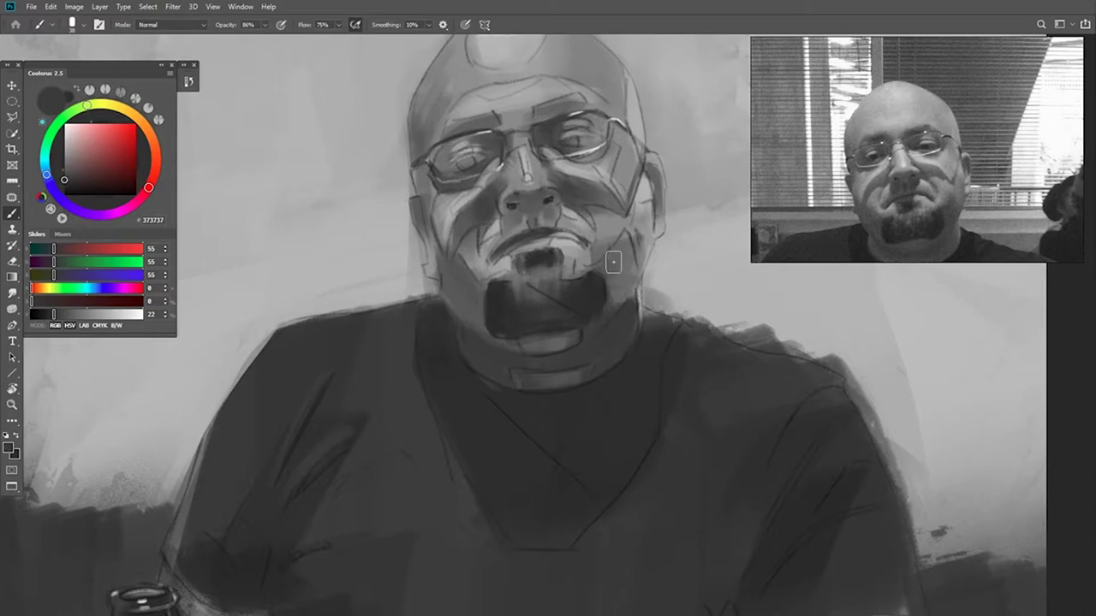
scroll(594, 137, "up", 3)
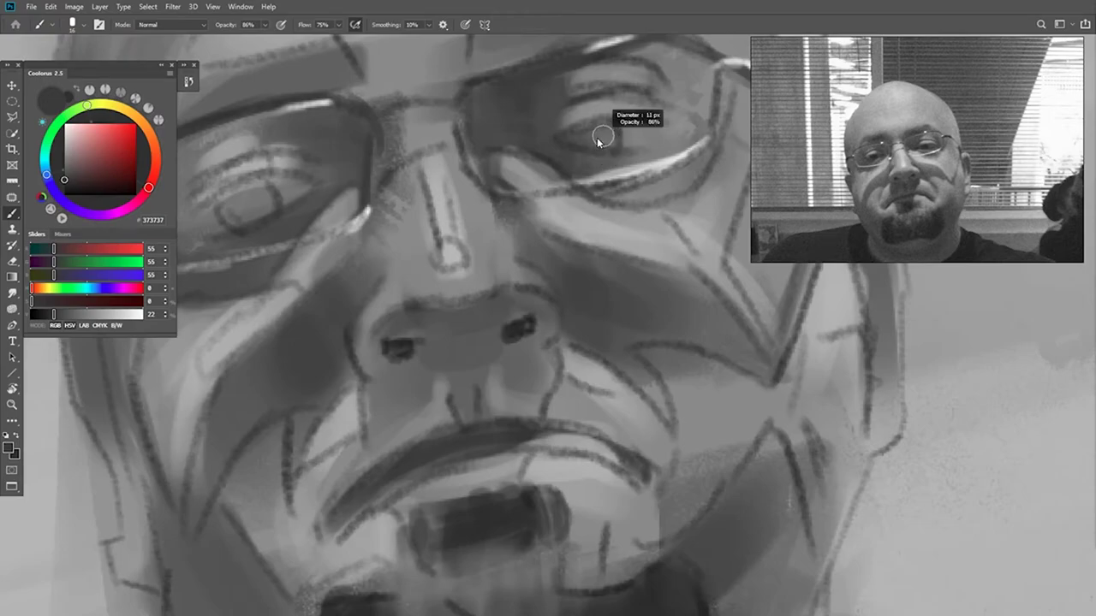
mouse_move(593, 137)
left_mouse_down()
mouse_move(608, 139)
mouse_move(579, 137)
left_mouse_up()
mouse_move(264, 194)
left_mouse_down()
mouse_move(497, 162)
mouse_move(489, 166)
left_mouse_up()
scroll(569, 180, "right", 3)
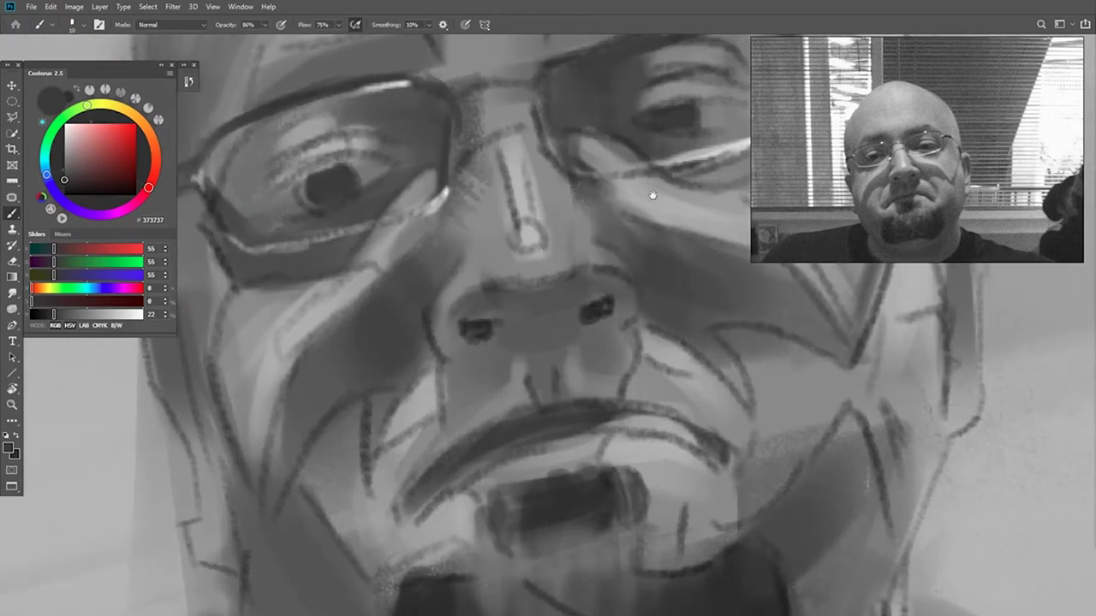
mouse_move(387, 153)
left_mouse_down()
mouse_move(379, 163)
mouse_move(325, 160)
mouse_move(281, 195)
mouse_move(305, 176)
left_mouse_up()
mouse_move(686, 135)
left_mouse_down()
mouse_move(599, 158)
mouse_move(669, 128)
left_mouse_up()
Step: Refine the eyelids and glasses area with #373737 and toggle the sketch lines to check the painted face
left_click_drag(576, 130, 671, 128)
mouse_move(656, 185)
left_mouse_down()
mouse_move(679, 186)
mouse_move(688, 169)
mouse_move(634, 193)
mouse_move(599, 171)
left_mouse_up()
mouse_move(296, 216)
left_mouse_down()
mouse_move(506, 203)
mouse_move(472, 245)
left_mouse_up()
left_click_drag(589, 220, 519, 225)
key("ctrl+comma")
mouse_move(712, 357)
left_mouse_down()
mouse_move(571, 235)
mouse_move(545, 237)
left_mouse_up()
scroll(545, 237, "up", 3)
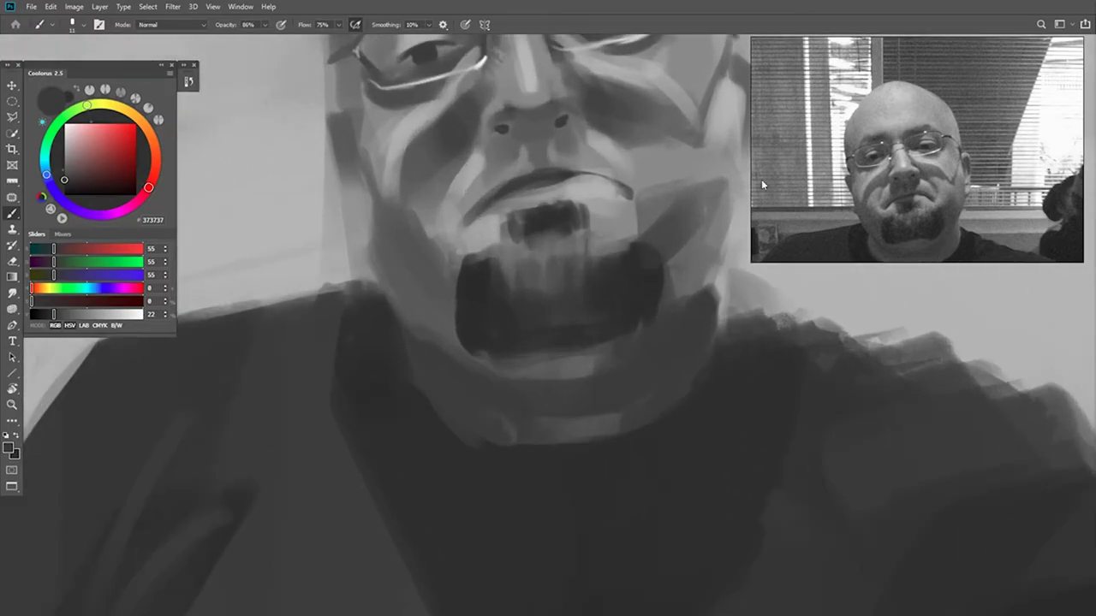
Step: Shade the underside of the nose and the area down to the upper lip with sampled dark greys, including RGB 60
left_click(615, 190, "alt")
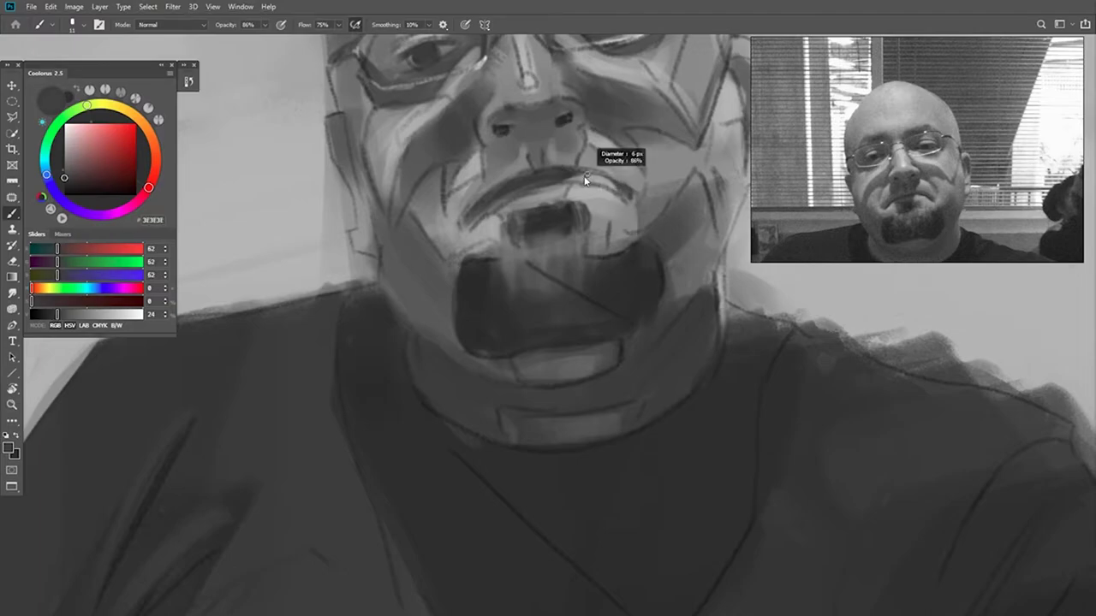
left_click_drag(617, 174, 589, 176)
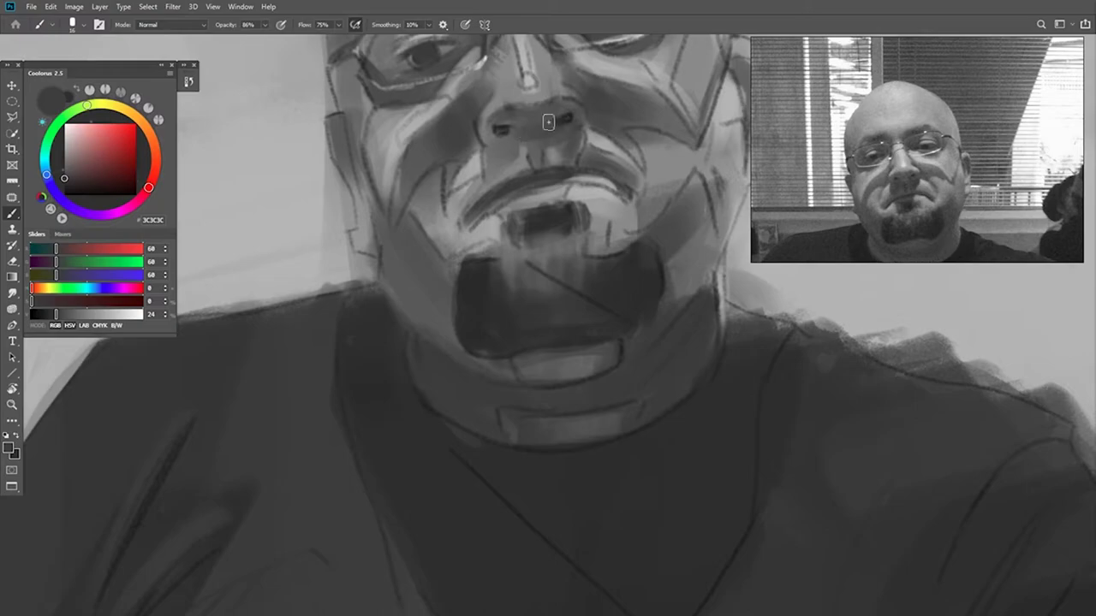
left_click_drag(494, 136, 573, 144)
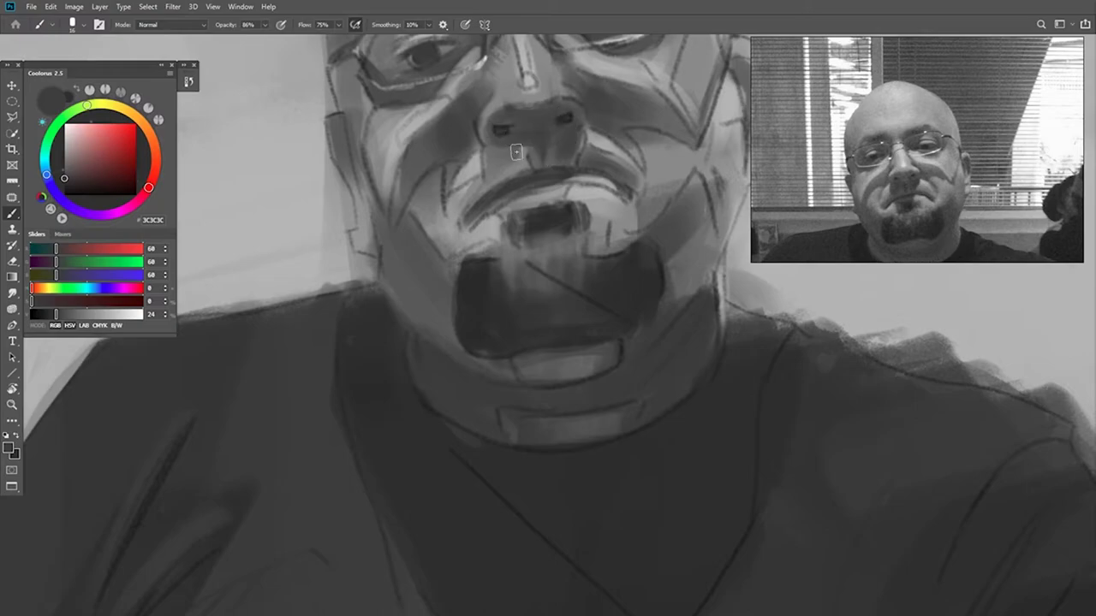
mouse_move(505, 148)
left_mouse_down()
mouse_move(489, 156)
mouse_move(567, 163)
mouse_move(523, 183)
mouse_move(511, 173)
mouse_move(560, 154)
mouse_move(575, 177)
mouse_move(541, 239)
left_mouse_up()
scroll(599, 201, "down", 2)
scroll(599, 201, "up", 1)
mouse_move(558, 192)
left_mouse_down()
mouse_move(518, 205)
mouse_move(558, 186)
mouse_move(558, 254)
left_mouse_up()
mouse_move(660, 263)
left_mouse_down()
mouse_move(619, 277)
mouse_move(655, 250)
mouse_move(623, 255)
left_mouse_up()
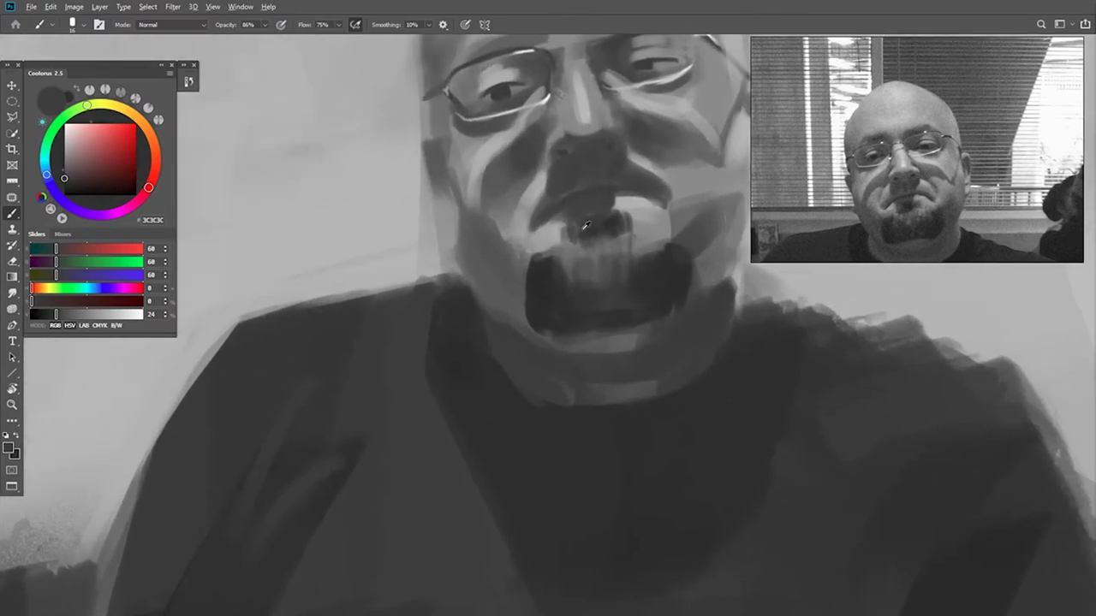
Step: Shape the upper lip and the fold beside the mouth with #3F3F3F
left_click(556, 187, "alt")
mouse_move(581, 180)
left_mouse_down()
mouse_move(552, 195)
mouse_move(653, 181)
mouse_move(560, 181)
mouse_move(537, 200)
left_mouse_up()
left_click(623, 158, "alt")
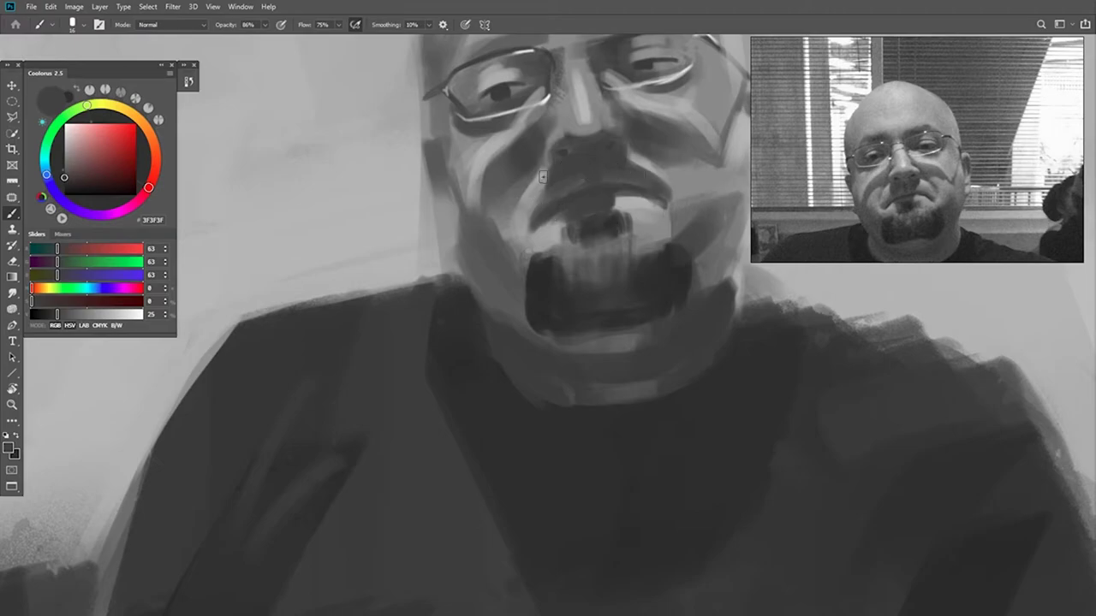
left_click_drag(543, 177, 517, 226)
left_click_drag(675, 221, 590, 257)
Step: Lighten the skin around the lower lip with sampled greys #A4A4A4 and RGB 176
left_click(546, 207, "alt")
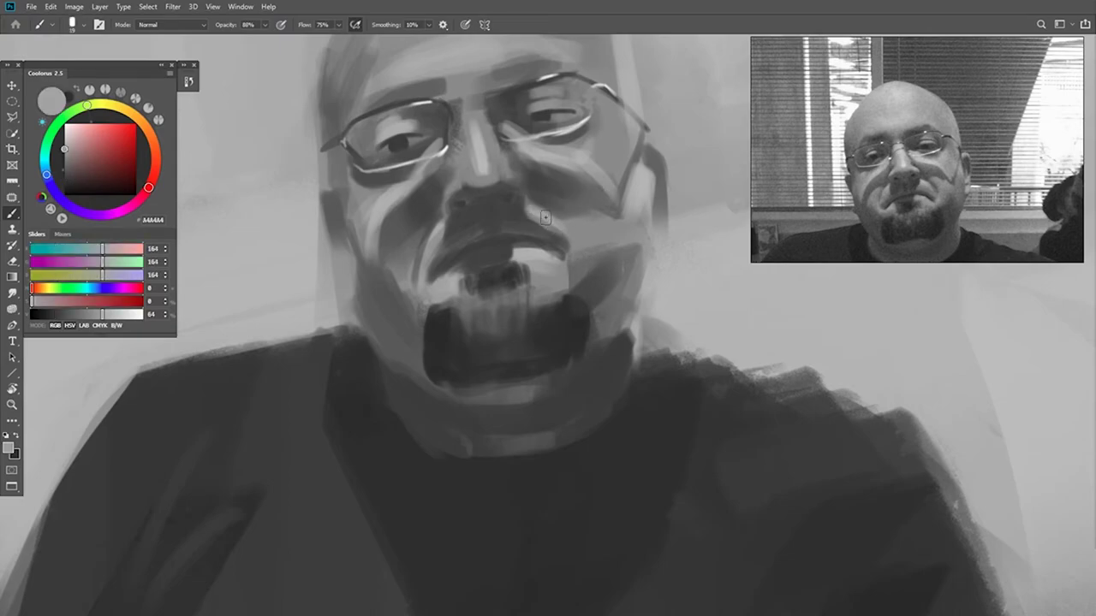
left_click(554, 265, "alt")
mouse_move(553, 266)
left_mouse_down()
mouse_move(557, 257)
mouse_move(502, 295)
left_mouse_up()
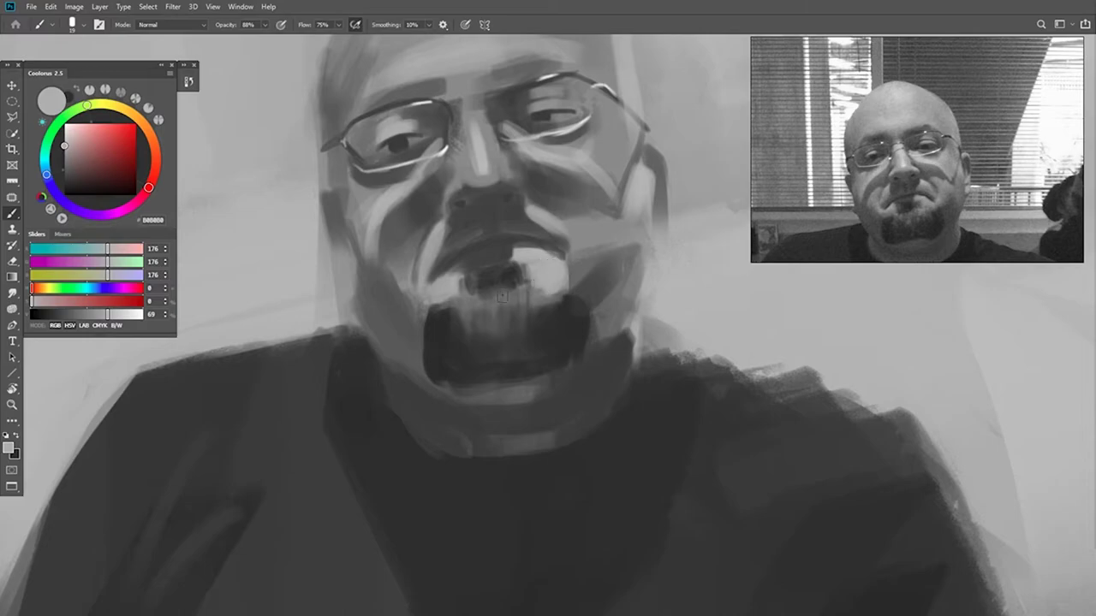
left_click_drag(423, 290, 425, 294)
left_click_drag(617, 263, 561, 313)
left_click_drag(564, 317, 436, 286)
Step: Soften the transition between the lower lip and the chin with sampled #818181
left_click_drag(485, 377, 454, 259)
left_click_drag(492, 342, 548, 341)
left_click(538, 293, "alt")
mouse_move(536, 292)
left_mouse_down()
mouse_move(548, 290)
mouse_move(553, 363)
mouse_move(528, 260)
left_mouse_up()
left_click_drag(565, 334, 513, 356)
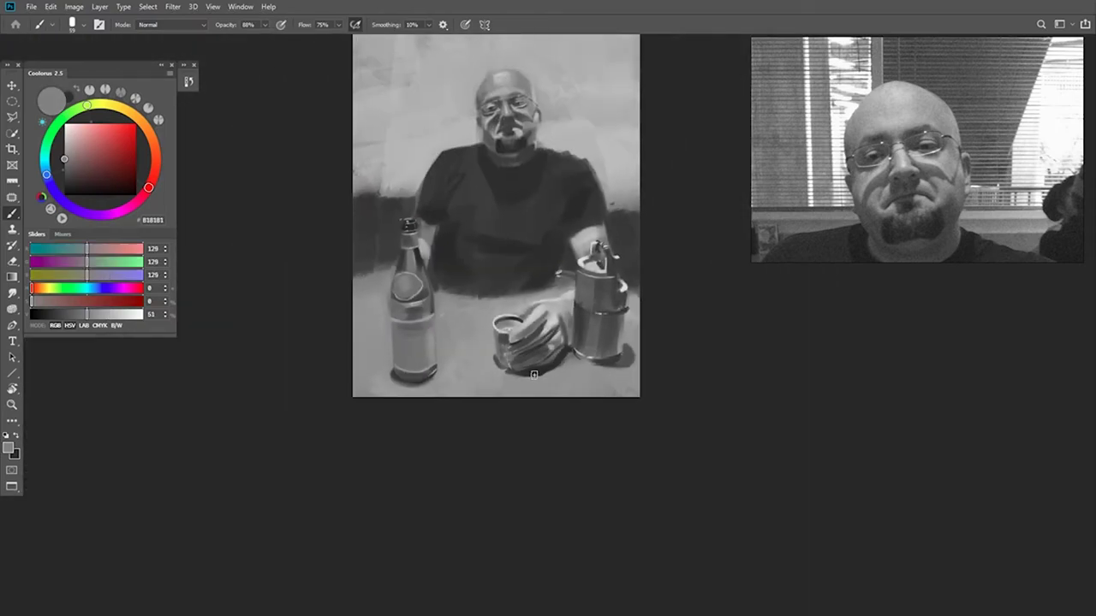
Step: Choose a textured brush preset and paint folds across the shirt's belly with #272727, #252525 and #242424
scroll(533, 327, "up", 4)
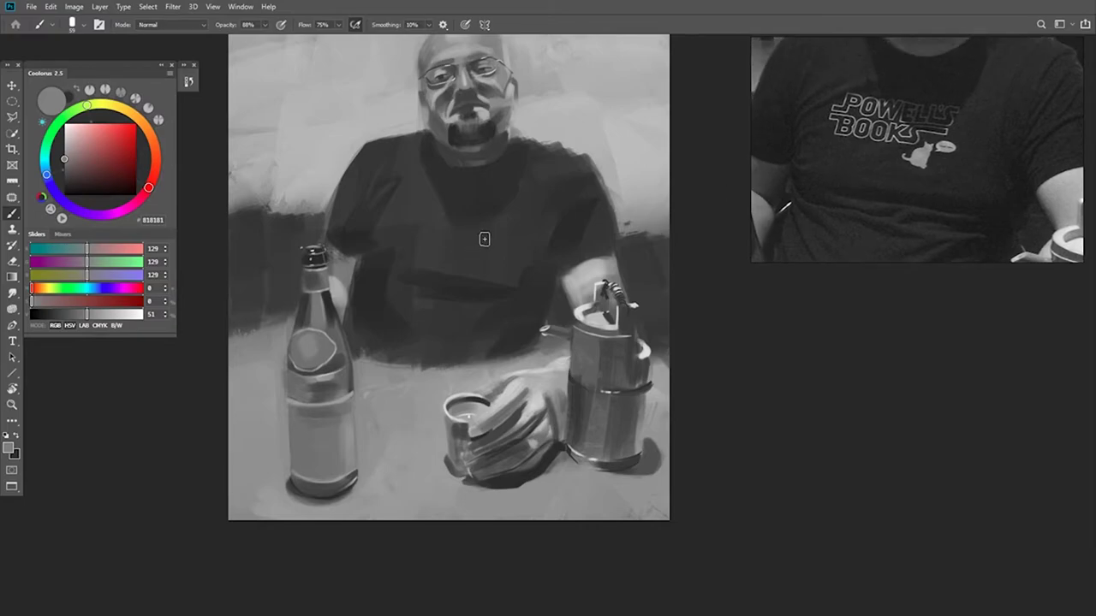
left_click(502, 257)
right_click(504, 257)
double_click(564, 416)
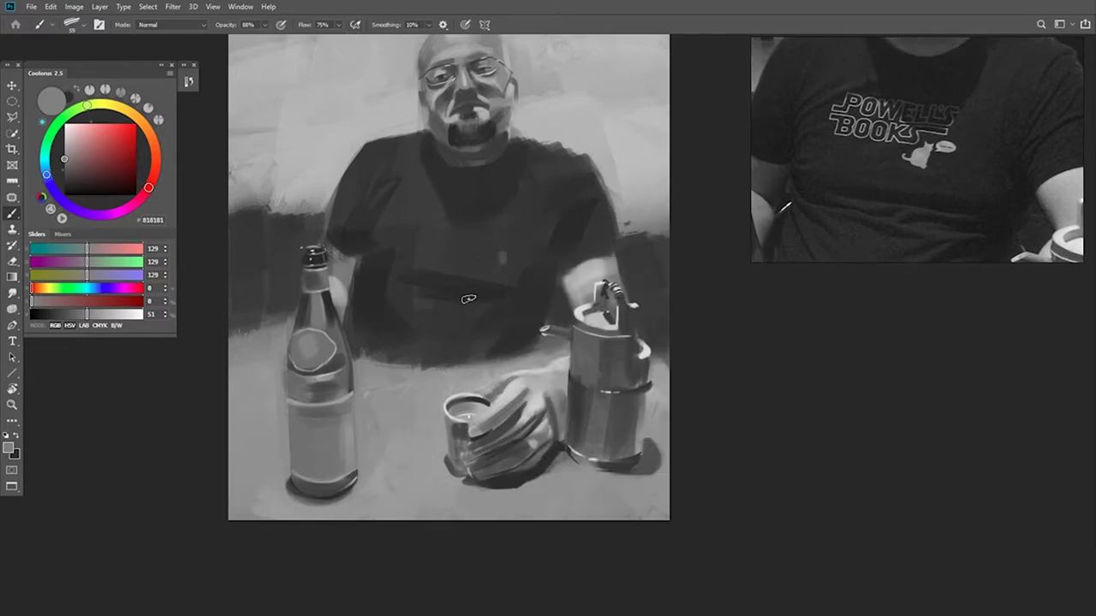
left_click(446, 297, "alt")
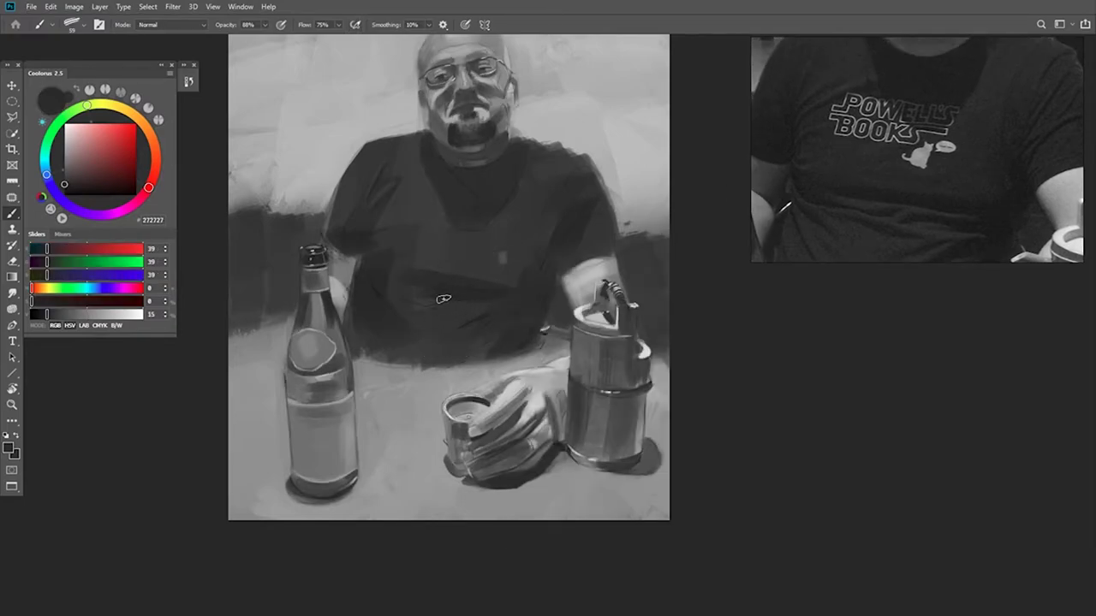
left_click(416, 301, "alt")
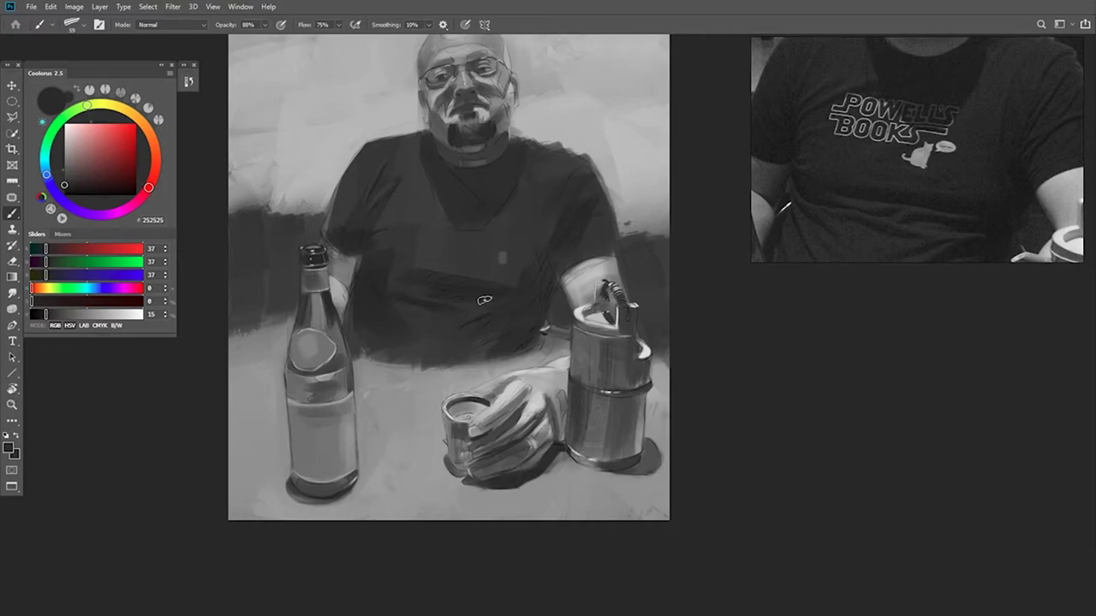
left_click(413, 288, "alt")
left_click(506, 318, "alt")
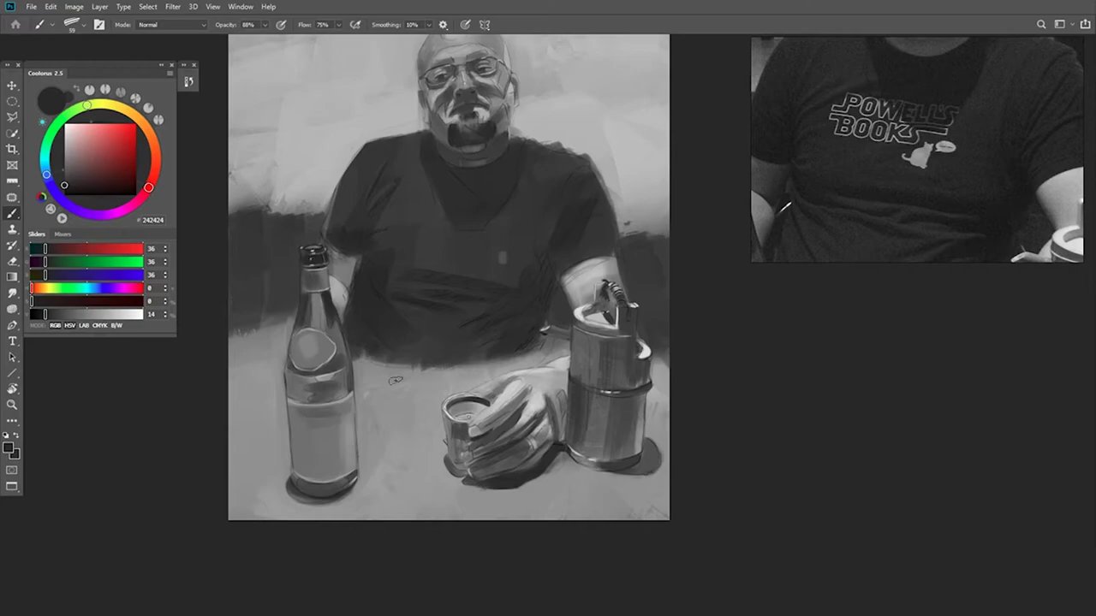
left_click_drag(517, 177, 507, 225)
Step: Darken the brush grey to #1F1F1F, enlarge the brush and deepen the shirt's upper chest and side shadows
left_click(359, 253, "alt")
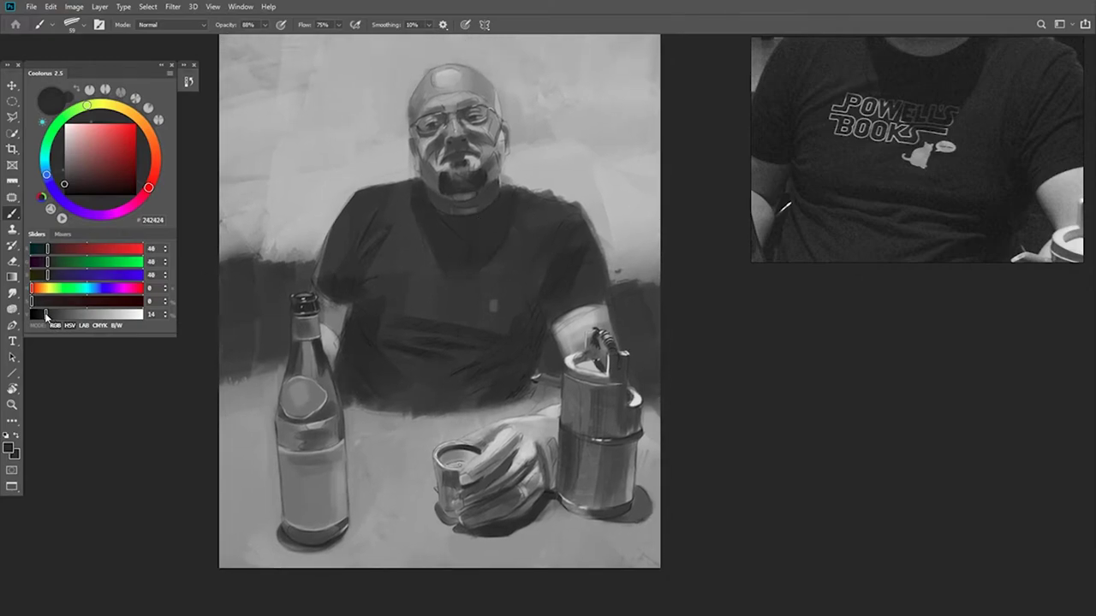
left_click_drag(46, 317, 44, 317)
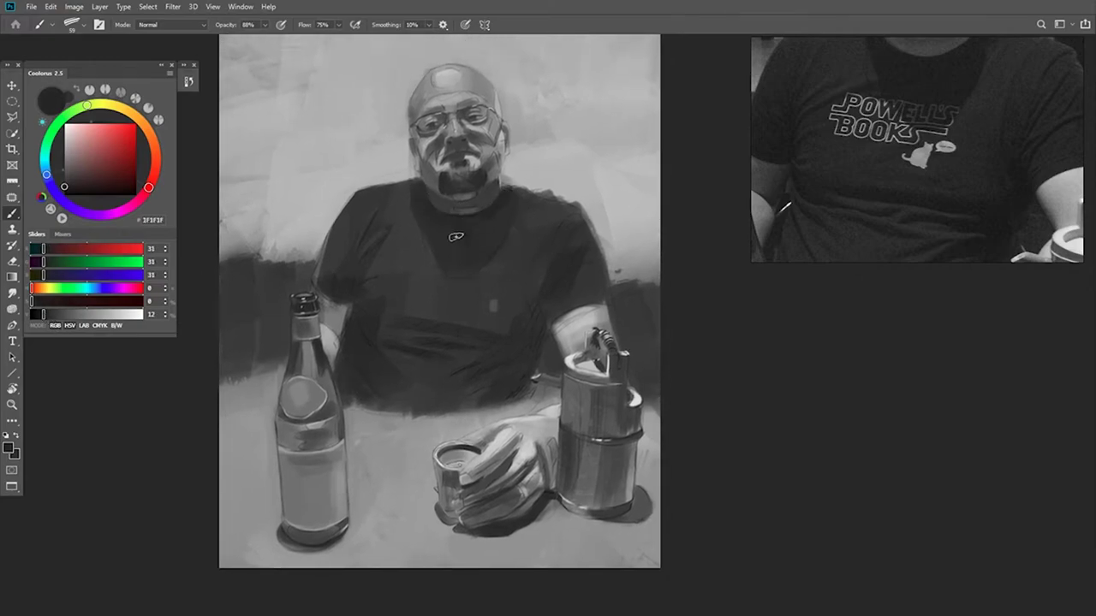
right_click(458, 237, "alt")
left_click_drag(461, 236, 493, 228)
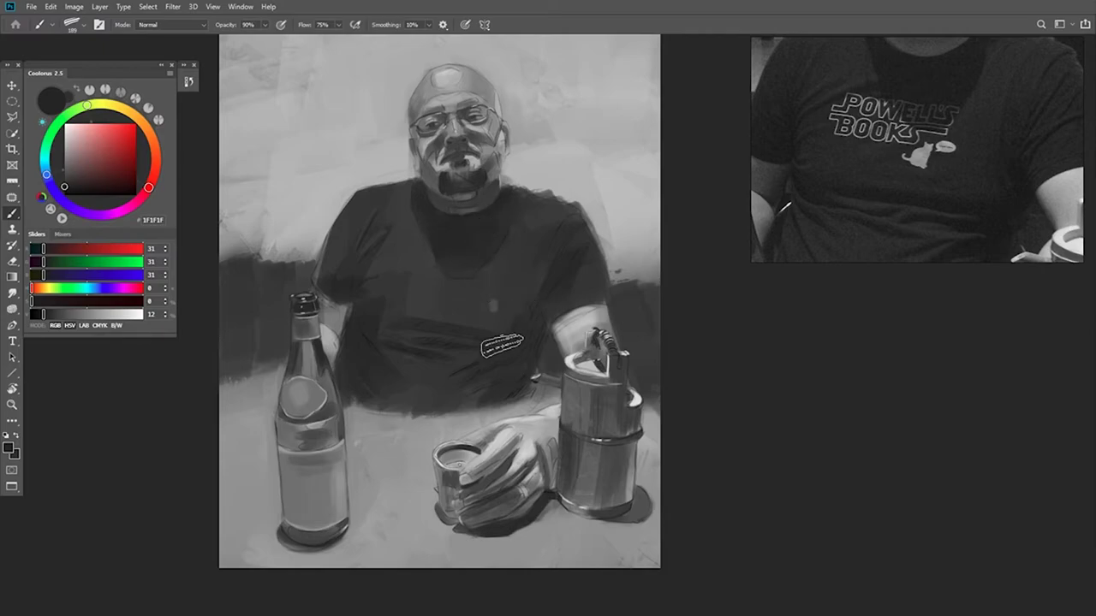
mouse_move(548, 362)
left_mouse_down()
mouse_move(498, 296)
mouse_move(400, 232)
mouse_move(424, 219)
mouse_move(396, 215)
mouse_move(404, 247)
left_mouse_up()
Step: Change the brush preset and clean up the shirt's shadow edge near the collar with a sampled grey
right_click(507, 269)
left_click(538, 359)
left_click(413, 226, "alt")
left_click_drag(402, 205, 411, 245)
Step: Clean up the shirt and wrist edges around the flask's spout with sampled greys #343434, #BFBFBF and #505050
left_click(384, 220, "alt")
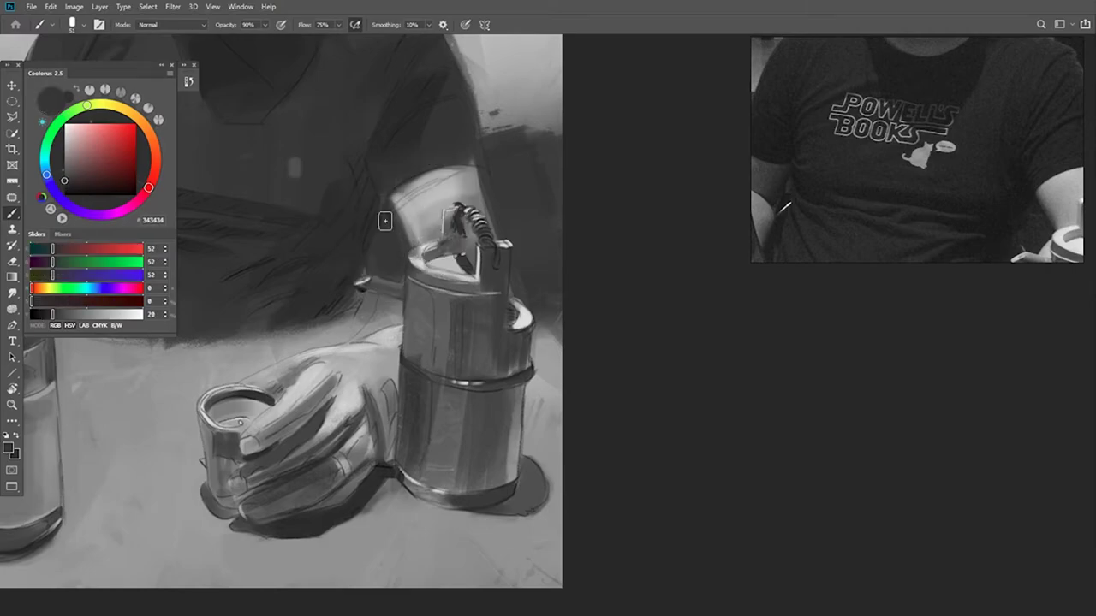
left_click(394, 337, "alt")
mouse_move(397, 312)
left_mouse_down()
mouse_move(368, 329)
mouse_move(365, 305)
mouse_move(378, 336)
left_mouse_up()
left_click(366, 305, "alt")
left_click(377, 334, "alt")
left_click(391, 334, "alt")
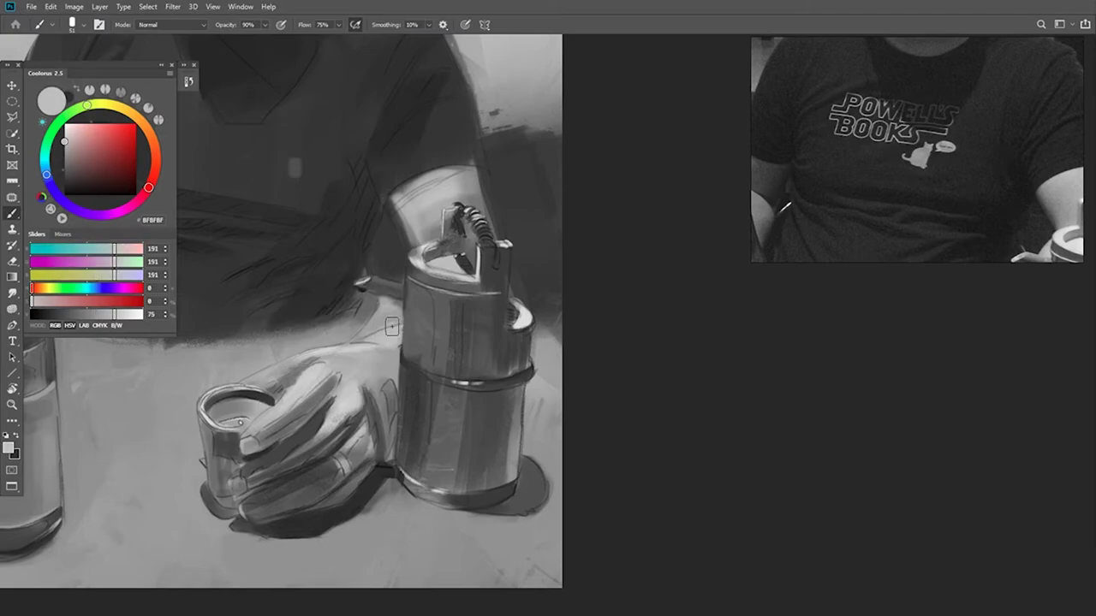
left_click(388, 286, "alt")
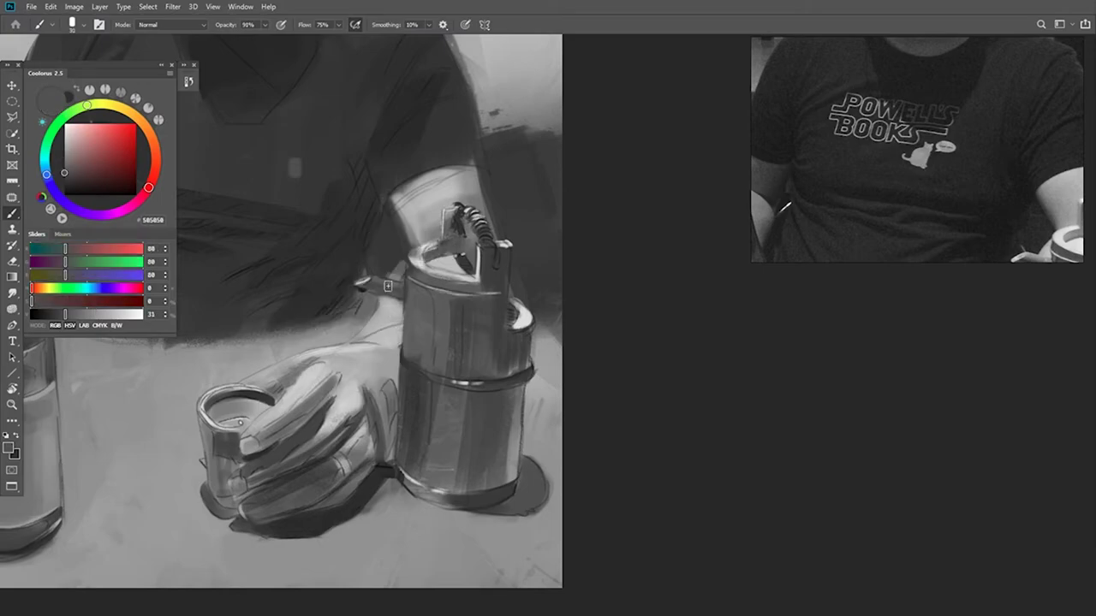
Step: Switch to another brush preset and paint #D0D0D0 light on the wrist and forearm around the flask's spout
scroll(493, 299, "down", 10)
scroll(462, 316, "up", 3)
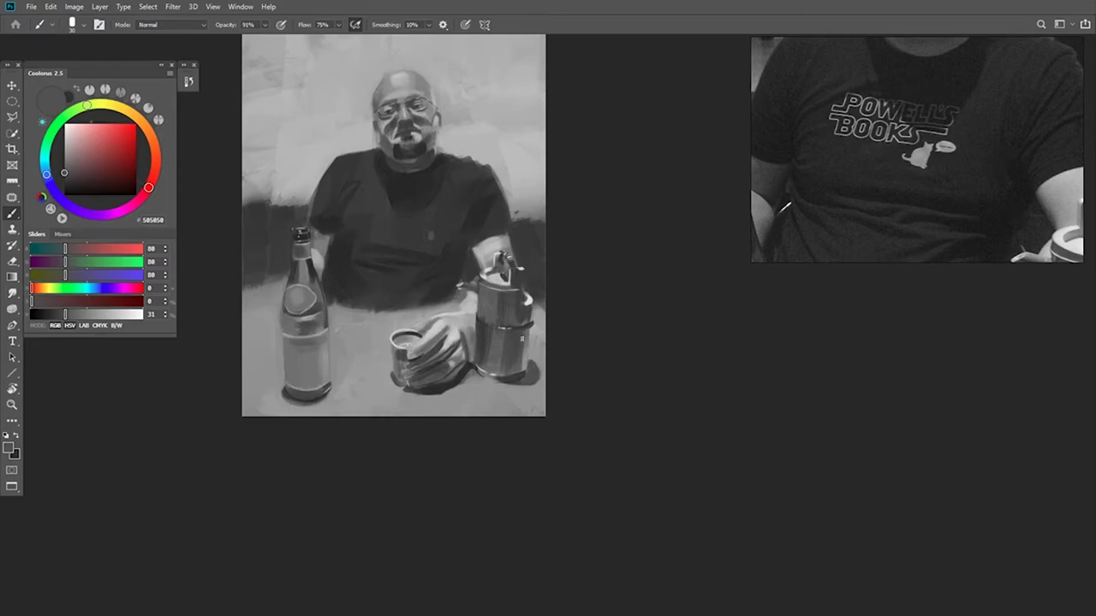
scroll(526, 299, "up", 5)
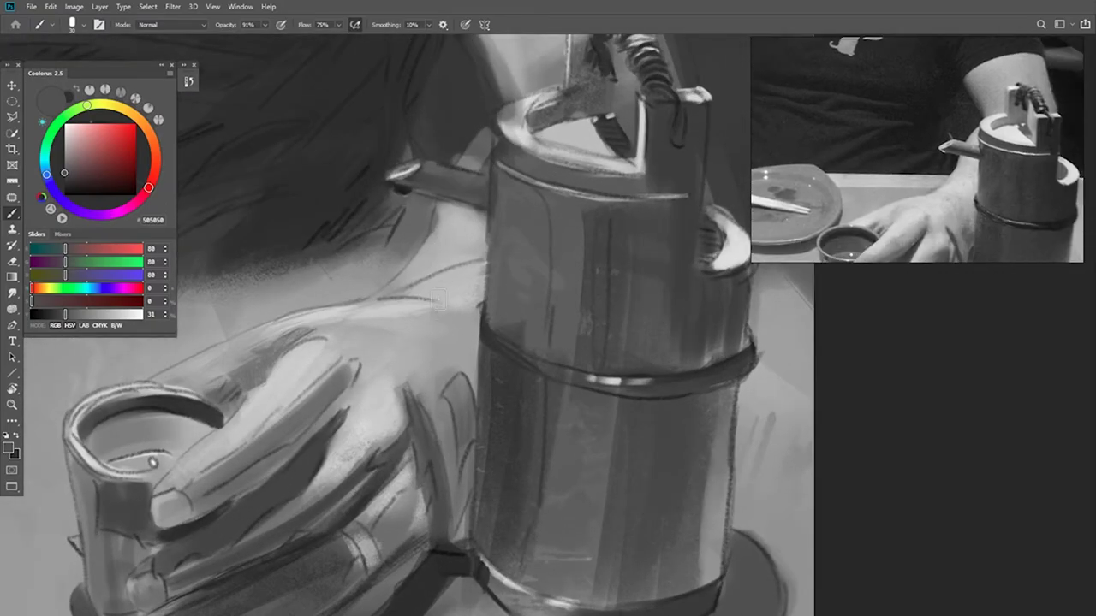
right_click(406, 298)
left_click(589, 414)
left_click(448, 259, "alt")
mouse_move(450, 260)
left_mouse_down()
mouse_move(406, 286)
mouse_move(477, 275)
mouse_move(434, 252)
mouse_move(382, 296)
left_mouse_up()
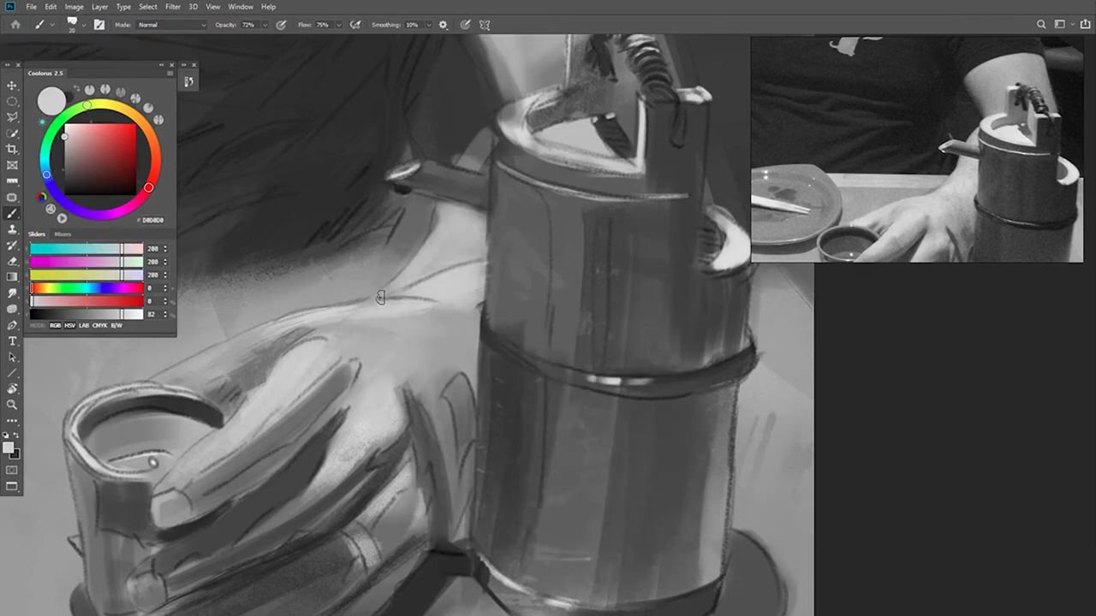
mouse_move(437, 219)
left_mouse_down()
mouse_move(432, 242)
mouse_move(465, 214)
mouse_move(425, 265)
left_mouse_up()
left_click_drag(481, 158, 463, 168)
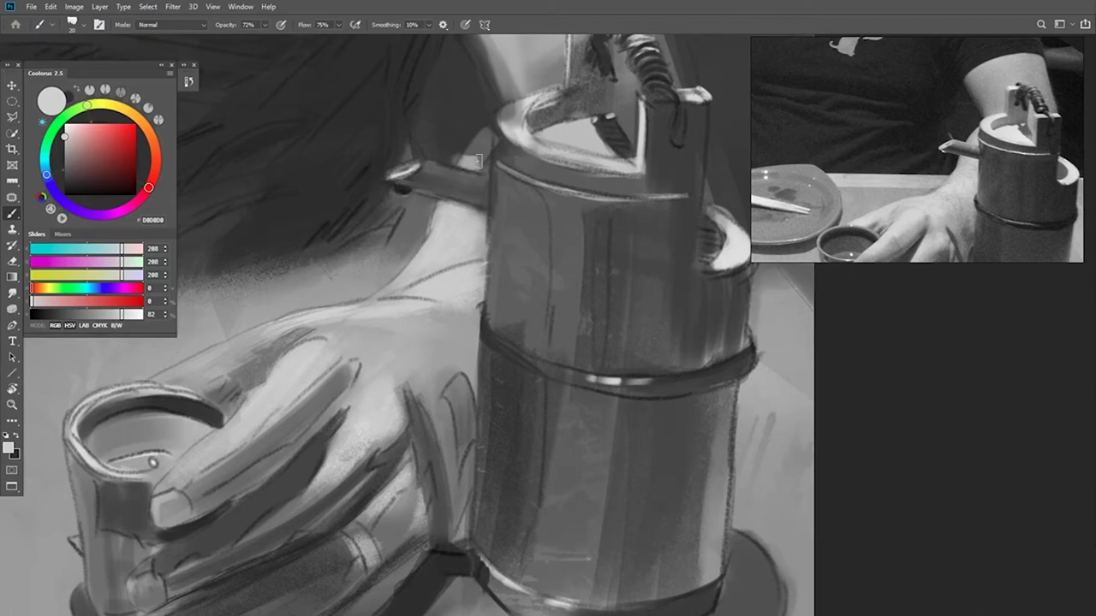
mouse_move(494, 128)
left_mouse_down()
mouse_move(476, 163)
mouse_move(488, 156)
left_mouse_up()
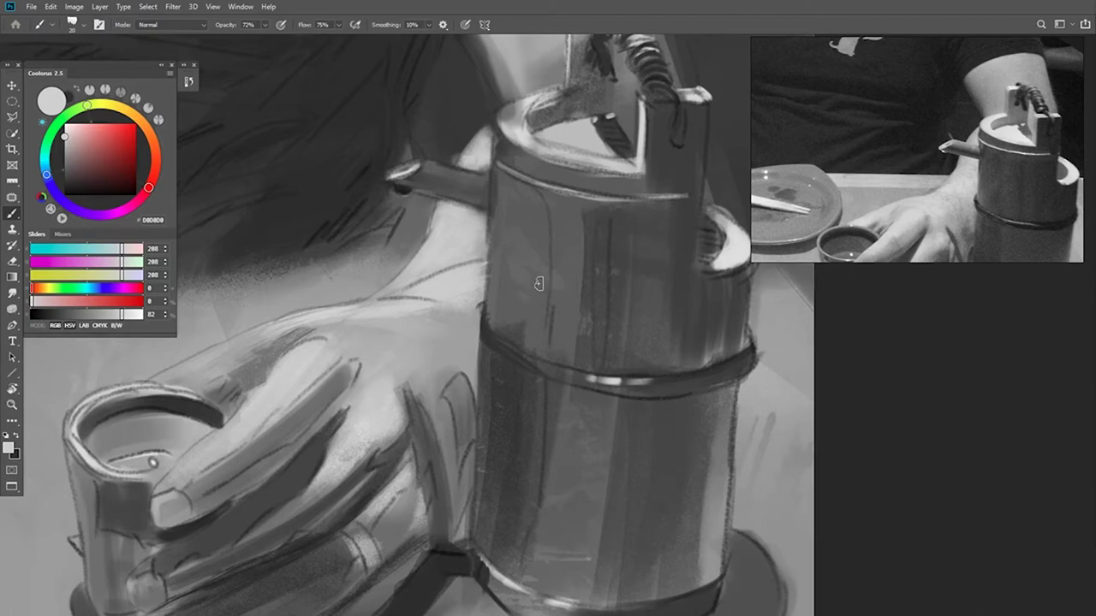
Step: Touch up the shadow edge of the index finger with sampled #6A6A6A
left_click_drag(539, 283, 514, 284)
mouse_move(606, 290)
left_mouse_down()
mouse_move(580, 300)
mouse_move(606, 296)
left_mouse_up()
mouse_move(548, 329)
left_mouse_down()
mouse_move(541, 278)
mouse_move(509, 306)
mouse_move(491, 279)
mouse_move(499, 319)
left_mouse_up()
left_click(508, 270, "alt")
left_click_drag(466, 285, 459, 286)
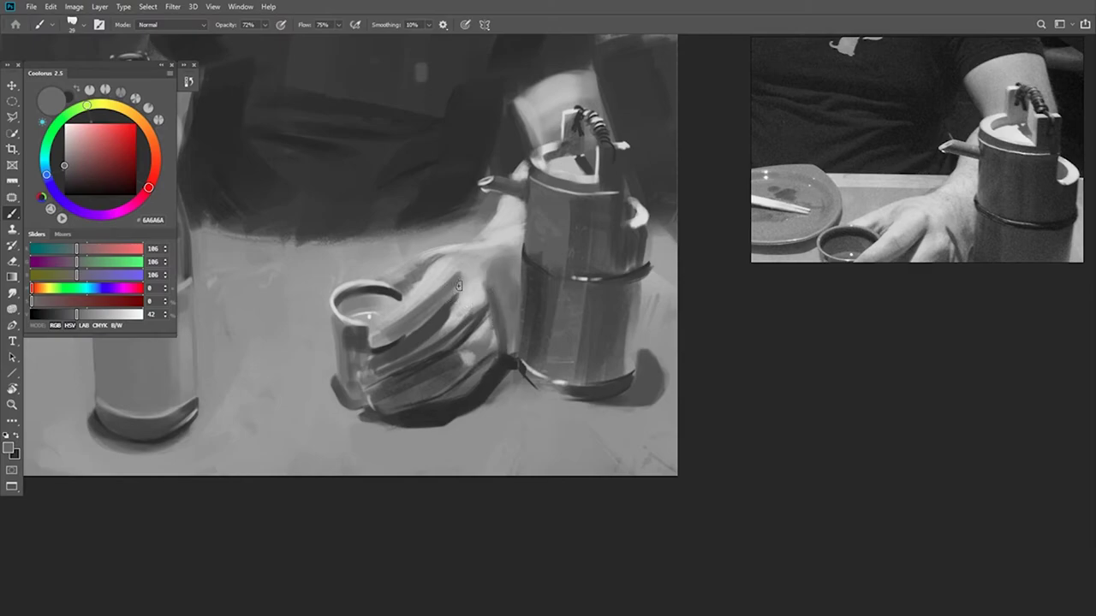
scroll(535, 345, "down", 5)
scroll(535, 345, "up", 5)
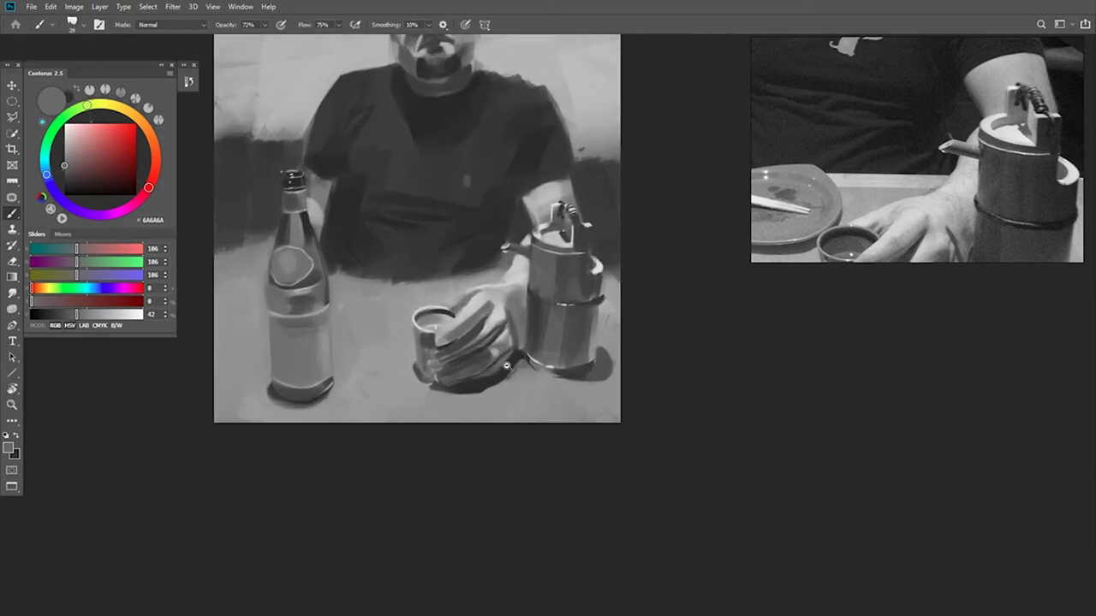
scroll(474, 310, "up", 2)
Step: Refine the lit plane and fingertip of the index finger beside the cup with #CDCDCD, using a smaller brush
left_click(447, 284, "alt")
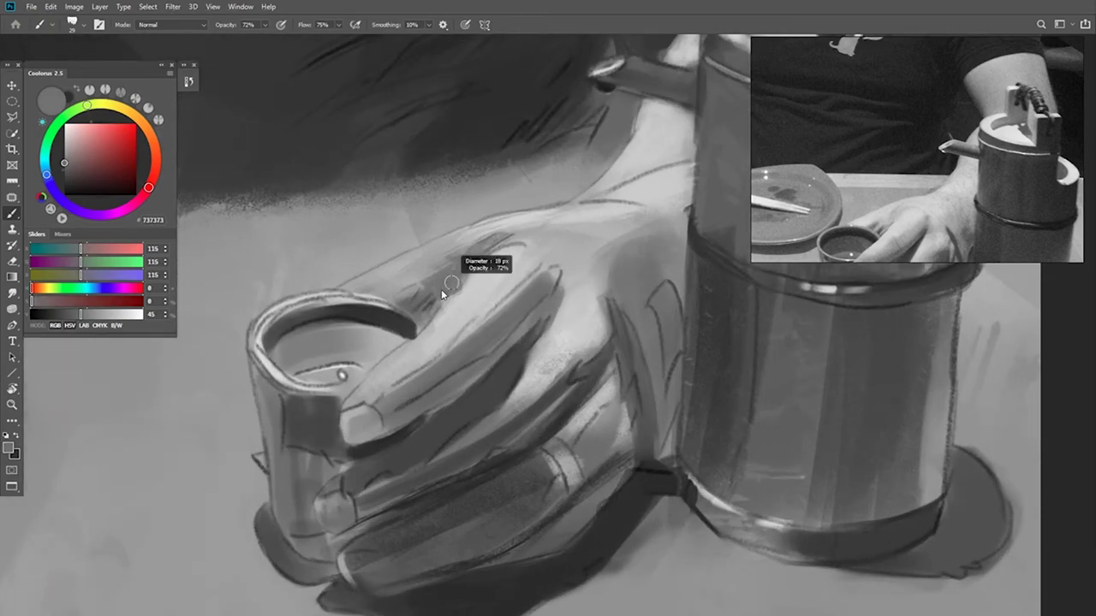
left_click_drag(420, 343, 350, 402)
left_click_drag(416, 368, 362, 399)
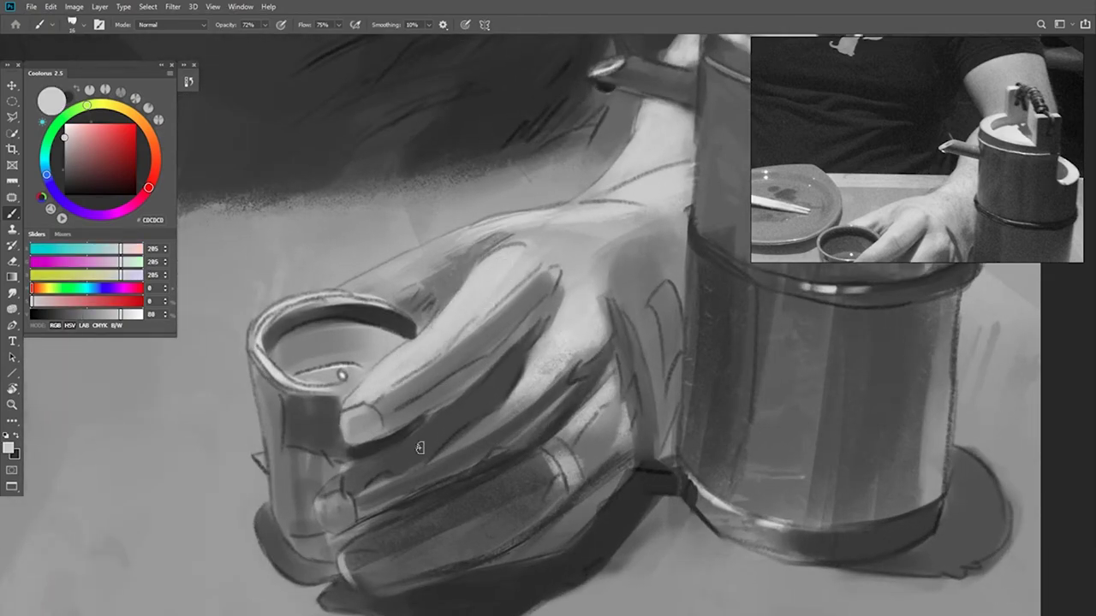
left_click_drag(419, 448, 464, 375)
left_click_drag(377, 413, 367, 430)
Step: Refine the light and shadow edges along the index finger and its knuckle with sampled greys #C3C3C3, #747474 and #414141
left_click(597, 259, "alt")
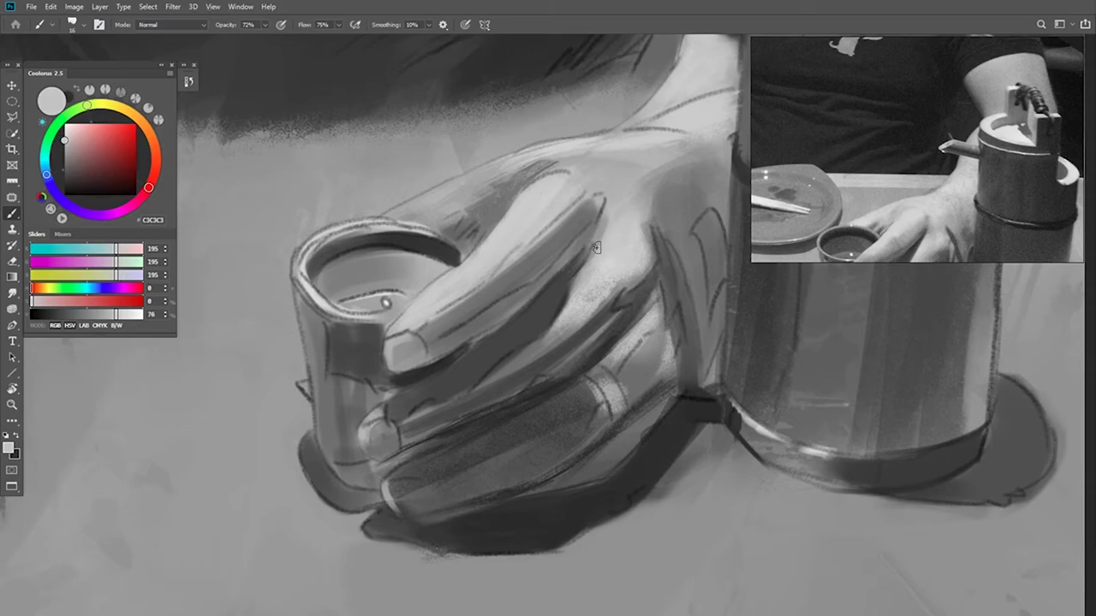
left_click_drag(583, 211, 516, 259)
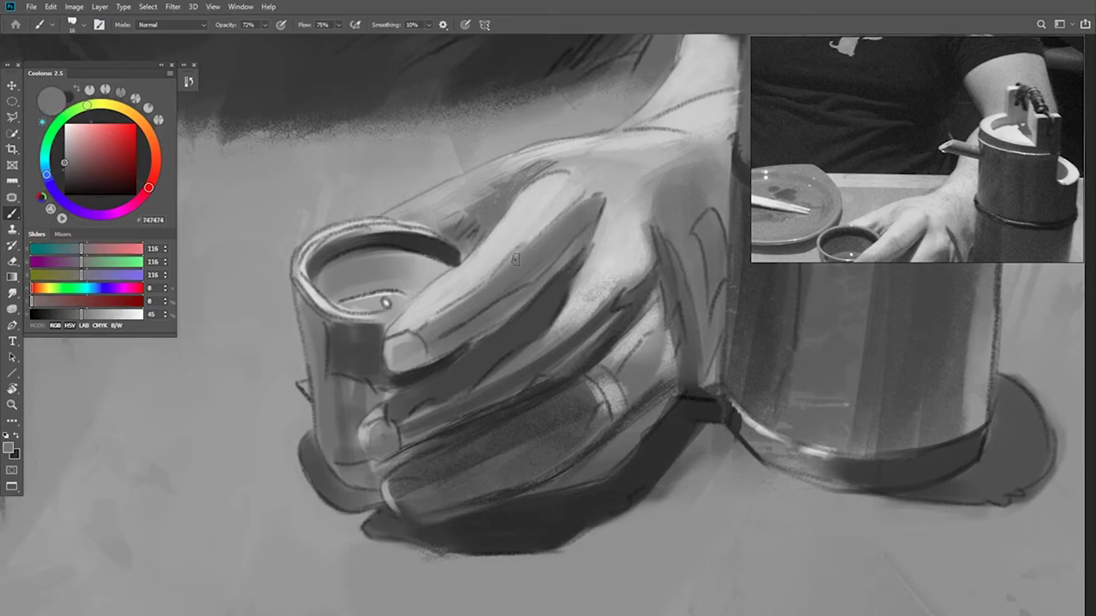
left_click(525, 299, "alt")
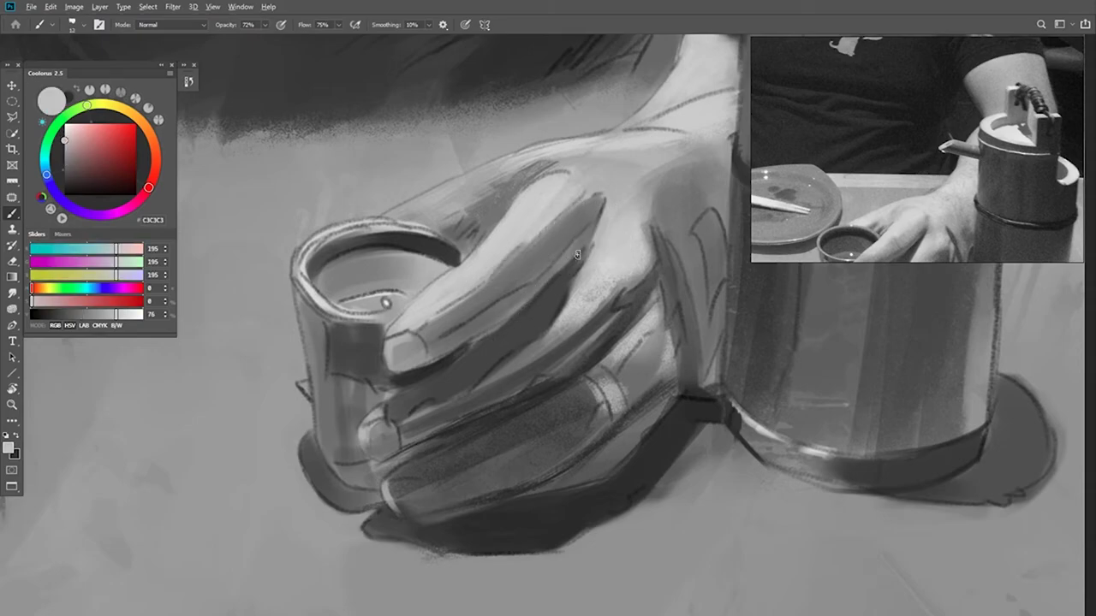
left_click(418, 364, "alt")
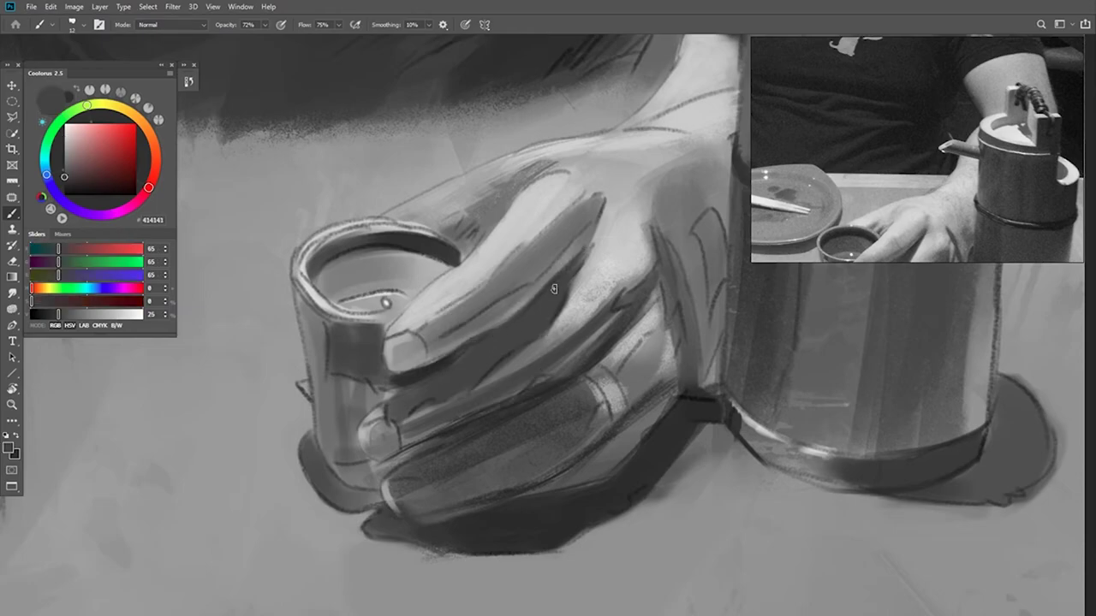
left_click(437, 364, "alt")
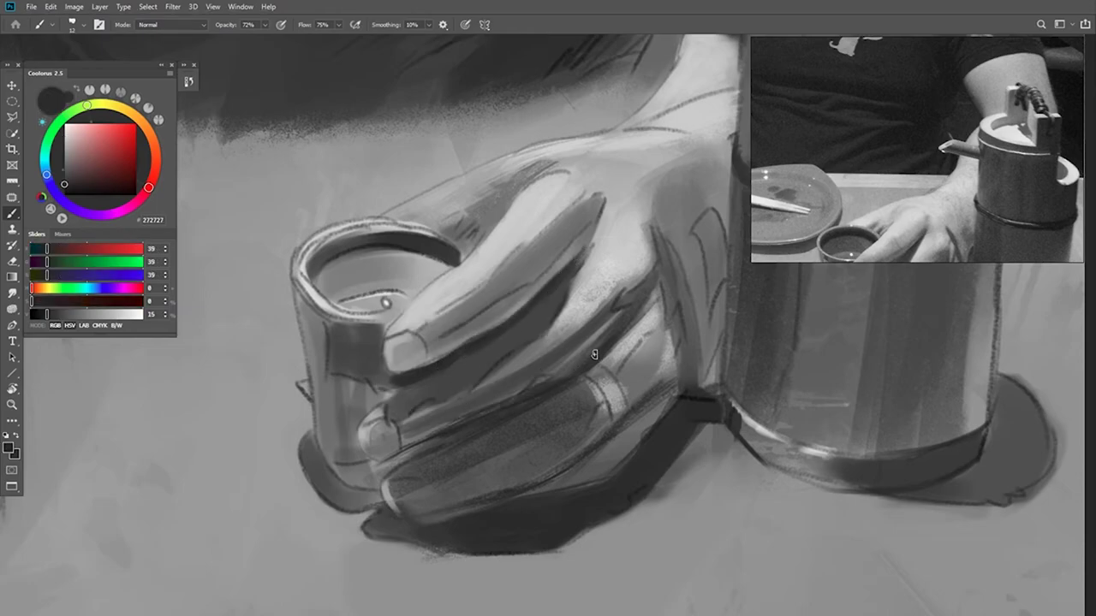
Step: Darken and smooth the shadowed planes of the middle and ring fingers with sampled #414141, using a larger brush
left_click(535, 351, "alt")
left_click(535, 352, "alt")
left_click_drag(589, 320, 447, 414)
left_click(459, 382, "alt")
key("[")
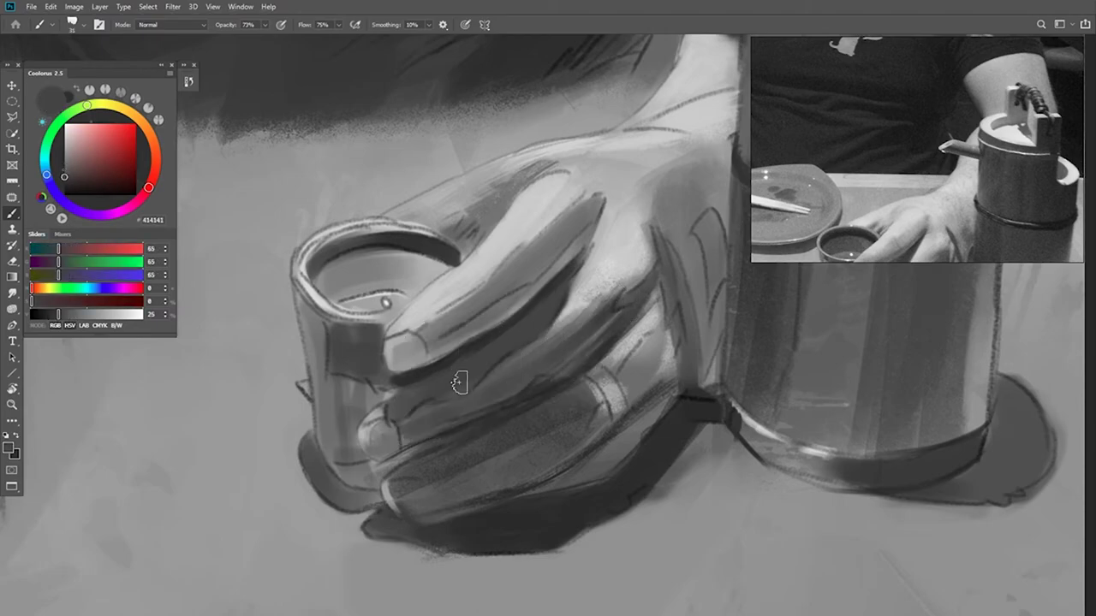
key("[")
mouse_move(593, 381)
left_mouse_down()
mouse_move(535, 394)
mouse_move(554, 402)
left_mouse_up()
Step: Touch up the dark gap between the index and middle fingers with #414141
key("ctrl+comma")
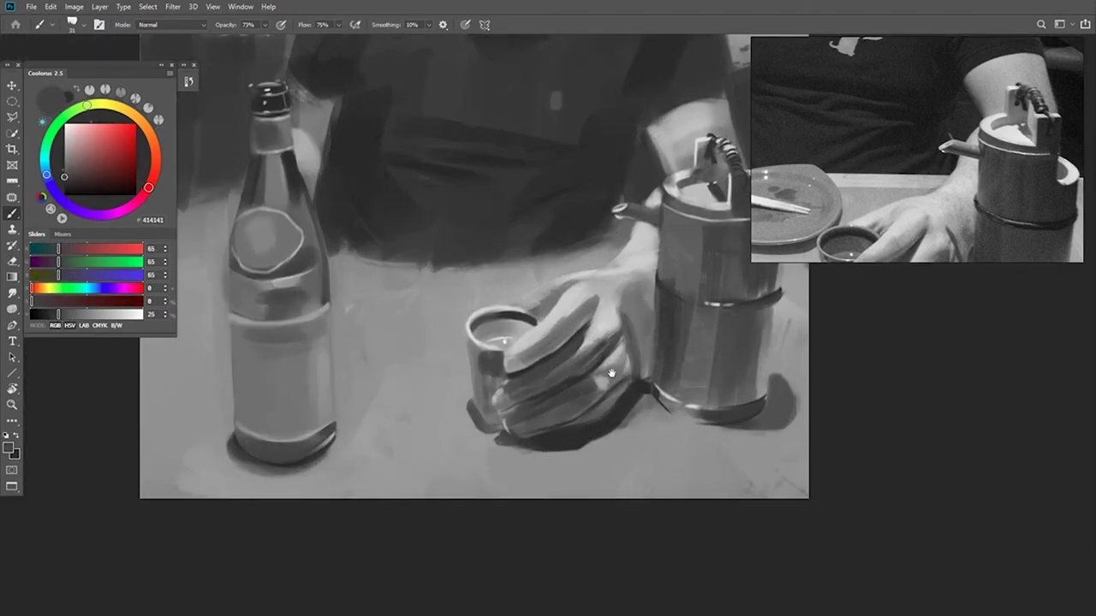
left_click_drag(612, 373, 549, 464)
scroll(548, 465, "down", 3)
scroll(548, 464, "up", 4)
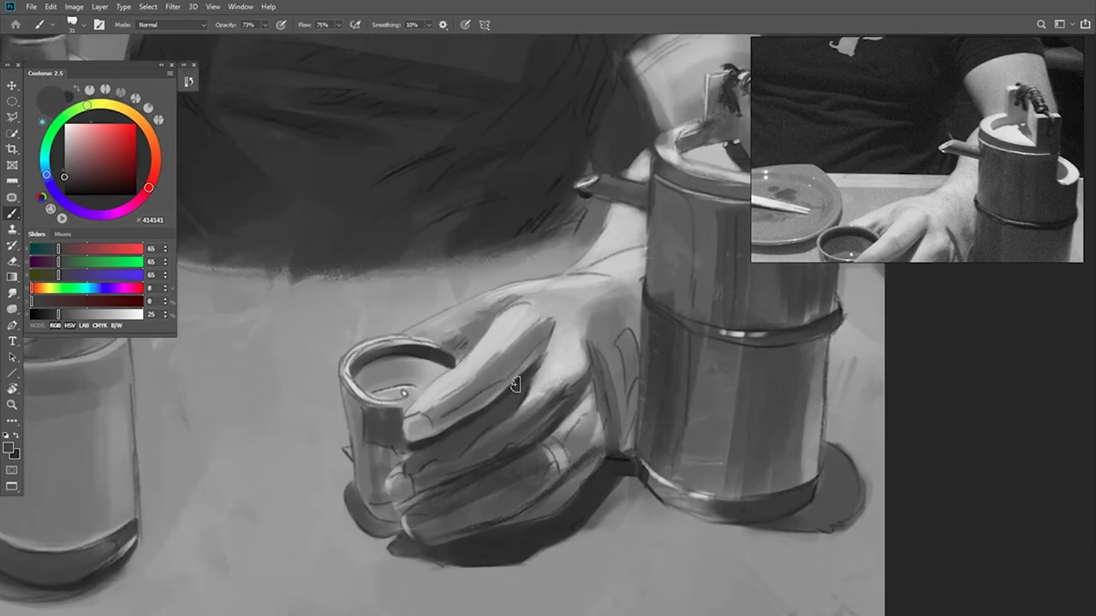
left_click_drag(497, 388, 503, 387)
scroll(405, 392, "down", 4)
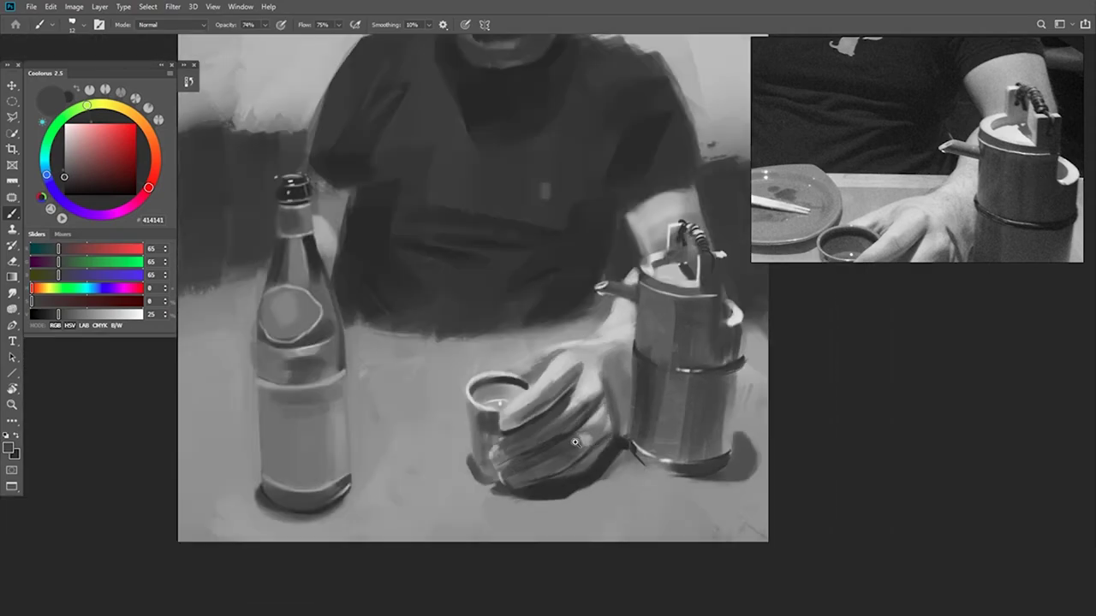
scroll(570, 316, "up", 2)
Step: Paint out the light mark on the shirt's chest with sampled dark greys and block in the reference's cat print in light grey
left_click(570, 316, "alt")
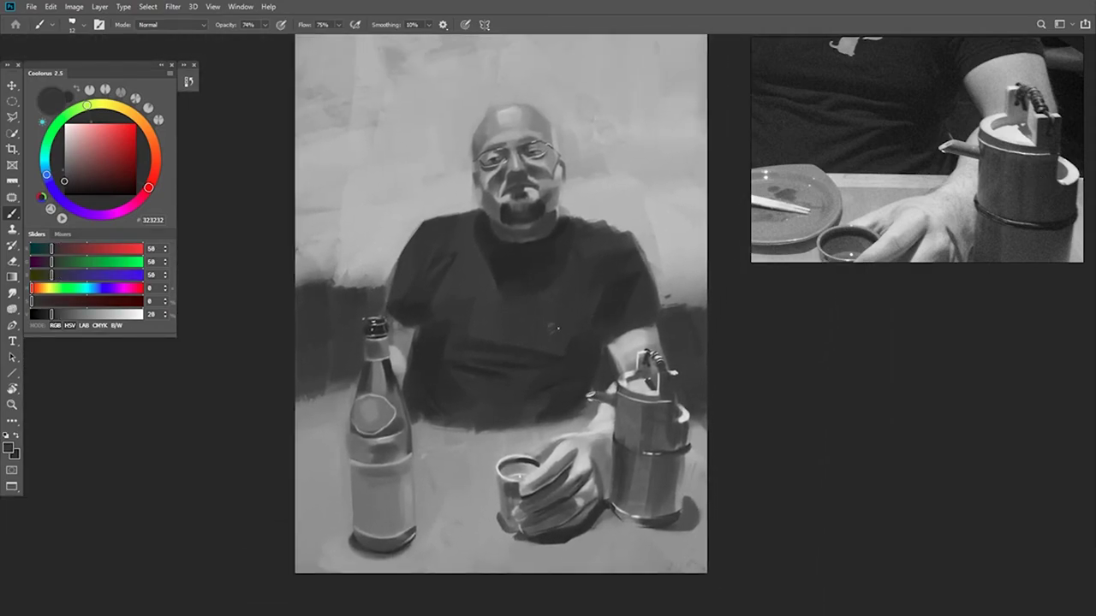
scroll(877, 202, "up", 3)
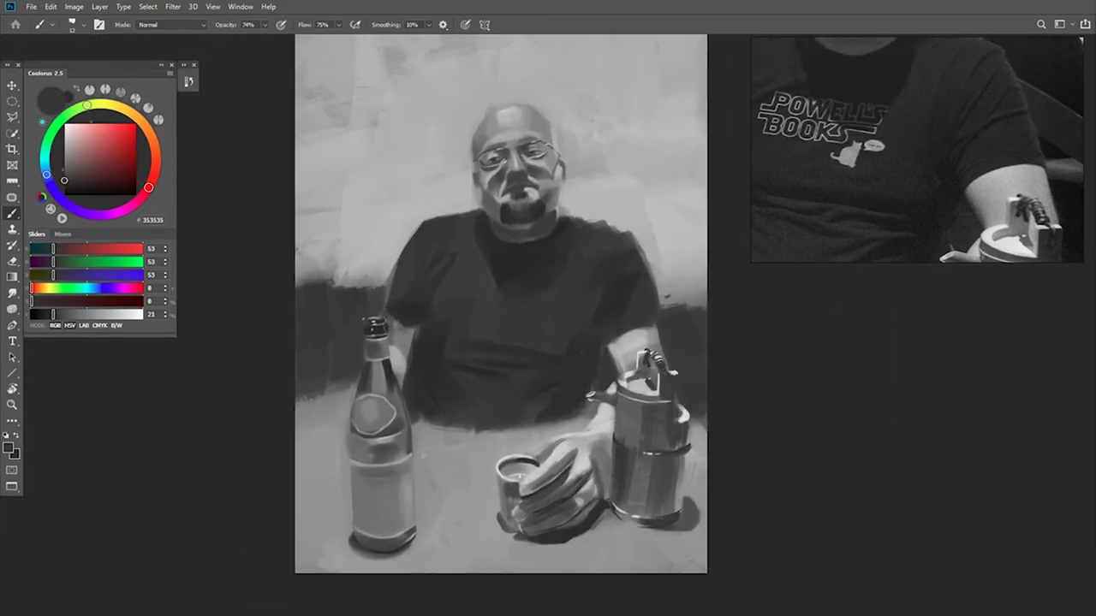
left_click(630, 342, "alt")
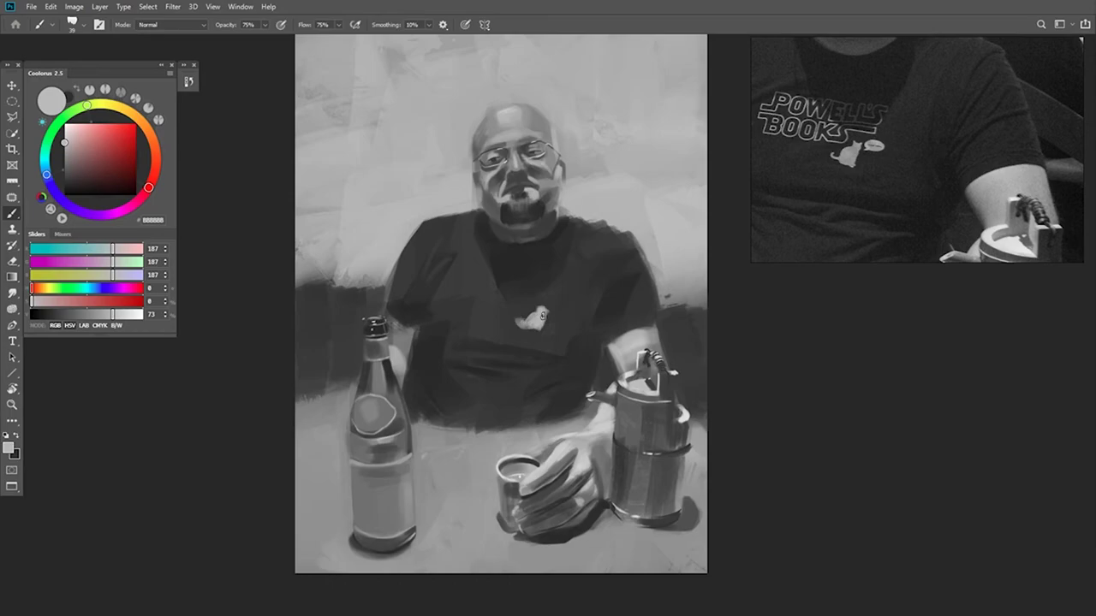
Step: Trim the cat print's silhouette with the shirt grey #353535 and shape its curved tail with #B0B0B0
scroll(543, 319, "up", 4)
left_click(563, 286, "alt")
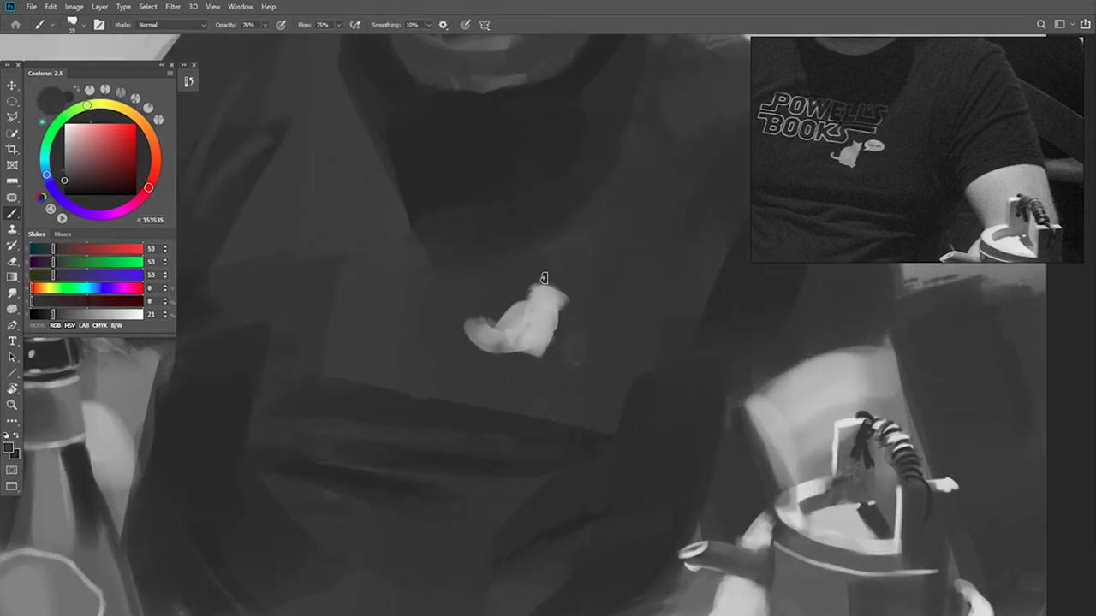
mouse_move(555, 283)
left_mouse_down()
mouse_move(570, 300)
mouse_move(557, 326)
mouse_move(488, 341)
mouse_move(497, 355)
mouse_move(534, 358)
left_mouse_up()
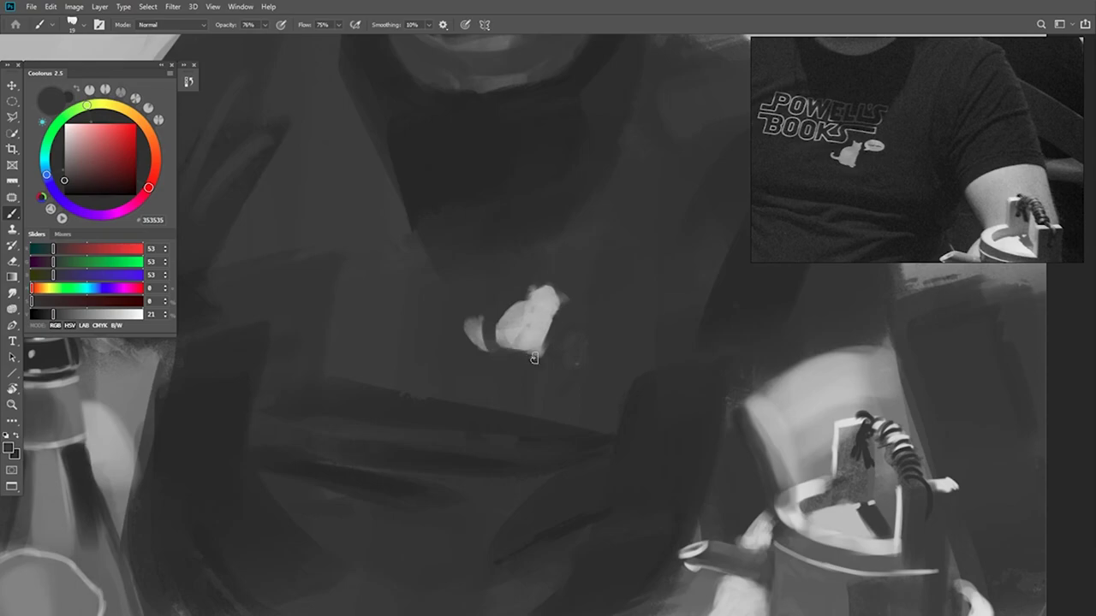
left_click(507, 341, "alt")
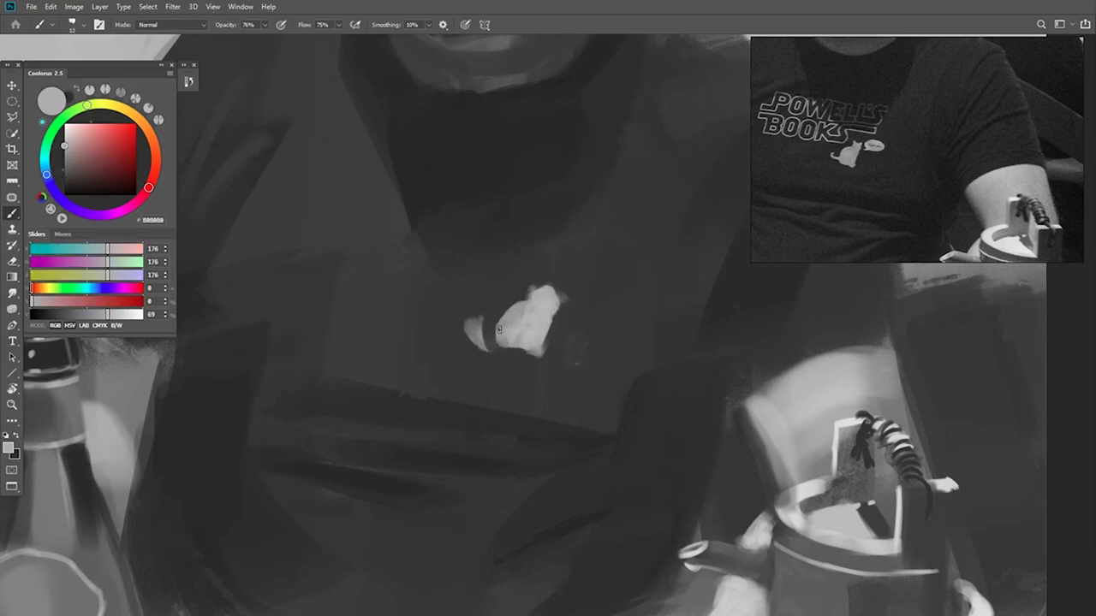
left_click_drag(479, 319, 479, 326)
left_click(480, 327, "alt")
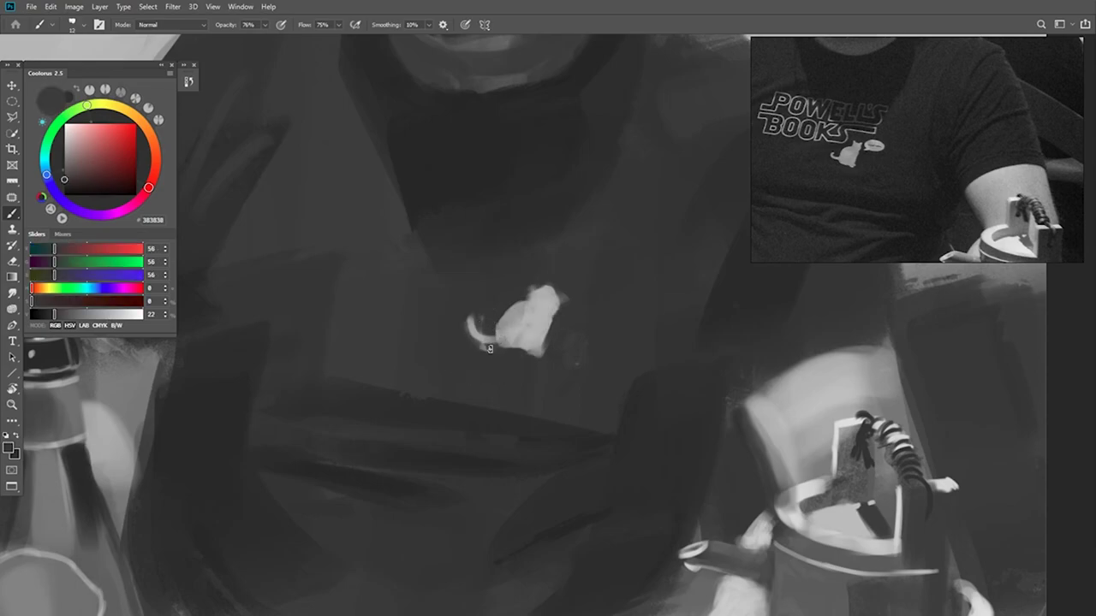
Step: Refine the cat print's ears, head and body with #B2B2B2 and clean up its front edge with #353535
left_click(562, 297, "alt")
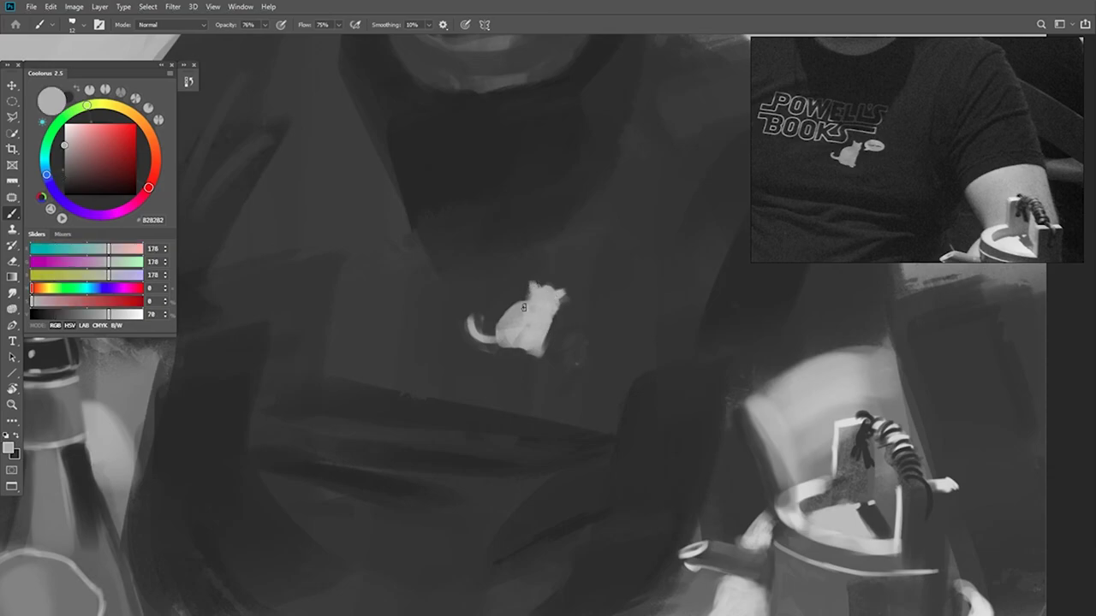
mouse_move(523, 306)
left_mouse_down()
mouse_move(506, 324)
mouse_move(517, 341)
left_mouse_up()
left_click(563, 309, "alt")
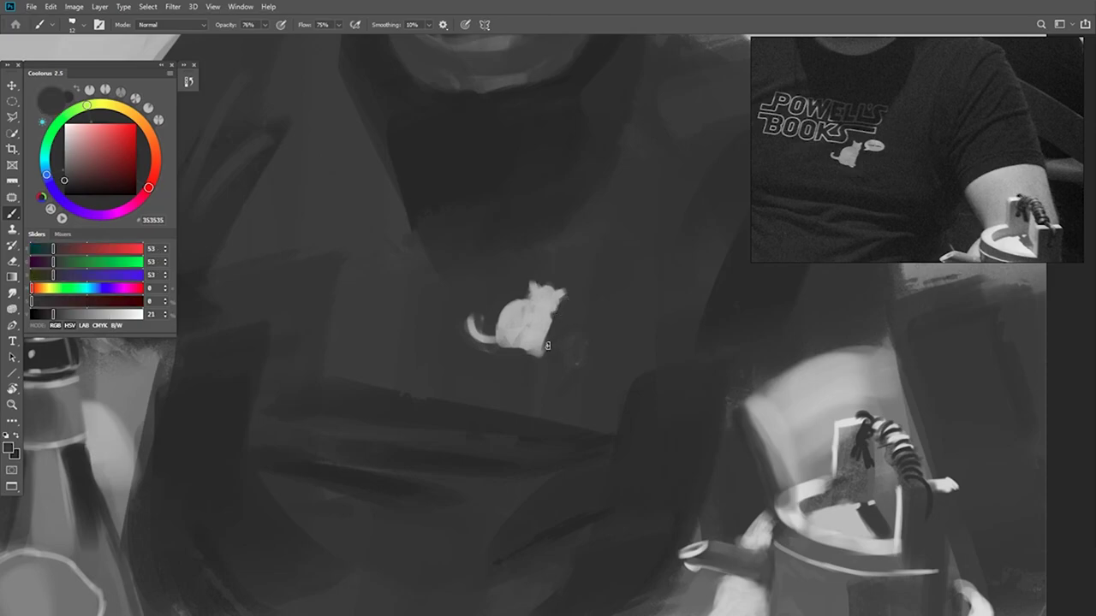
left_click(545, 351, "alt")
left_click_drag(603, 352, 528, 374)
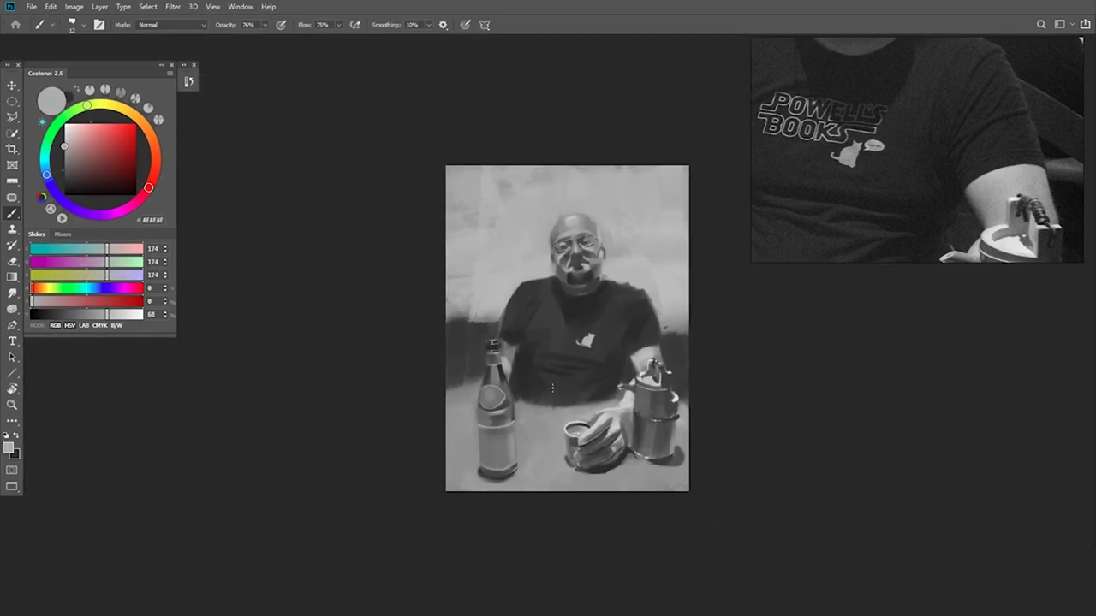
left_click_drag(603, 338, 543, 350)
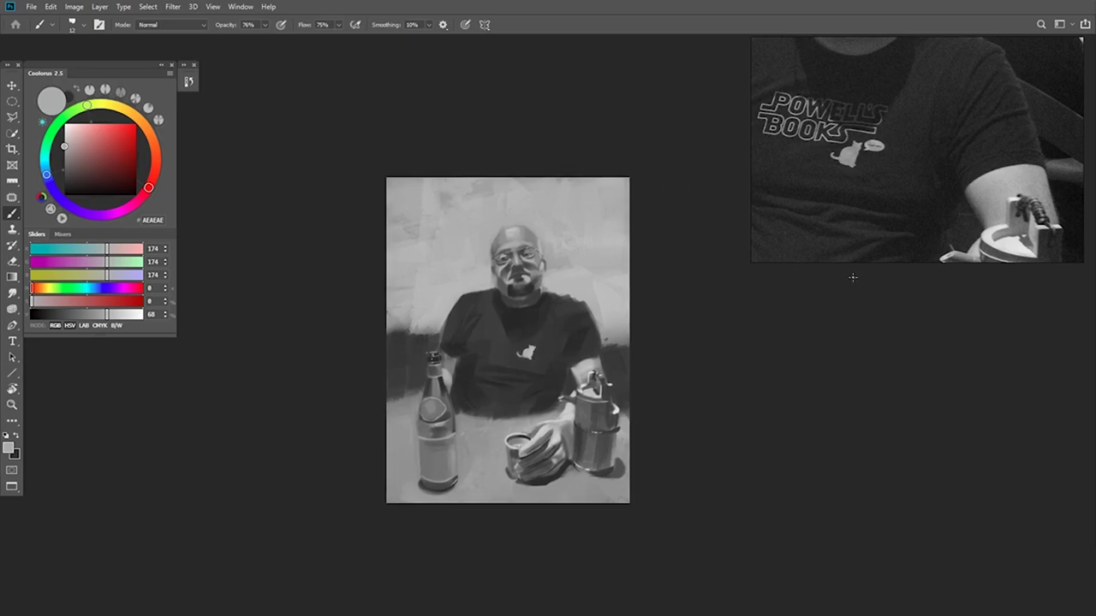